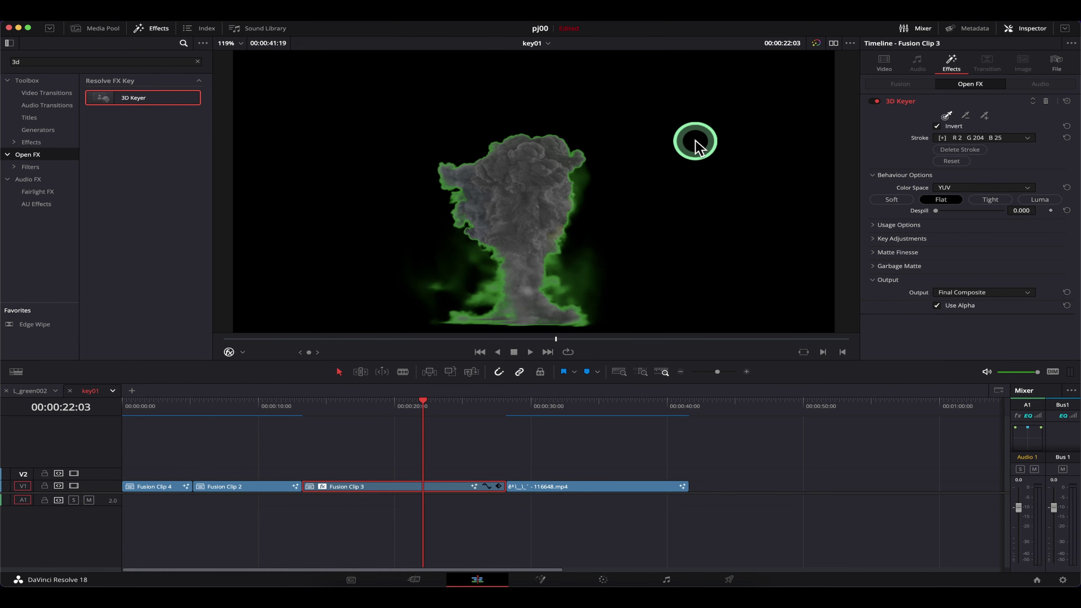
Step: Remove the 3D Keyer from Fusion Clip 3, and sample its green background with the HSL qualifier on the Color page
{"action": "left_click", "coordinate": [1046, 102]}
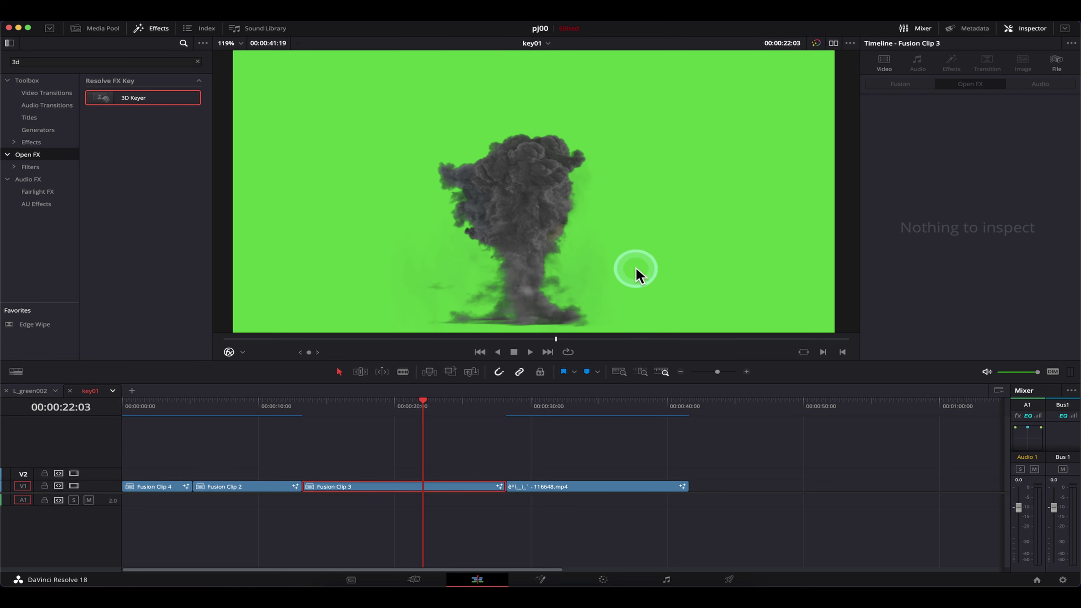
{"action": "left_click", "coordinate": [604, 580]}
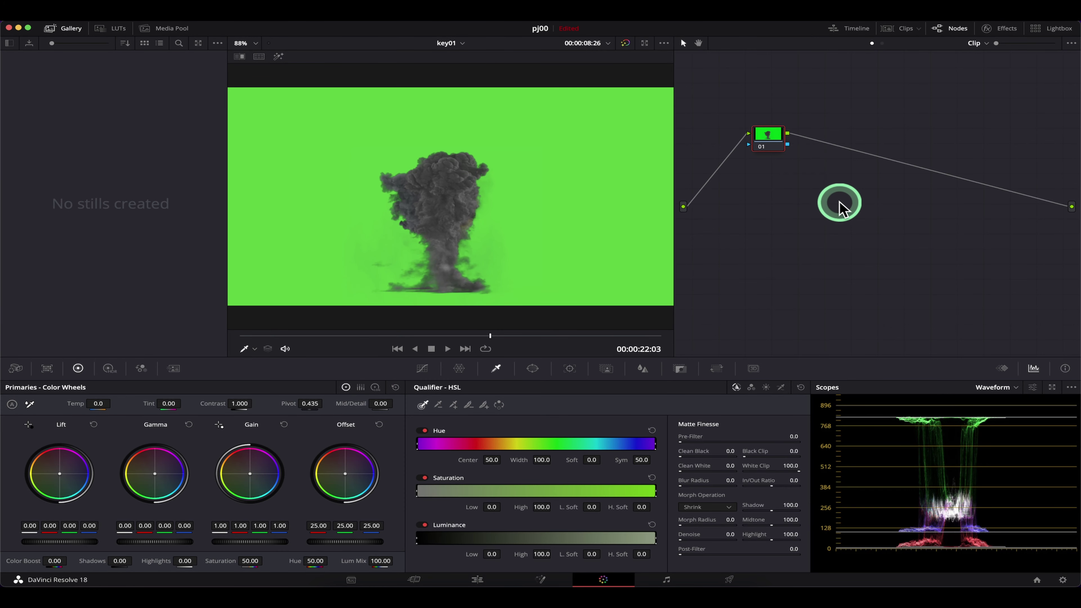
{"action": "left_click", "coordinate": [423, 405]}
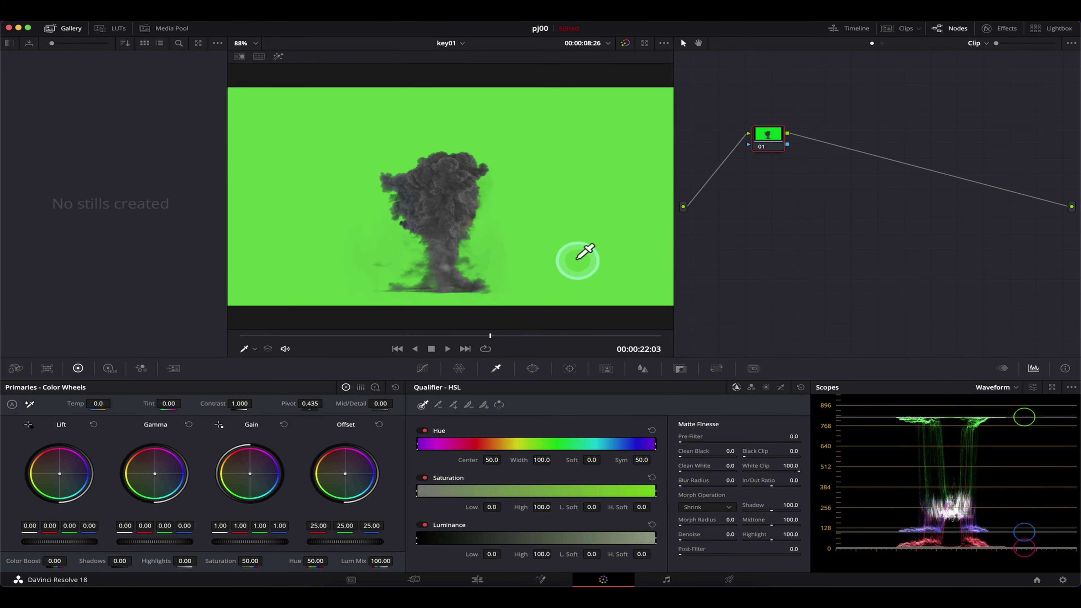
{"action": "left_click", "coordinate": [589, 111]}
Step: Add an alpha output, connect node 01's key output to it, and invert the qualifier selection
{"action": "right_click", "coordinate": [1011, 233]}
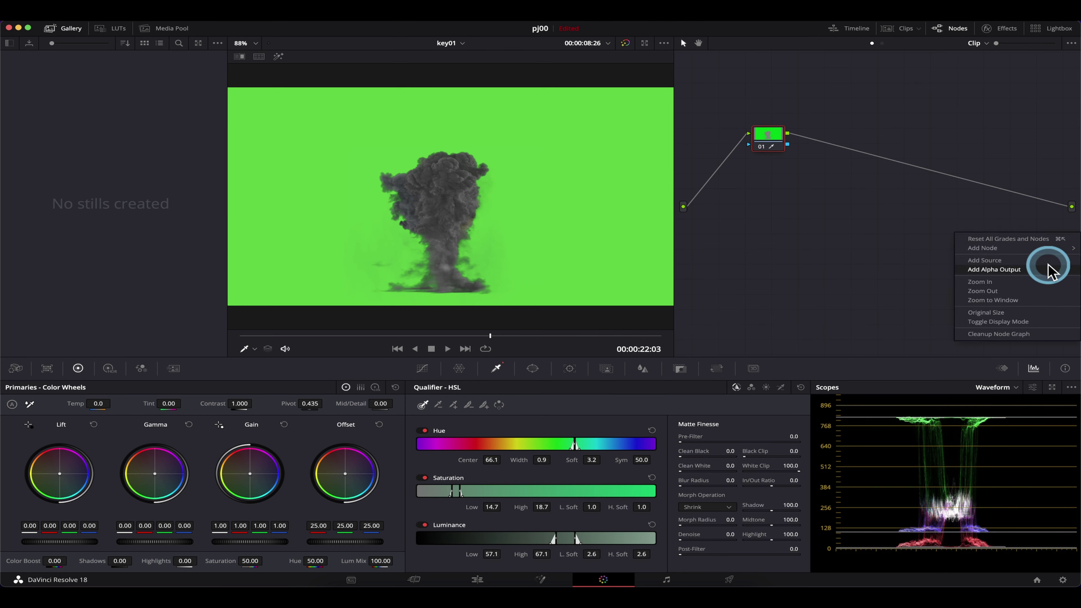
{"action": "left_click", "coordinate": [1022, 269]}
{"action": "left_click_drag", "start_coordinate": [788, 145], "coordinate": [1059, 230]}
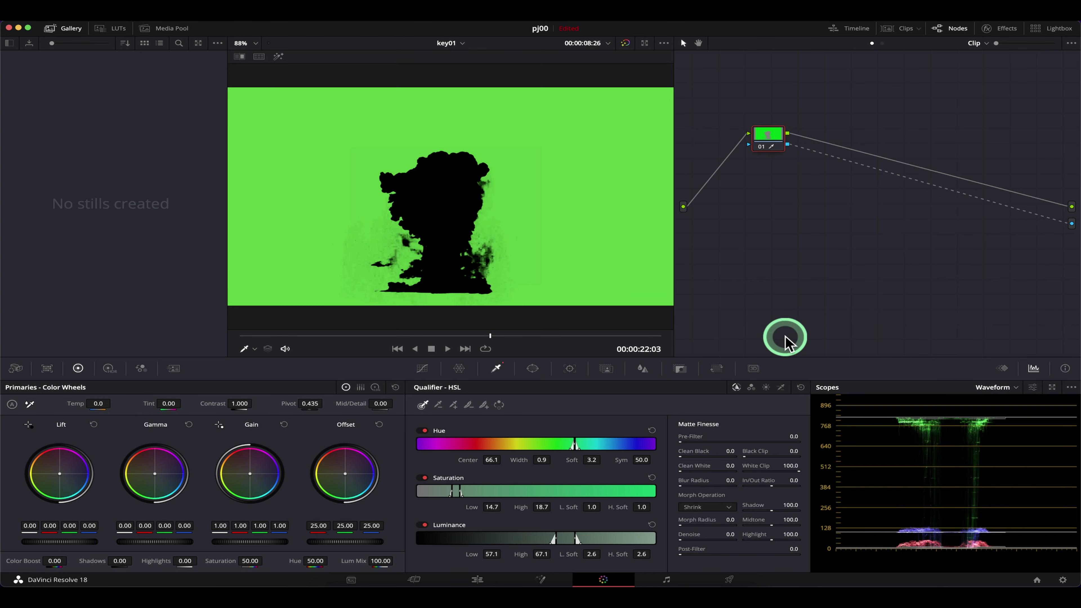
{"action": "left_click", "coordinate": [499, 405]}
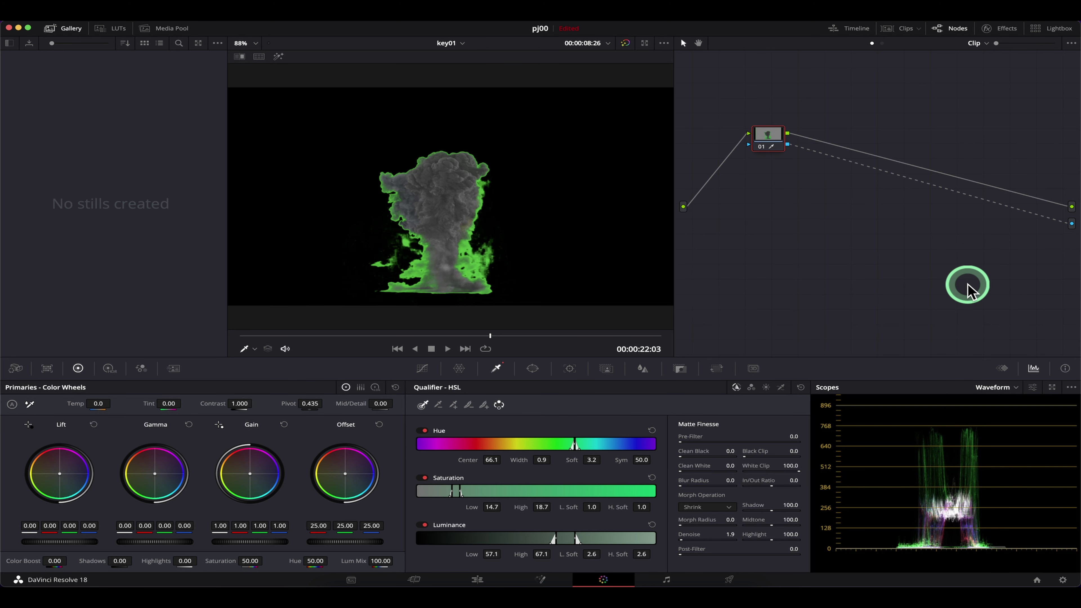
Step: Disconnect node 01's key output from the alpha output and remove the alpha output from the node graph
{"action": "left_click_drag", "start_coordinate": [1068, 223], "coordinate": [925, 269]}
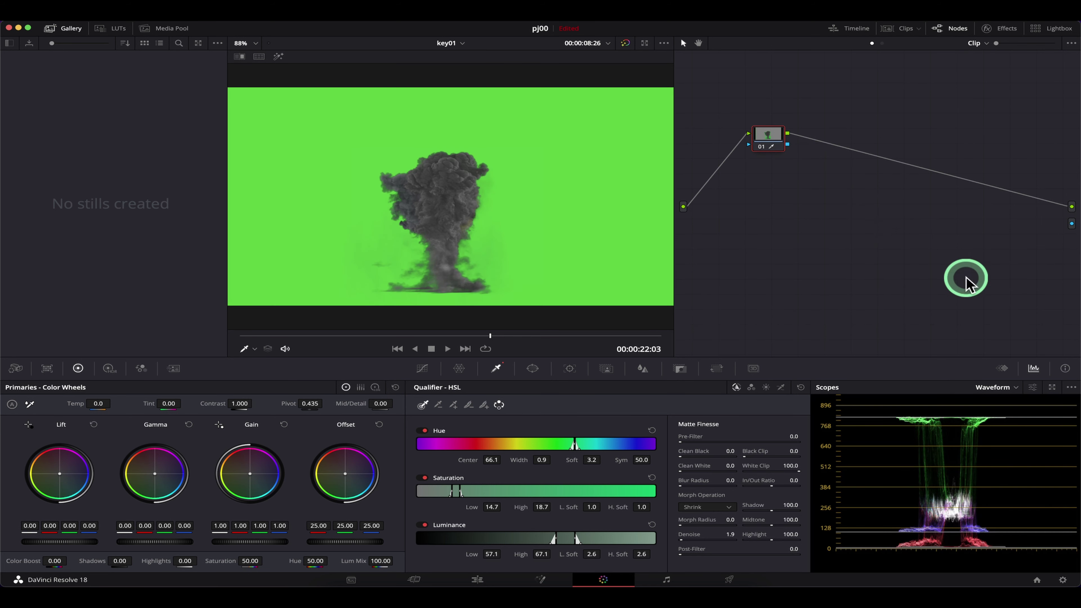
{"action": "right_click", "coordinate": [1052, 233]}
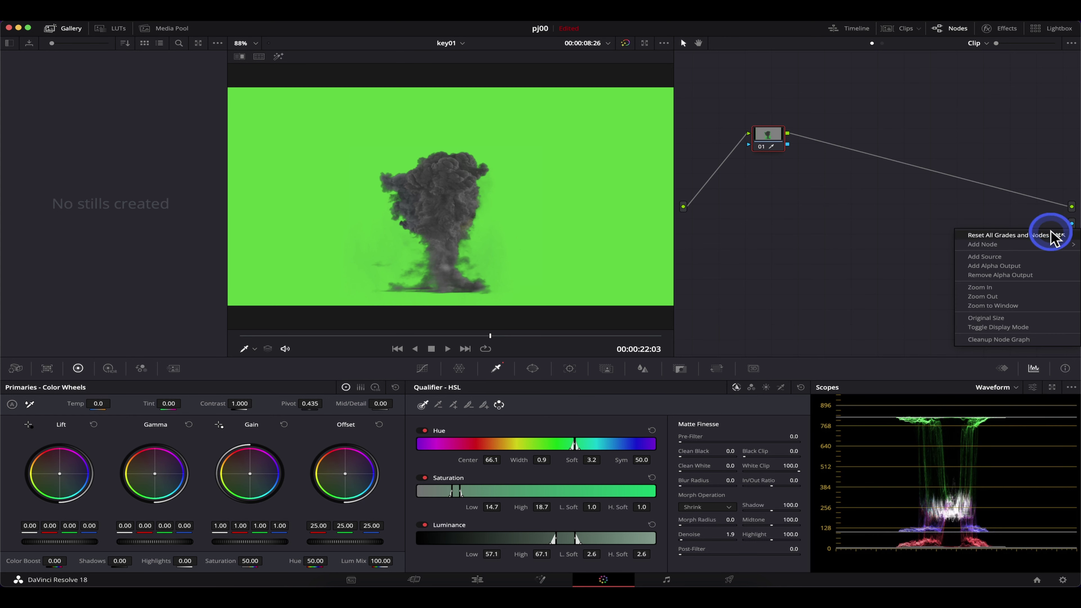
{"action": "left_click", "coordinate": [1034, 275]}
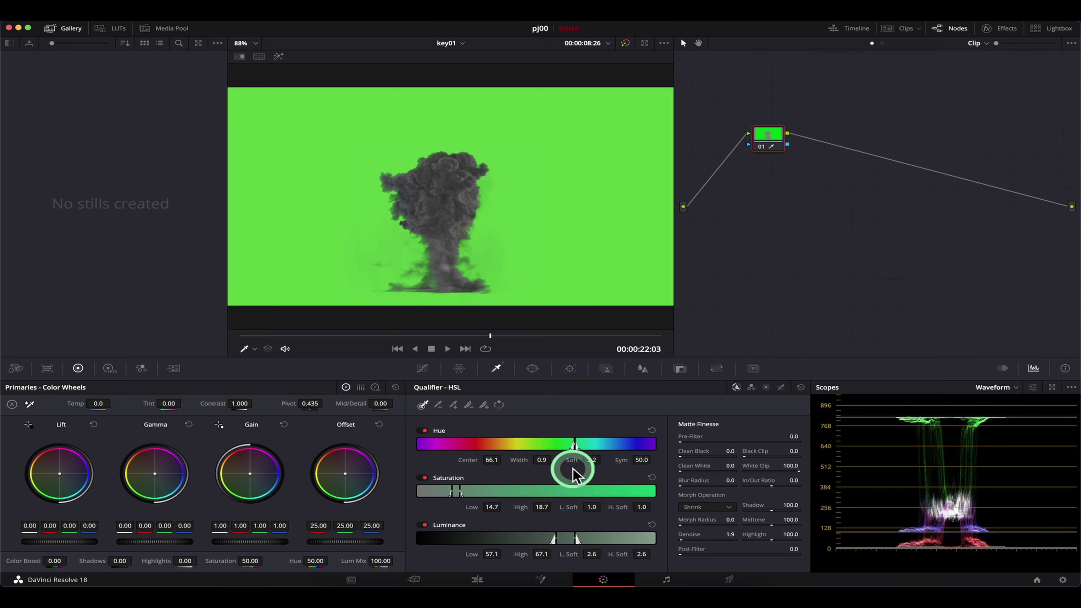
Step: Move the edit timeline's playhead to 00:00:02:02 over Fusion Clip 4 and open that clip on the Fusion page
{"action": "left_click", "coordinate": [478, 579]}
{"action": "left_click_drag", "start_coordinate": [284, 411], "coordinate": [152, 416]}
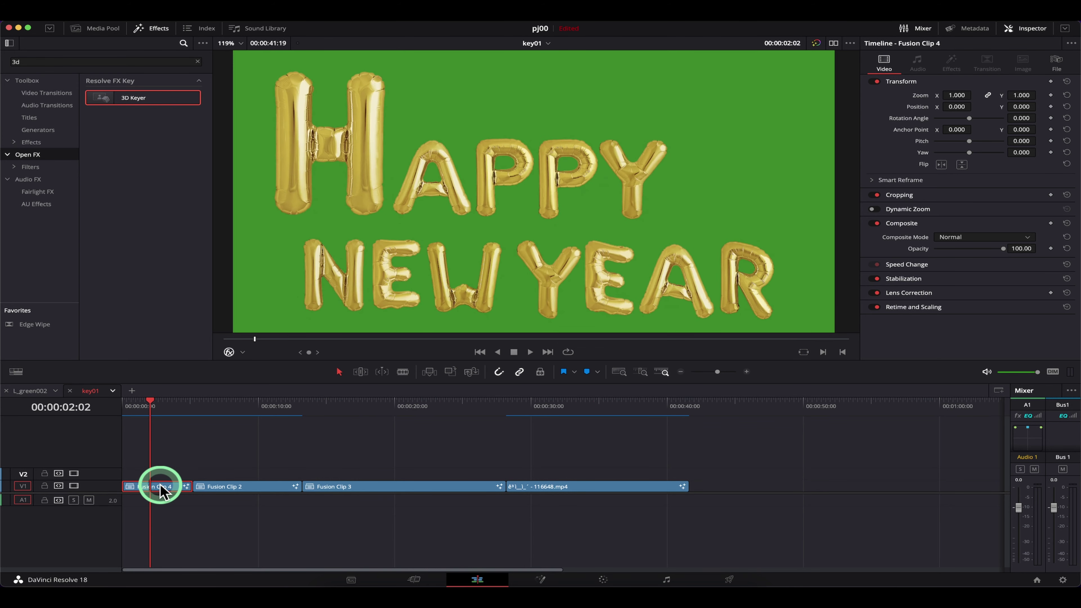
{"action": "left_click", "coordinate": [541, 579]}
{"action": "left_click", "coordinate": [398, 457]}
{"action": "left_click", "coordinate": [656, 411]}
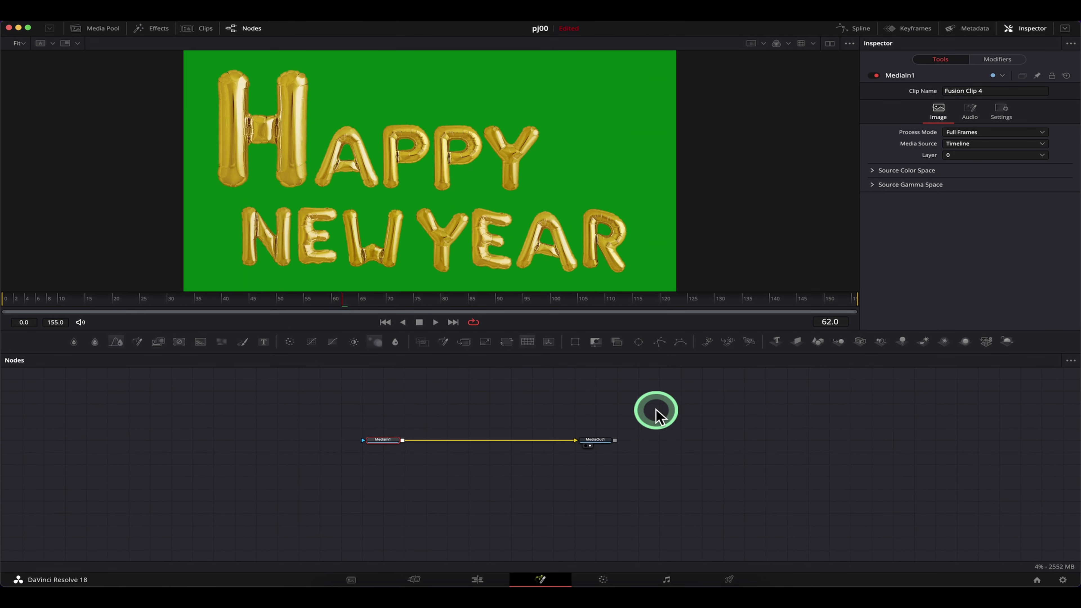
Step: Add a Delta Keyer node to the Fusion composition and connect MediaIn1's output to its input
{"action": "left_click", "coordinate": [422, 468]}
{"action": "key", "text": "shift+space"}
{"action": "type", "text": "de"}
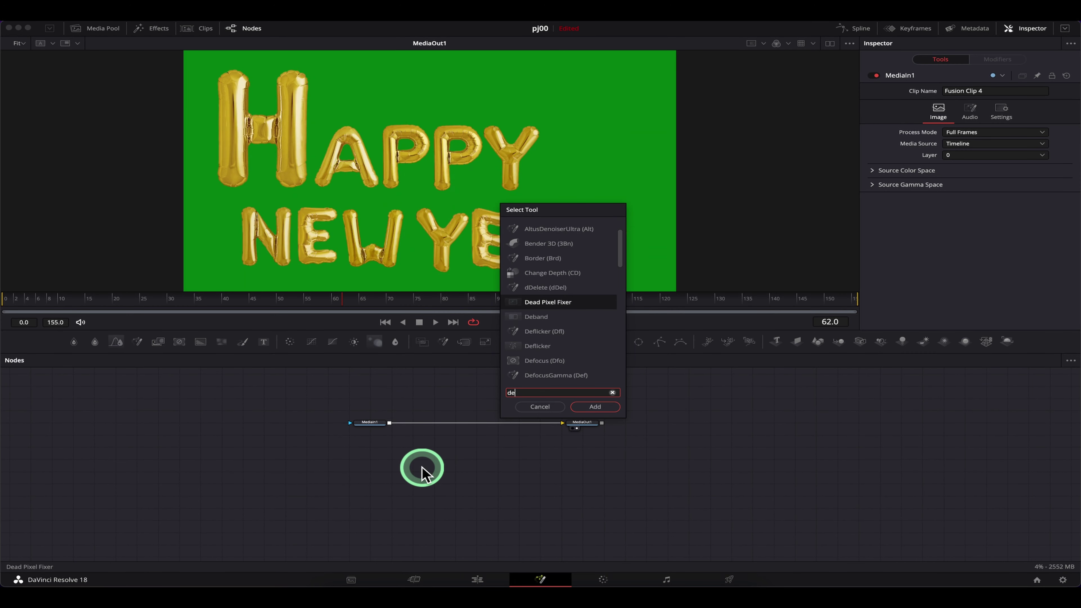
{"action": "type", "text": "lta"}
{"action": "key", "text": "Return"}
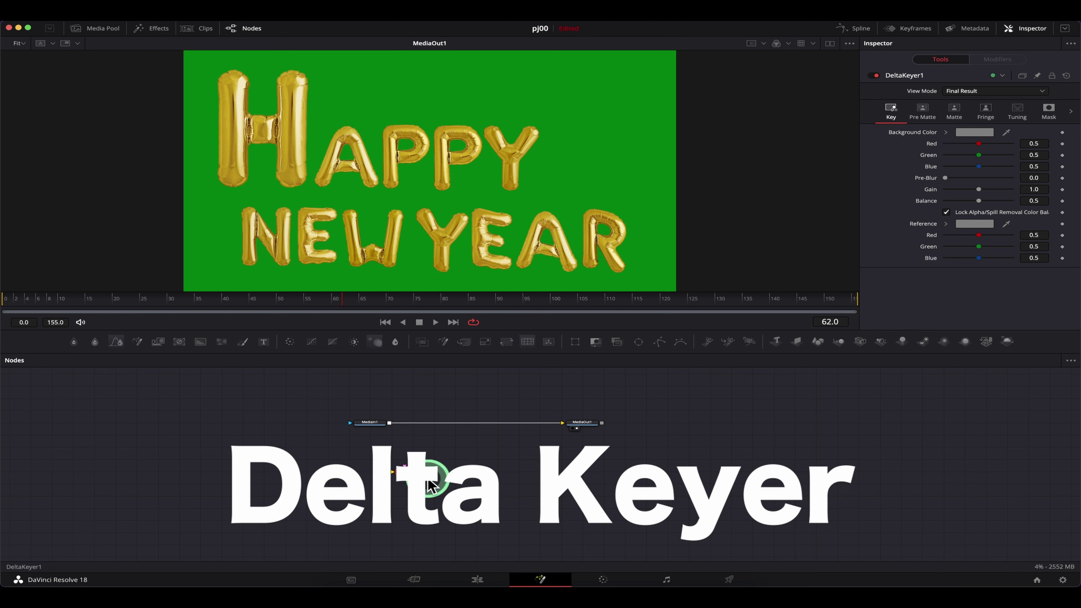
{"action": "left_click_drag", "start_coordinate": [390, 425], "coordinate": [398, 430]}
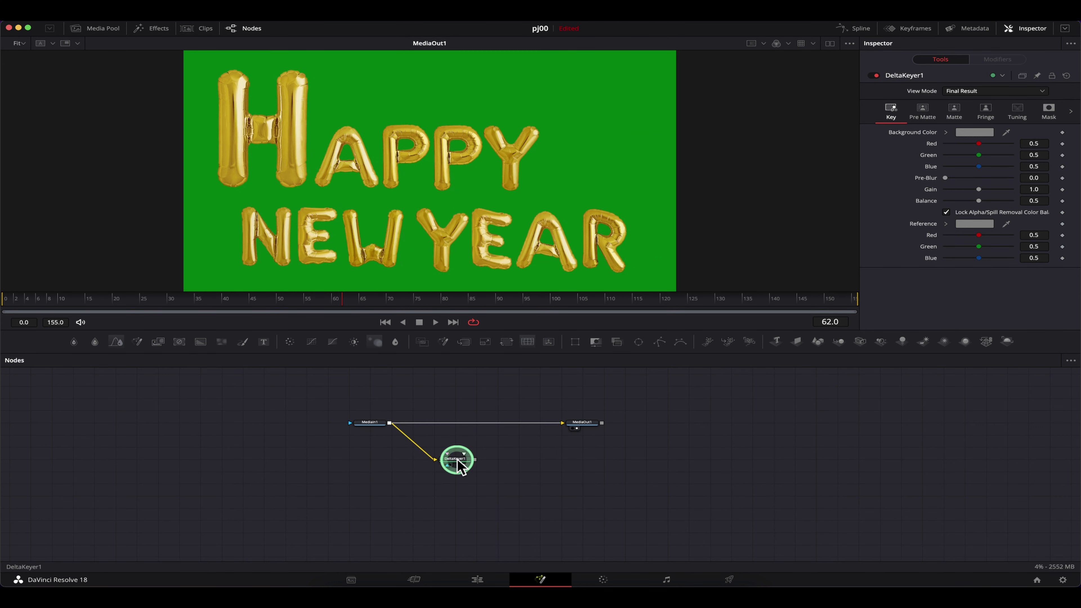
Step: Show the Delta Keyer's result in the viewer and sample the green backdrop as its background color
{"action": "left_click_drag", "start_coordinate": [459, 462], "coordinate": [459, 462]}
{"action": "key", "text": "1"}
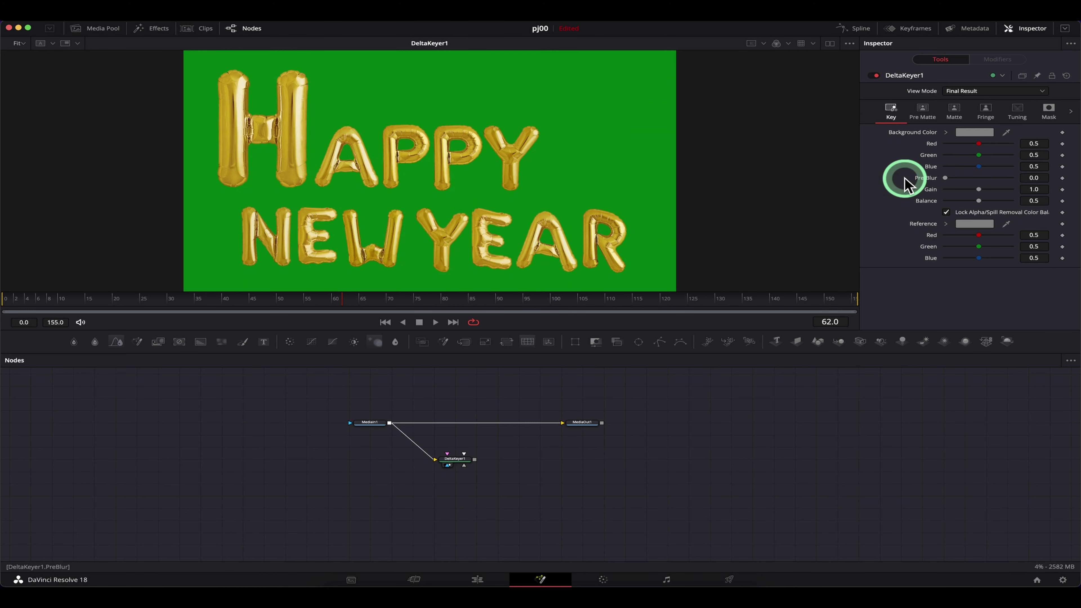
{"action": "left_click_drag", "start_coordinate": [972, 134], "coordinate": [532, 183]}
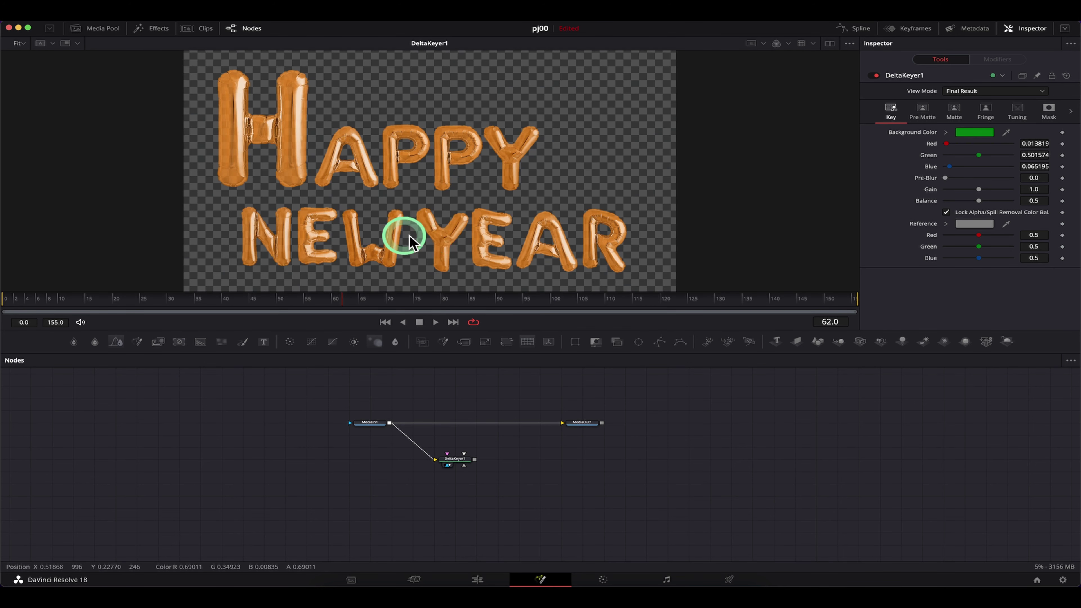
Step: Examine the keyed balloon letters up close for transparency inside the gold surfaces
{"action": "scroll", "coordinate": [430, 236], "scroll_direction": "up", "scroll_amount": 10}
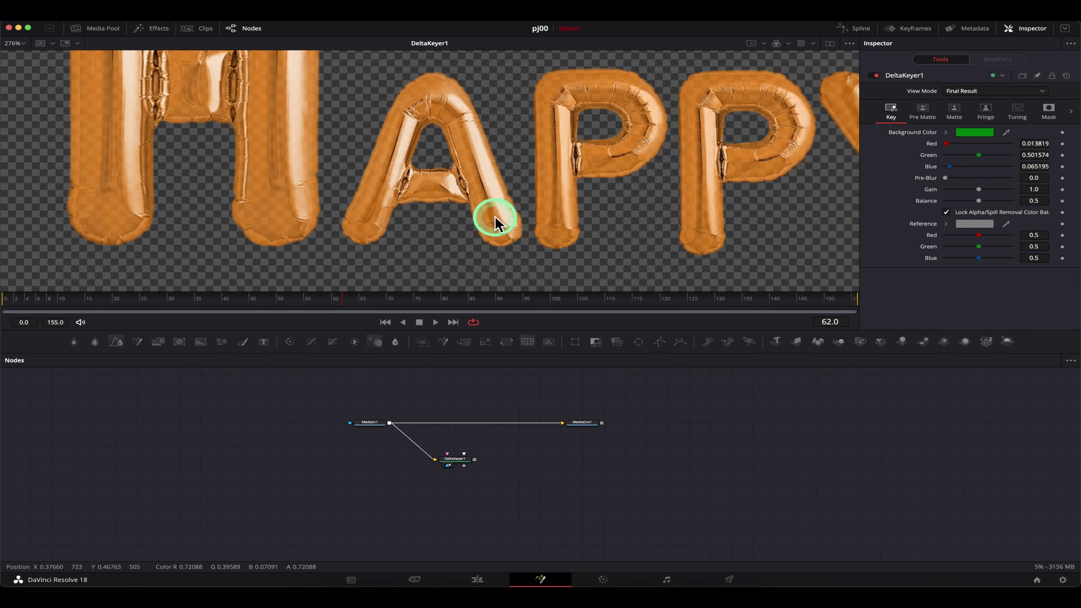
{"action": "scroll", "coordinate": [495, 222], "scroll_direction": "up", "scroll_amount": 4}
{"action": "scroll", "coordinate": [493, 196], "scroll_direction": "down", "scroll_amount": 4}
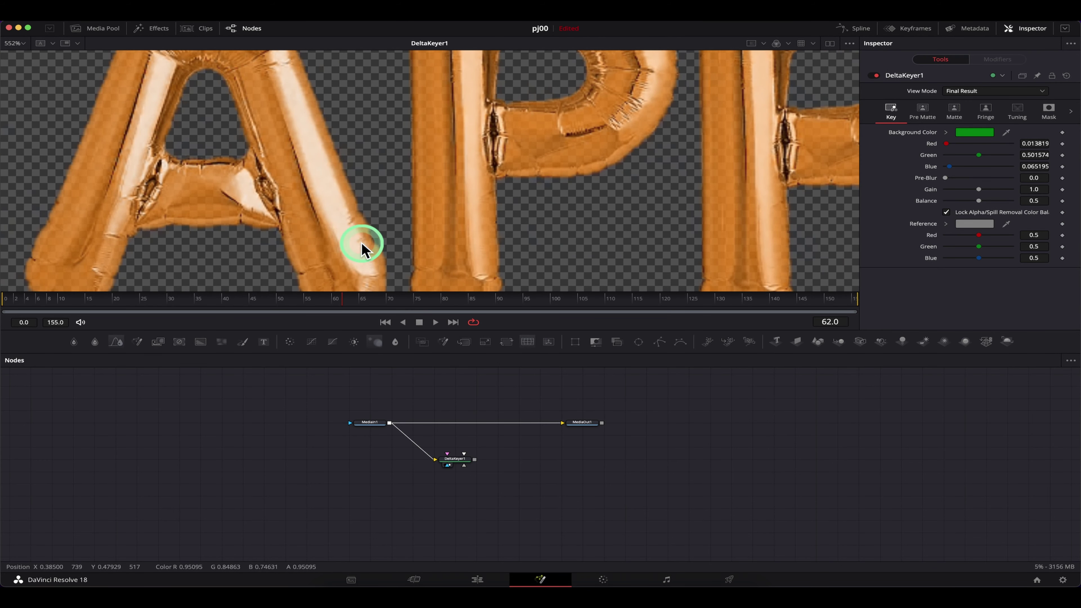
{"action": "scroll", "coordinate": [638, 238], "scroll_direction": "down", "scroll_amount": 4}
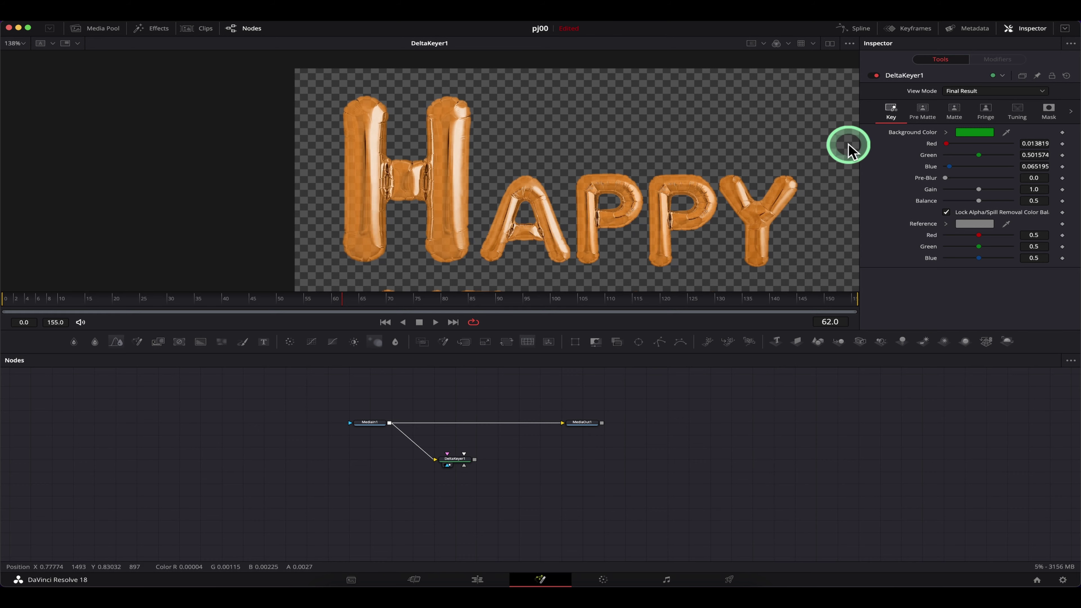
{"action": "scroll", "coordinate": [654, 139], "scroll_direction": "up", "scroll_amount": 10}
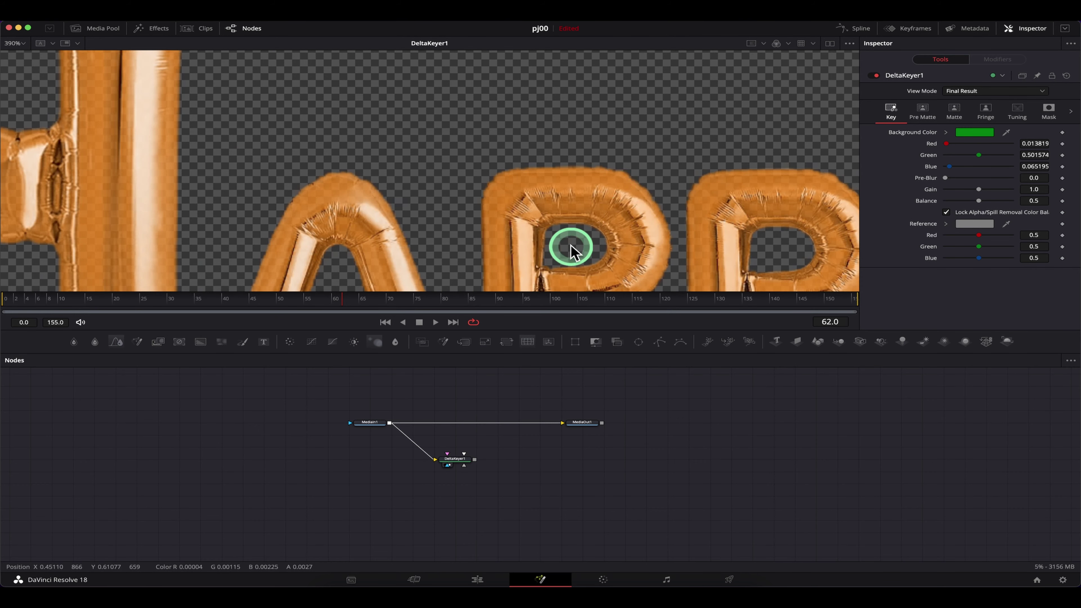
{"action": "scroll", "coordinate": [579, 183], "scroll_direction": "down", "scroll_amount": 3}
{"action": "scroll", "coordinate": [562, 204], "scroll_direction": "up", "scroll_amount": 6}
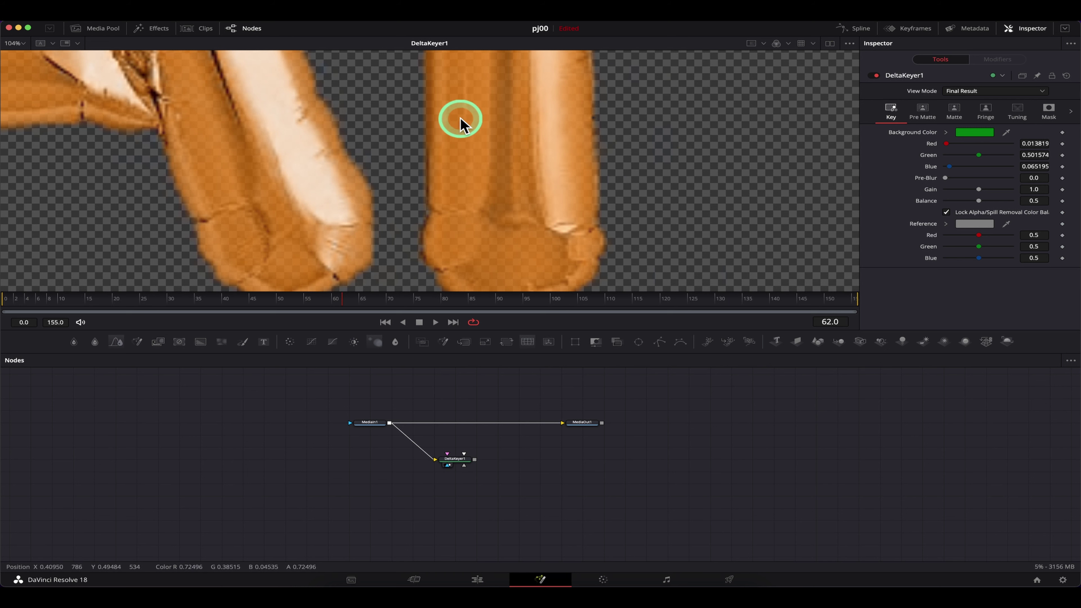
{"action": "scroll", "coordinate": [490, 136], "scroll_direction": "up", "scroll_amount": 2}
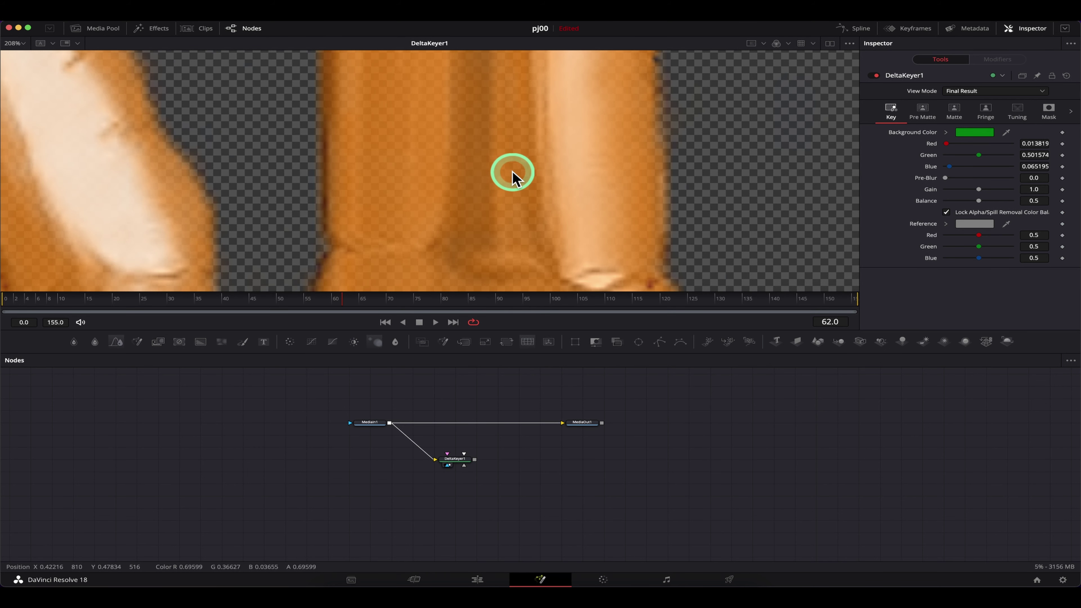
{"action": "scroll", "coordinate": [513, 176], "scroll_direction": "down", "scroll_amount": 4}
Step: Compare the original MediaIn1 image with the Delta Keyer's result at the base of the first P in HAPPY
{"action": "left_click_drag", "start_coordinate": [369, 426], "coordinate": [528, 178]}
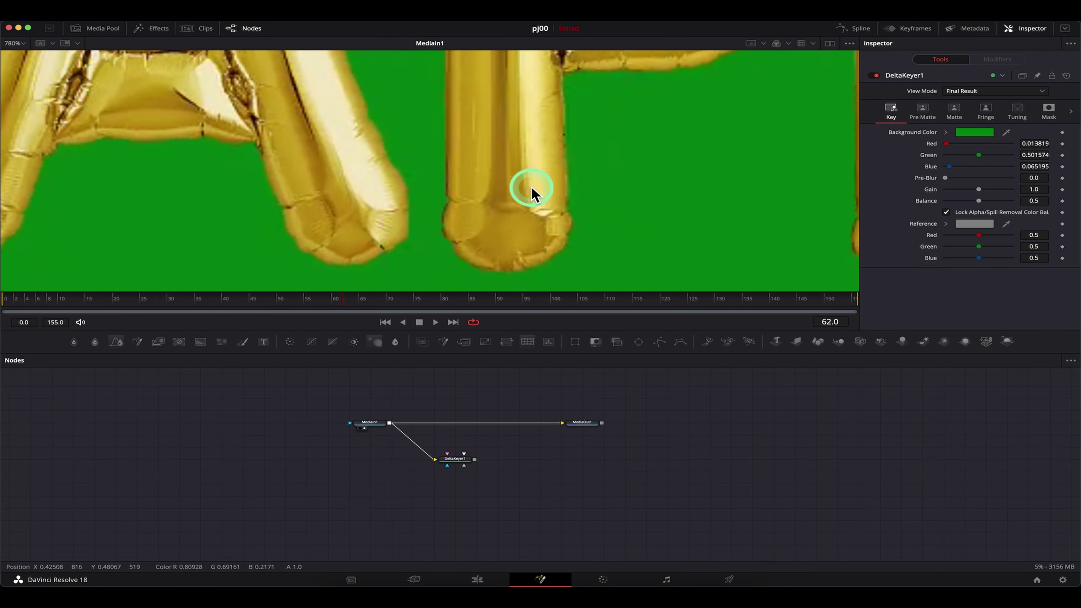
{"action": "scroll", "coordinate": [530, 196], "scroll_direction": "up", "scroll_amount": 2}
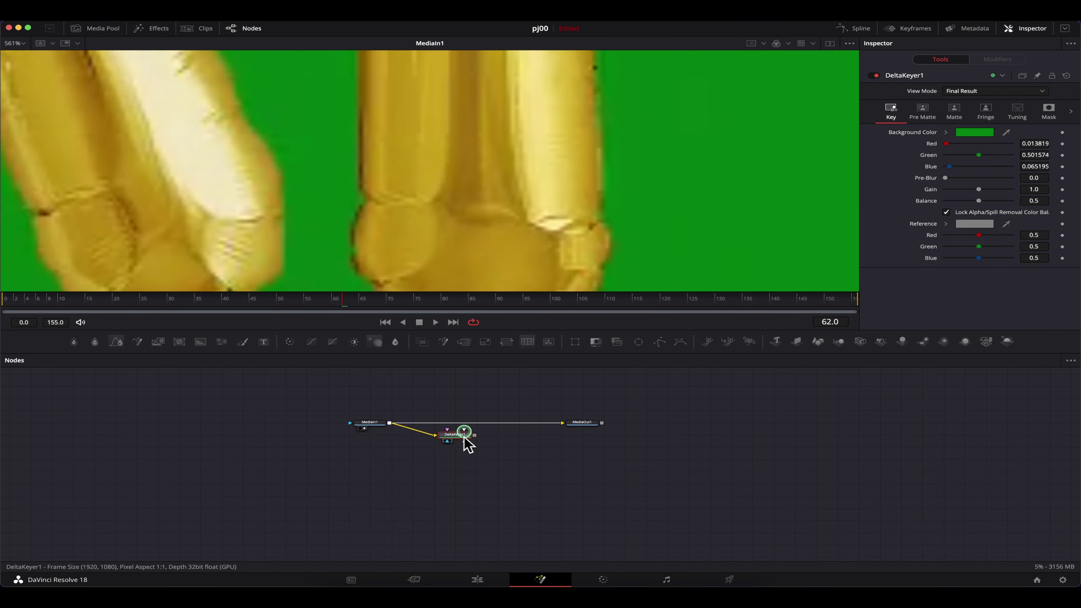
{"action": "left_click_drag", "start_coordinate": [458, 458], "coordinate": [461, 215]}
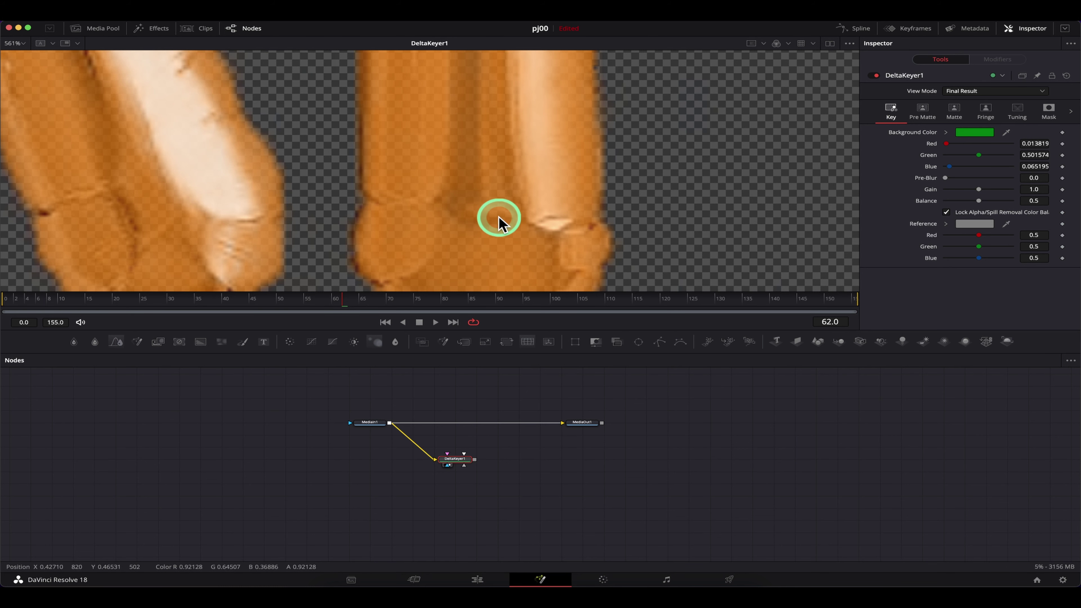
{"action": "scroll", "coordinate": [503, 219], "scroll_direction": "up", "scroll_amount": 2}
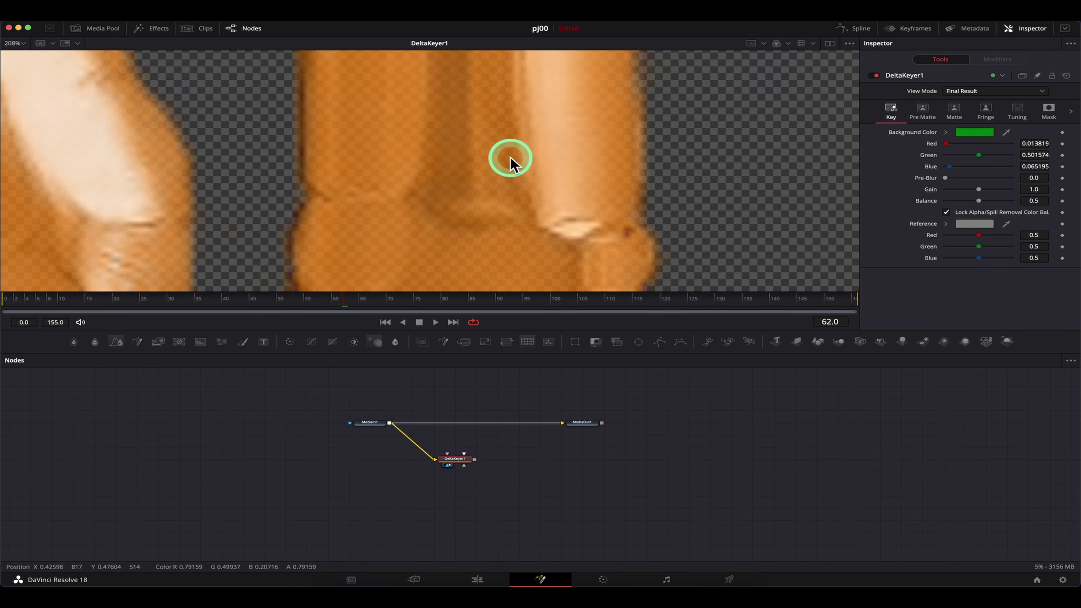
{"action": "scroll", "coordinate": [509, 184], "scroll_direction": "down", "scroll_amount": 2}
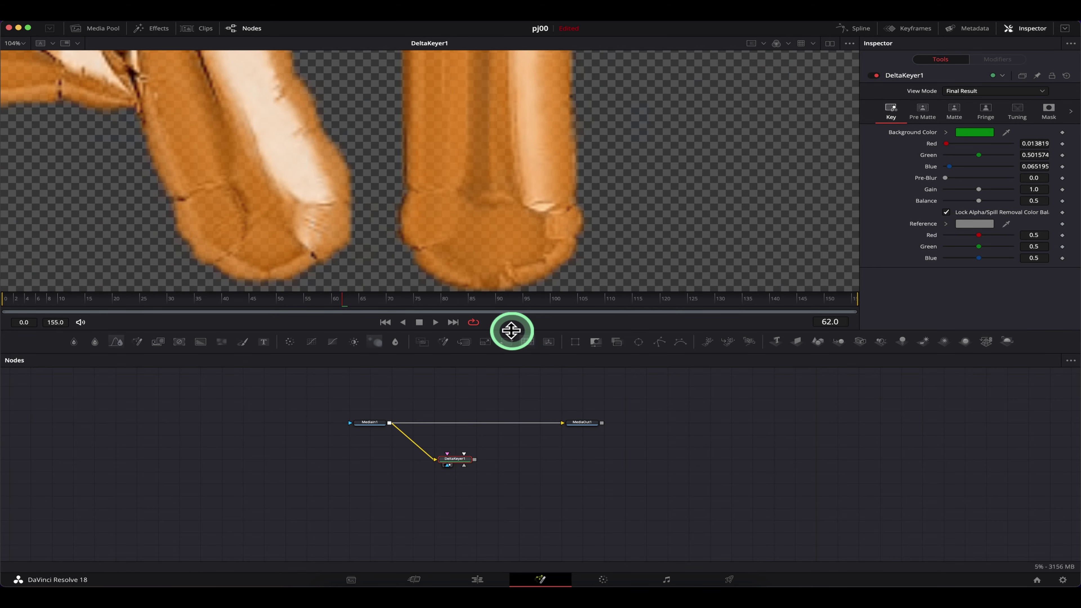
{"action": "scroll", "coordinate": [502, 165], "scroll_direction": "up", "scroll_amount": 2}
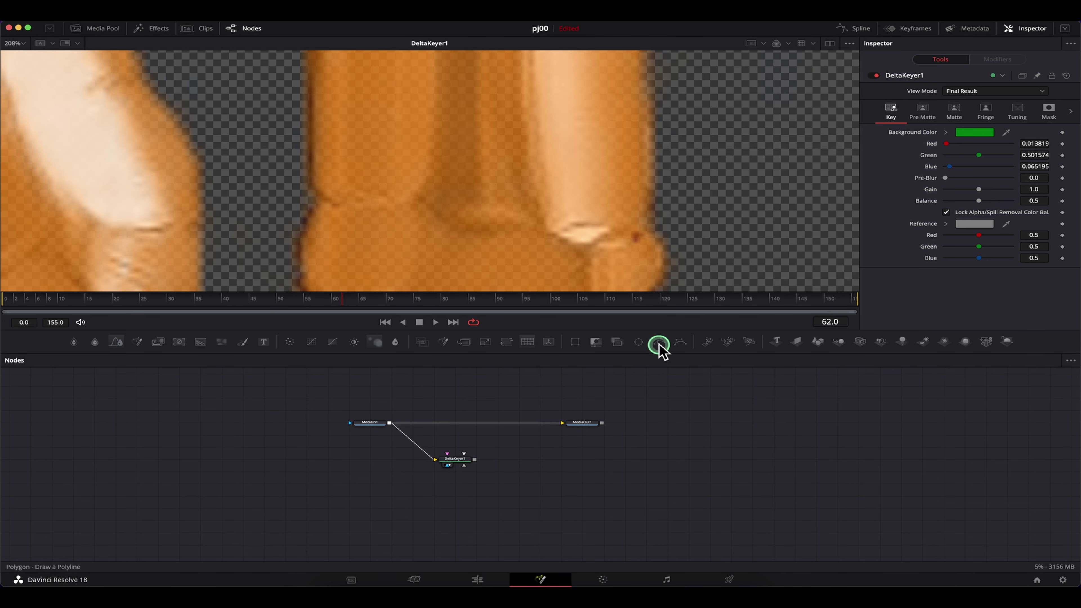
Step: Add a Polygon mask node and draw a closed four-point shape inside the lower stem of the first P
{"action": "left_click_drag", "start_coordinate": [659, 344], "coordinate": [563, 458]}
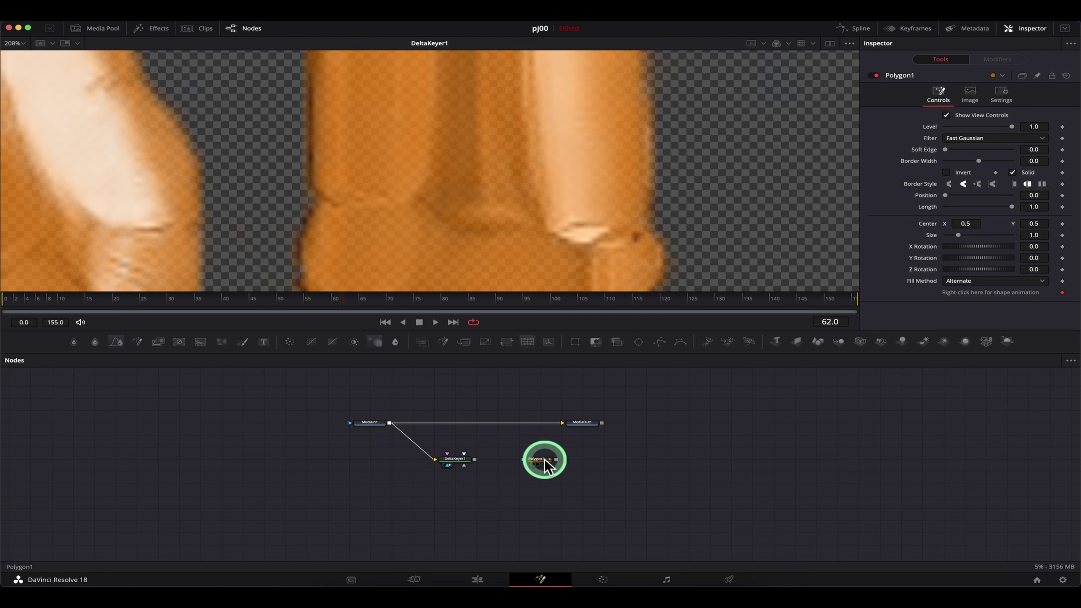
{"action": "scroll", "coordinate": [437, 160], "scroll_direction": "down", "scroll_amount": 2}
{"action": "left_click", "coordinate": [383, 124]}
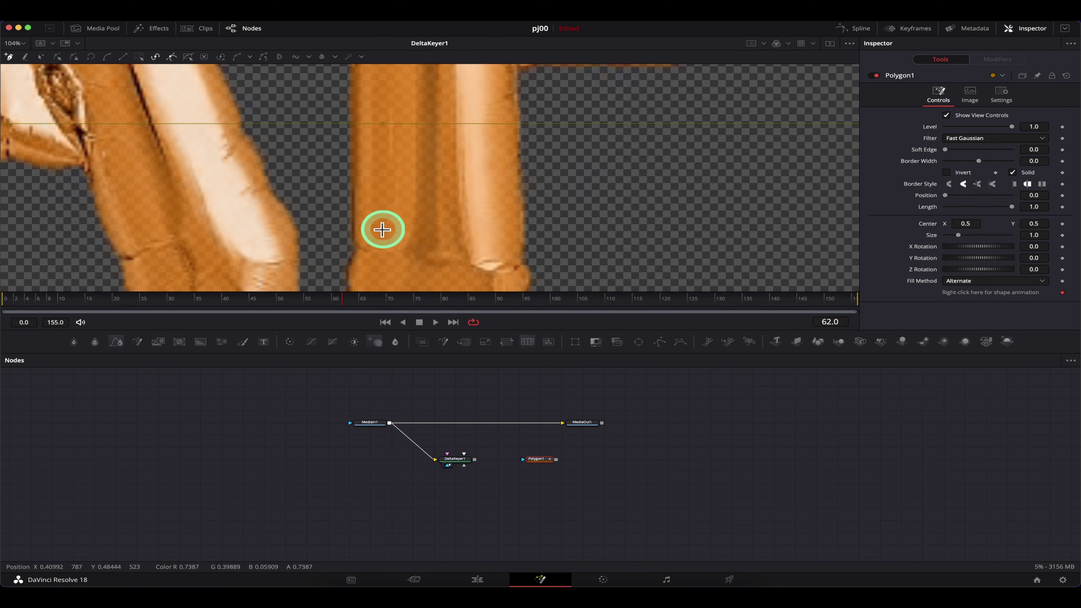
{"action": "left_click", "coordinate": [381, 241]}
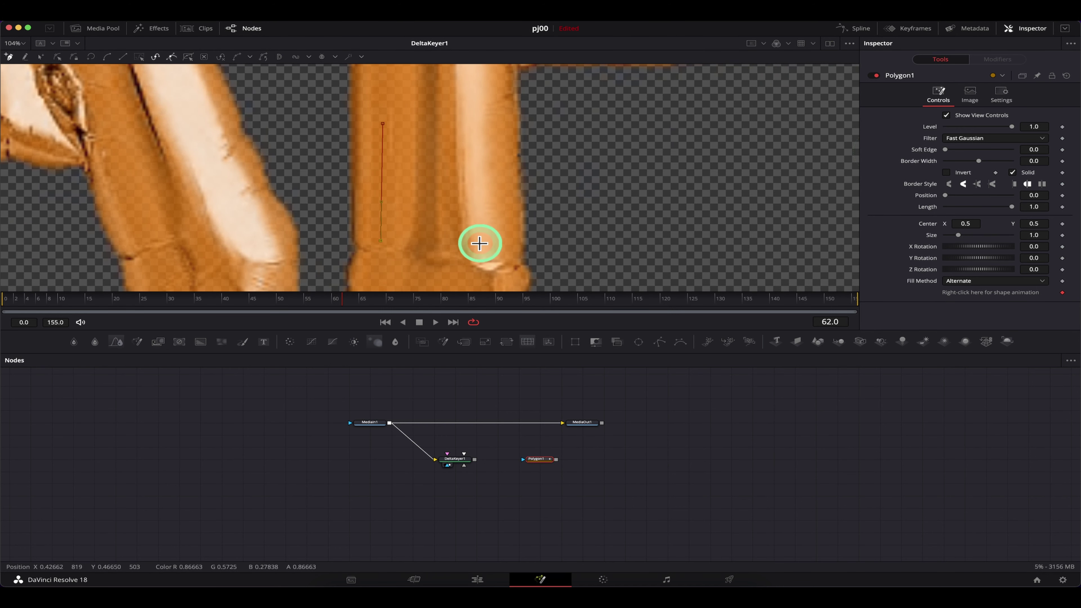
{"action": "left_click", "coordinate": [384, 127]}
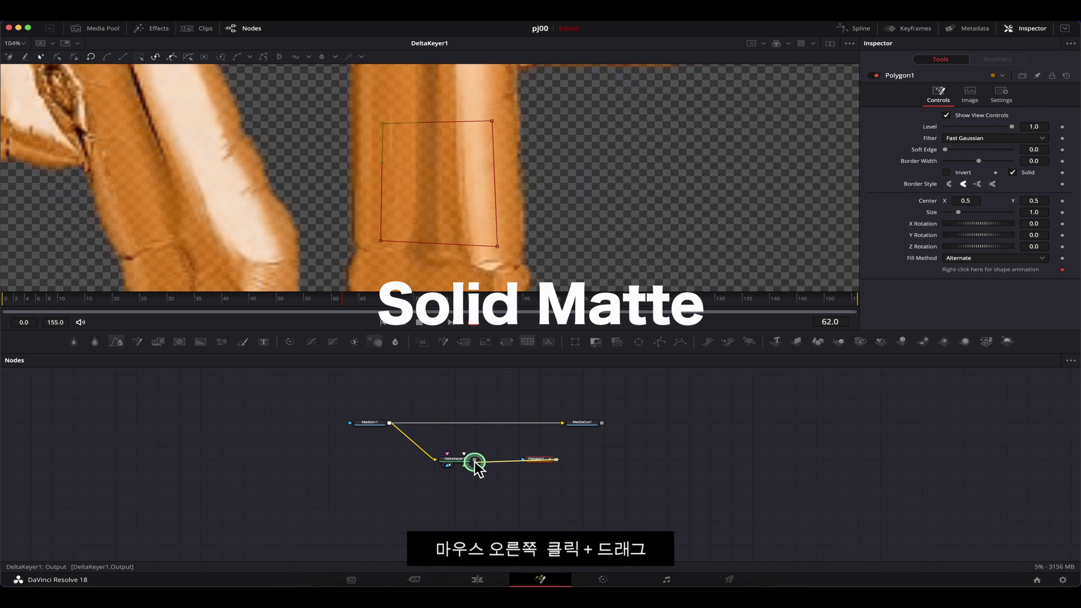
Step: Connect the Polygon mask to the Delta Keyer's Solid Matte input and inspect the masked area of the P
{"action": "left_click_drag", "start_coordinate": [459, 467], "coordinate": [462, 469]}
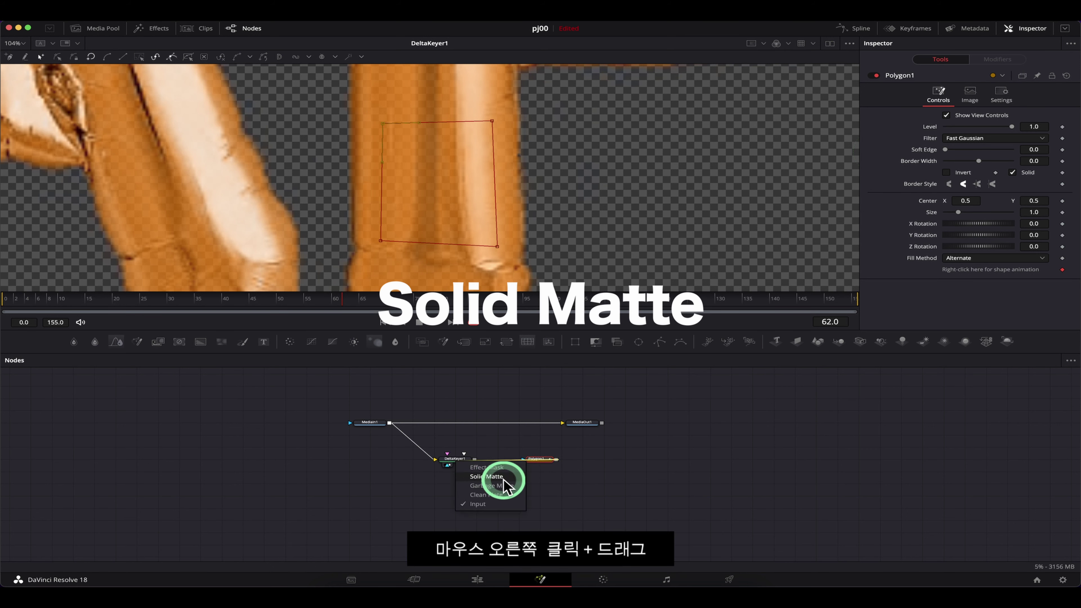
{"action": "left_click", "coordinate": [485, 476]}
{"action": "scroll", "coordinate": [471, 251], "scroll_direction": "up", "scroll_amount": 2}
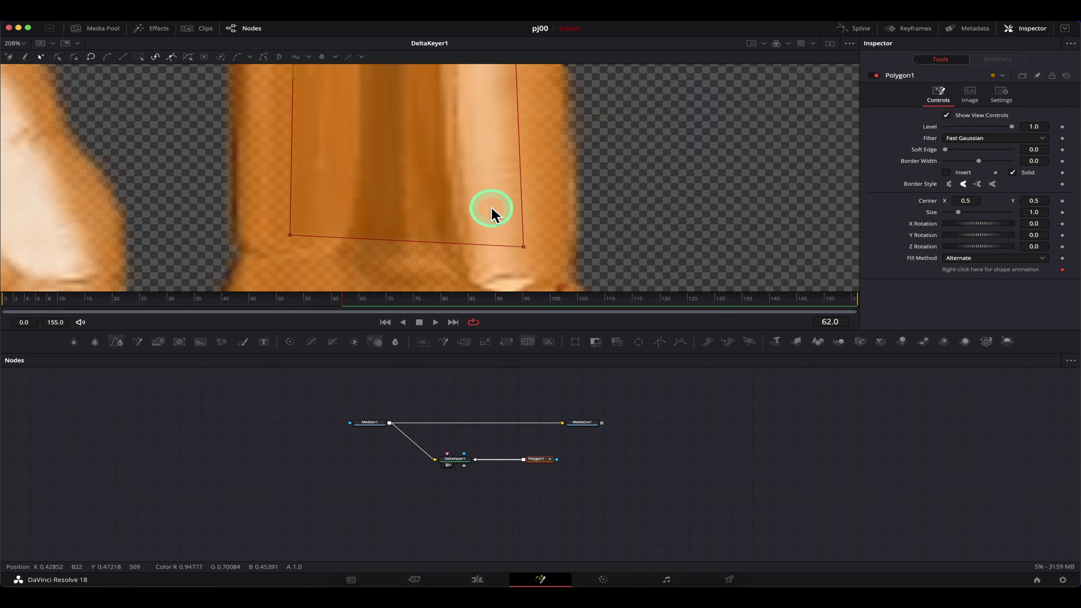
{"action": "scroll", "coordinate": [493, 214], "scroll_direction": "down", "scroll_amount": 2}
{"action": "scroll", "coordinate": [369, 210], "scroll_direction": "up", "scroll_amount": 4}
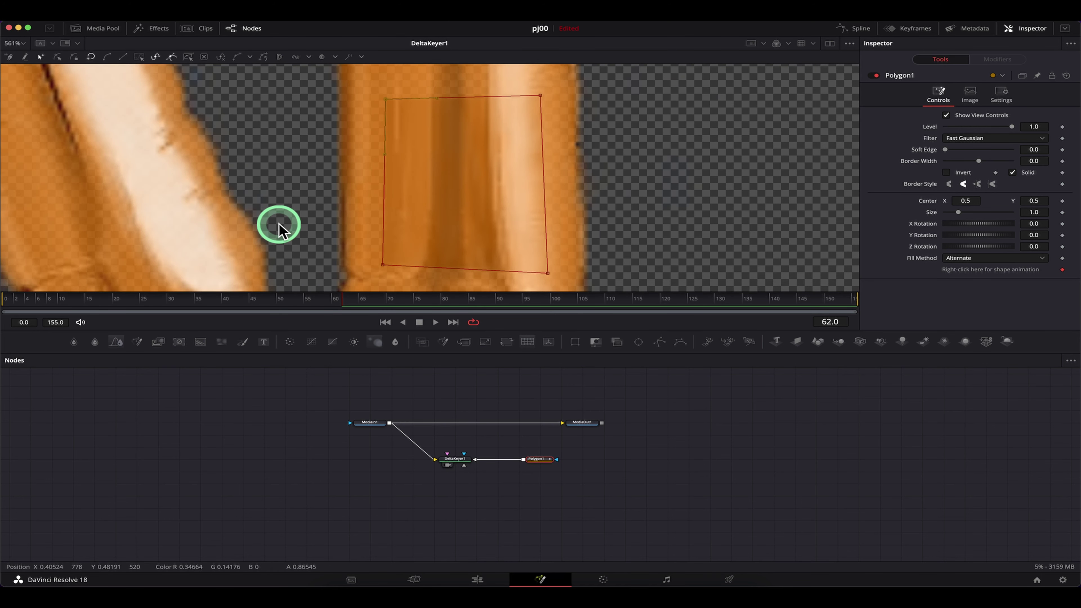
Step: Move the polygon mask's upper-left point slightly outward, closer to the edge of the first P's stem
{"action": "left_click", "coordinate": [387, 99]}
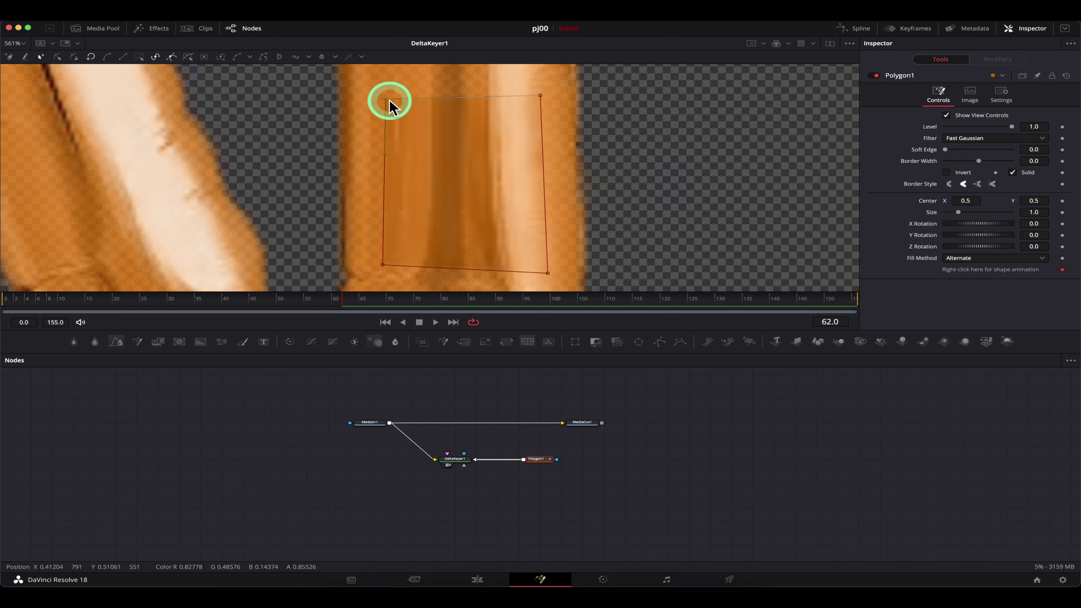
{"action": "mouse_move", "coordinate": [387, 100]}
{"action": "left_mouse_down"}
{"action": "mouse_move", "coordinate": [511, 223]}
{"action": "mouse_move", "coordinate": [378, 98]}
{"action": "left_mouse_up"}
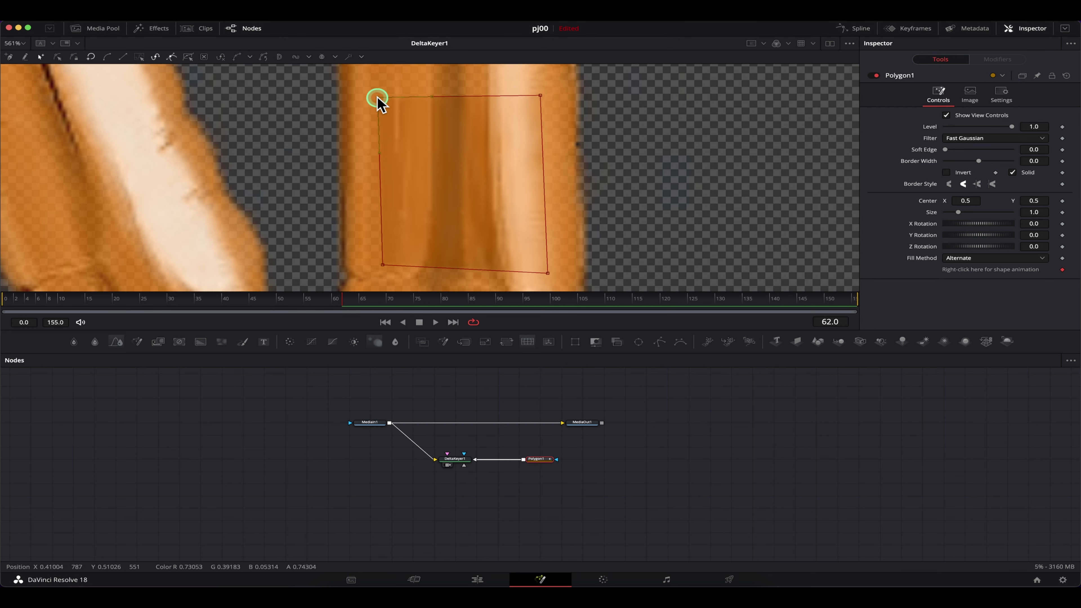
{"action": "left_click", "coordinate": [516, 445]}
{"action": "left_click", "coordinate": [372, 82]}
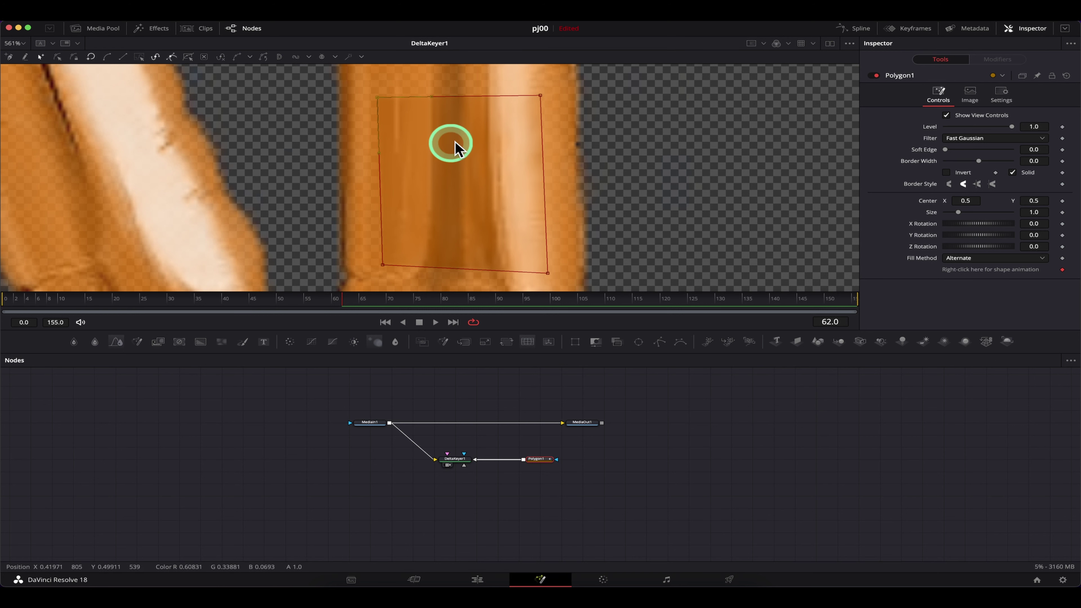
Step: Examine the Delta Keyer's result around the masked part of the first P's stem for remaining transparency
{"action": "left_click", "coordinate": [454, 467]}
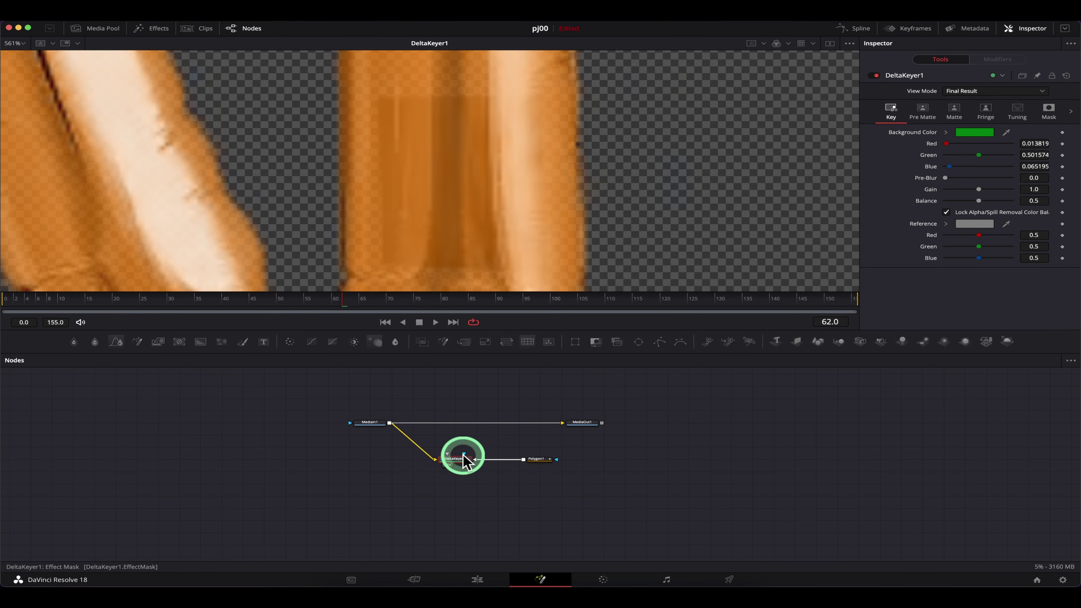
{"action": "scroll", "coordinate": [479, 107], "scroll_direction": "up", "scroll_amount": 3}
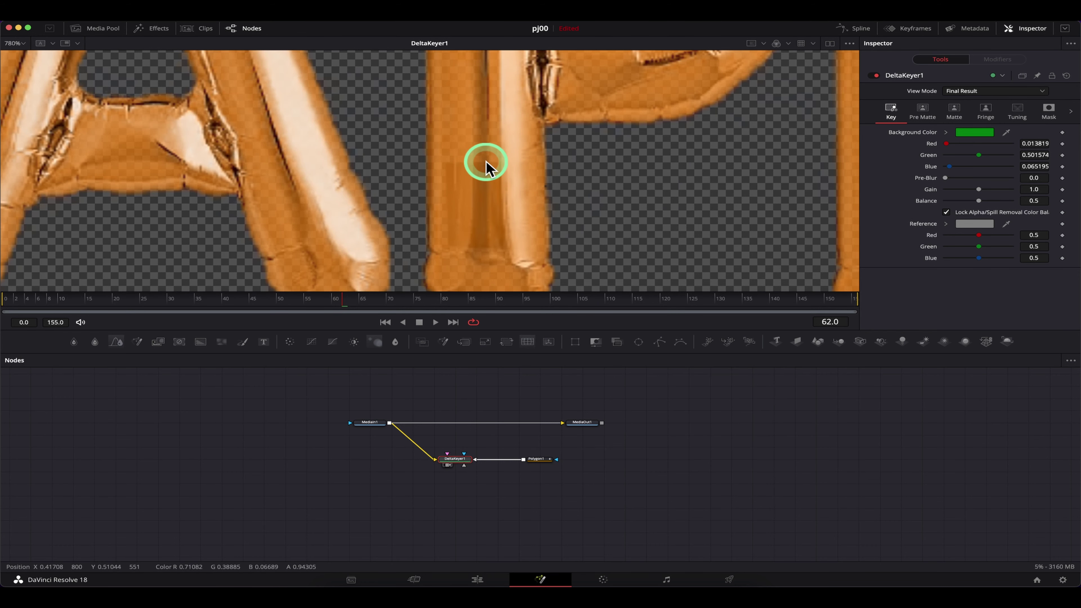
{"action": "scroll", "coordinate": [484, 167], "scroll_direction": "down", "scroll_amount": 3}
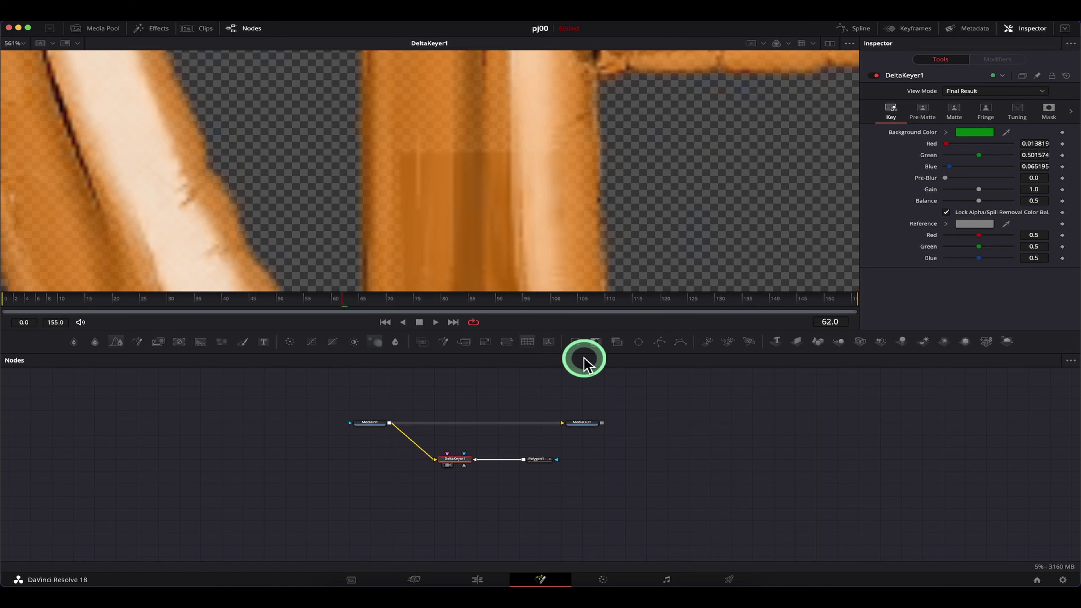
{"action": "scroll", "coordinate": [495, 194], "scroll_direction": "up", "scroll_amount": 3}
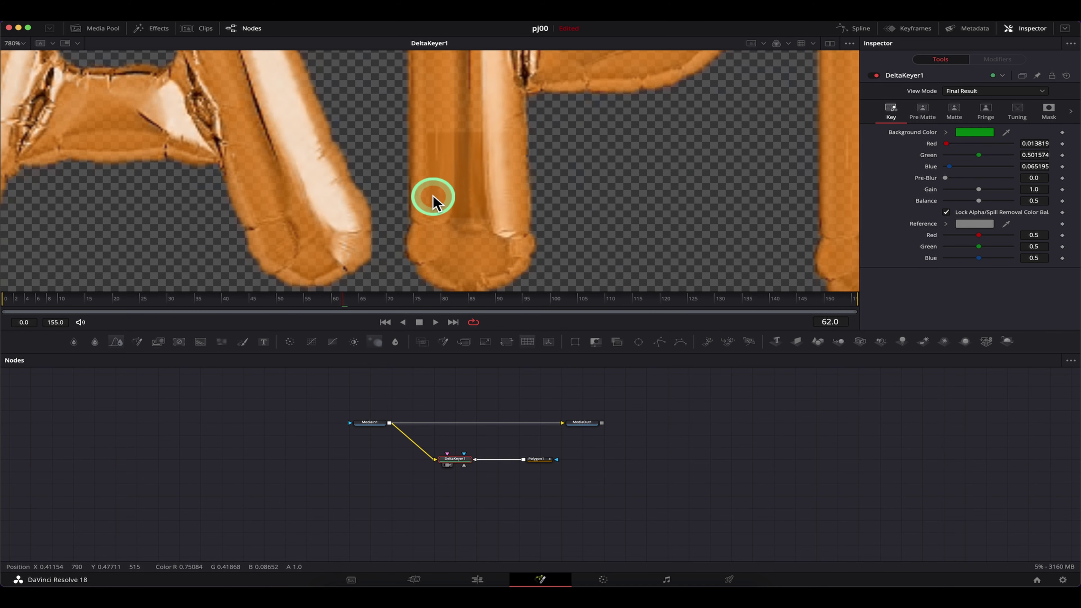
{"action": "scroll", "coordinate": [434, 198], "scroll_direction": "down", "scroll_amount": 2}
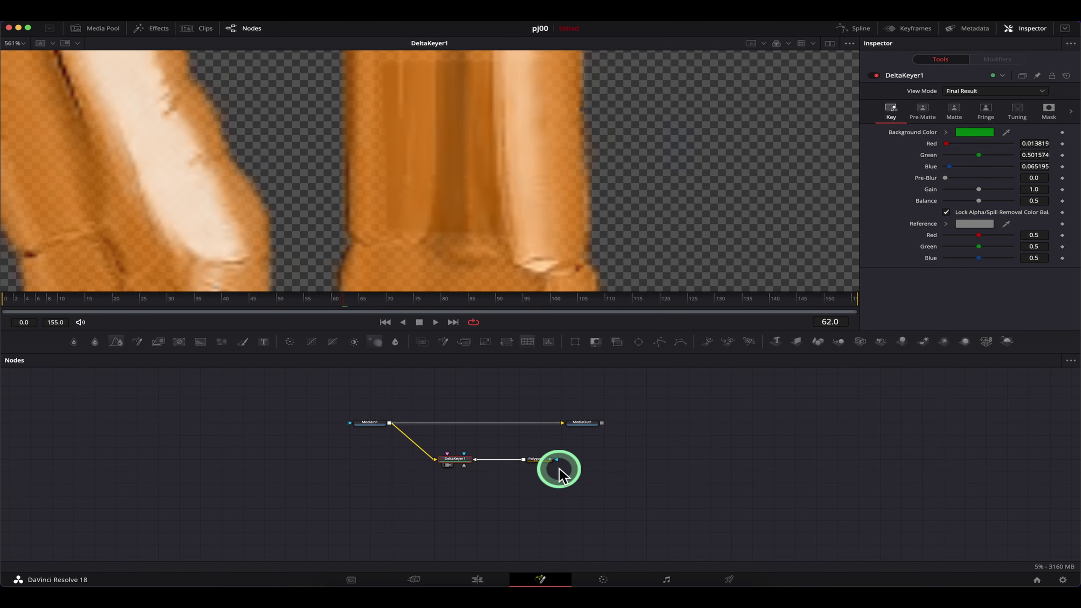
Step: Delete the Polygon1 mask node
{"action": "left_click", "coordinate": [541, 459]}
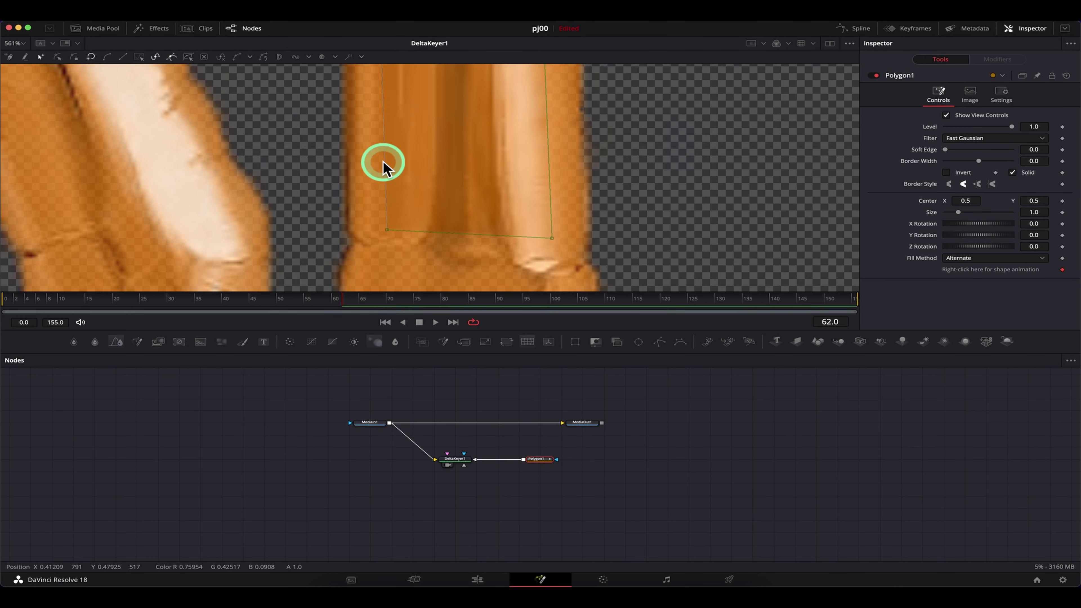
{"action": "left_click_drag", "start_coordinate": [587, 473], "coordinate": [524, 445]}
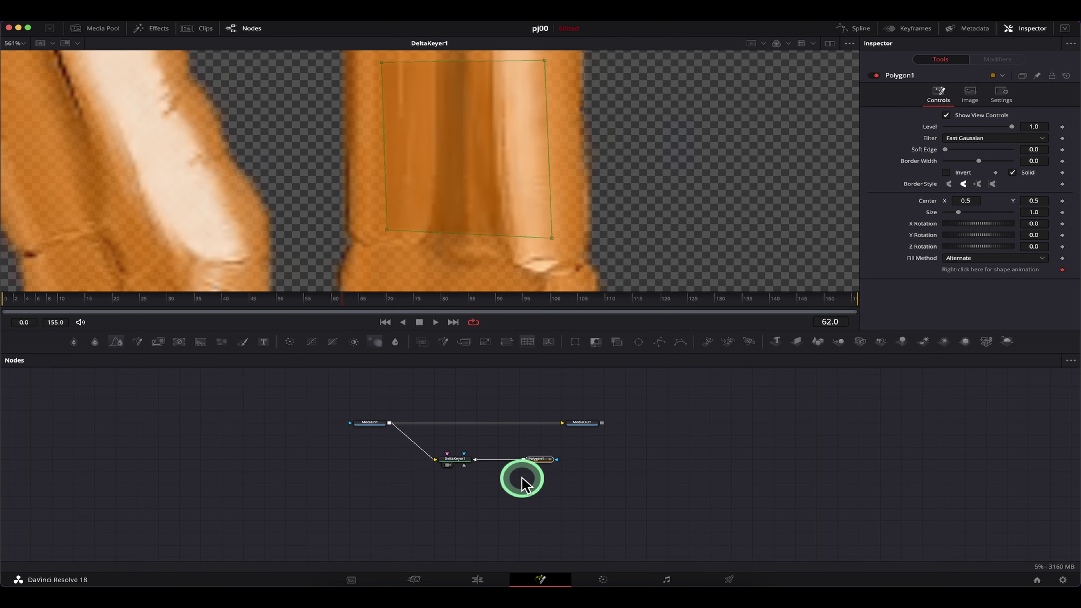
{"action": "key", "text": "Delete"}
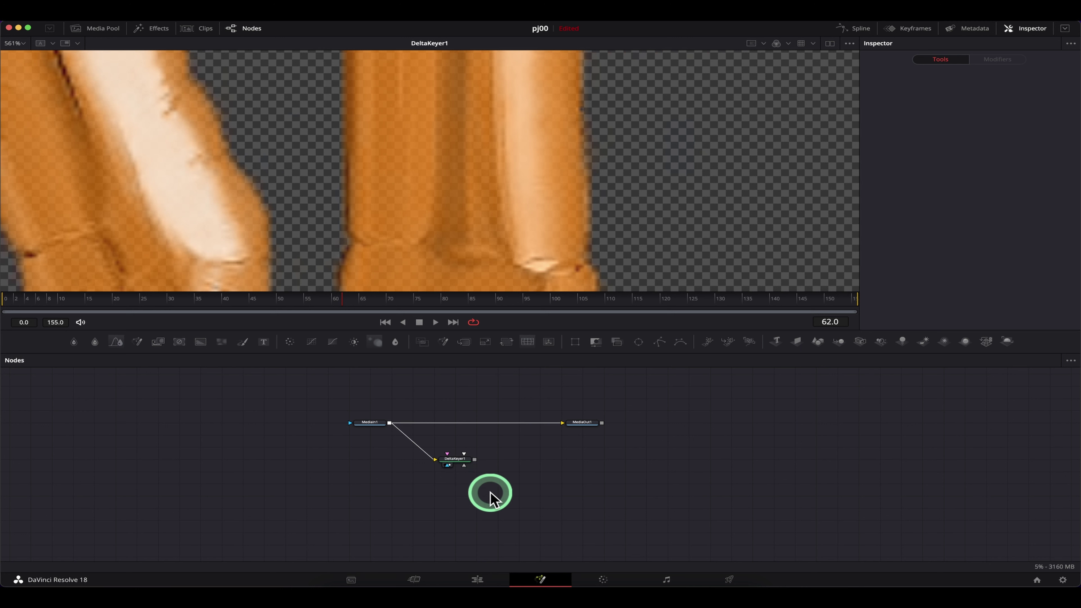
Step: Duplicate the Delta Keyer node, connect MediaIn1 to the copy's input and show the copy in the viewer
{"action": "left_click", "coordinate": [455, 459]}
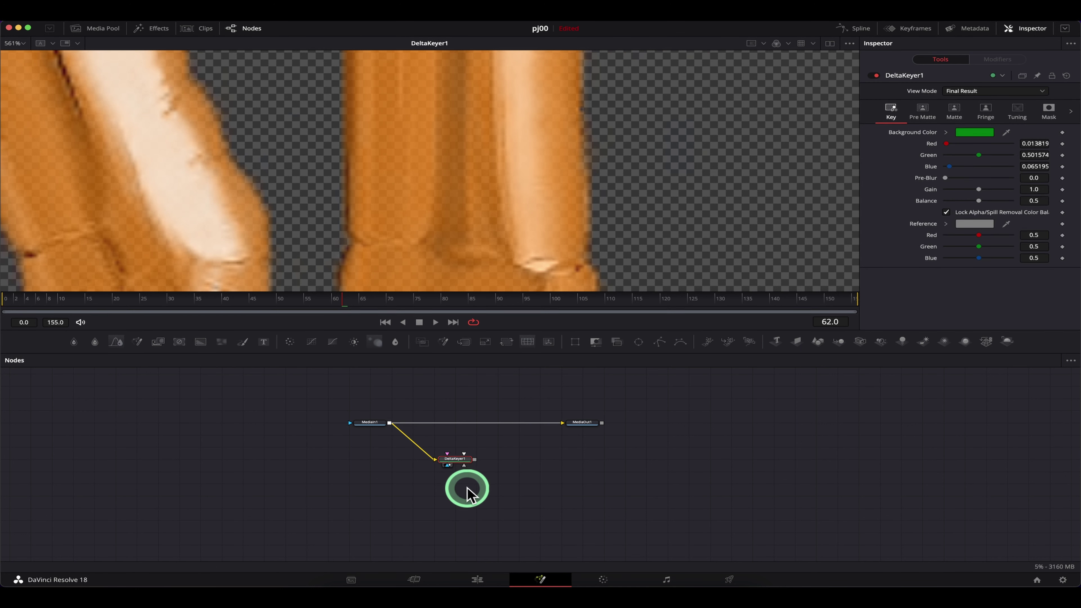
{"action": "key", "text": "ctrl+v"}
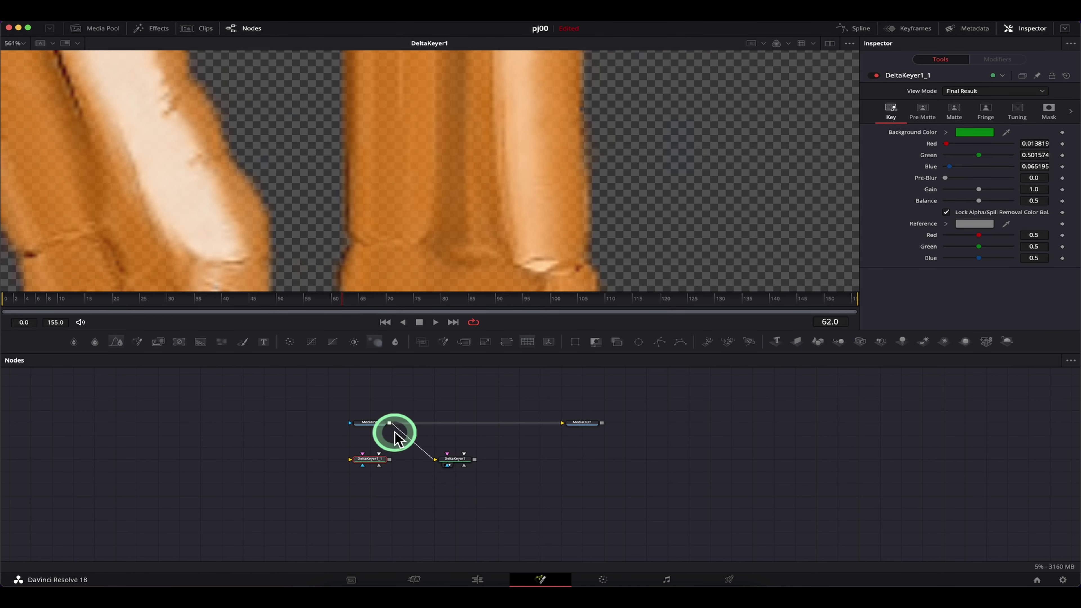
{"action": "left_click_drag", "start_coordinate": [386, 427], "coordinate": [567, 90]}
Step: Display the copied keyer's alpha channel and examine the letters and background at several zoom levels
{"action": "scroll", "coordinate": [541, 148], "scroll_direction": "down", "scroll_amount": 4}
{"action": "scroll", "coordinate": [552, 147], "scroll_direction": "down", "scroll_amount": 4}
{"action": "key", "text": "a"}
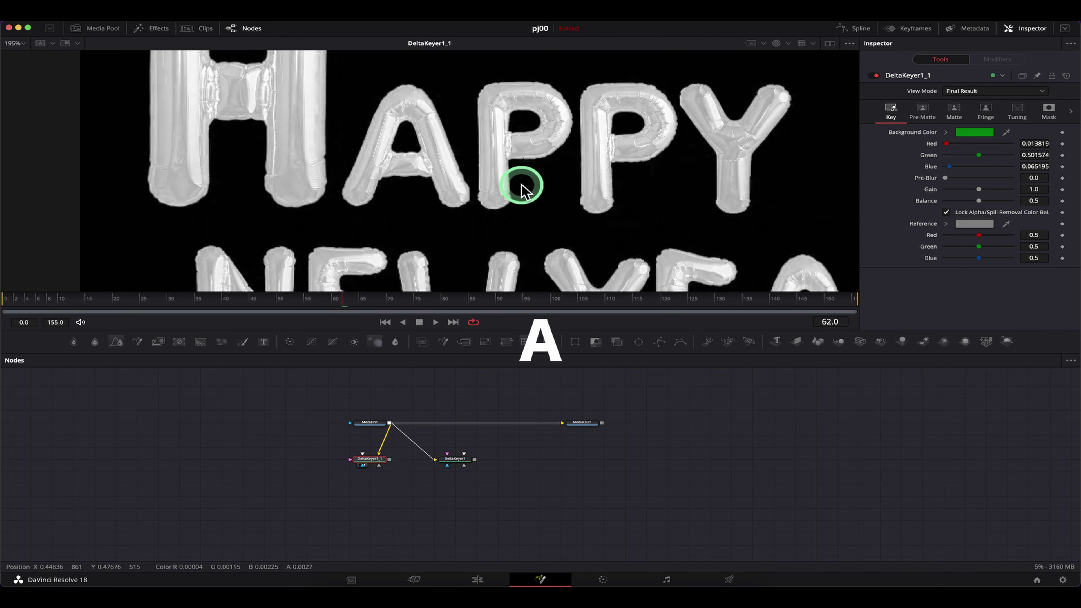
{"action": "scroll", "coordinate": [526, 188], "scroll_direction": "down", "scroll_amount": 3}
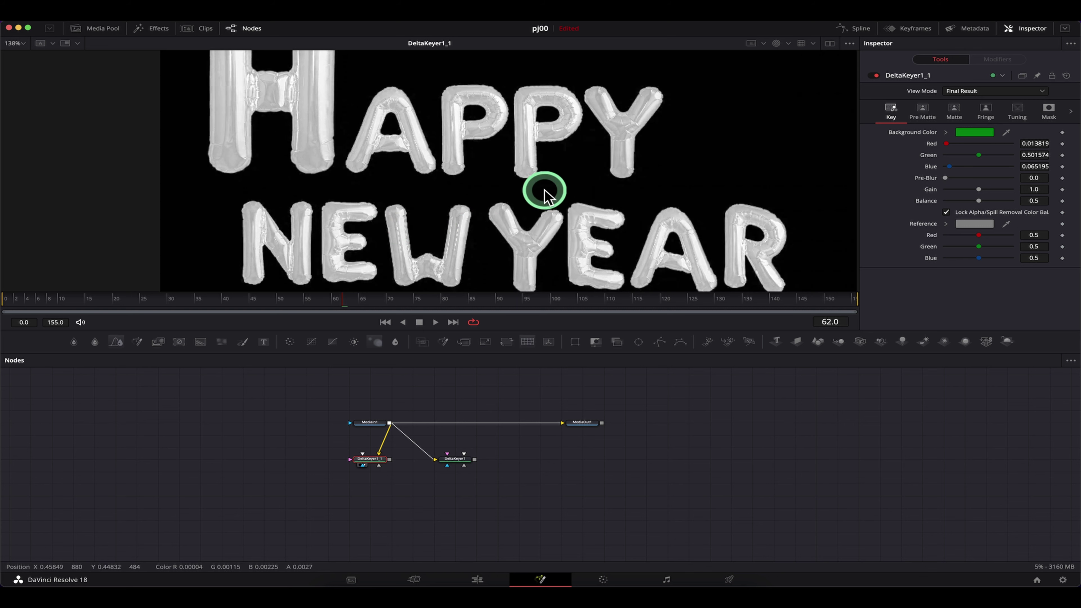
{"action": "scroll", "coordinate": [532, 211], "scroll_direction": "up", "scroll_amount": 1}
{"action": "scroll", "coordinate": [531, 209], "scroll_direction": "down", "scroll_amount": 3}
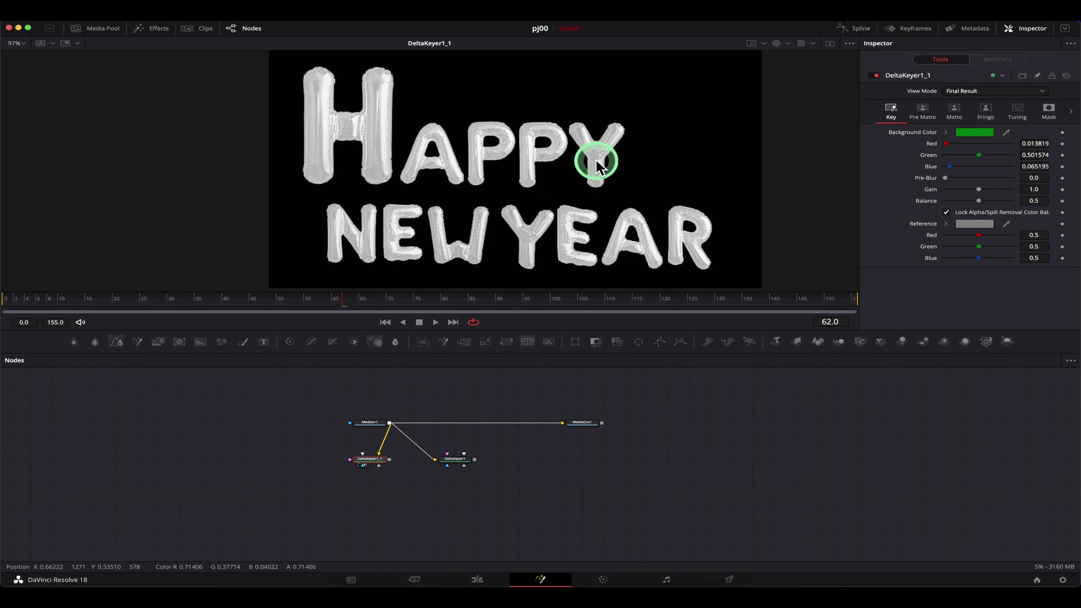
{"action": "scroll", "coordinate": [598, 163], "scroll_direction": "up", "scroll_amount": 5}
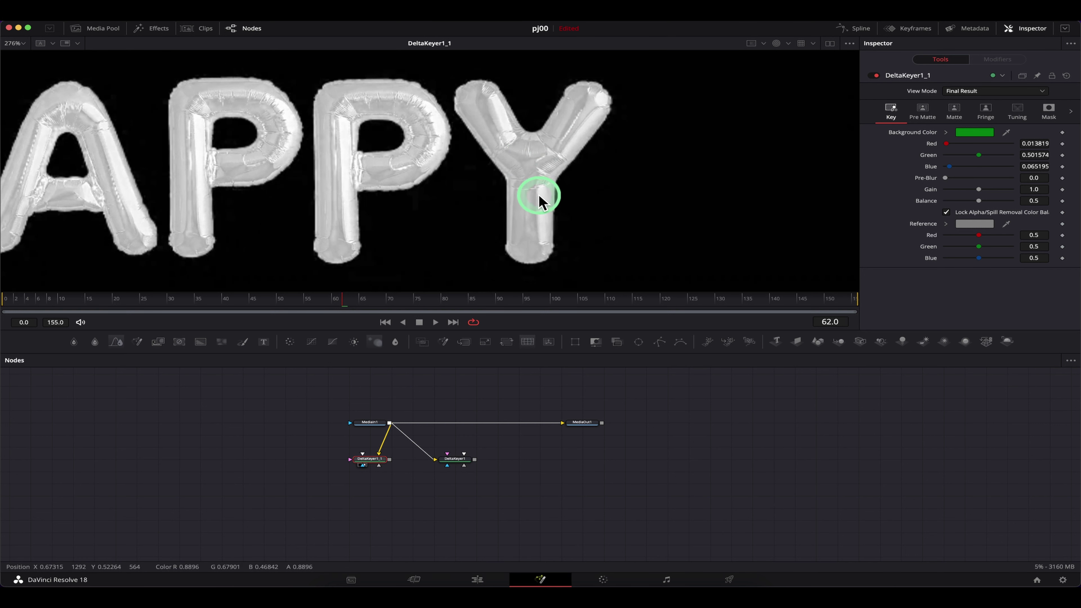
{"action": "scroll", "coordinate": [533, 209], "scroll_direction": "down", "scroll_amount": 6}
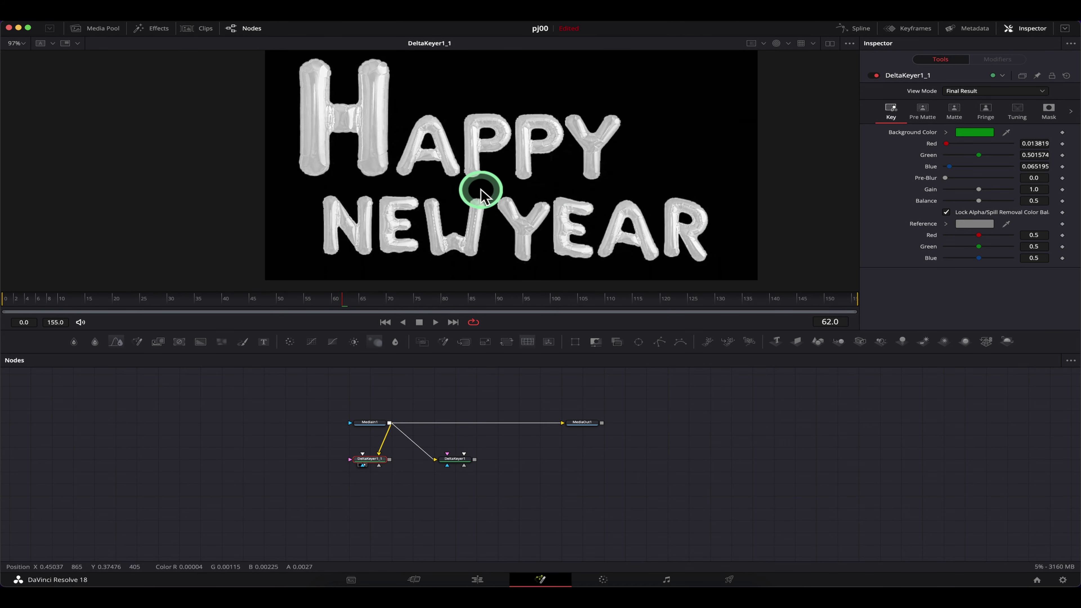
Step: Enable the viewer's Gain / Gamma controls and raise Gamma to expose noise in the matte's background
{"action": "left_click", "coordinate": [850, 43]}
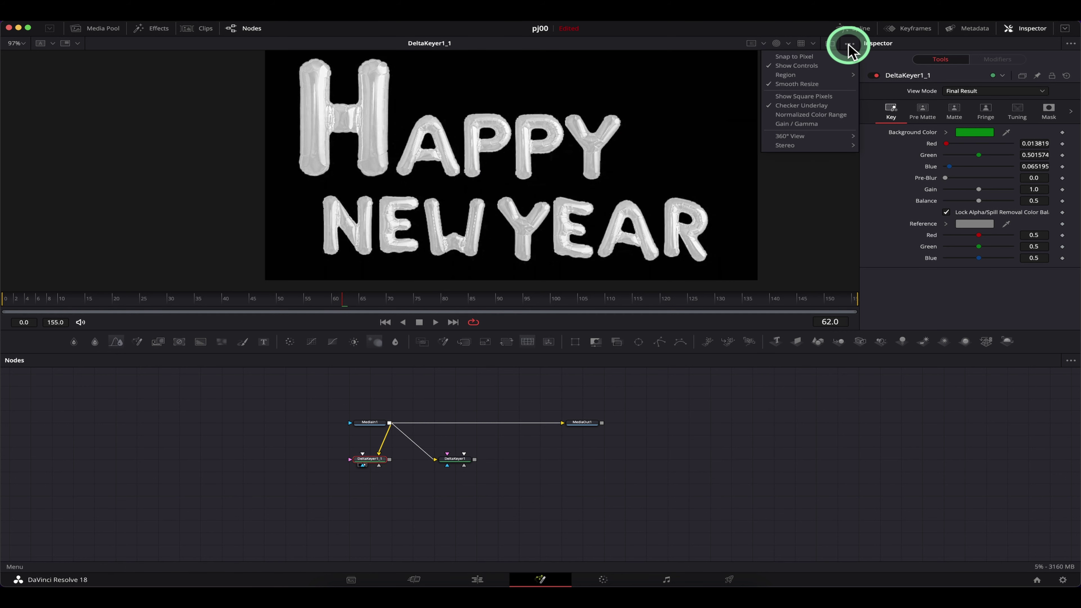
{"action": "left_click", "coordinate": [820, 124]}
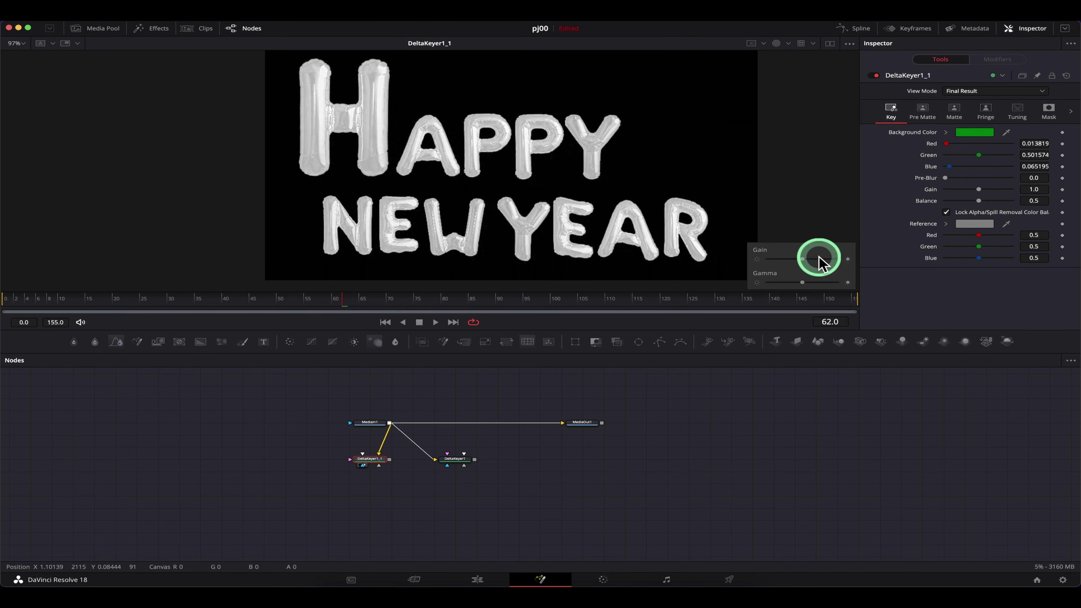
{"action": "left_click_drag", "start_coordinate": [802, 283], "coordinate": [816, 283]}
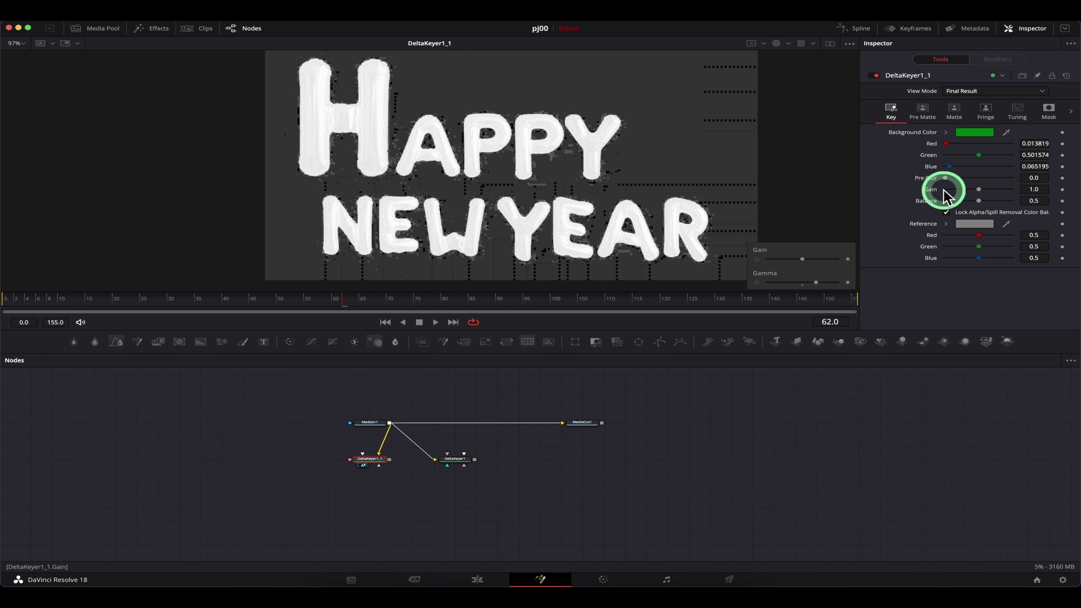
Step: Try raising DeltaKeyer1_1's key Gain gradually to 1.1036 to clean the background, and reset it to 1.0
{"action": "left_click", "coordinate": [947, 113]}
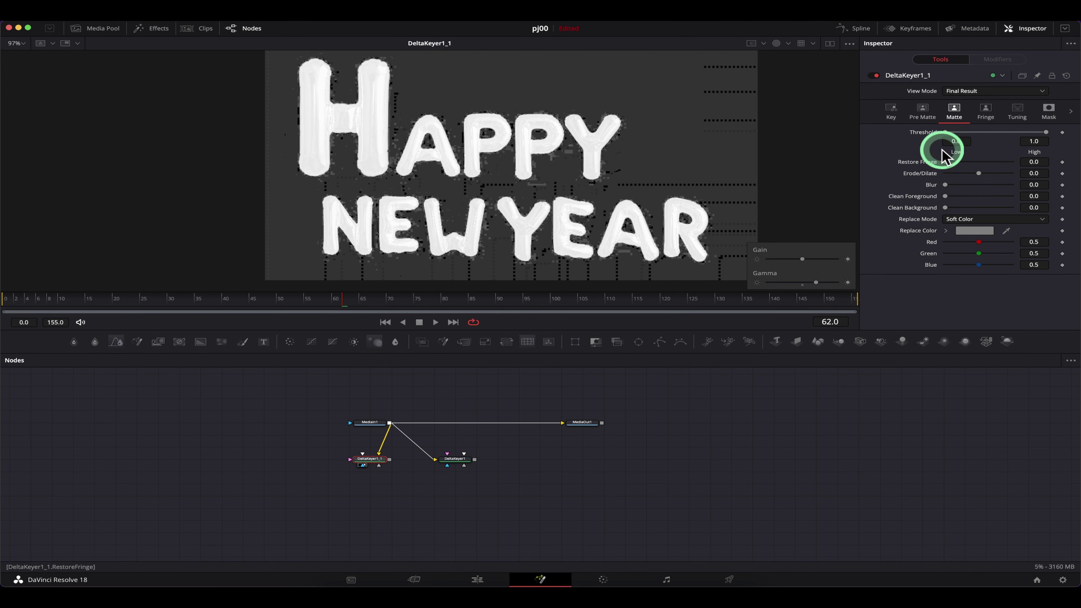
{"action": "left_click", "coordinate": [891, 111]}
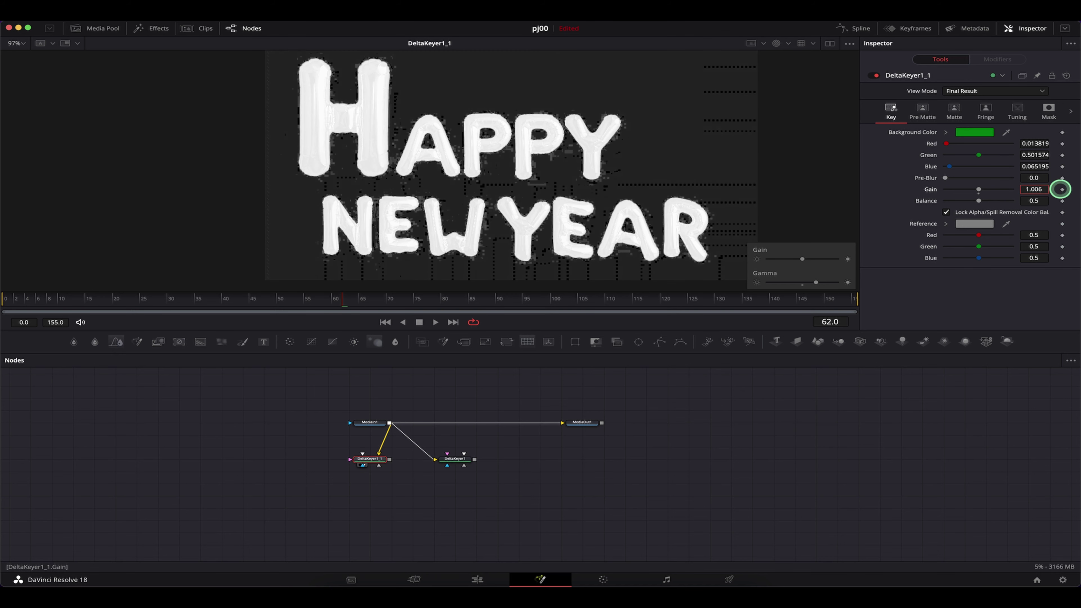
{"action": "left_click_drag", "start_coordinate": [1067, 189], "coordinate": [1070, 189]}
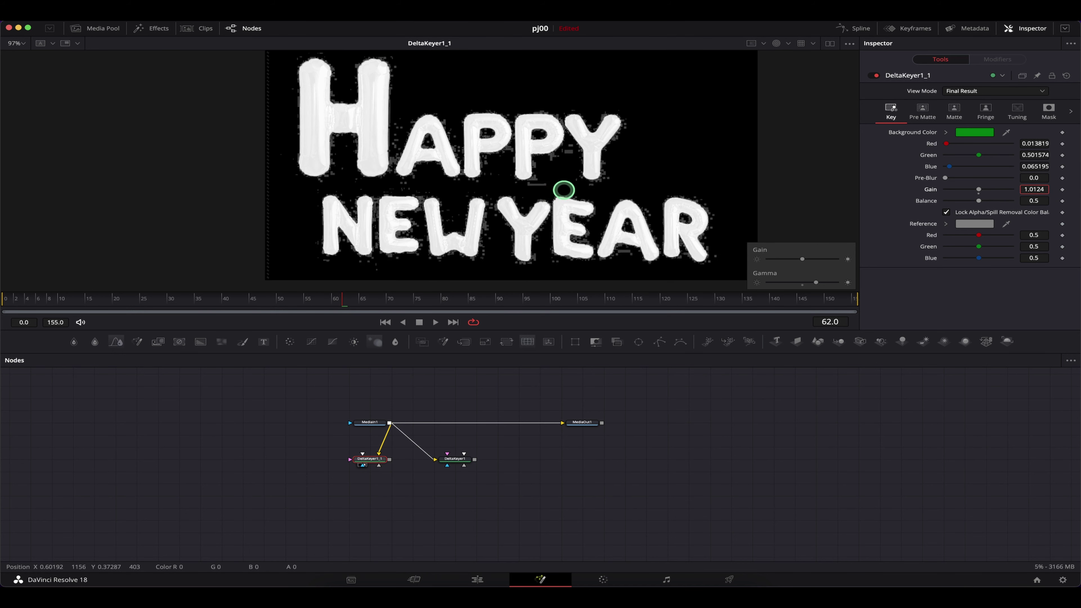
{"action": "left_click_drag", "start_coordinate": [979, 189], "coordinate": [980, 189]}
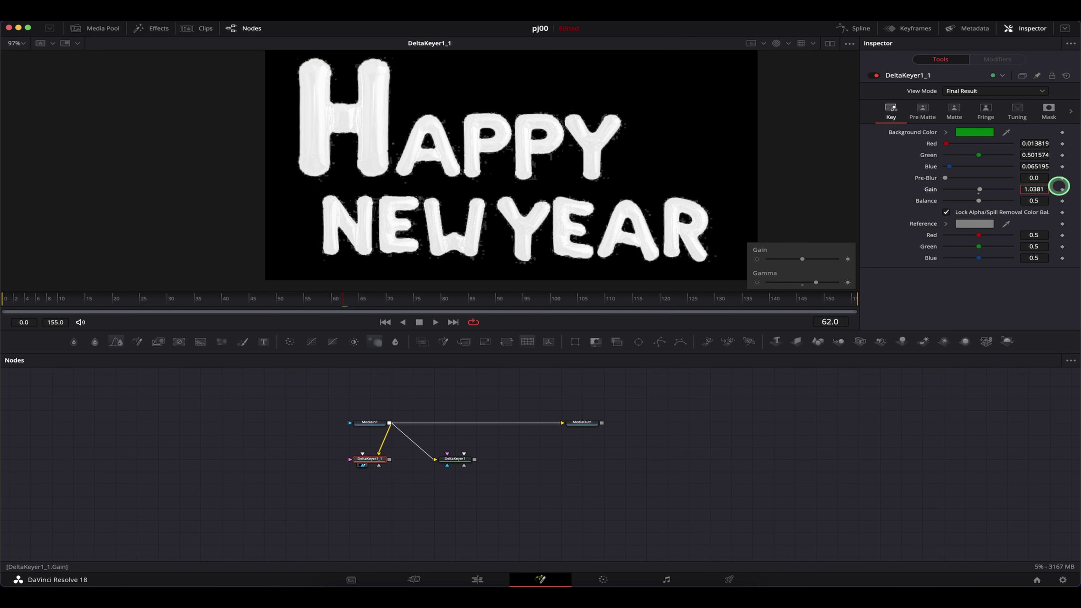
{"action": "left_click_drag", "start_coordinate": [1059, 186], "coordinate": [1063, 187]}
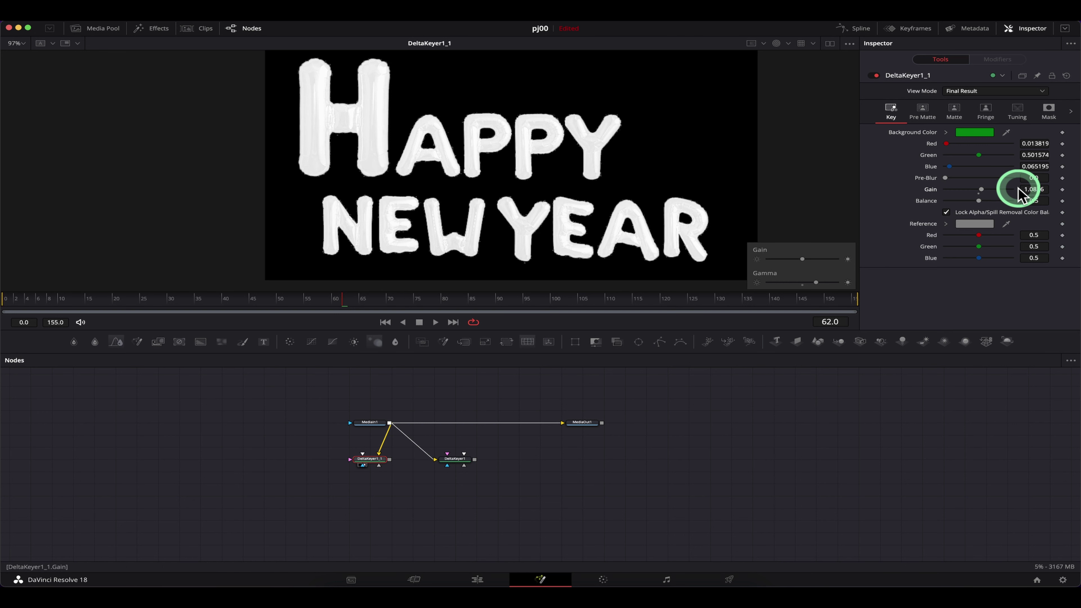
{"action": "left_click_drag", "start_coordinate": [1033, 189], "coordinate": [1035, 189]}
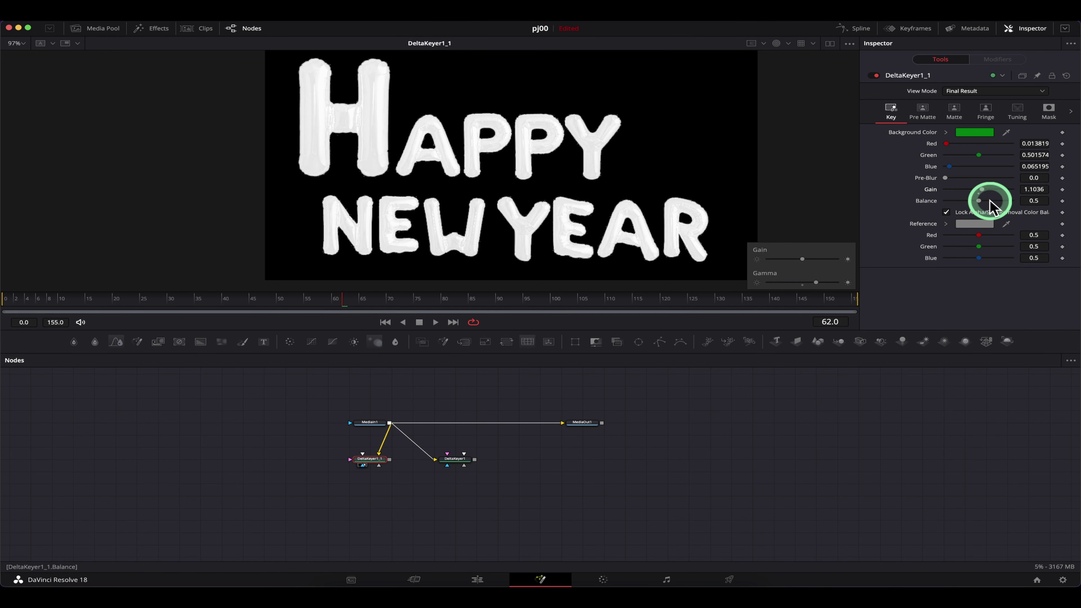
{"action": "double_click", "coordinate": [928, 190]}
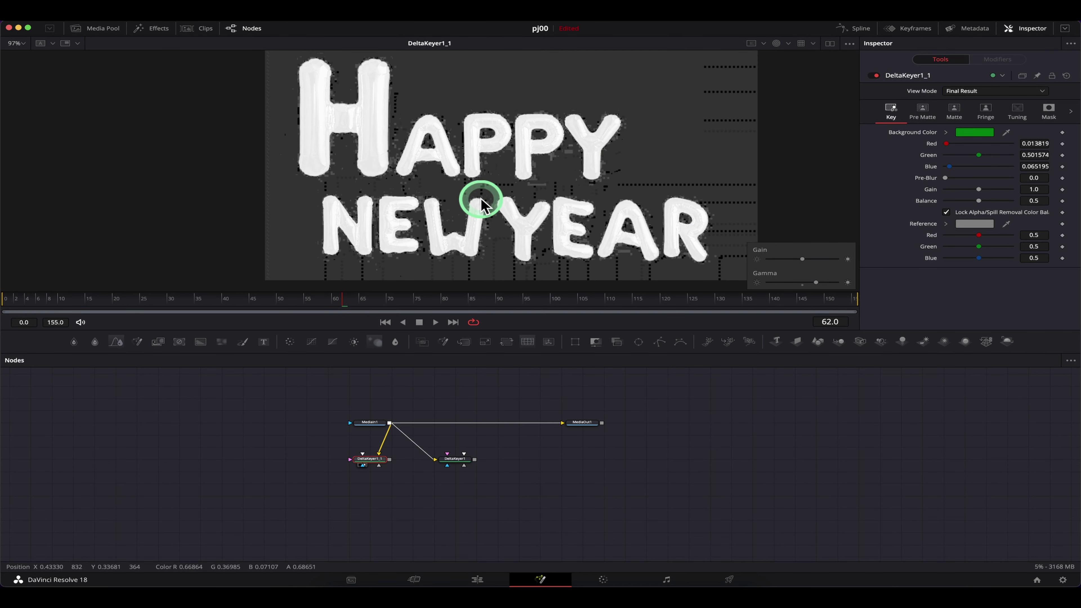
Step: Restore the viewer's Gamma and colour display, and check the colour values of the highlights on the P and A
{"action": "left_click_drag", "start_coordinate": [816, 282], "coordinate": [803, 284]}
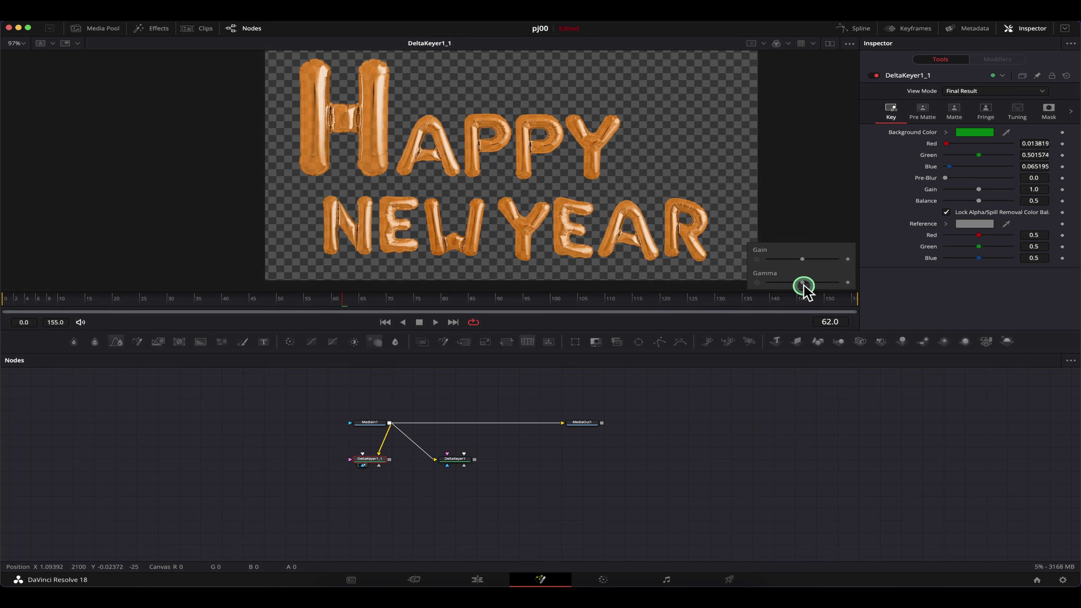
{"action": "scroll", "coordinate": [507, 184], "scroll_direction": "up", "scroll_amount": 10}
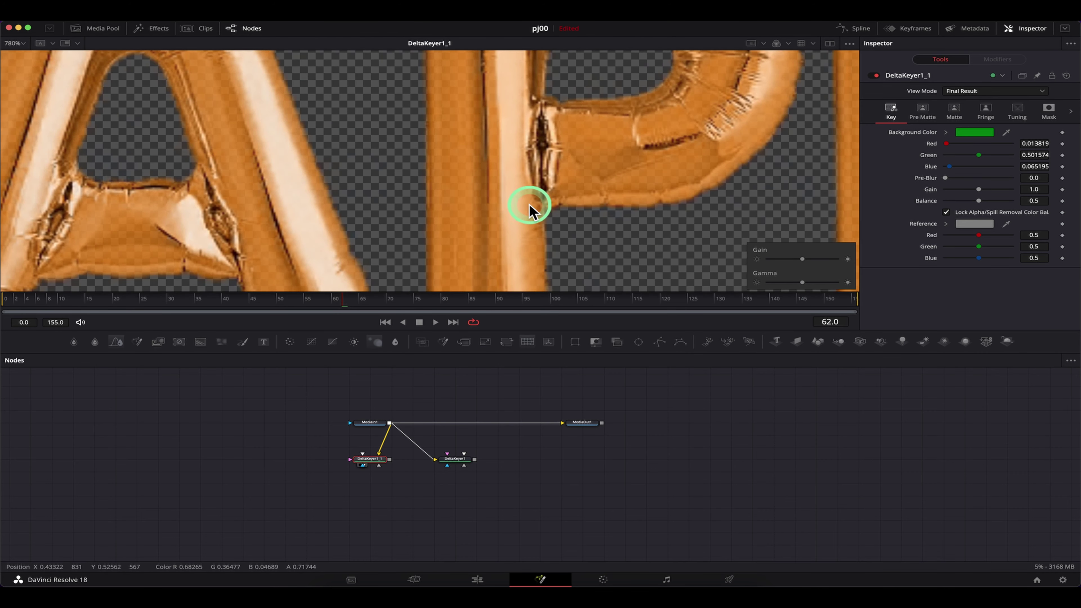
{"action": "left_click_drag", "start_coordinate": [534, 150], "coordinate": [517, 194]}
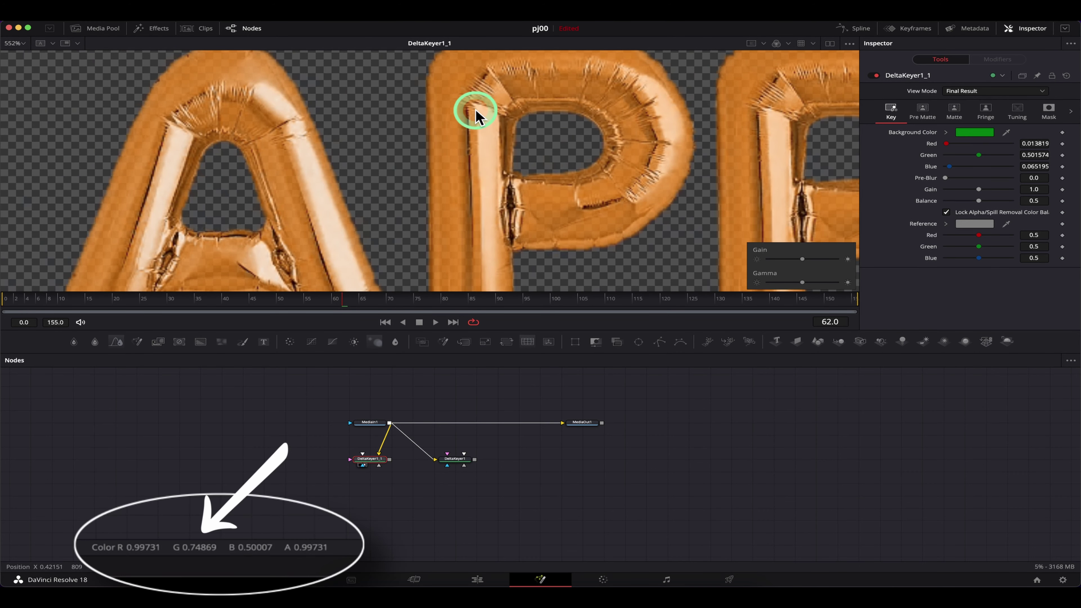
{"action": "scroll", "coordinate": [476, 110], "scroll_direction": "down", "scroll_amount": 5}
{"action": "scroll", "coordinate": [502, 137], "scroll_direction": "up", "scroll_amount": 5}
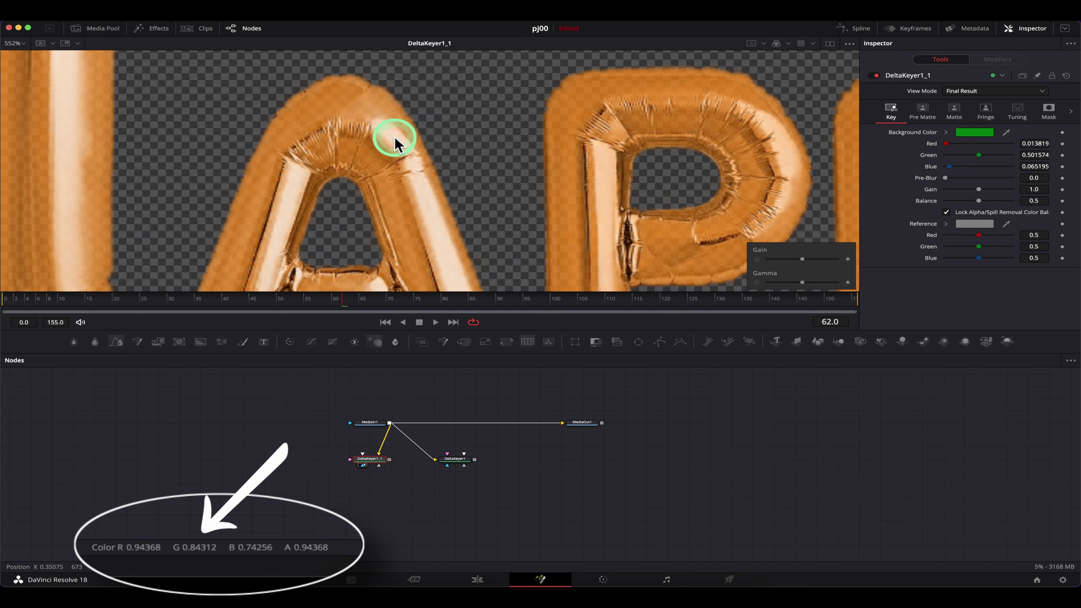
Step: Narrow the highlight end of DeltaKeyer1_1's tuning ranges by moving the lower and upper end points to X 0.845
{"action": "left_click", "coordinate": [1017, 111]}
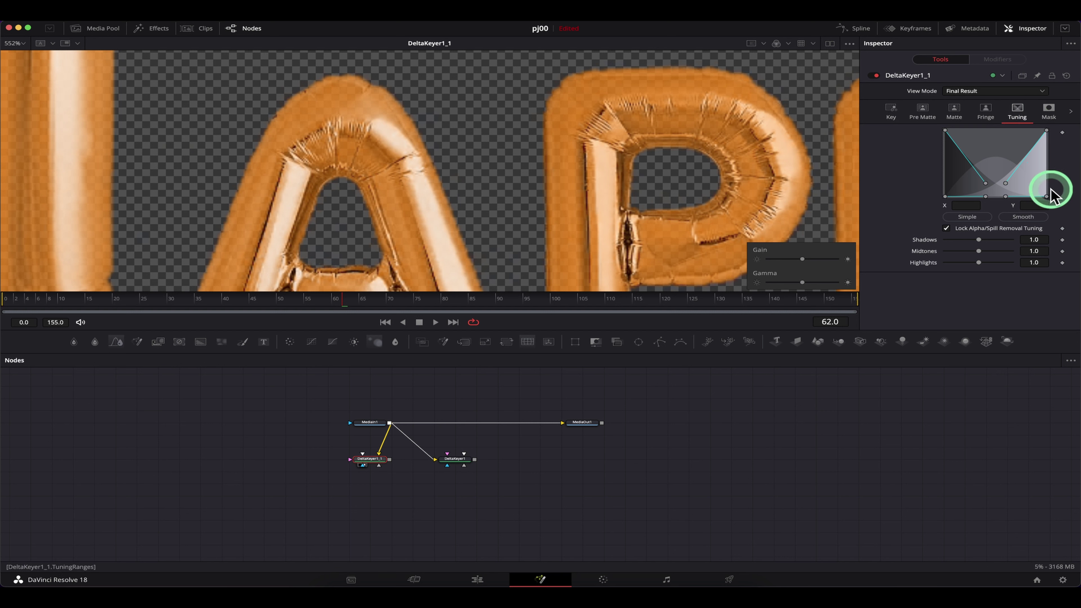
{"action": "left_click", "coordinate": [1046, 196]}
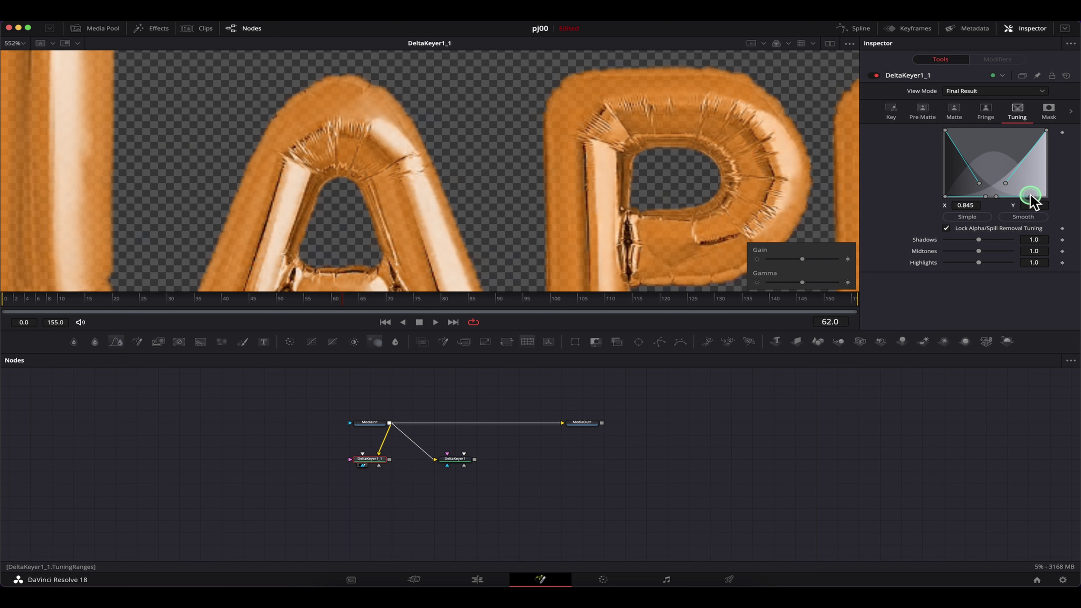
{"action": "left_click_drag", "start_coordinate": [1046, 131], "coordinate": [1033, 131]}
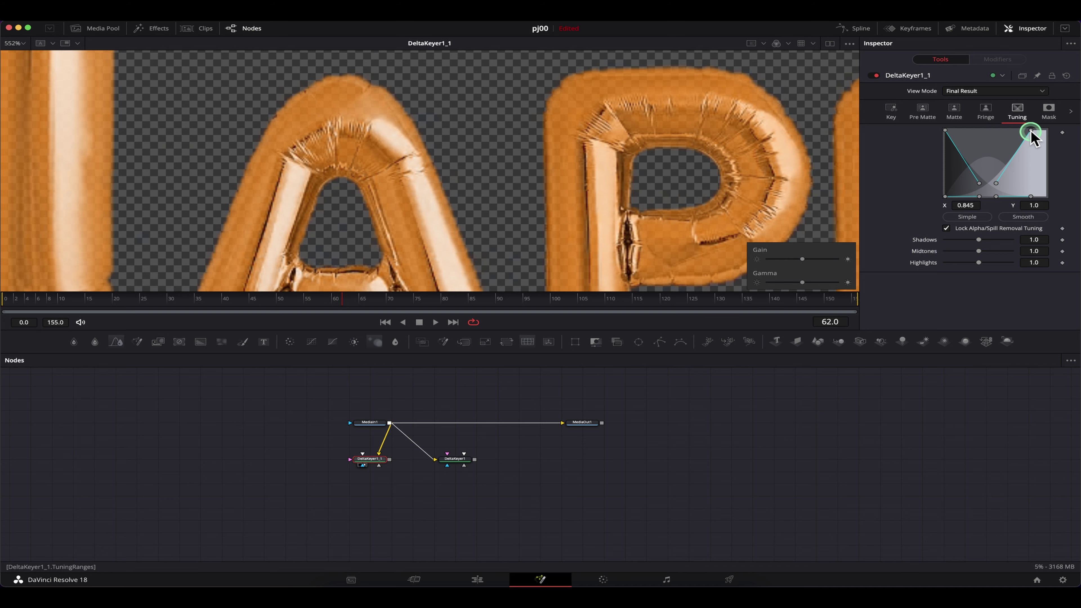
Step: Move the upper highlight point of DeltaKeyer1_1's tuning ranges to X 0.85, and view its alpha channel with raised viewer Gamma
{"action": "left_click_drag", "start_coordinate": [1031, 131], "coordinate": [1032, 130]}
{"action": "key", "text": "a"}
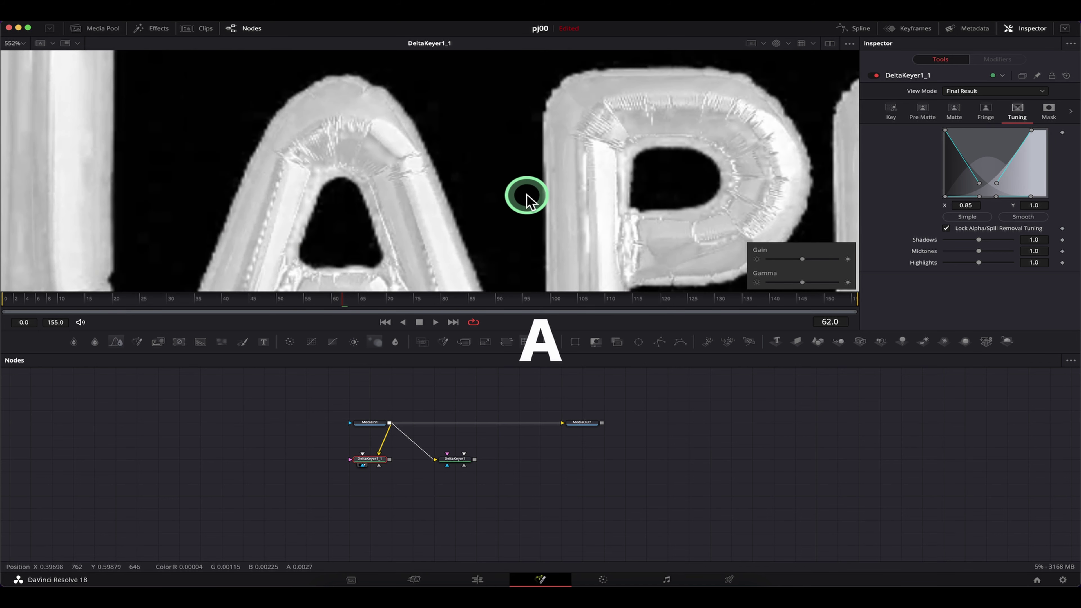
{"action": "scroll", "coordinate": [596, 213], "scroll_direction": "down", "scroll_amount": 4}
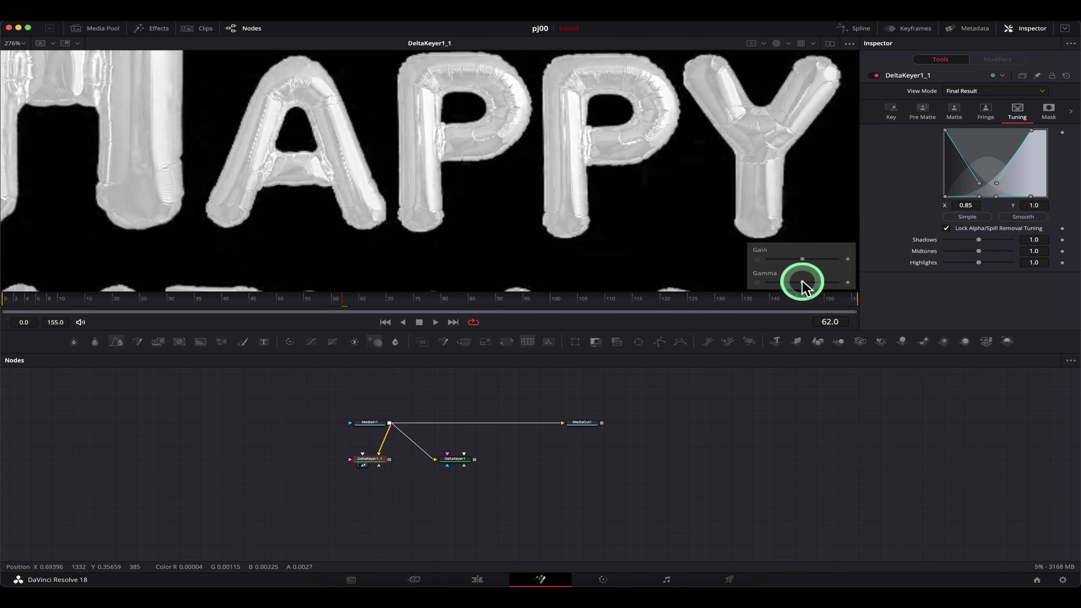
{"action": "left_click_drag", "start_coordinate": [803, 282], "coordinate": [814, 283]}
{"action": "scroll", "coordinate": [560, 244], "scroll_direction": "right", "scroll_amount": 5}
{"action": "scroll", "coordinate": [560, 245], "scroll_direction": "up", "scroll_amount": 2}
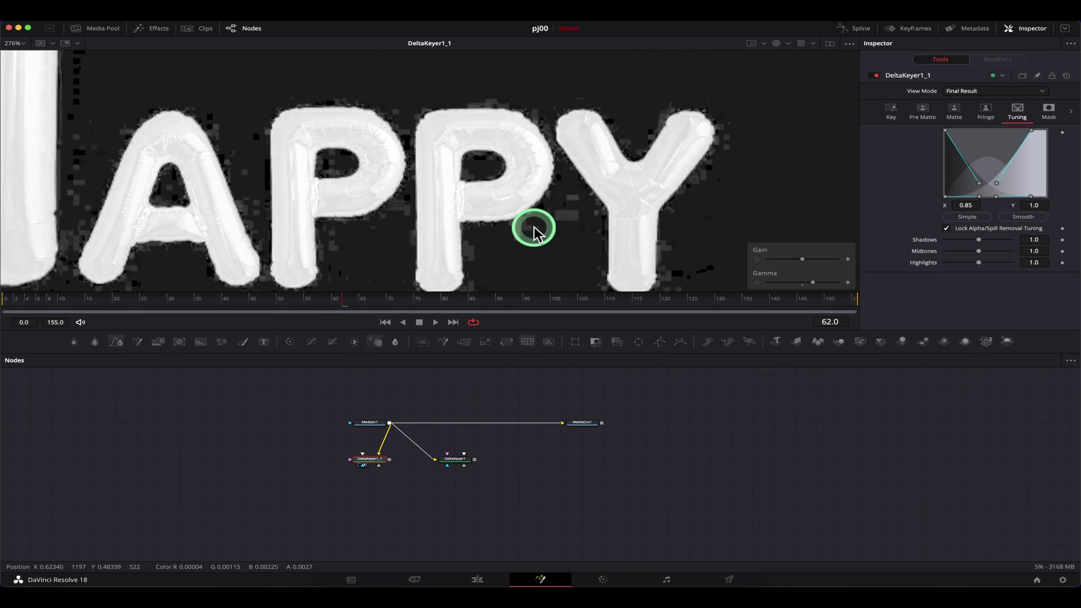
Step: Raise DeltaKeyer1_1's tuning gains to Shadows 1.559, Midtones 1.417 and Highlights 1.433 to clean the matte's background noise
{"action": "left_click_drag", "start_coordinate": [979, 240], "coordinate": [989, 242]}
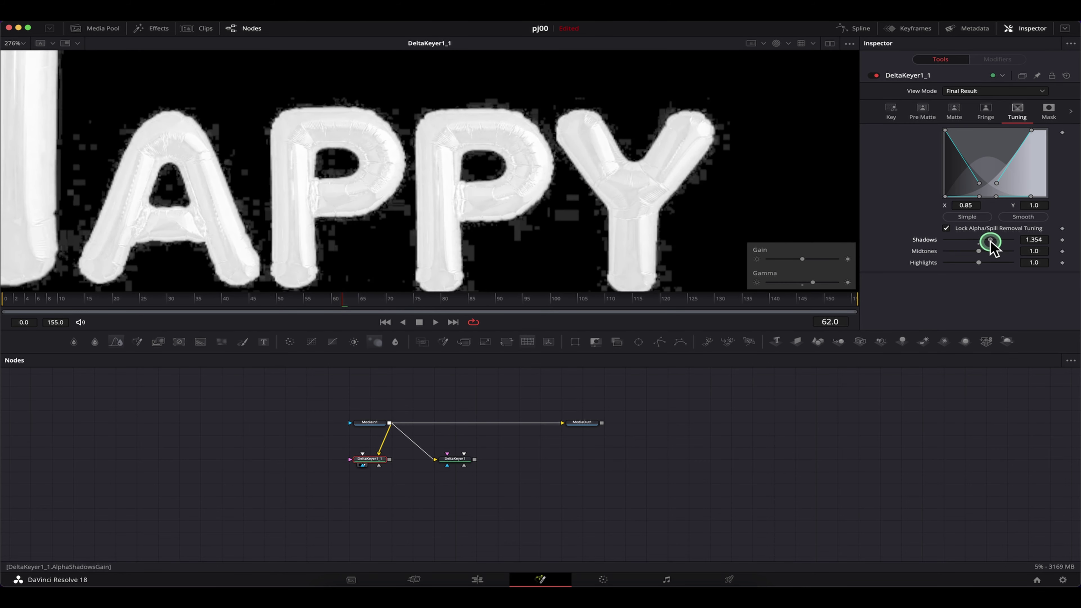
{"action": "key", "text": "ctrl+f"}
{"action": "scroll", "coordinate": [517, 183], "scroll_direction": "down", "scroll_amount": 2}
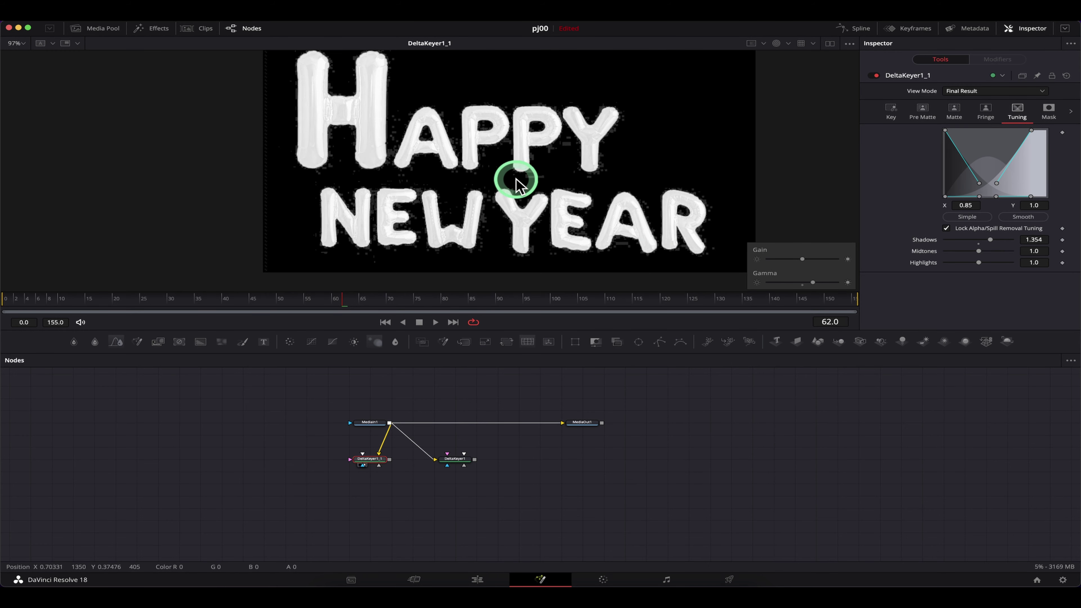
{"action": "scroll", "coordinate": [605, 194], "scroll_direction": "up", "scroll_amount": 1}
{"action": "scroll", "coordinate": [596, 198], "scroll_direction": "up", "scroll_amount": 2}
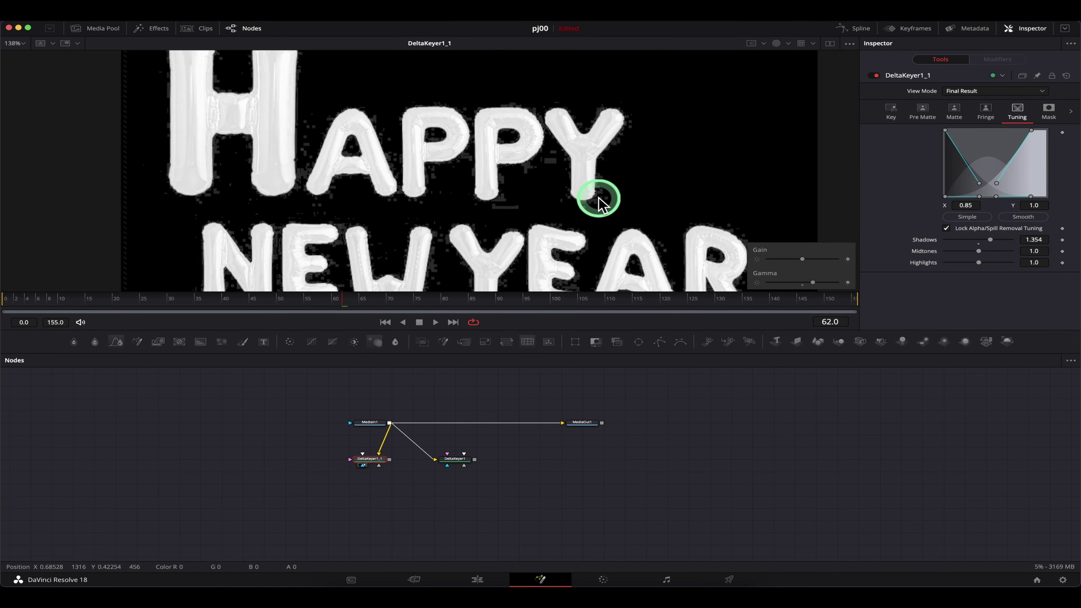
{"action": "scroll", "coordinate": [589, 164], "scroll_direction": "up", "scroll_amount": 2}
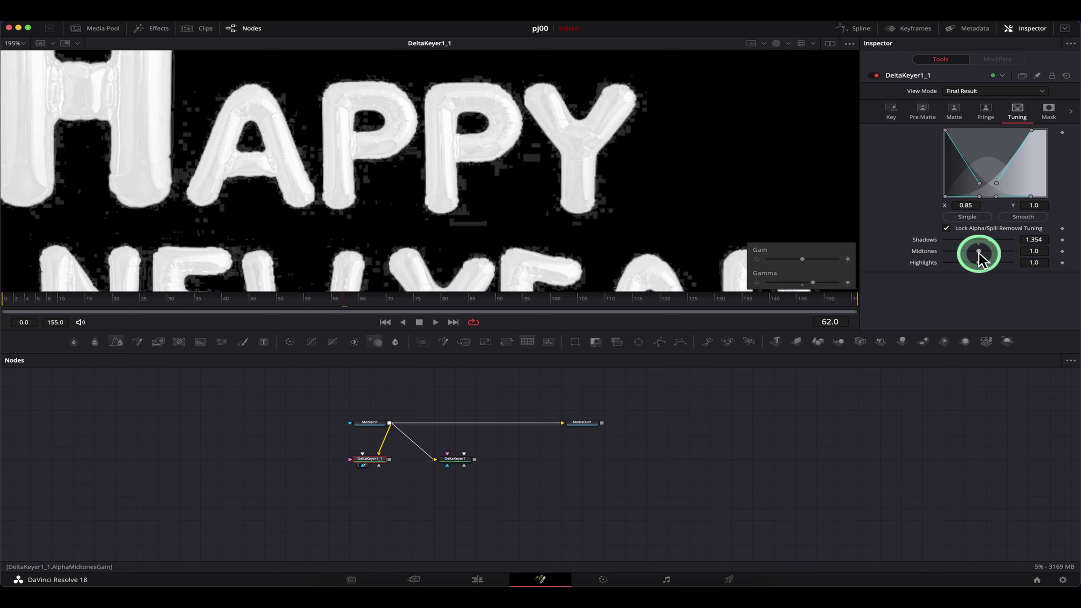
{"action": "left_click_drag", "start_coordinate": [979, 252], "coordinate": [987, 251]}
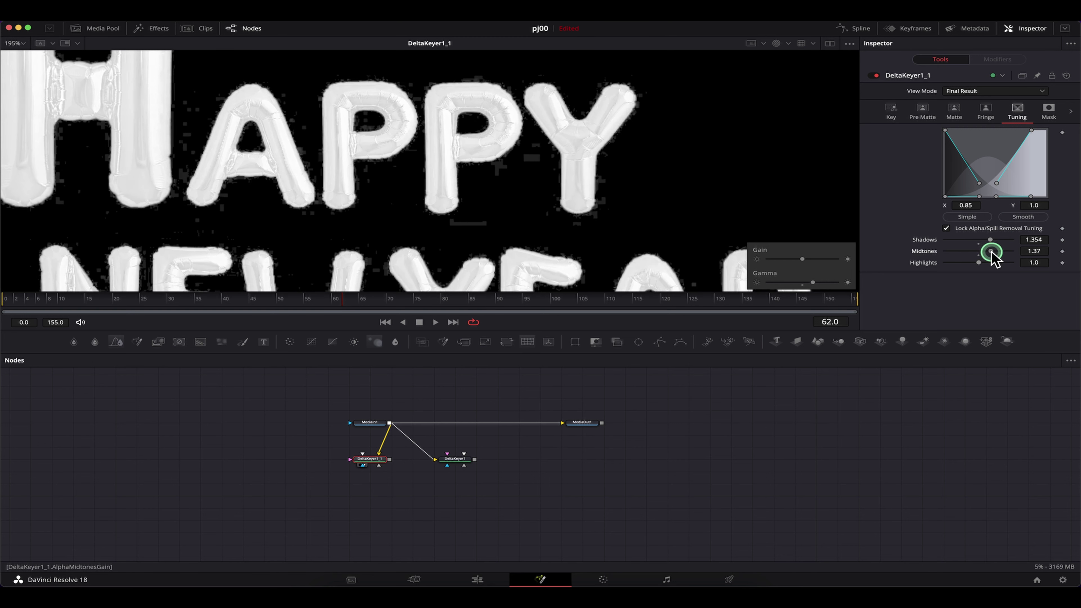
{"action": "mouse_move", "coordinate": [979, 263]}
{"action": "left_mouse_down"}
{"action": "mouse_move", "coordinate": [991, 239]}
{"action": "mouse_move", "coordinate": [994, 263]}
{"action": "left_mouse_up"}
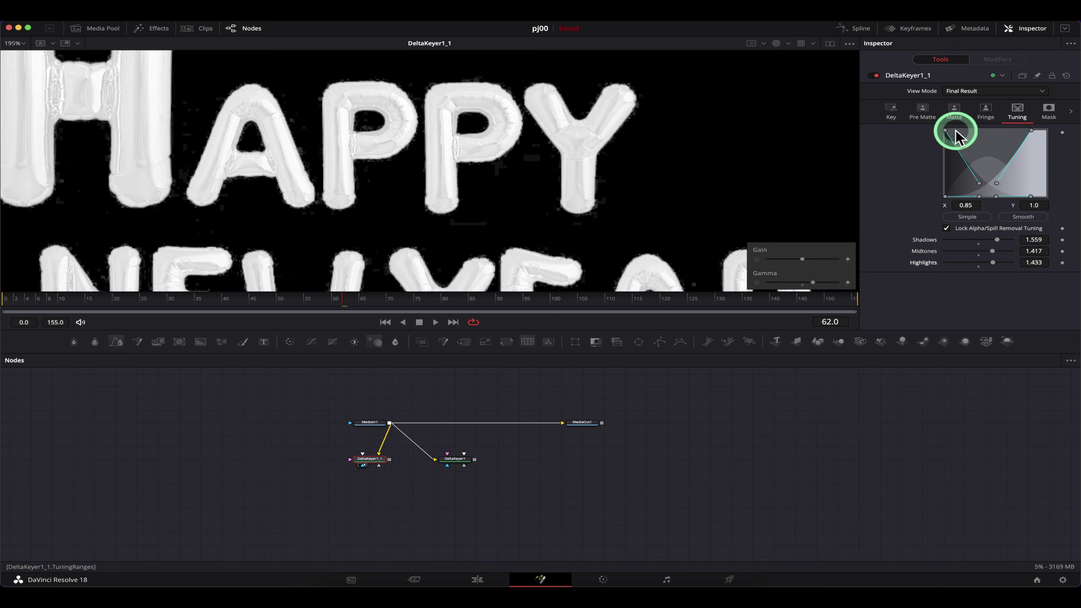
Step: Increase DeltaKeyer1_1's key Gain to 1.0925 and check the background around all the letters
{"action": "left_click", "coordinate": [891, 111]}
{"action": "left_click_drag", "start_coordinate": [1037, 191], "coordinate": [1035, 190]}
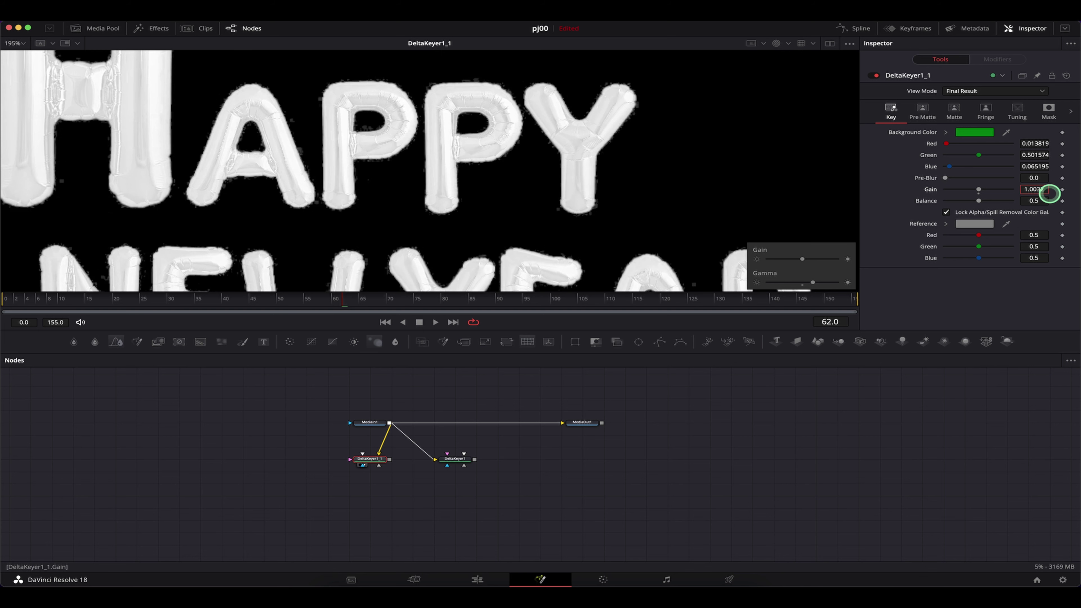
{"action": "left_click_drag", "start_coordinate": [1050, 192], "coordinate": [1033, 174]}
{"action": "scroll", "coordinate": [650, 222], "scroll_direction": "down", "scroll_amount": 3}
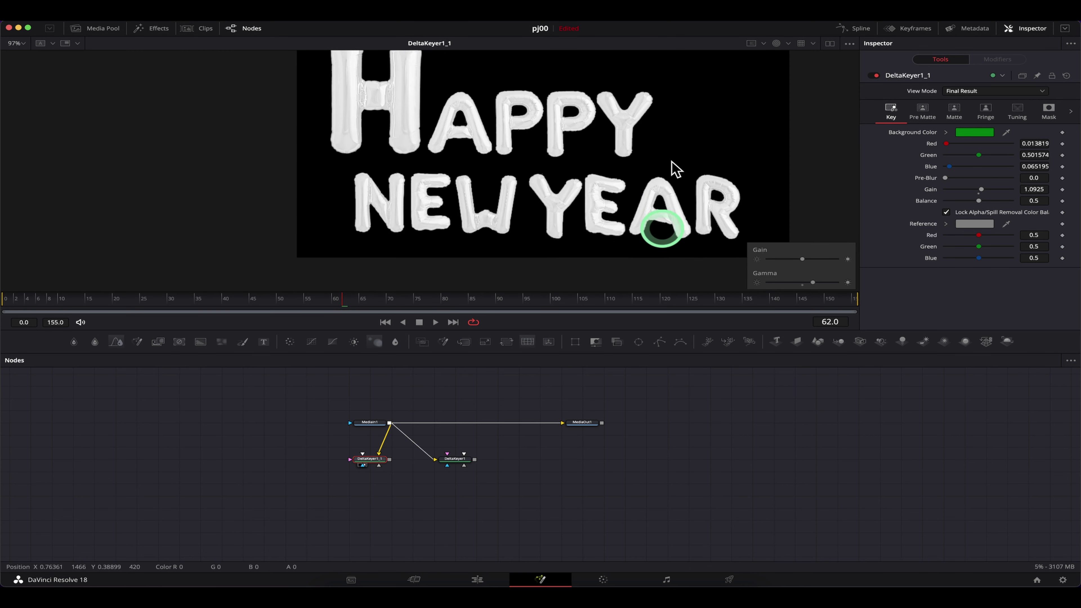
{"action": "scroll", "coordinate": [386, 109], "scroll_direction": "right", "scroll_amount": 2}
{"action": "scroll", "coordinate": [511, 108], "scroll_direction": "up", "scroll_amount": 3}
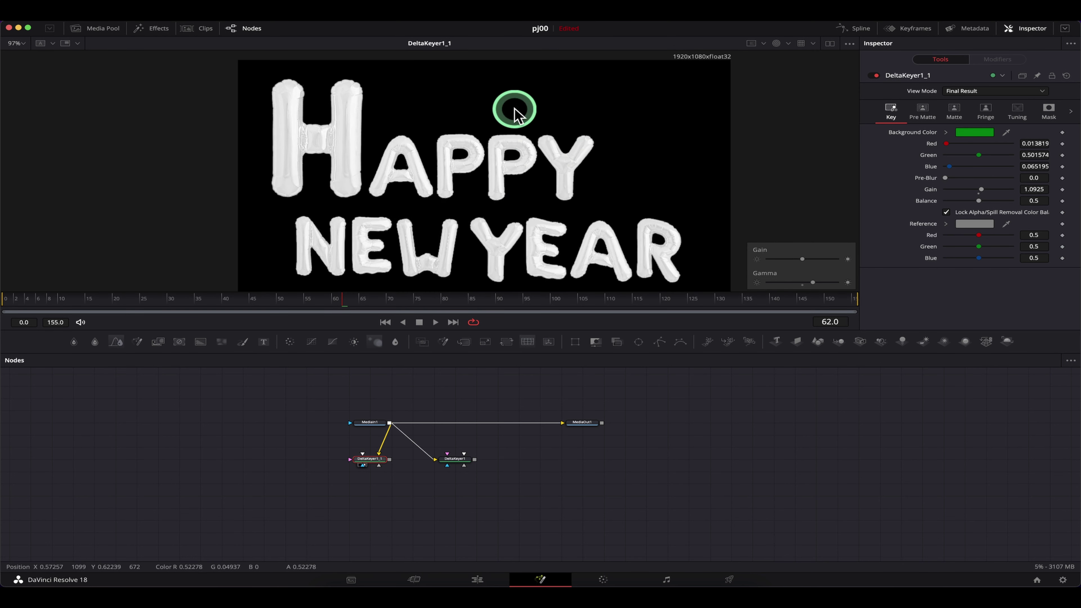
Step: Inspect the letters' alpha at frame 30 with lowered viewer Gamma, and restore the Gamma to its default
{"action": "left_click_drag", "start_coordinate": [349, 306], "coordinate": [168, 305]}
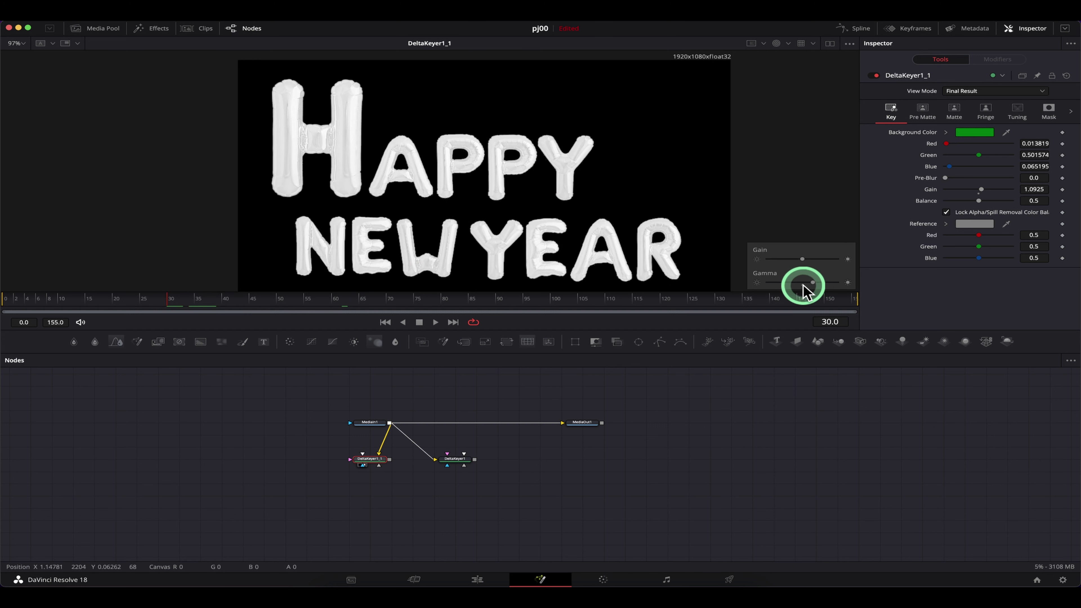
{"action": "double_click", "coordinate": [803, 285]}
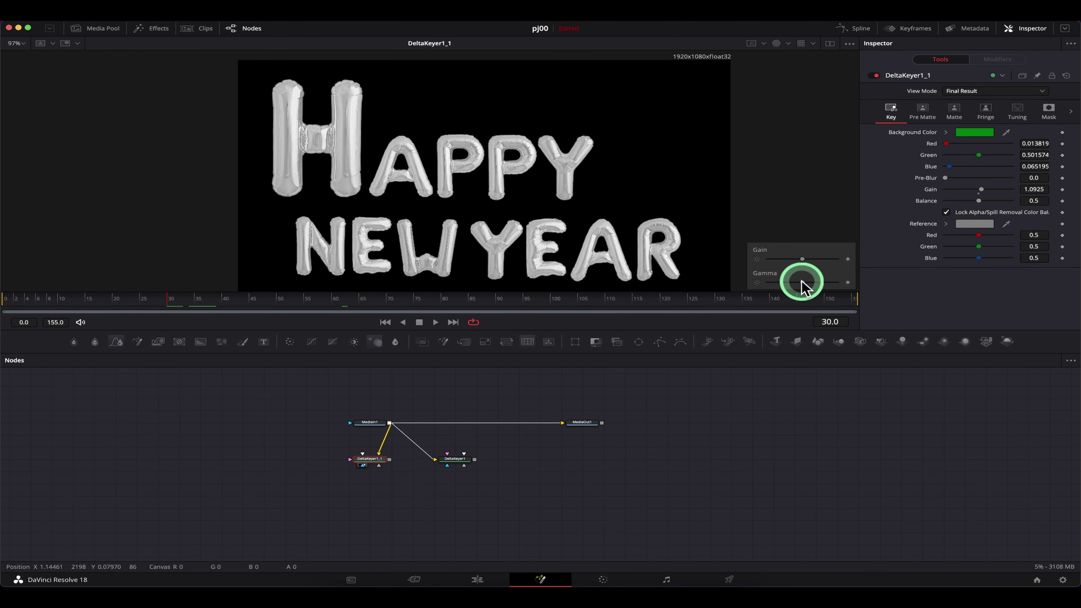
{"action": "left_click_drag", "start_coordinate": [800, 283], "coordinate": [792, 284]}
{"action": "scroll", "coordinate": [550, 242], "scroll_direction": "up", "scroll_amount": 3}
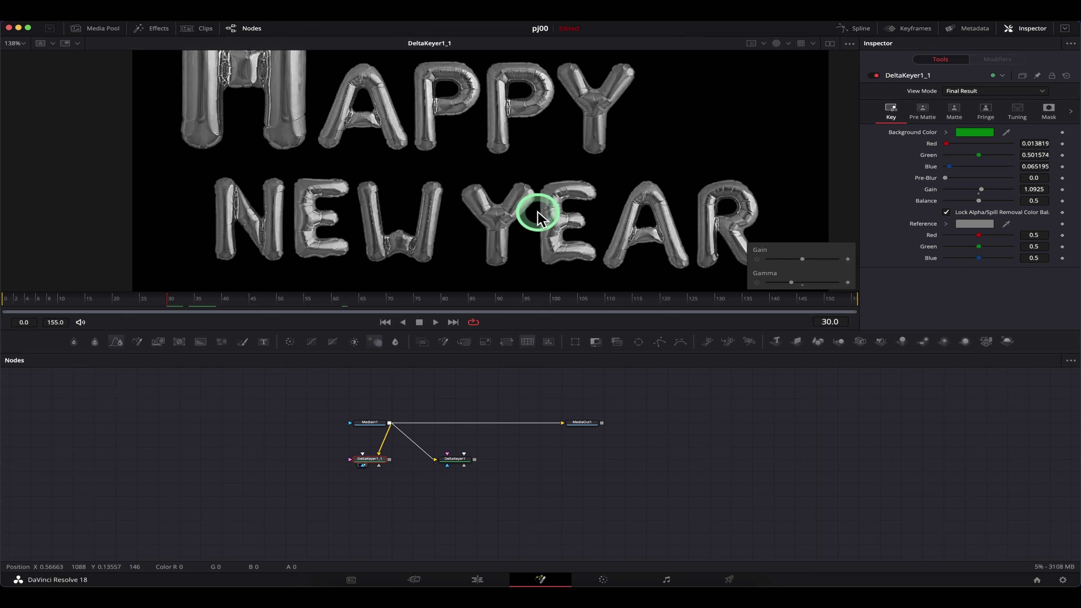
{"action": "scroll", "coordinate": [568, 200], "scroll_direction": "up", "scroll_amount": 5}
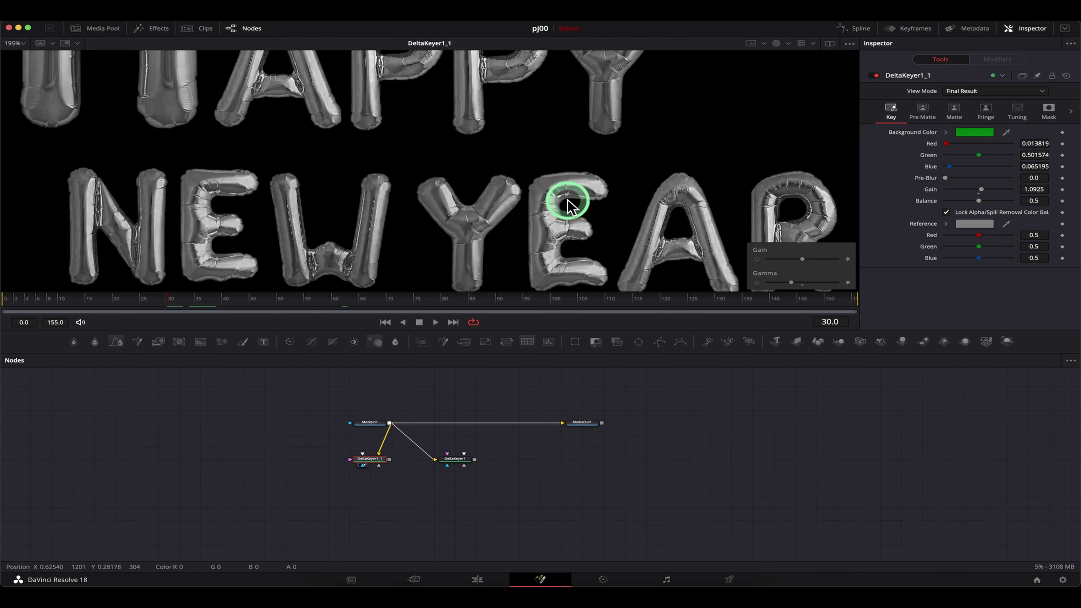
{"action": "scroll", "coordinate": [580, 220], "scroll_direction": "down", "scroll_amount": 5}
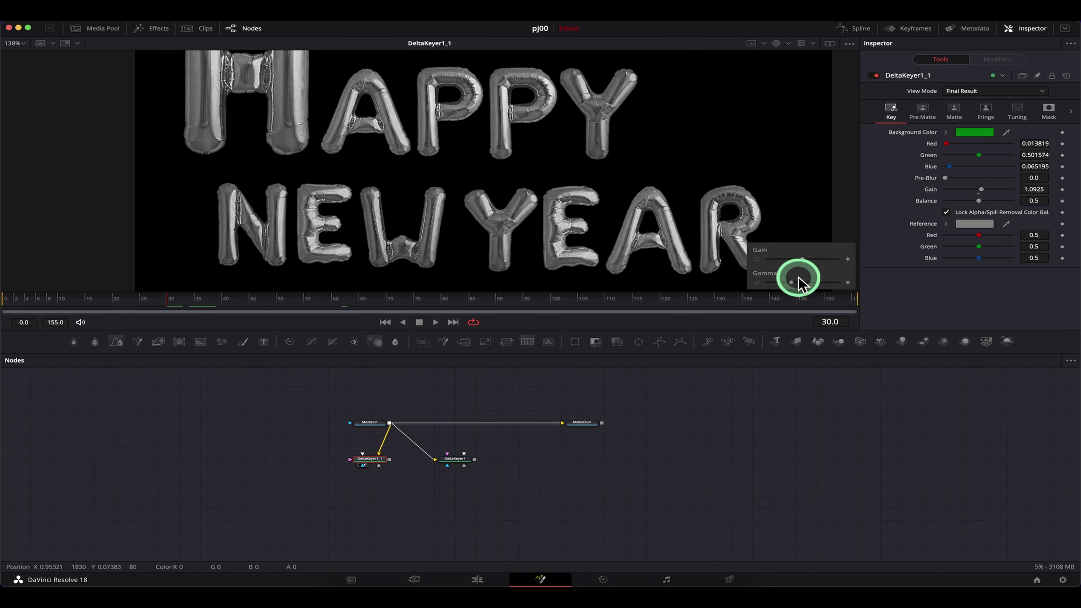
{"action": "left_click_drag", "start_coordinate": [791, 283], "coordinate": [802, 282]}
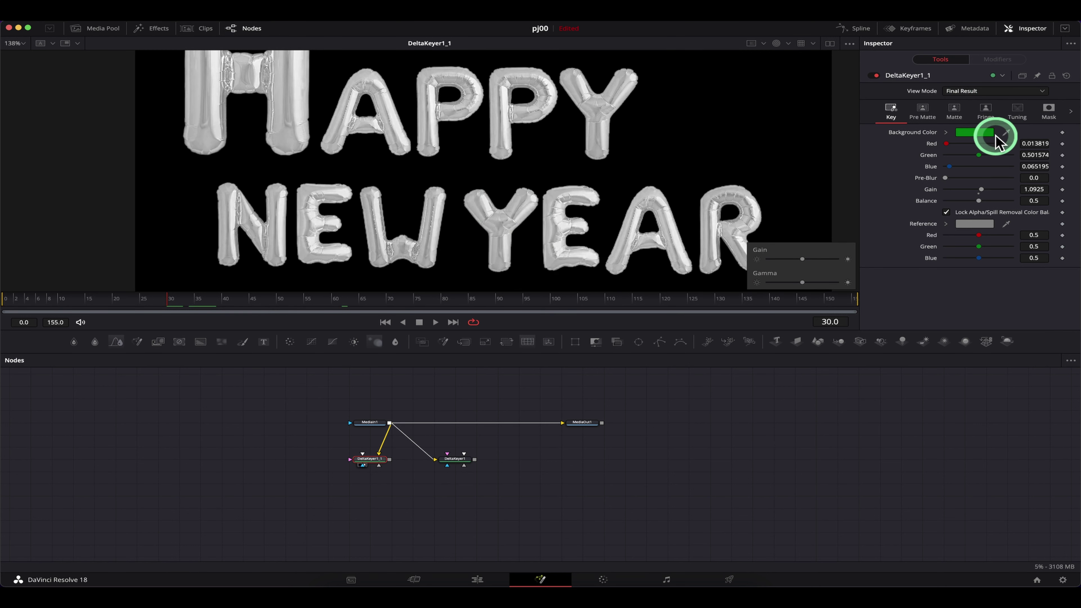
Step: Lower DeltaKeyer1_1's high matte threshold to 0.544 to make the letters whiter
{"action": "left_click", "coordinate": [957, 114]}
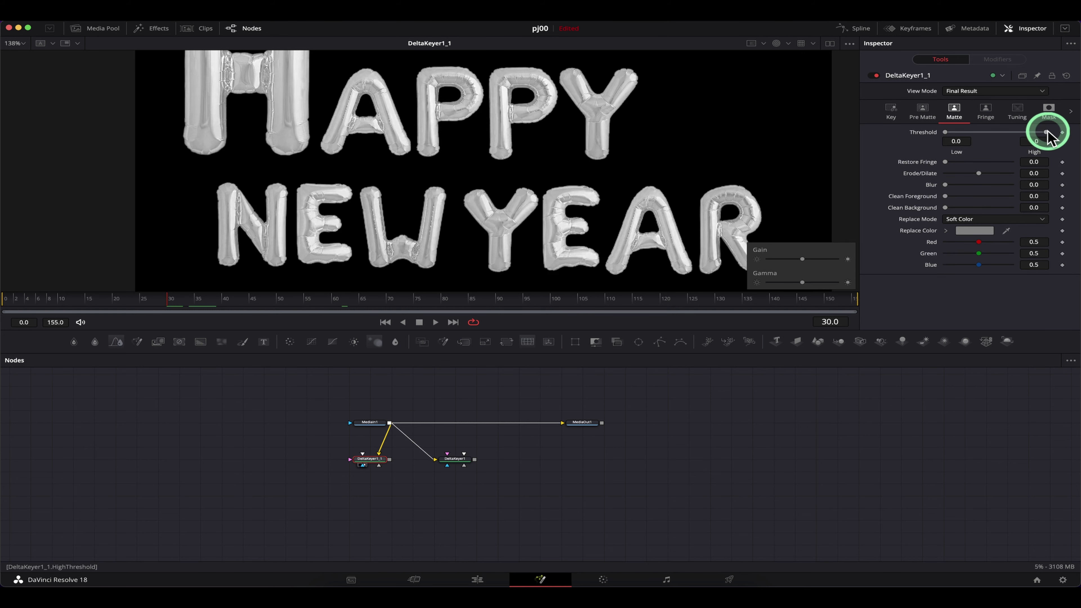
{"action": "left_click_drag", "start_coordinate": [1047, 133], "coordinate": [1017, 133]}
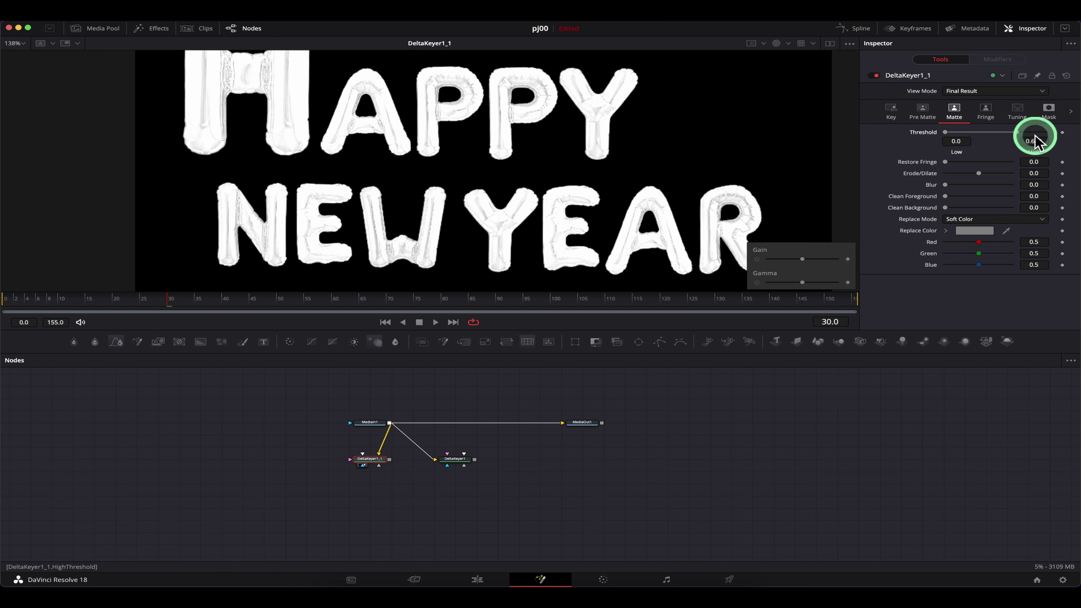
{"action": "left_click_drag", "start_coordinate": [1013, 133], "coordinate": [1003, 132]}
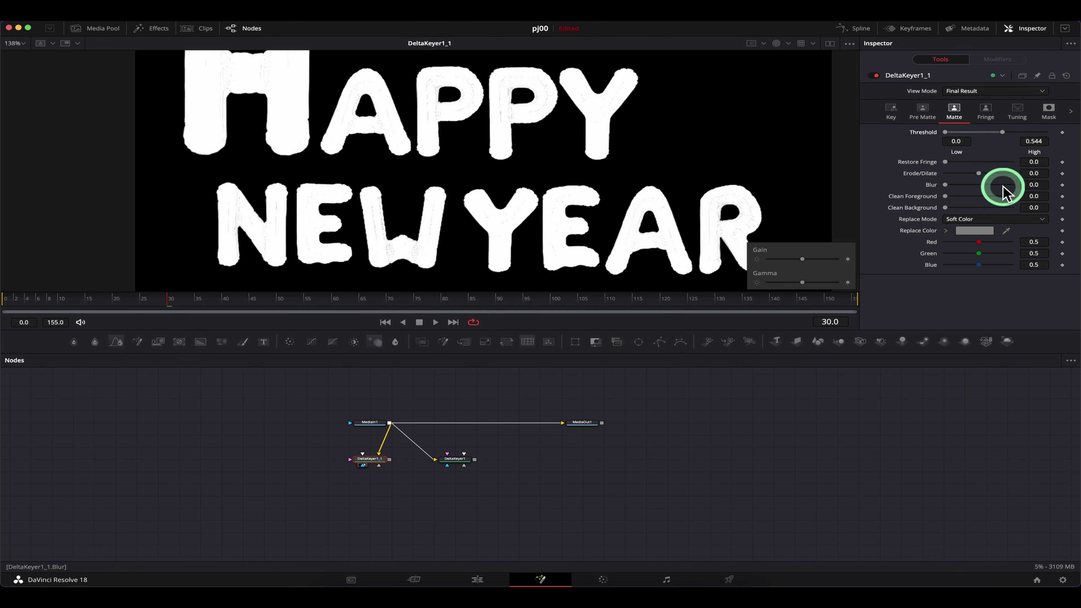
Step: Set DeltaKeyer1_1's Clean Foreground to 0.00047 and its matte thresholds to 0.056 low and 0.461 high
{"action": "left_click_drag", "start_coordinate": [947, 195], "coordinate": [947, 196]}
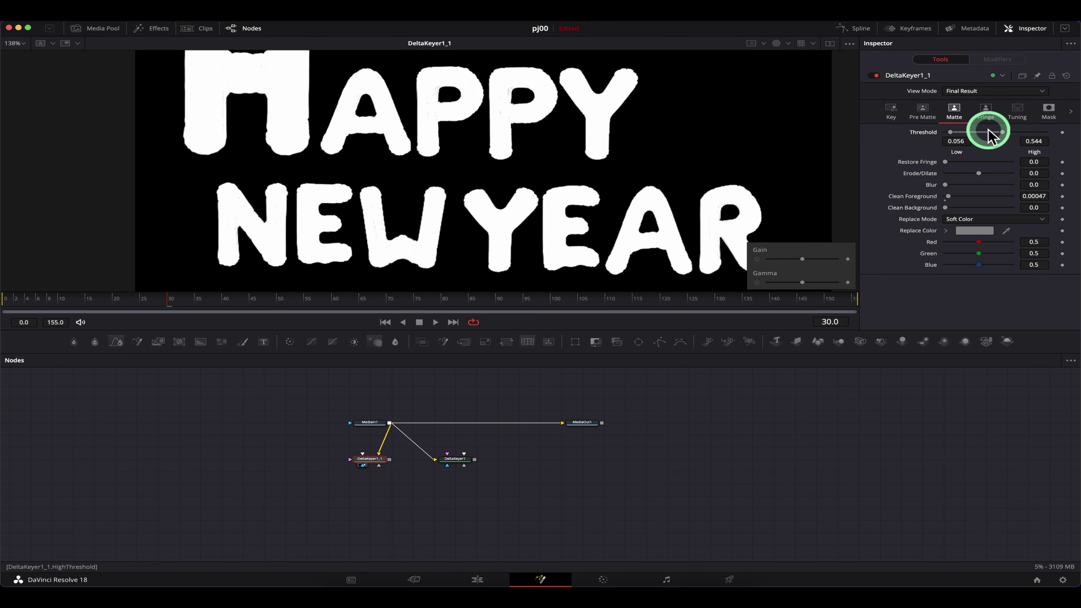
{"action": "left_click", "coordinate": [1002, 132]}
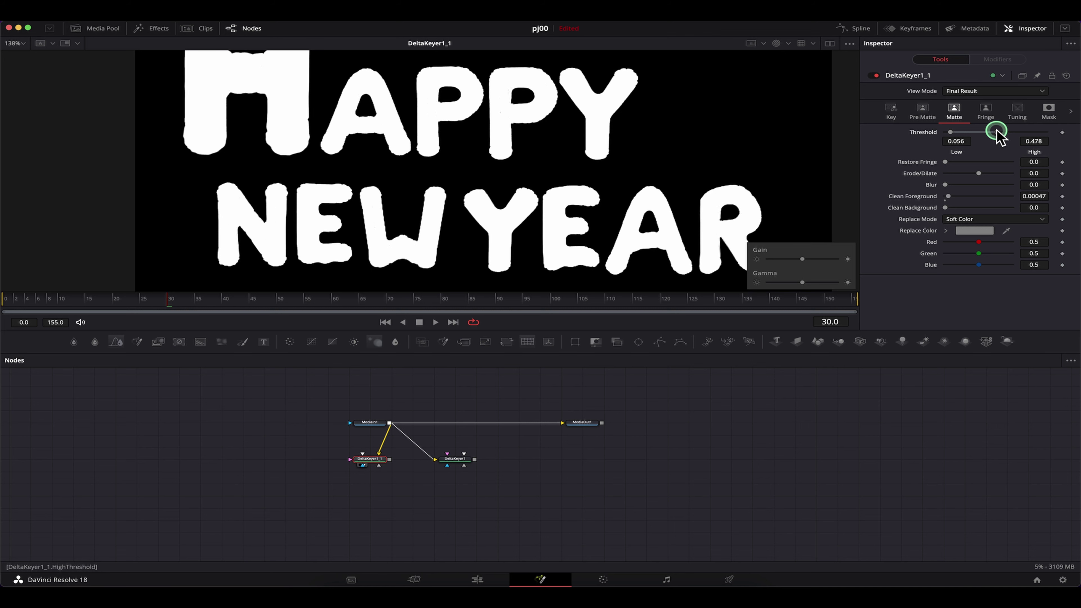
{"action": "scroll", "coordinate": [490, 159], "scroll_direction": "up", "scroll_amount": 2}
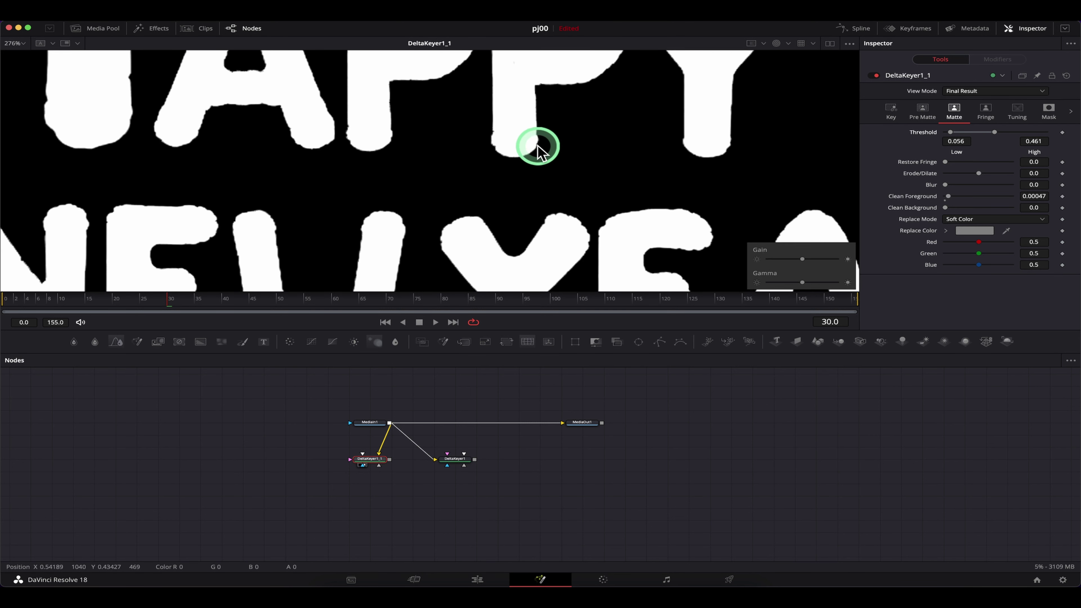
{"action": "scroll", "coordinate": [537, 239], "scroll_direction": "down", "scroll_amount": 5}
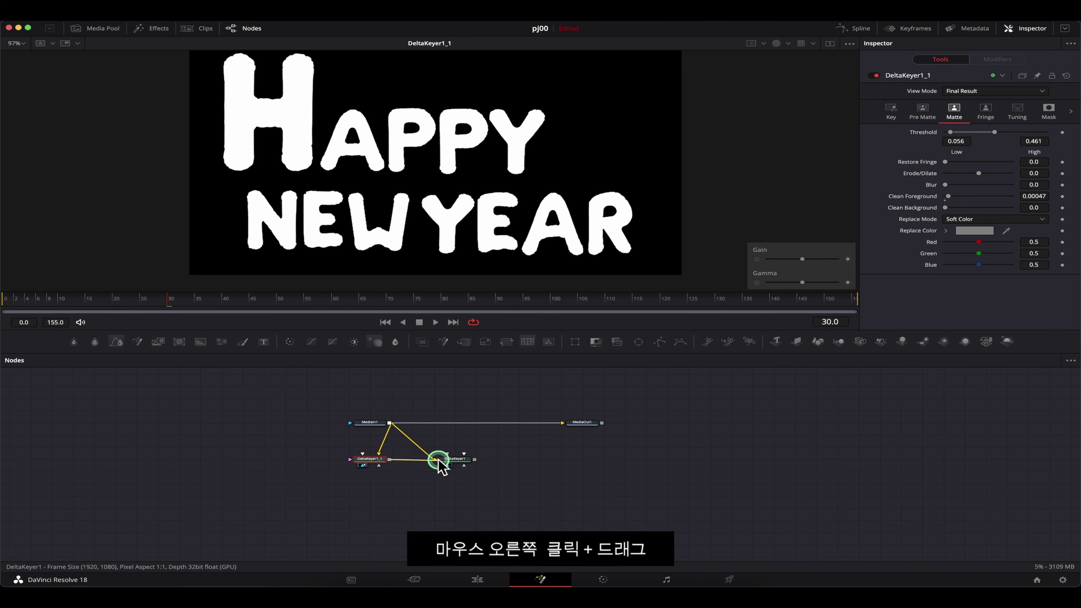
Step: Connect DeltaKeyer1_1 to DeltaKeyer1's Solid Matte input and inspect DeltaKeyer1's letters in colour in the viewer
{"action": "left_click_drag", "start_coordinate": [452, 465], "coordinate": [453, 461]}
{"action": "left_click", "coordinate": [497, 478]}
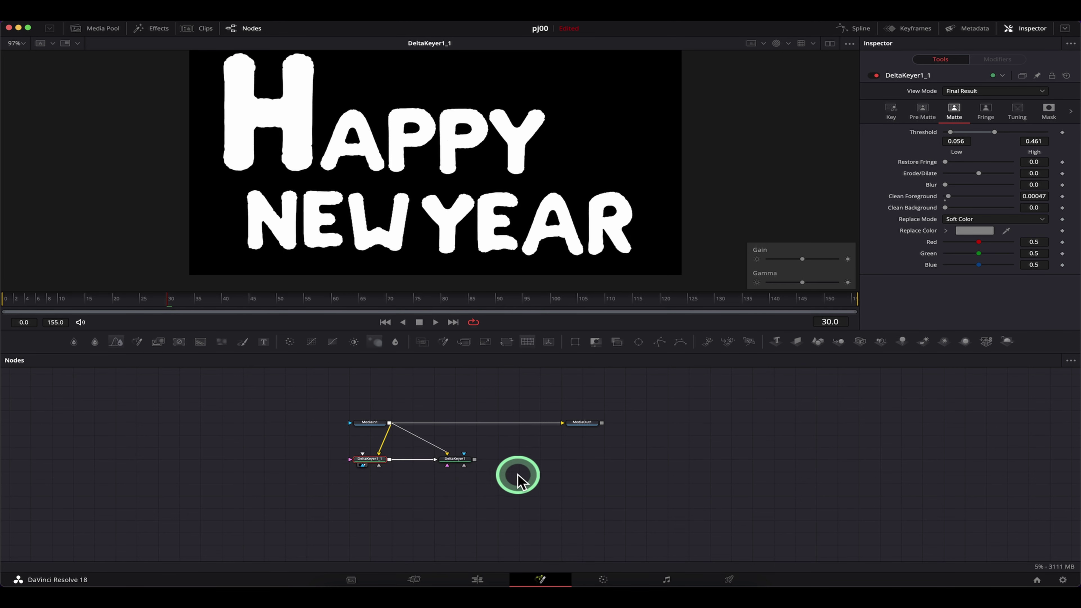
{"action": "left_click_drag", "start_coordinate": [463, 459], "coordinate": [514, 209]}
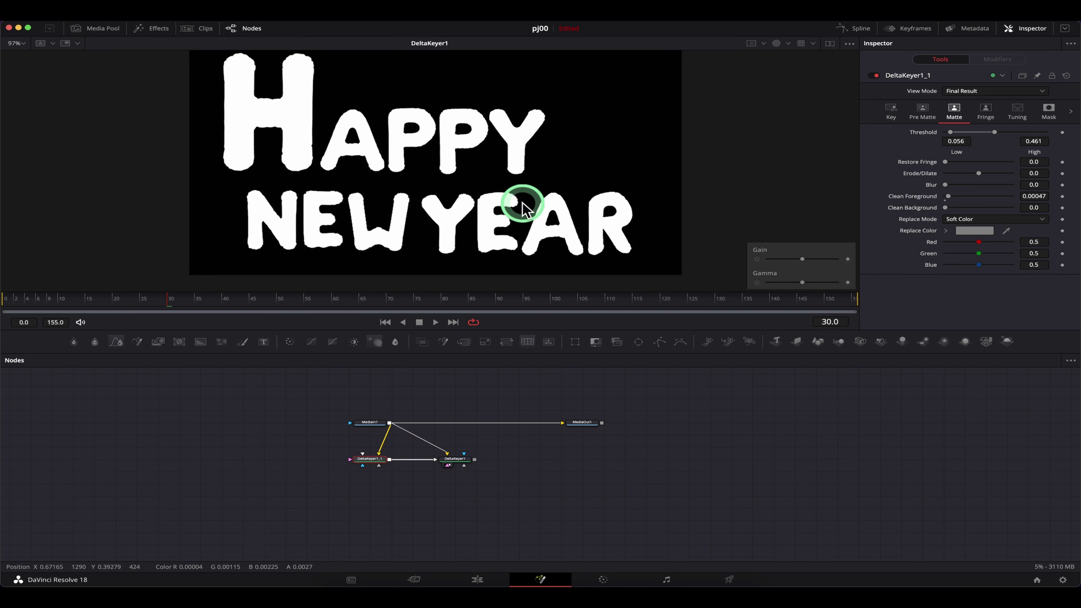
{"action": "mouse_move", "coordinate": [462, 466]}
{"action": "left_mouse_down"}
{"action": "mouse_move", "coordinate": [563, 200]}
{"action": "mouse_move", "coordinate": [491, 215]}
{"action": "mouse_move", "coordinate": [425, 178]}
{"action": "mouse_move", "coordinate": [466, 170]}
{"action": "mouse_move", "coordinate": [436, 187]}
{"action": "left_mouse_up"}
{"action": "scroll", "coordinate": [437, 188], "scroll_direction": "up", "scroll_amount": 2}
{"action": "scroll", "coordinate": [435, 183], "scroll_direction": "up", "scroll_amount": 6}
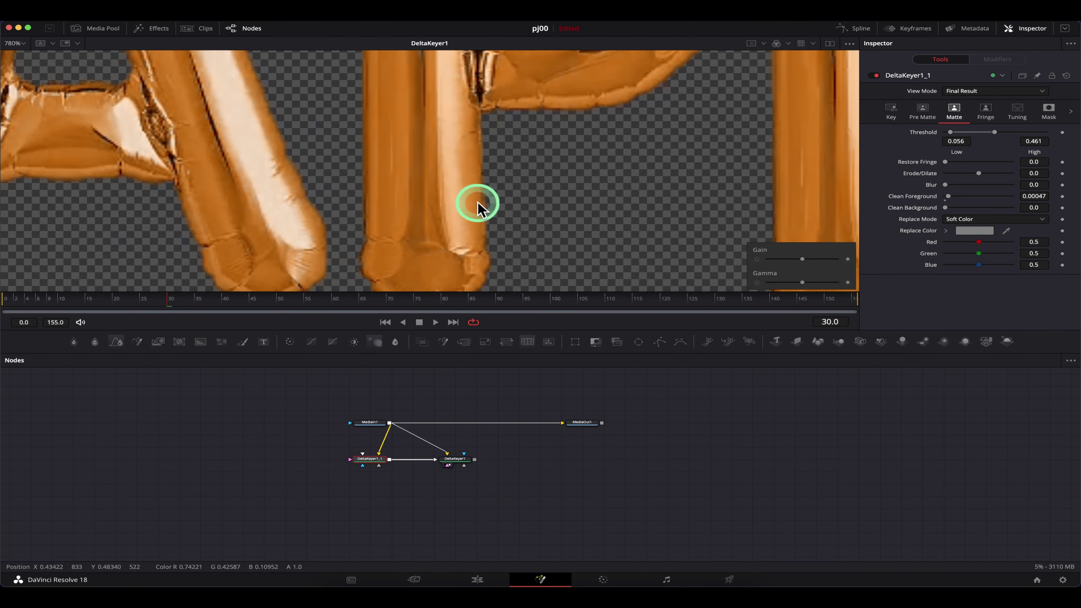
{"action": "scroll", "coordinate": [477, 202], "scroll_direction": "down", "scroll_amount": 5}
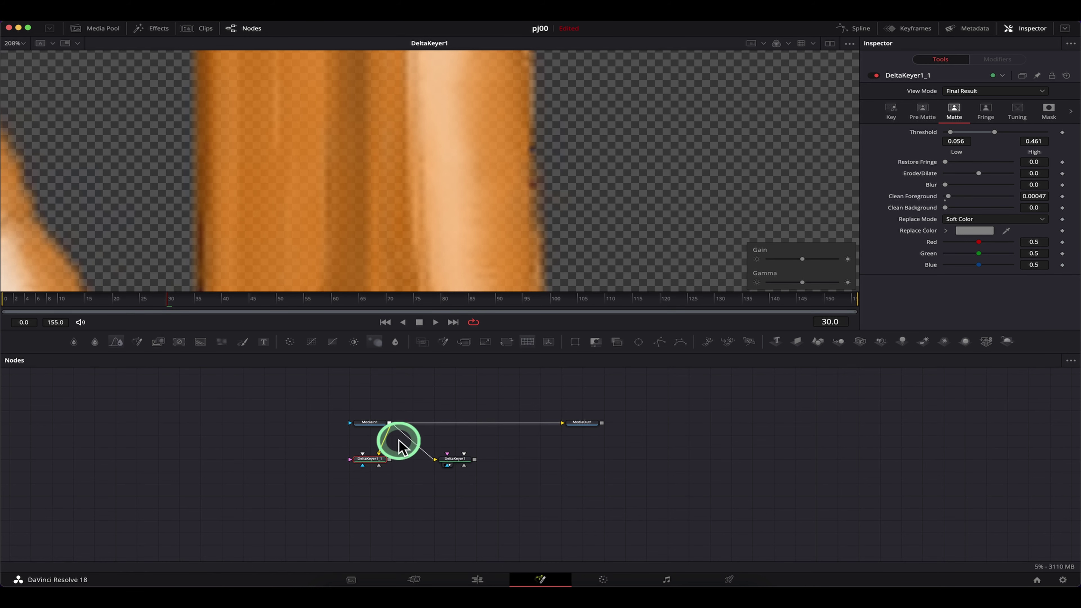
Step: Reconnect DeltaKeyer1_1's output to DeltaKeyer1 as its Solid Matte
{"action": "left_click_drag", "start_coordinate": [389, 460], "coordinate": [442, 460]}
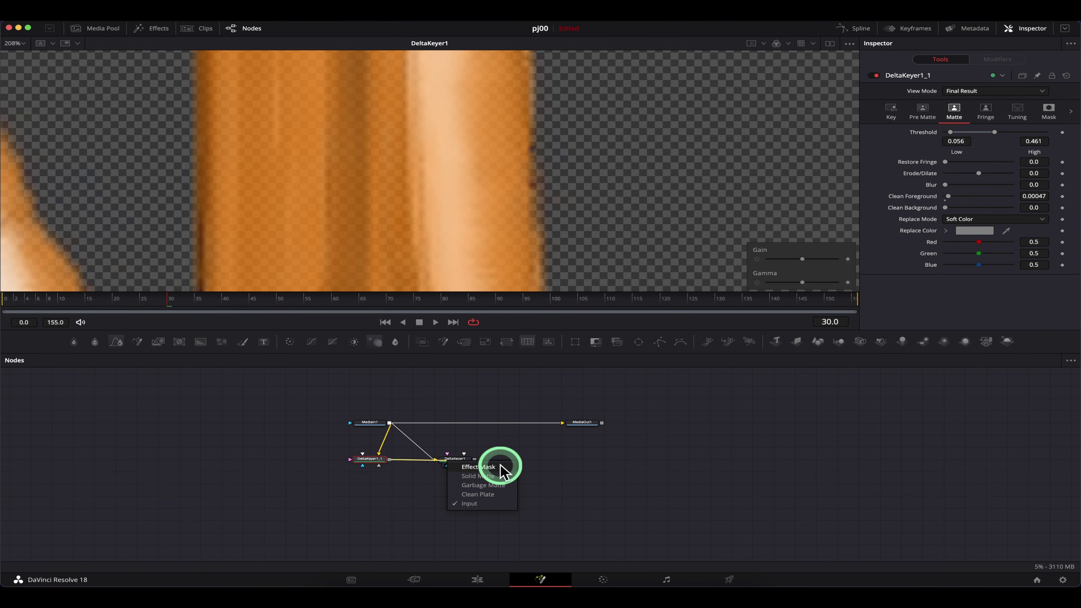
{"action": "left_click", "coordinate": [494, 475]}
{"action": "scroll", "coordinate": [410, 163], "scroll_direction": "down", "scroll_amount": 10}
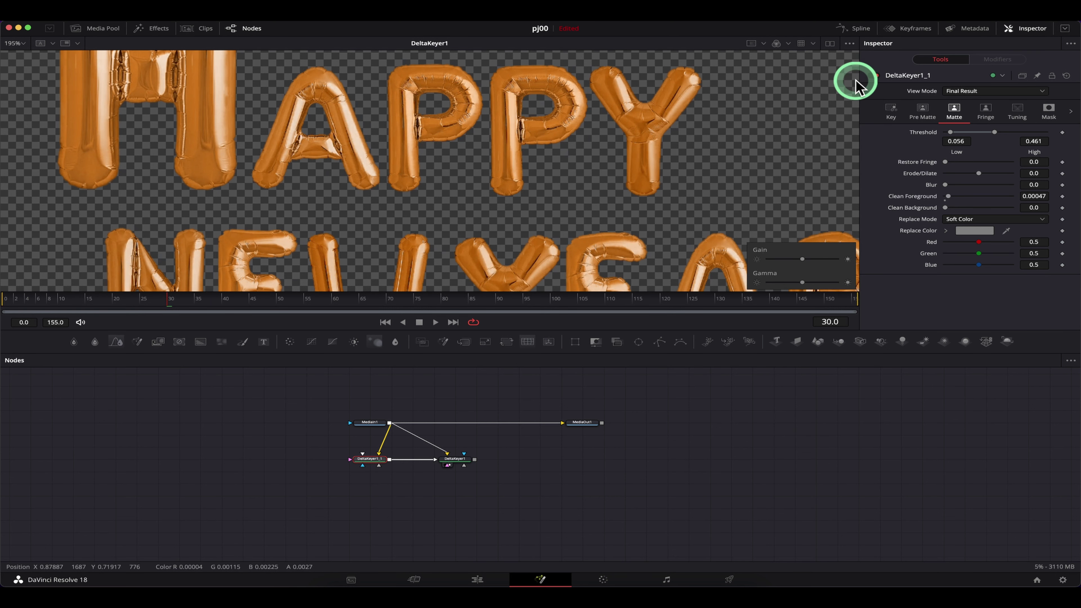
Step: Hide the viewer's Gain / Gamma controls and look over the keyed letters
{"action": "left_click", "coordinate": [850, 44]}
{"action": "left_click", "coordinate": [818, 124]}
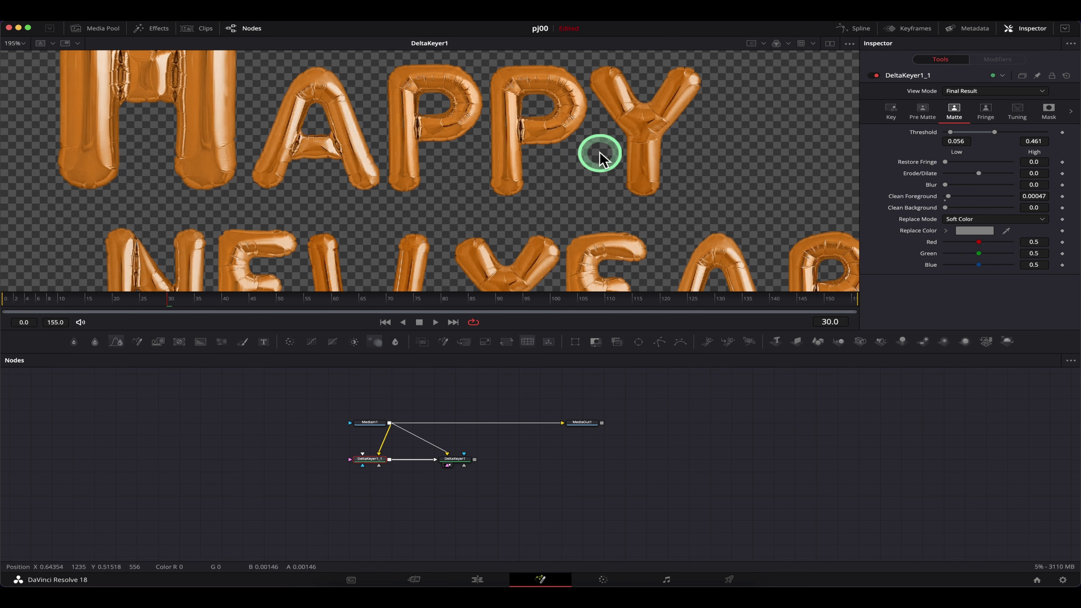
{"action": "scroll", "coordinate": [405, 189], "scroll_direction": "down", "scroll_amount": 3}
{"action": "scroll", "coordinate": [415, 198], "scroll_direction": "up", "scroll_amount": 5}
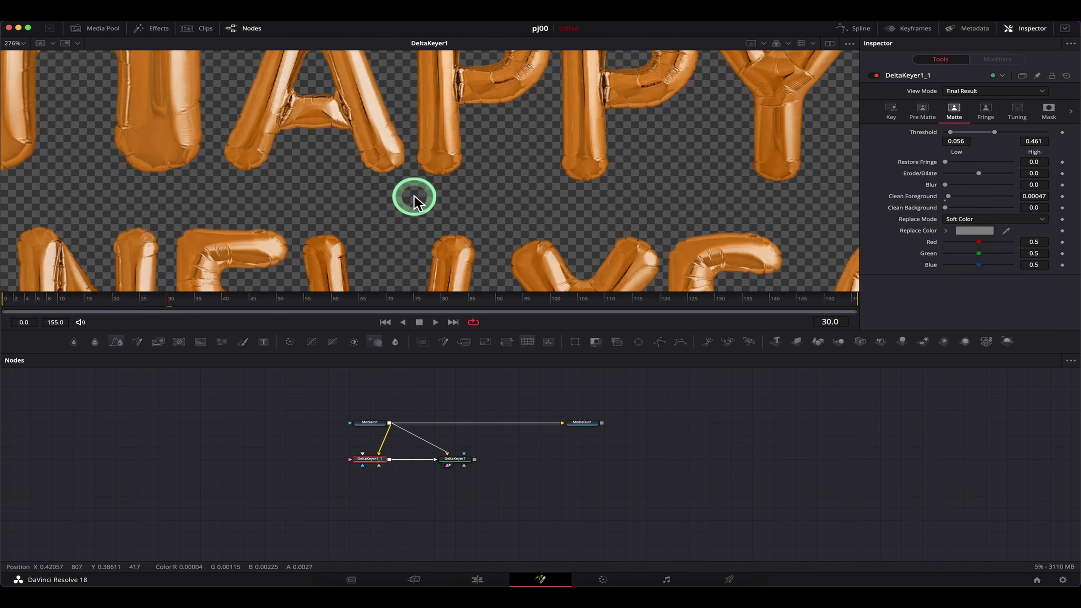
Step: Enable the viewer's A/B split wipe and load MediaIn1 into the B side to compare it with DeltaKeyer1
{"action": "left_click", "coordinate": [41, 43]}
{"action": "left_click_drag", "start_coordinate": [551, 128], "coordinate": [481, 126]}
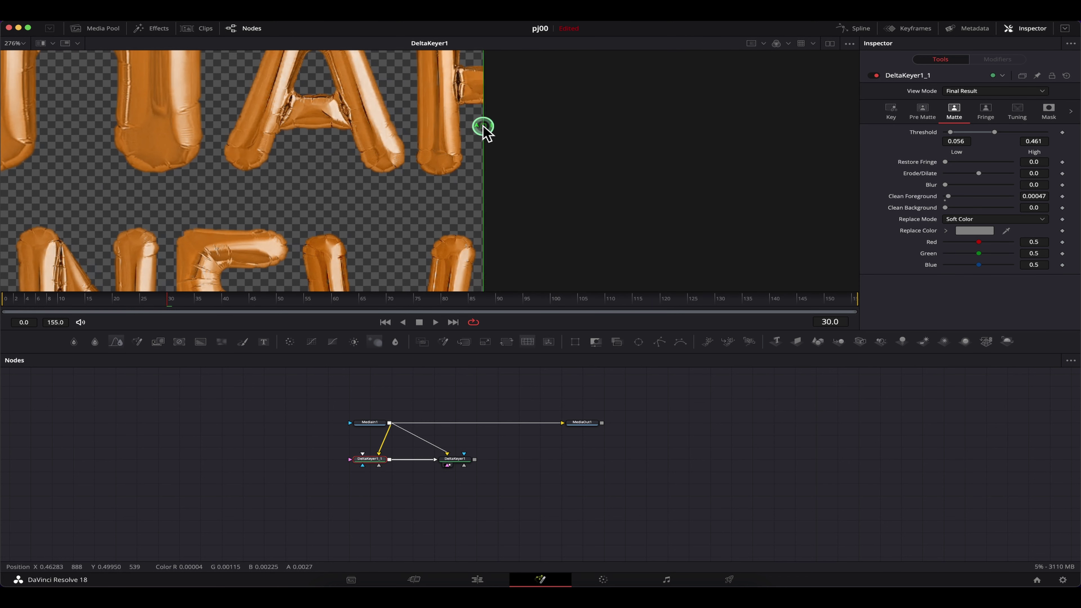
{"action": "left_click", "coordinate": [366, 426]}
{"action": "left_click_drag", "start_coordinate": [365, 426], "coordinate": [535, 153]}
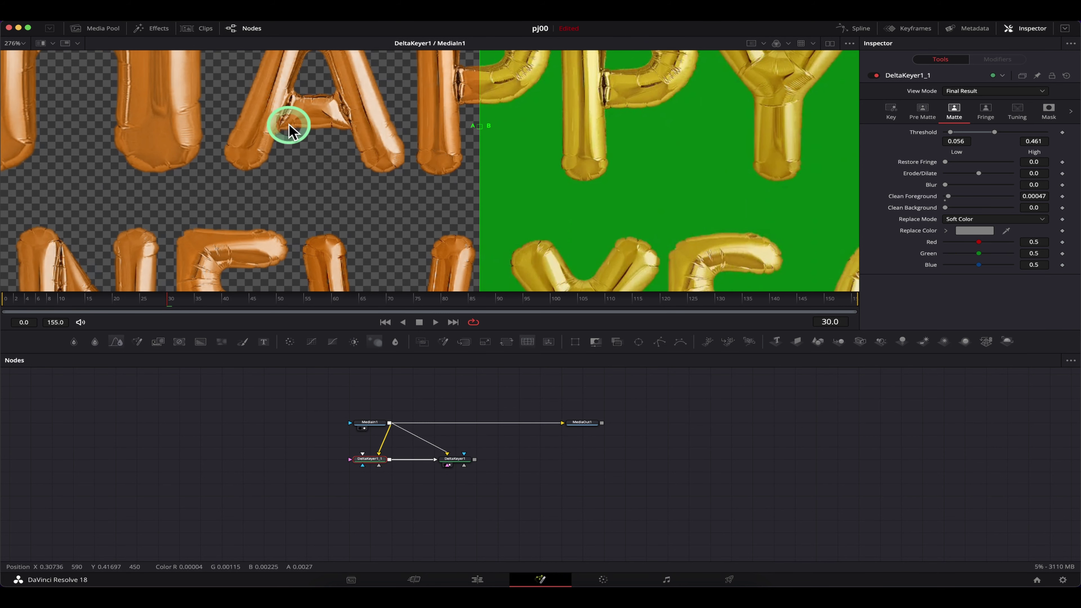
Step: Compare DeltaKeyer1's keyed letters with the MediaIn1 source by shifting the A/B wipe across the first P of HAPPY
{"action": "scroll", "coordinate": [446, 181], "scroll_direction": "down", "scroll_amount": 1}
{"action": "scroll", "coordinate": [468, 187], "scroll_direction": "up", "scroll_amount": 2}
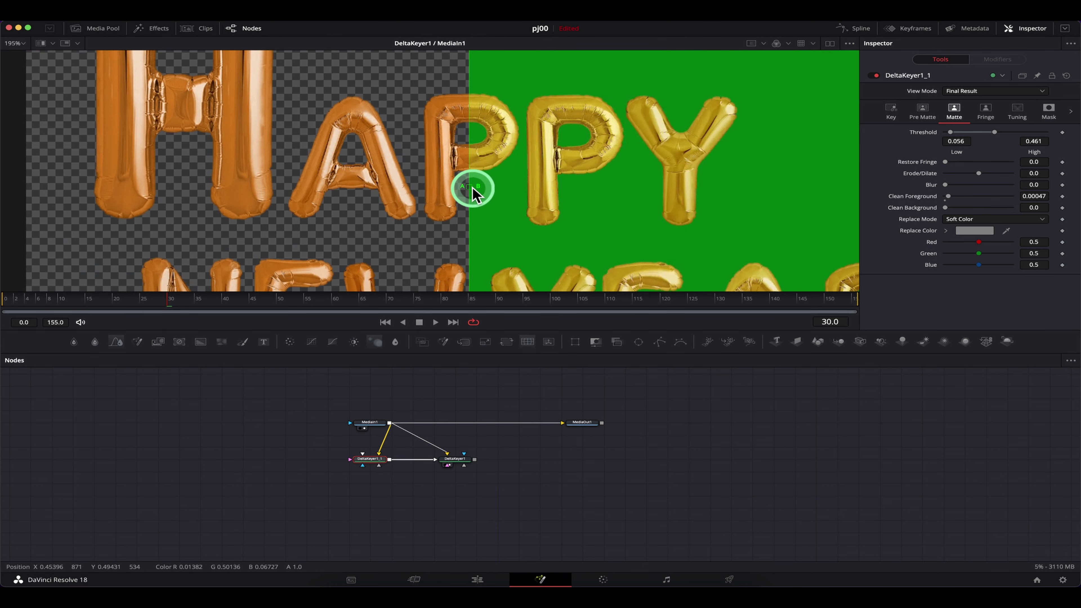
{"action": "mouse_move", "coordinate": [467, 186]}
{"action": "left_mouse_down"}
{"action": "mouse_move", "coordinate": [447, 193]}
{"action": "mouse_move", "coordinate": [475, 188]}
{"action": "left_mouse_up"}
{"action": "left_click", "coordinate": [328, 62]}
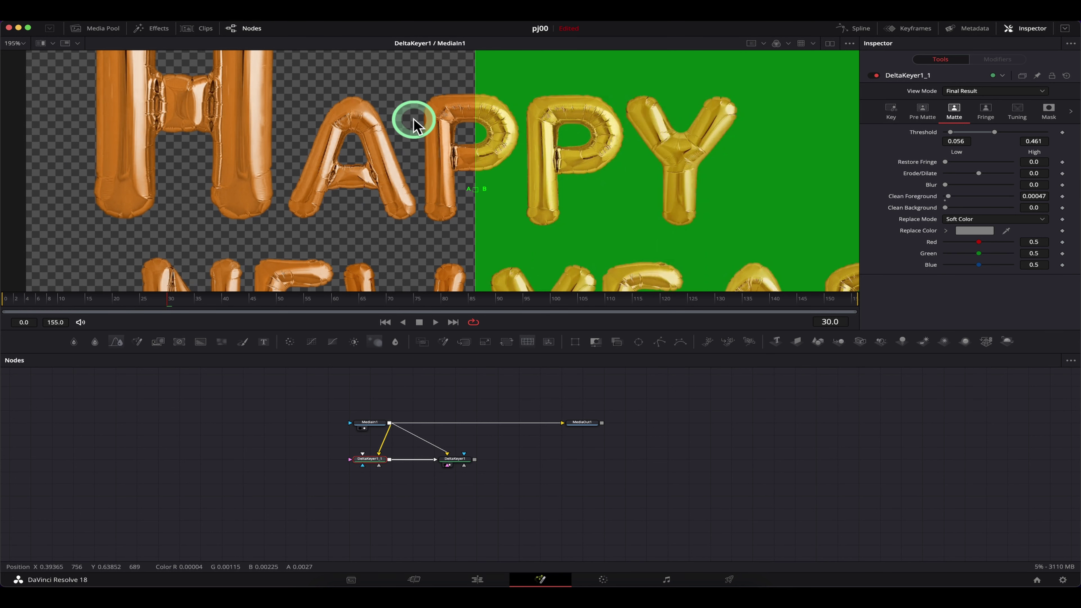
{"action": "mouse_move", "coordinate": [475, 191]}
{"action": "left_mouse_down"}
{"action": "mouse_move", "coordinate": [430, 193]}
{"action": "mouse_move", "coordinate": [465, 192]}
{"action": "left_mouse_up"}
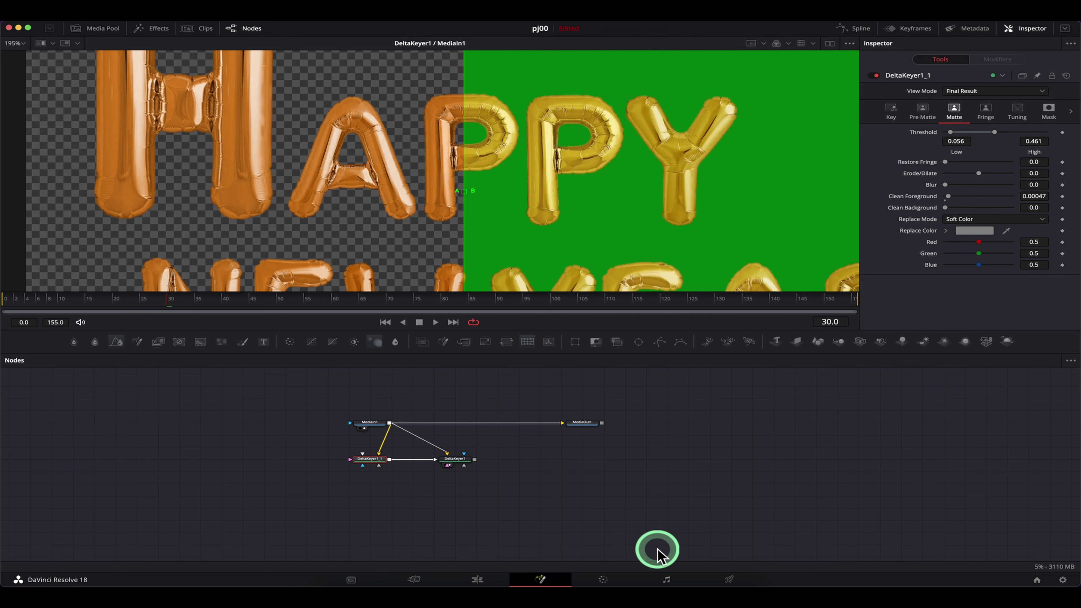
Step: Try lowering the green channel's Gain to 0.64 with the Color page's primary bars, and reset Gain
{"action": "left_click", "coordinate": [607, 580]}
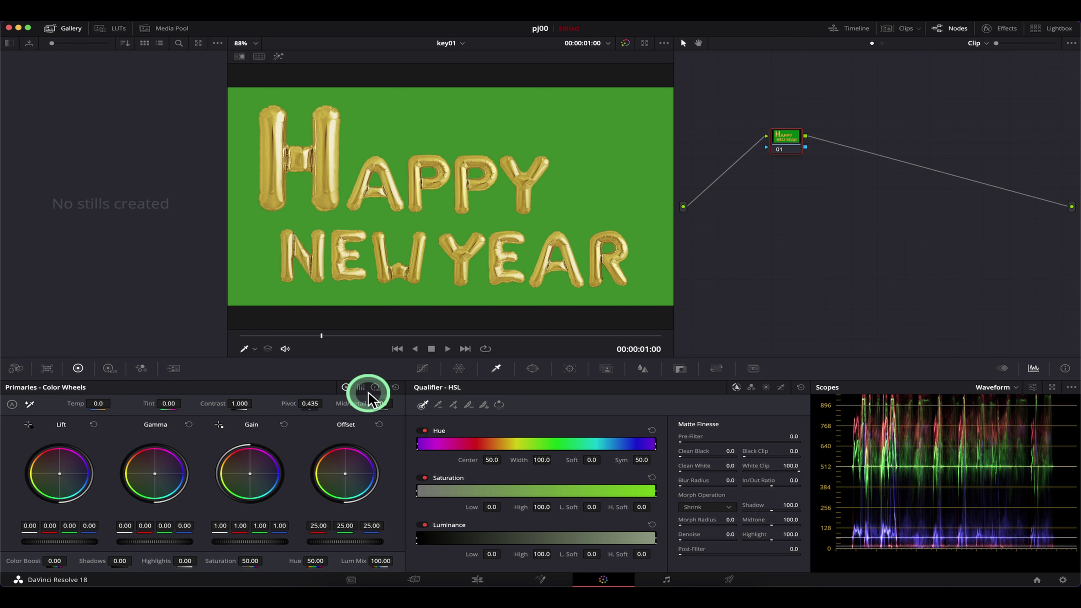
{"action": "left_click", "coordinate": [361, 387]}
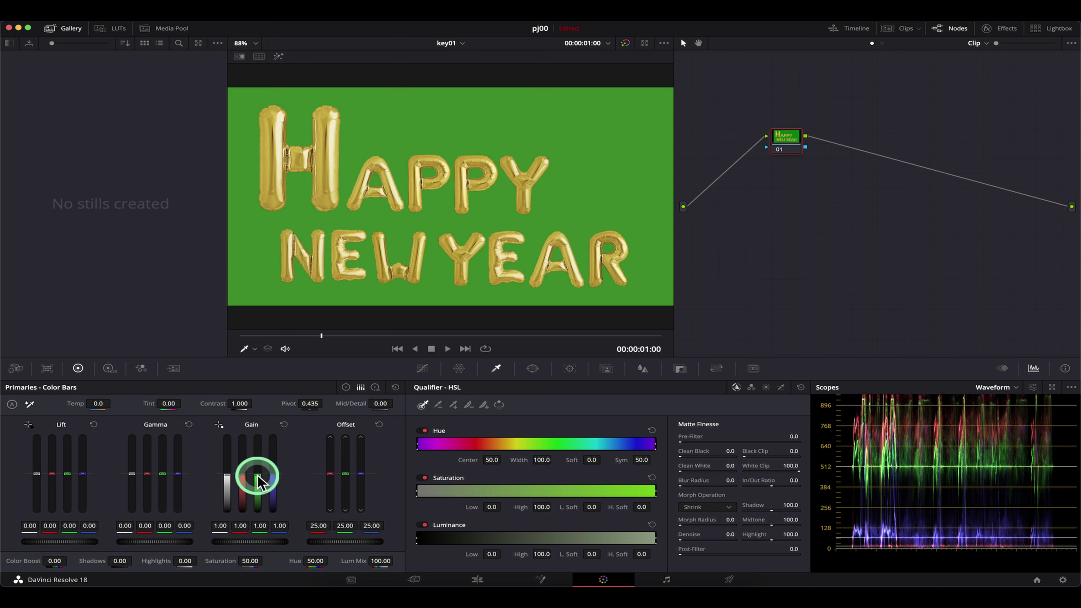
{"action": "left_click_drag", "start_coordinate": [258, 477], "coordinate": [257, 502]}
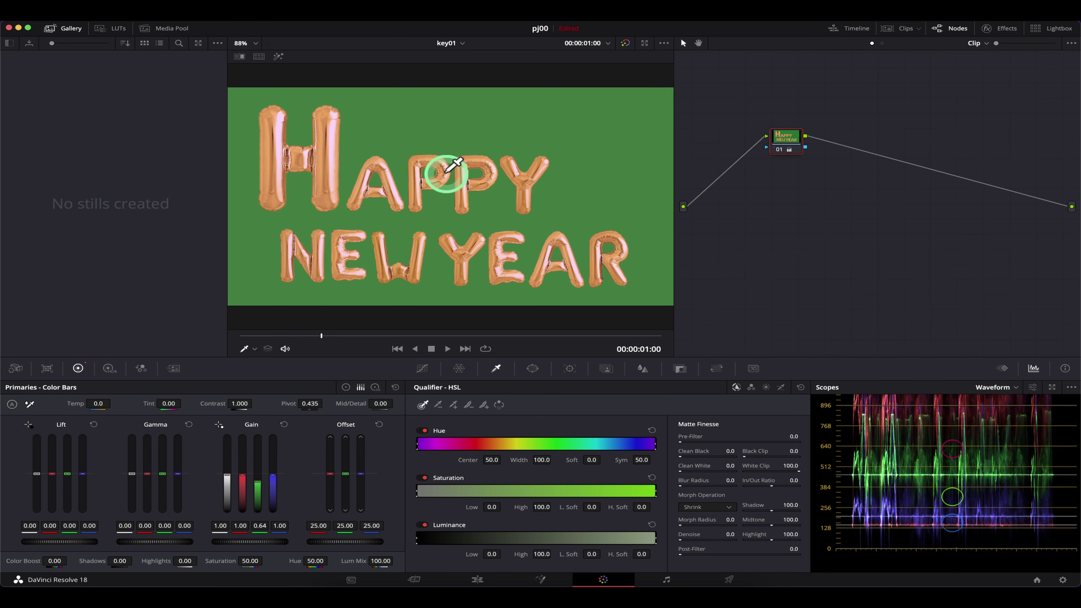
{"action": "left_click", "coordinate": [285, 424]}
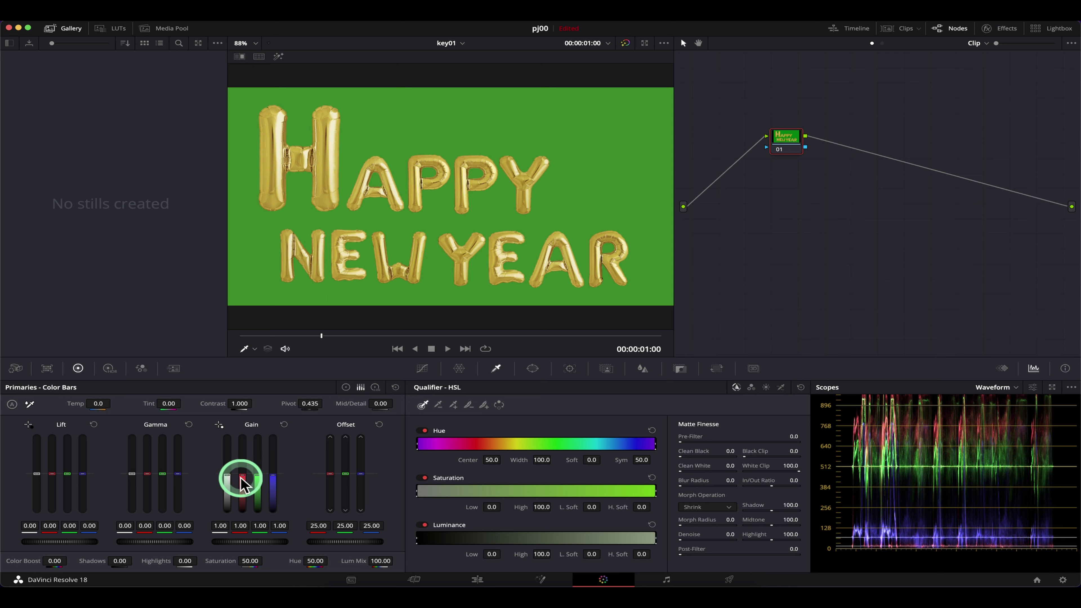
Step: Try lowering the red channel's Gain to 0.49 in the primary bars, reset Gain and restore the Color Wheels view
{"action": "left_click", "coordinate": [346, 387]}
{"action": "left_click", "coordinate": [360, 387]}
{"action": "left_click", "coordinate": [346, 387]}
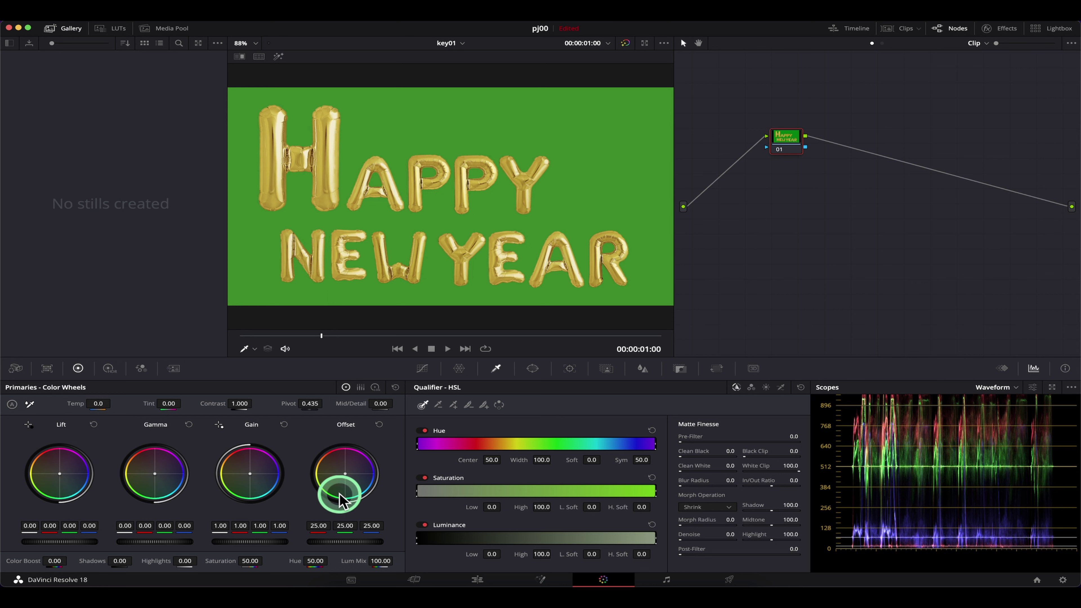
{"action": "left_click", "coordinate": [361, 387]}
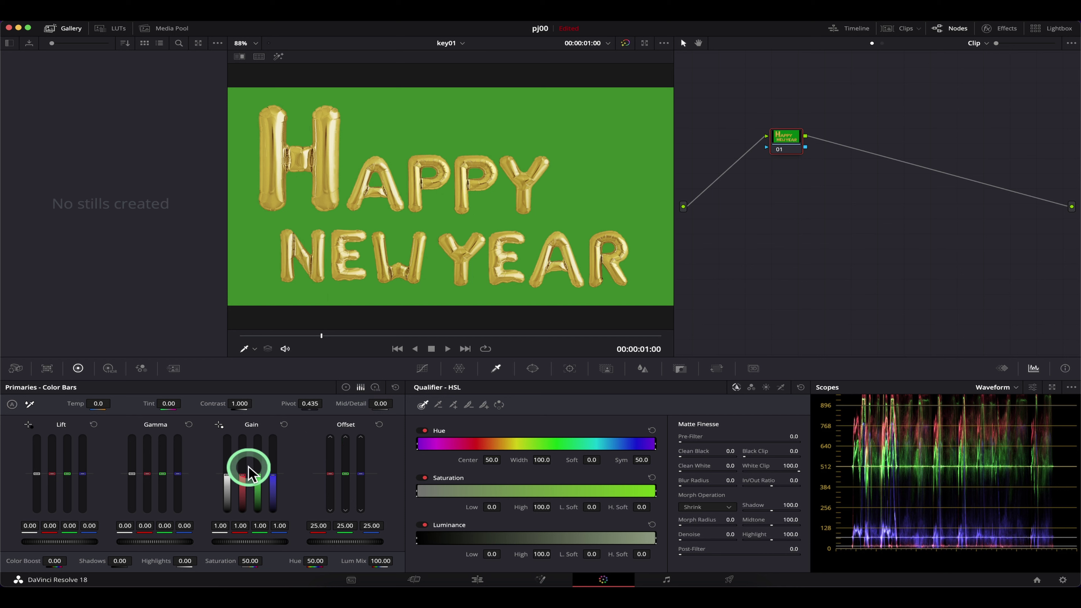
{"action": "left_click_drag", "start_coordinate": [244, 482], "coordinate": [241, 516]}
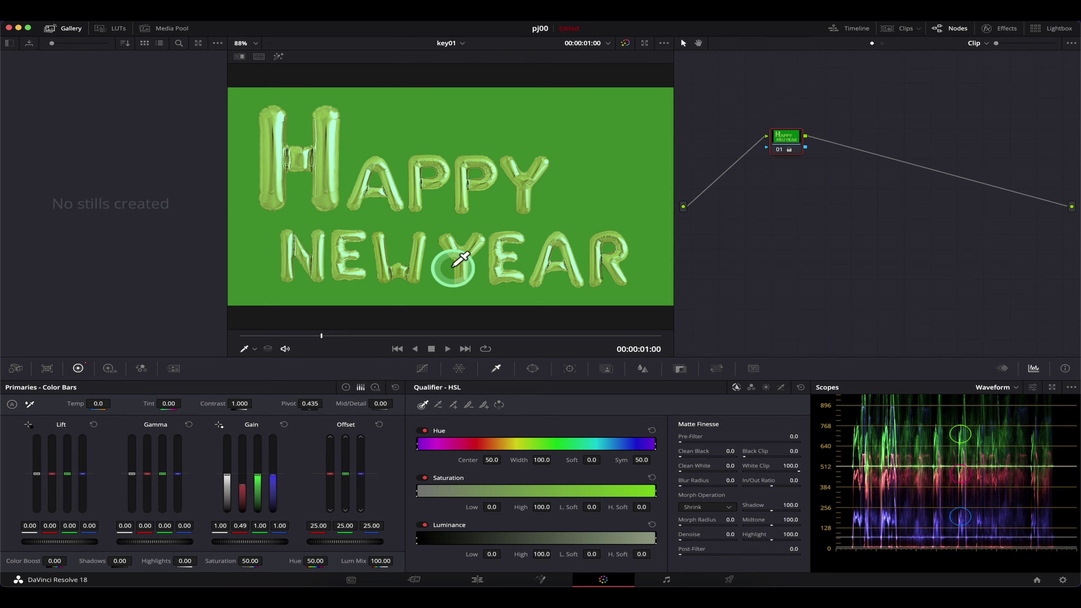
{"action": "left_click", "coordinate": [284, 426]}
{"action": "left_click", "coordinate": [360, 388]}
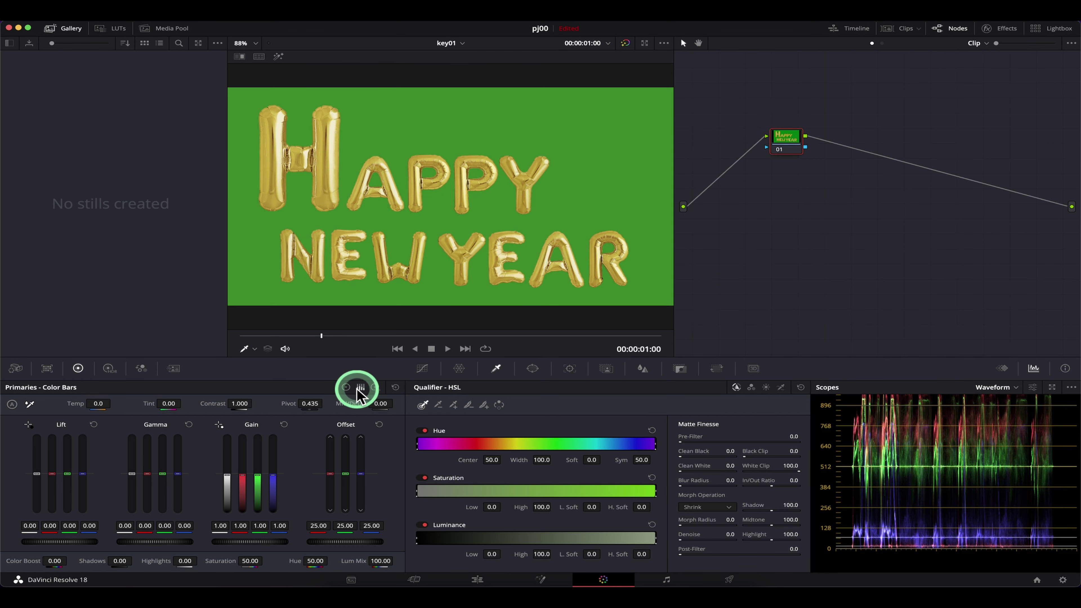
{"action": "left_click", "coordinate": [346, 387]}
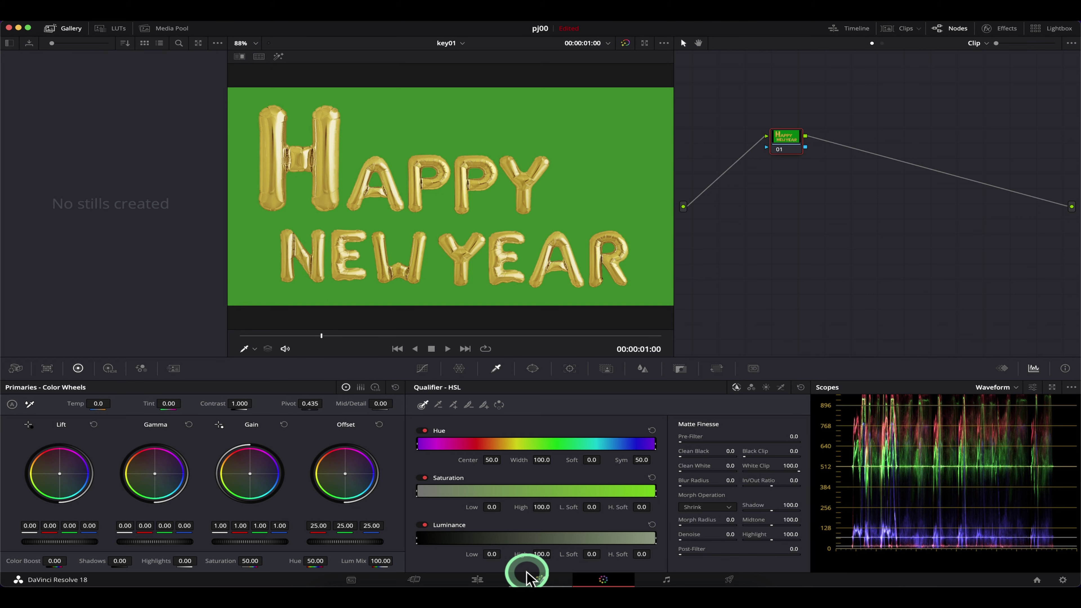
Step: Return to the Fusion page, load DeltaKeyer1 into the viewer's A side and compare its letters with MediaIn1 across the wipe
{"action": "left_click", "coordinate": [541, 578]}
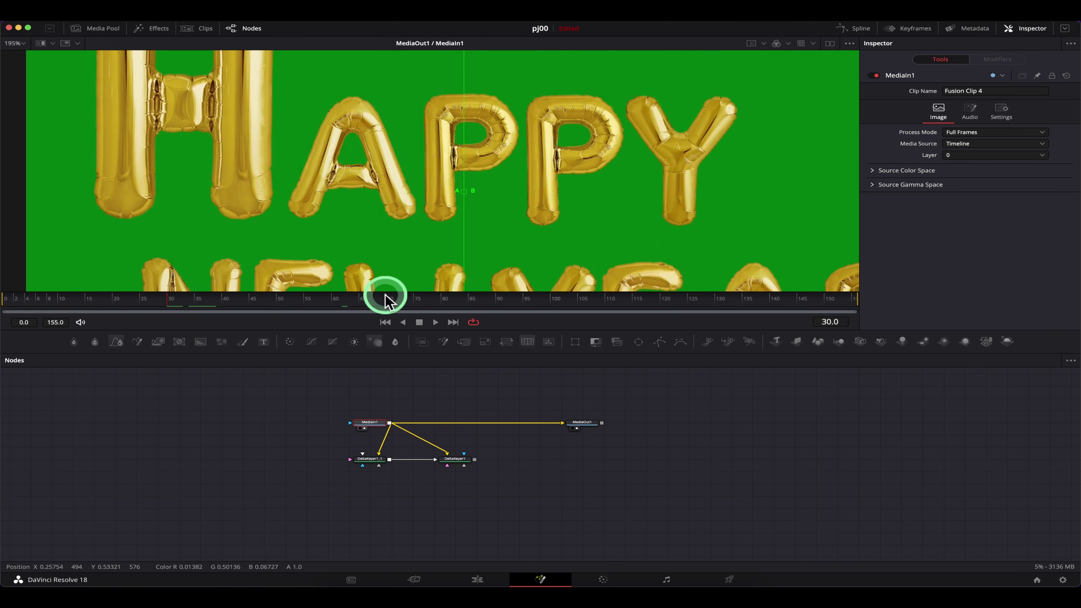
{"action": "key", "text": "1"}
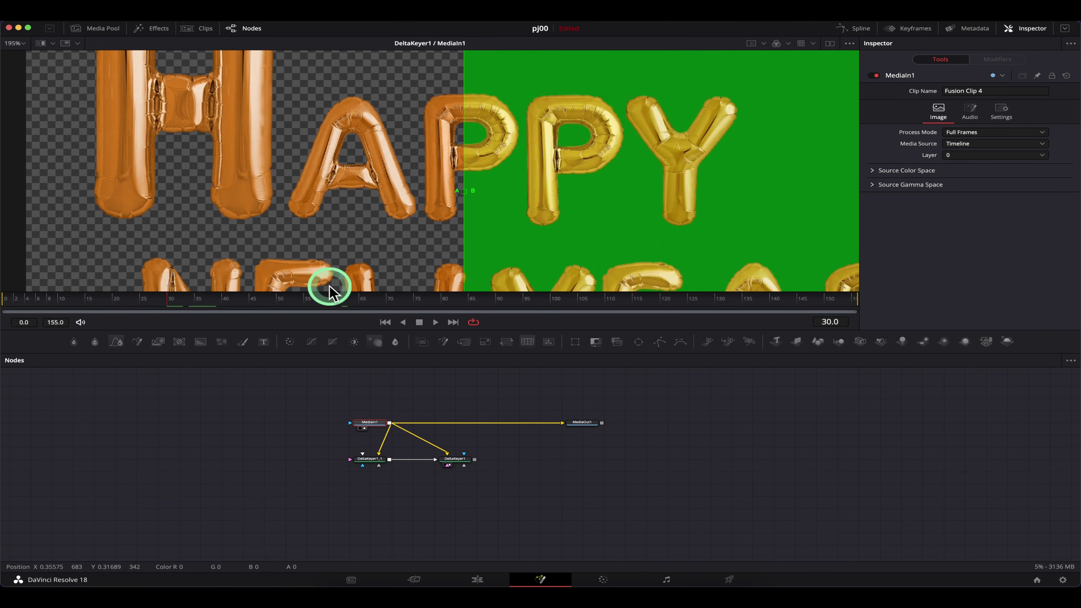
{"action": "mouse_move", "coordinate": [465, 194]}
{"action": "left_mouse_down"}
{"action": "mouse_move", "coordinate": [451, 194]}
{"action": "mouse_move", "coordinate": [459, 197]}
{"action": "left_mouse_up"}
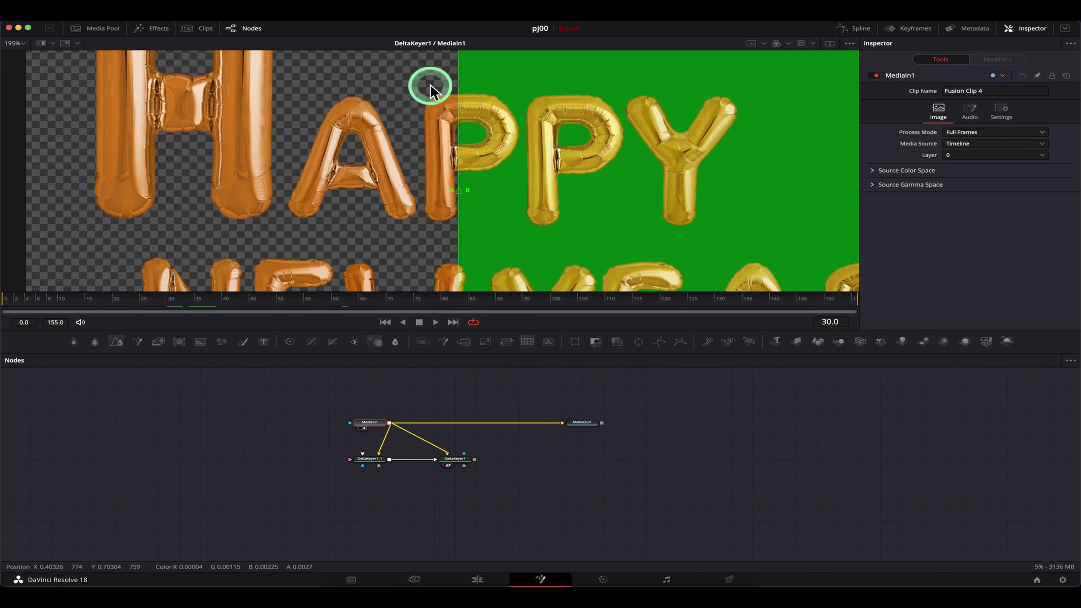
{"action": "left_click_drag", "start_coordinate": [458, 191], "coordinate": [464, 191]}
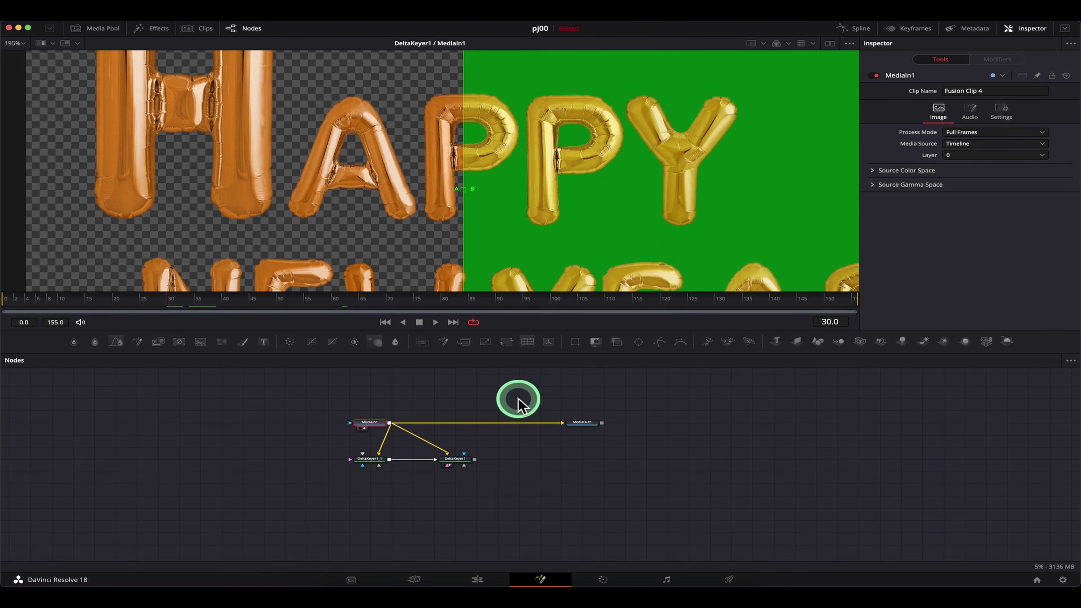
Step: Add a Color Corrector node after DeltaKeyer1 and show its output in the viewer's A side
{"action": "left_click", "coordinate": [455, 459]}
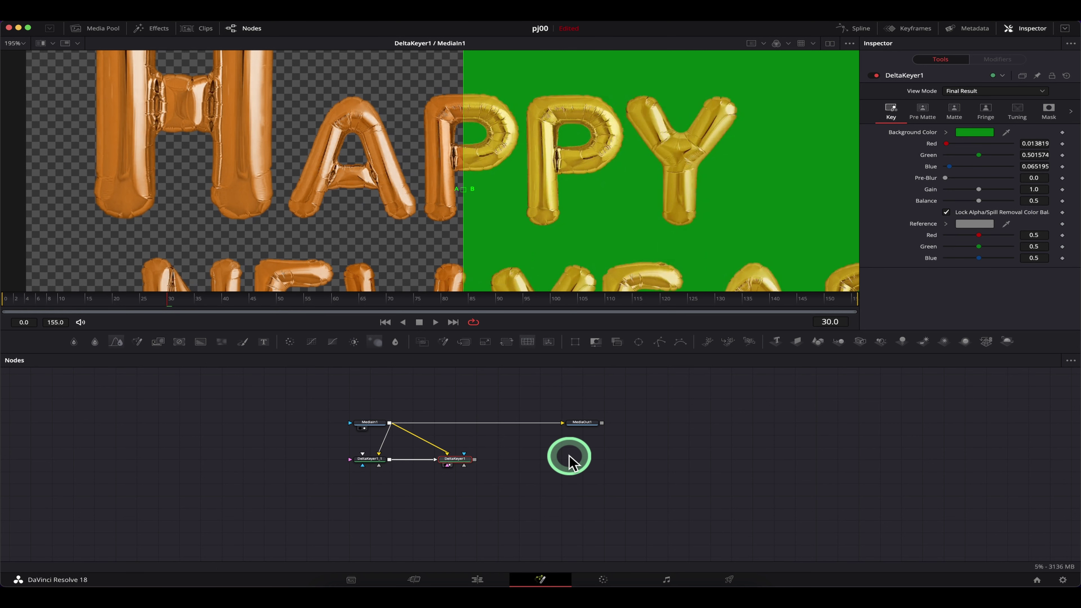
{"action": "key", "text": "shift+space"}
{"action": "type", "text": "cc"}
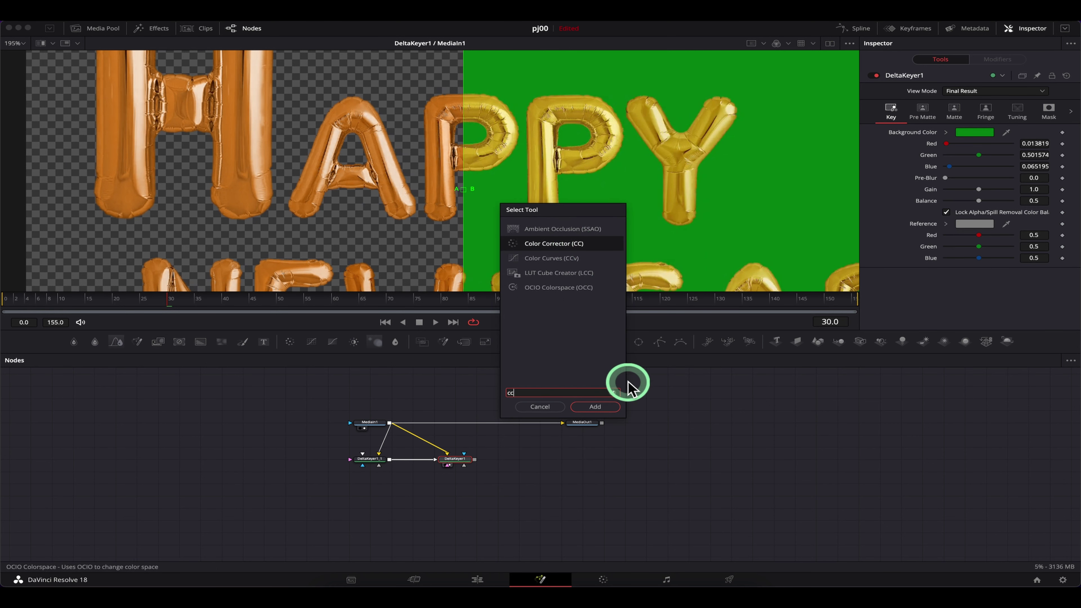
{"action": "left_click", "coordinate": [603, 408]}
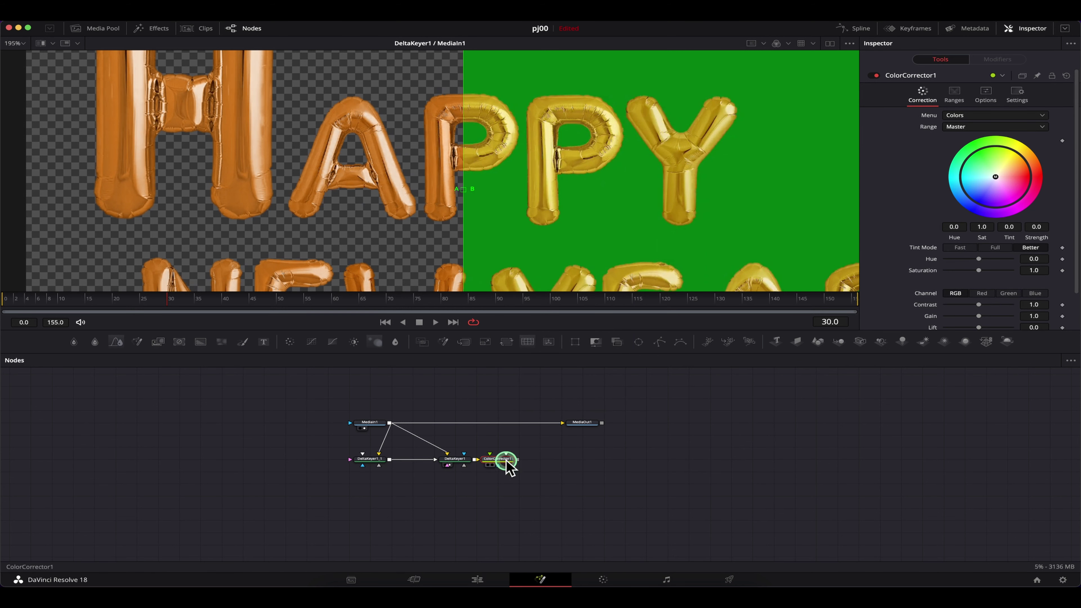
{"action": "left_click_drag", "start_coordinate": [506, 461], "coordinate": [344, 136]}
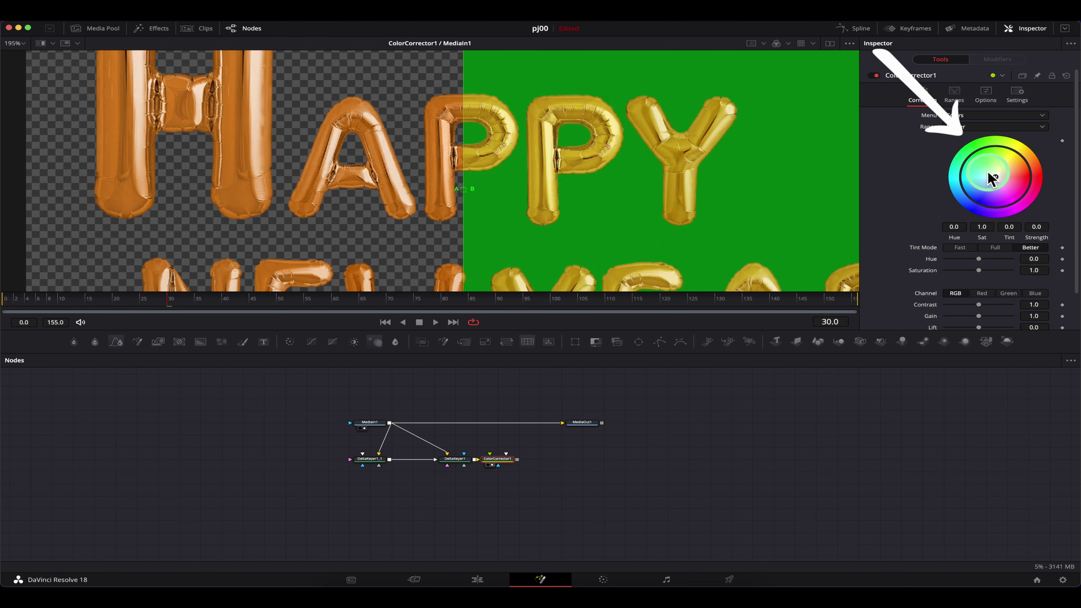
Step: Match the letters to the source gold in ColorCorrector1: tint toward green at strength 0.1389, saturation 1.0064 and gain 1.0918
{"action": "left_click_drag", "start_coordinate": [996, 175], "coordinate": [987, 168]}
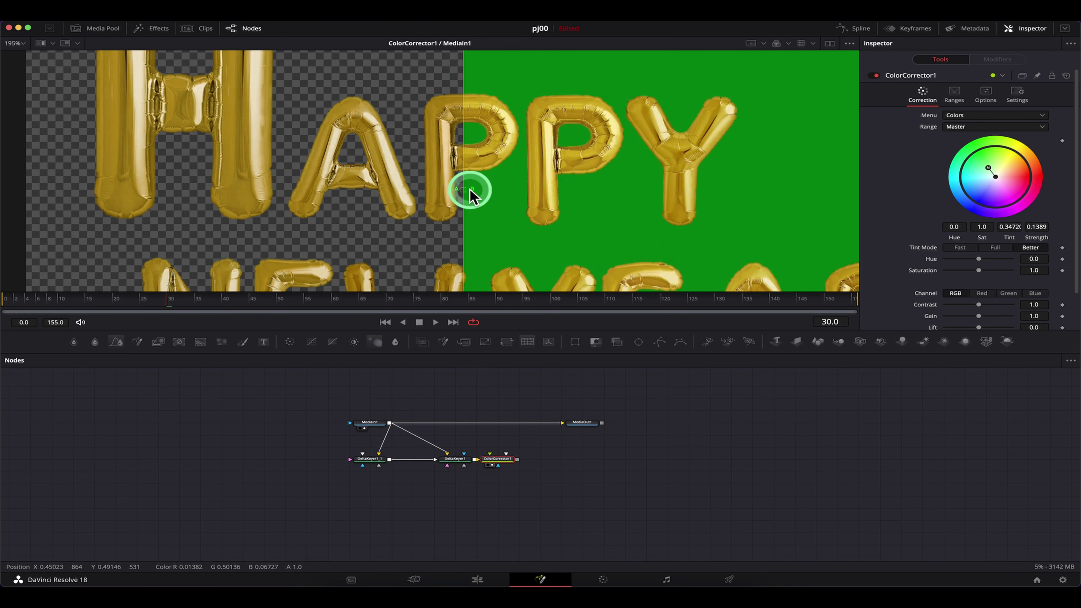
{"action": "mouse_move", "coordinate": [465, 190]}
{"action": "left_mouse_down"}
{"action": "mouse_move", "coordinate": [442, 193]}
{"action": "mouse_move", "coordinate": [462, 190]}
{"action": "left_mouse_up"}
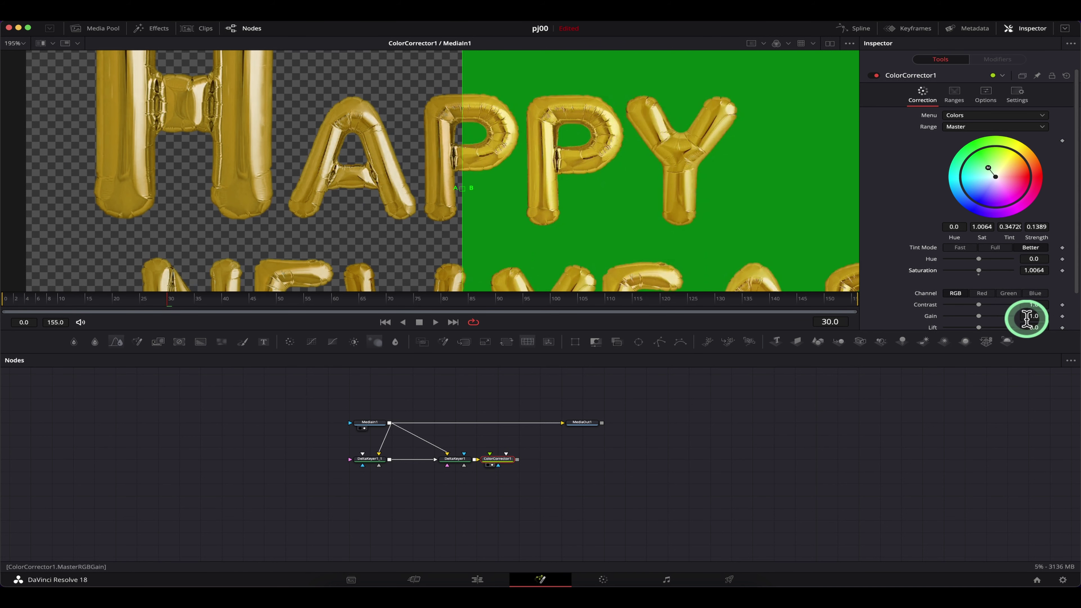
{"action": "scroll", "coordinate": [1028, 315], "scroll_direction": "down", "scroll_amount": 3}
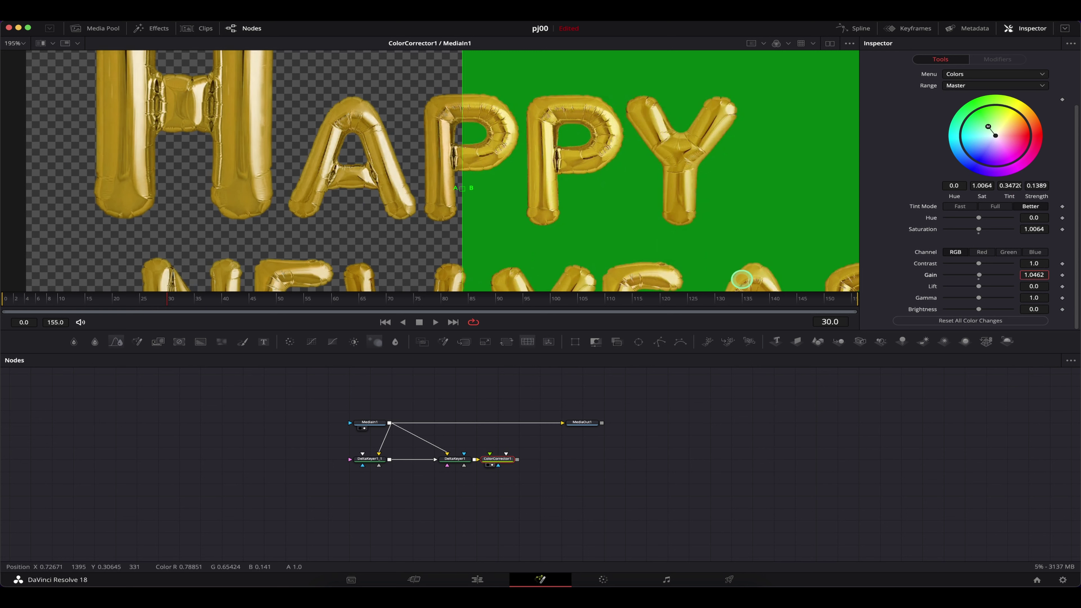
{"action": "mouse_move", "coordinate": [1034, 274]}
{"action": "left_mouse_down"}
{"action": "mouse_move", "coordinate": [332, 273]}
{"action": "mouse_move", "coordinate": [784, 256]}
{"action": "mouse_move", "coordinate": [432, 267]}
{"action": "mouse_move", "coordinate": [1023, 274]}
{"action": "left_mouse_up"}
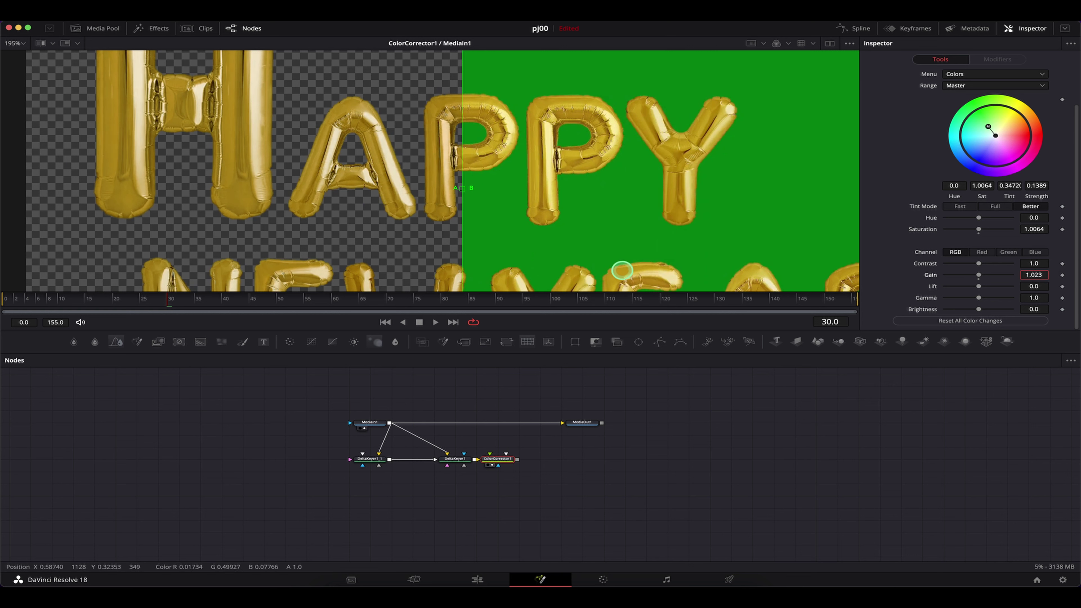
{"action": "left_click_drag", "start_coordinate": [757, 268], "coordinate": [594, 201]}
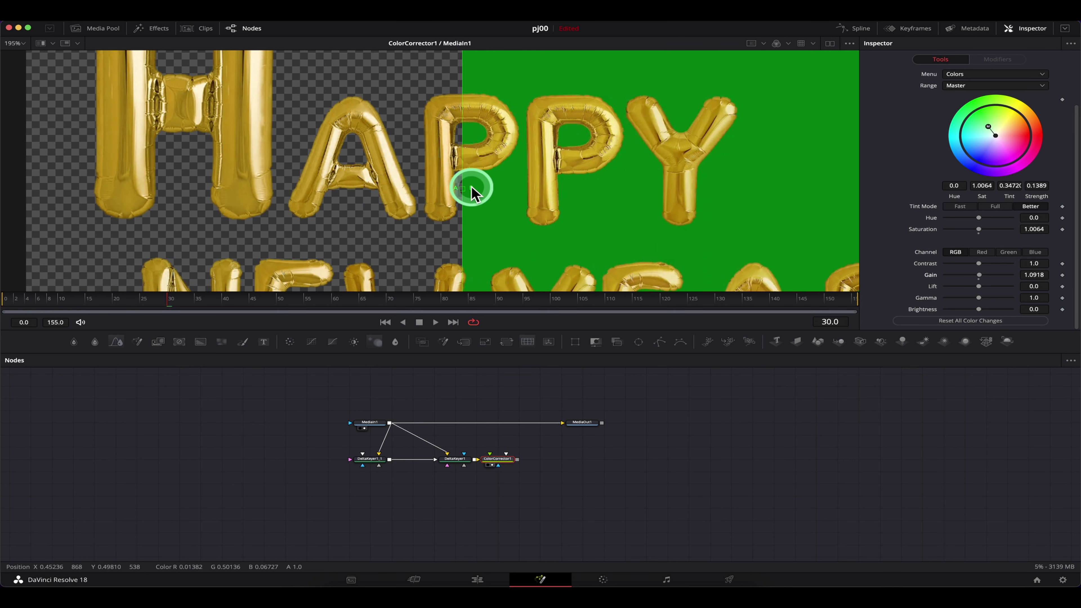
Step: Compare DeltaKeyer1 and ColorCorrector1 in turn against MediaIn1, shifting the wipe over the whole HAPPY NEW YEAR text
{"action": "left_click_drag", "start_coordinate": [488, 459], "coordinate": [346, 168]}
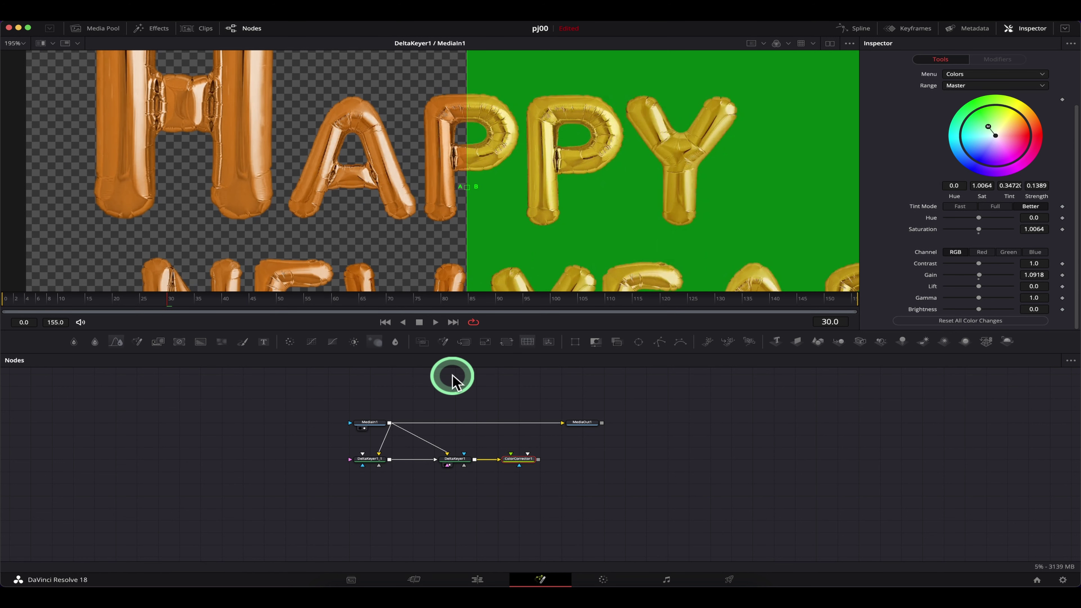
{"action": "left_click_drag", "start_coordinate": [521, 461], "coordinate": [273, 136]}
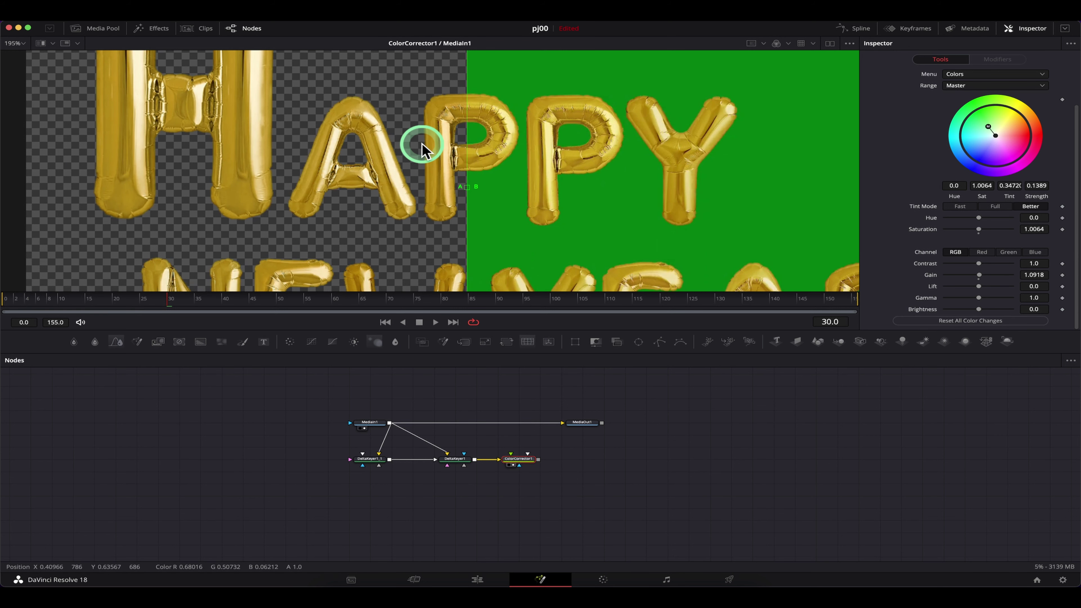
{"action": "scroll", "coordinate": [514, 189], "scroll_direction": "down", "scroll_amount": 3}
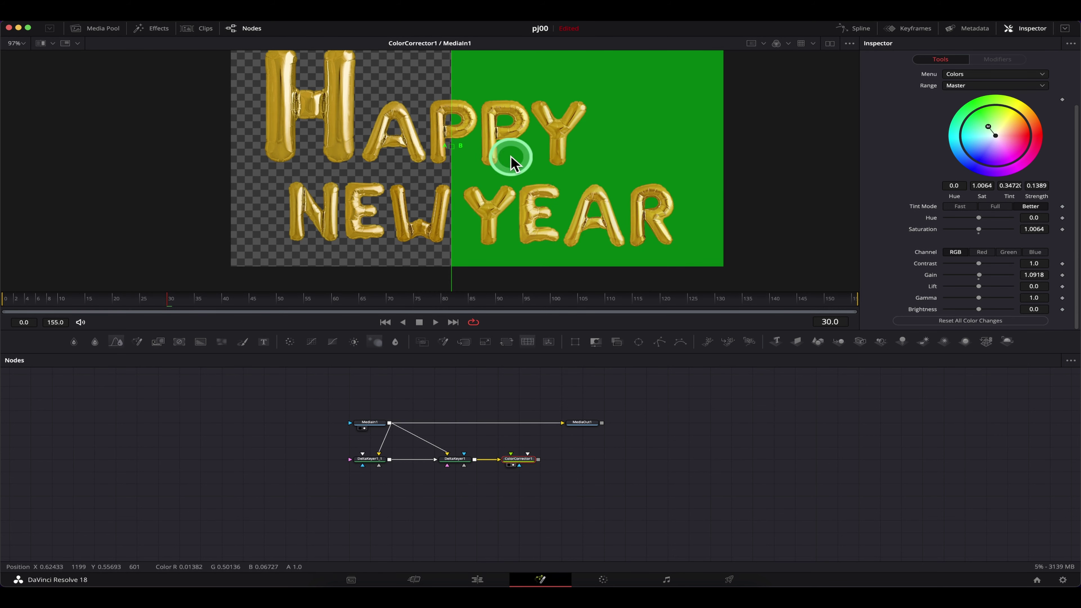
{"action": "scroll", "coordinate": [509, 157], "scroll_direction": "up", "scroll_amount": 2}
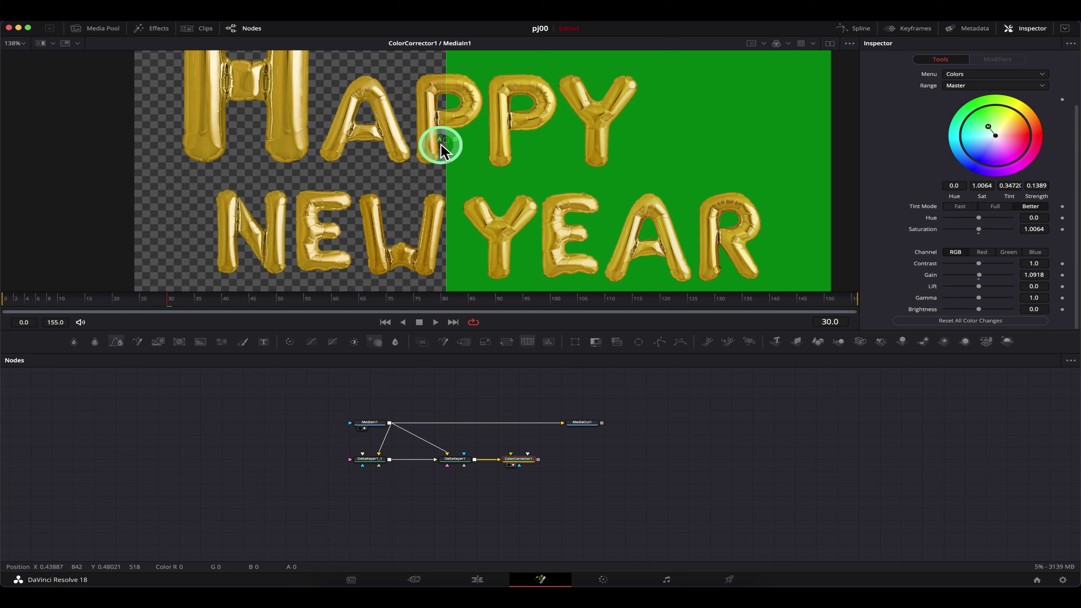
{"action": "mouse_move", "coordinate": [441, 146]}
{"action": "left_mouse_down"}
{"action": "mouse_move", "coordinate": [647, 141]}
{"action": "mouse_move", "coordinate": [461, 146]}
{"action": "left_mouse_up"}
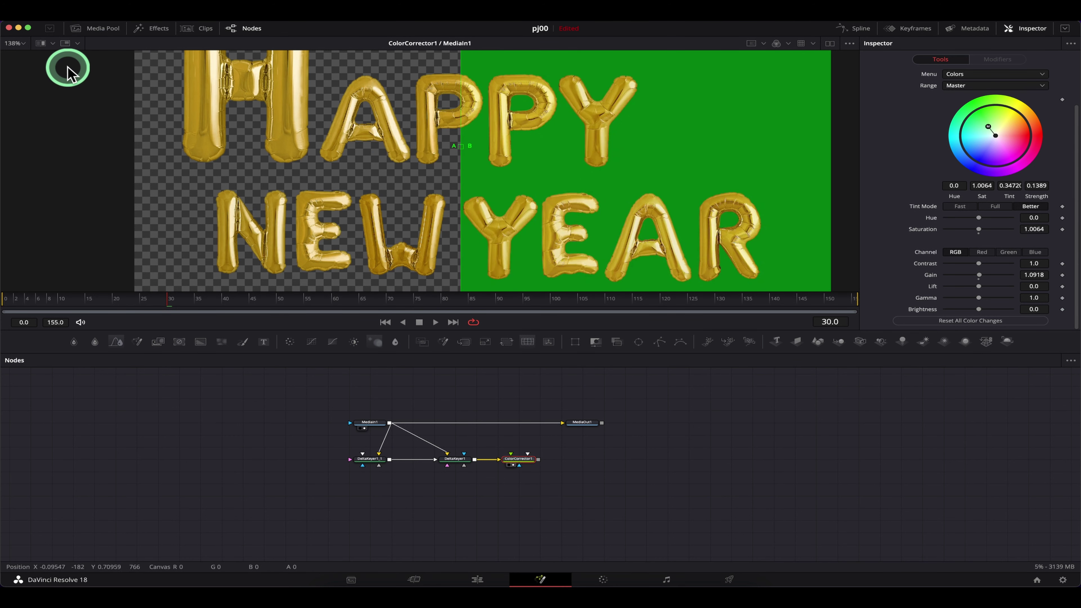
Step: Turn off the viewer's A/B split to check the corrected letters at frames 9 and 11, and return to the Edit page
{"action": "left_click", "coordinate": [40, 44]}
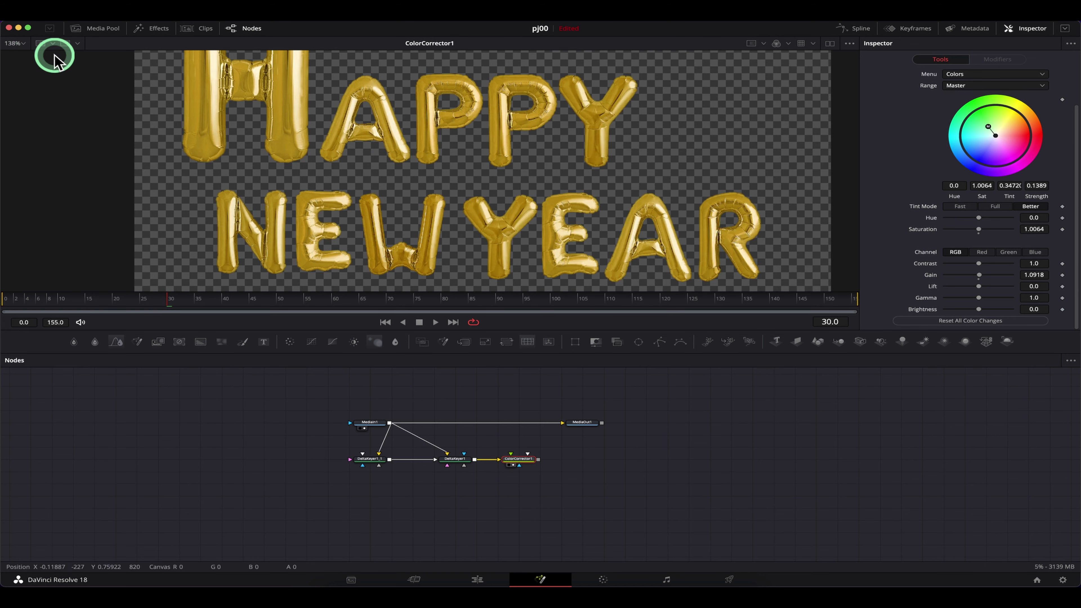
{"action": "scroll", "coordinate": [573, 186], "scroll_direction": "down", "scroll_amount": 5}
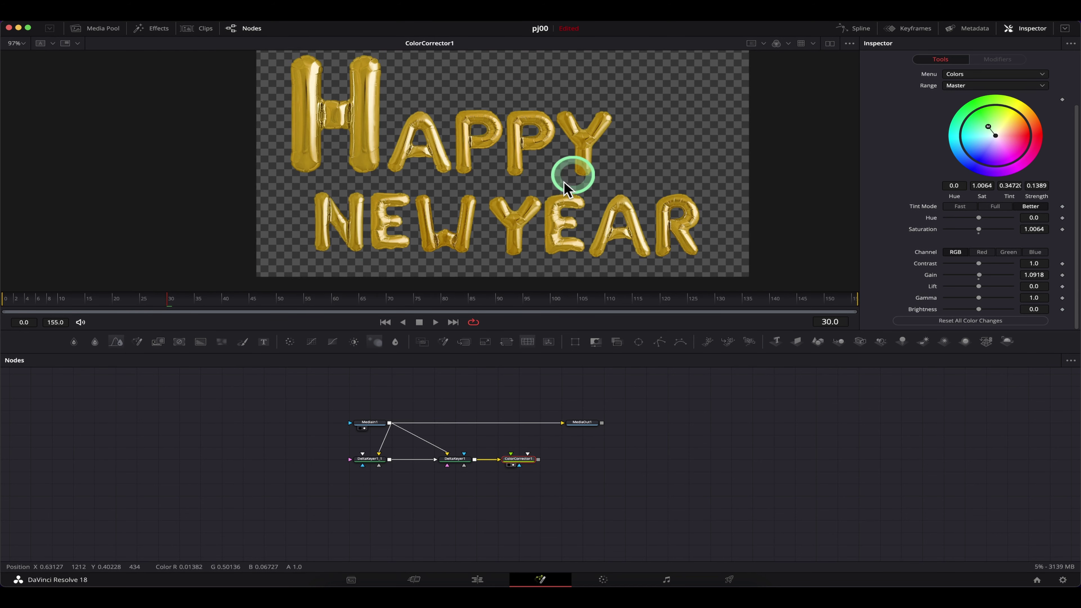
{"action": "left_click", "coordinate": [53, 299]}
{"action": "left_click", "coordinate": [50, 299]}
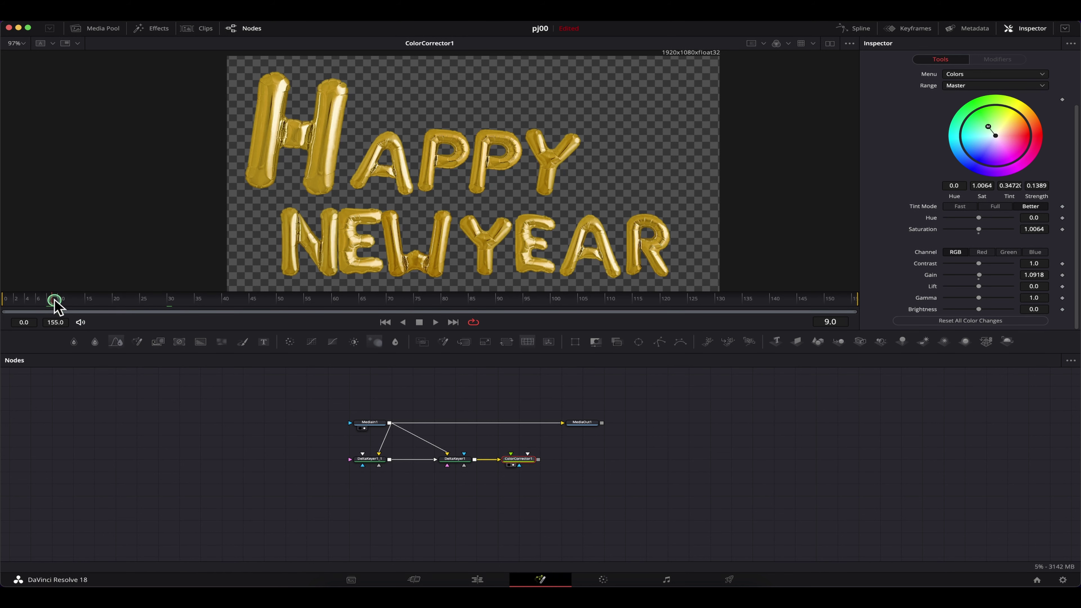
{"action": "left_click", "coordinate": [65, 298]}
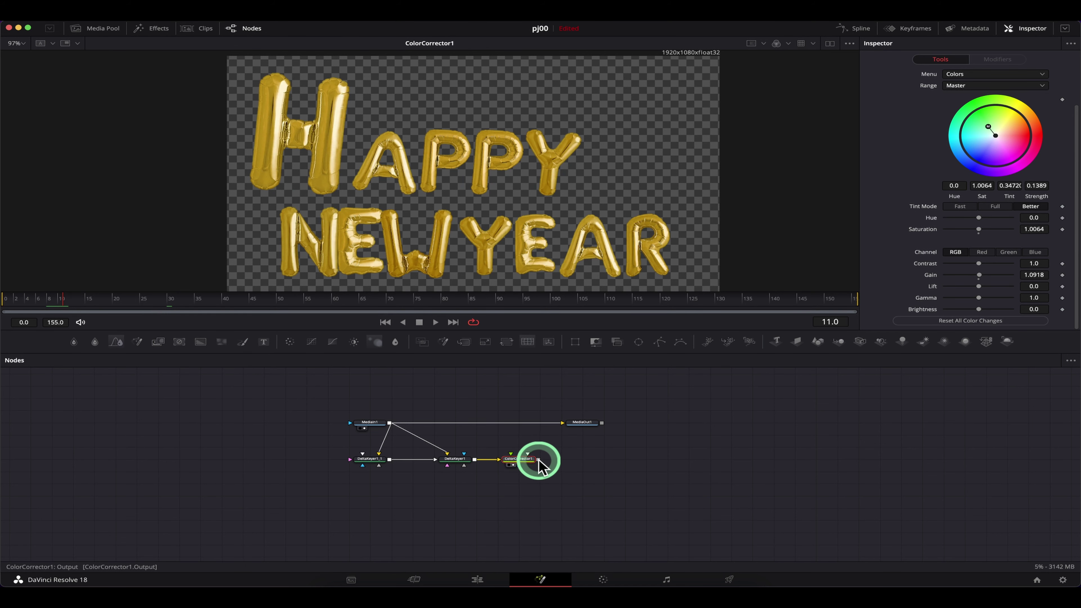
{"action": "left_click", "coordinate": [477, 579]}
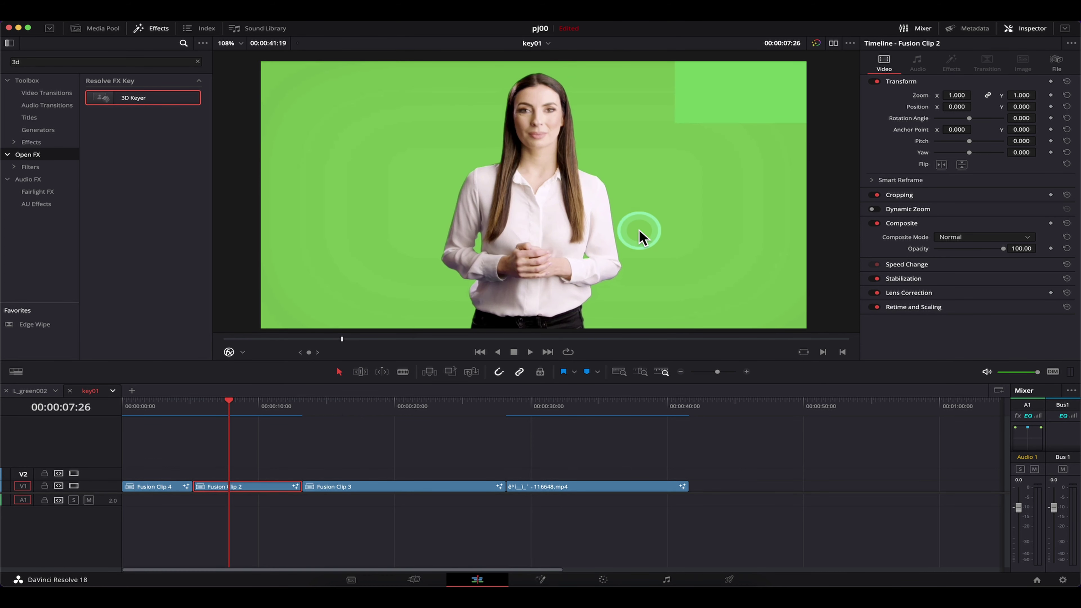
Step: Open Fusion Clip 2 on the Fusion page and preview the tomato footage in MediaIn4 up to frame 63
{"action": "left_click", "coordinate": [541, 579]}
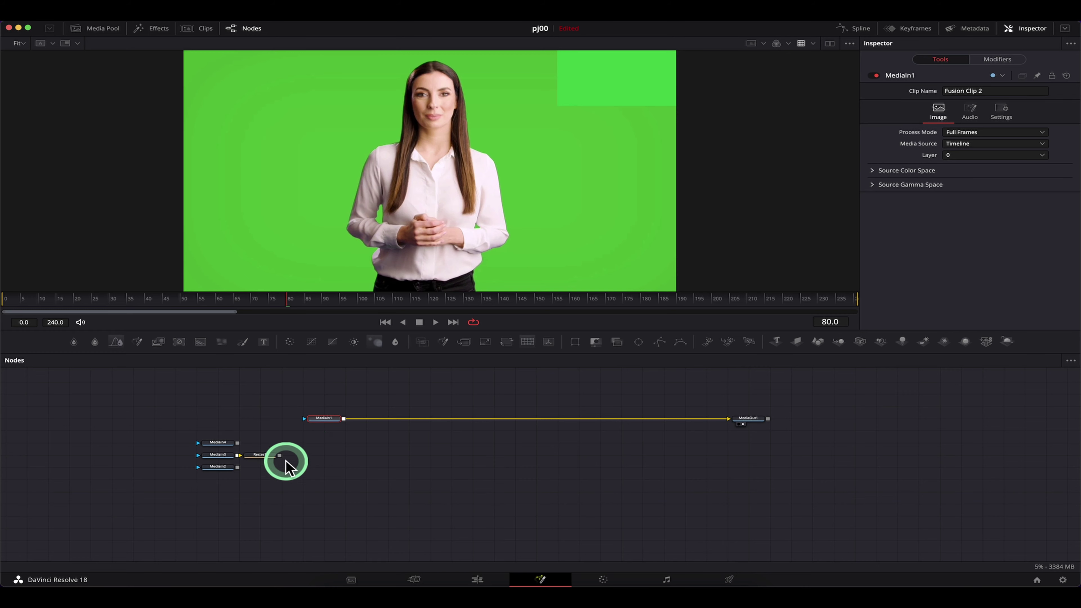
{"action": "left_click_drag", "start_coordinate": [286, 348], "coordinate": [466, 188]}
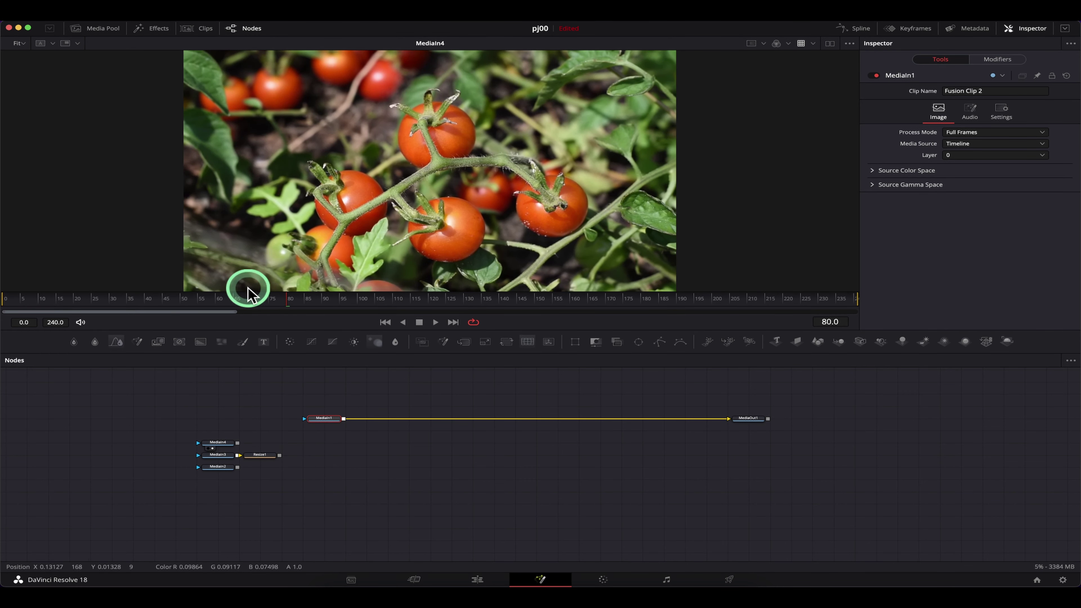
{"action": "left_click_drag", "start_coordinate": [246, 298], "coordinate": [193, 300]}
{"action": "key", "text": "space"}
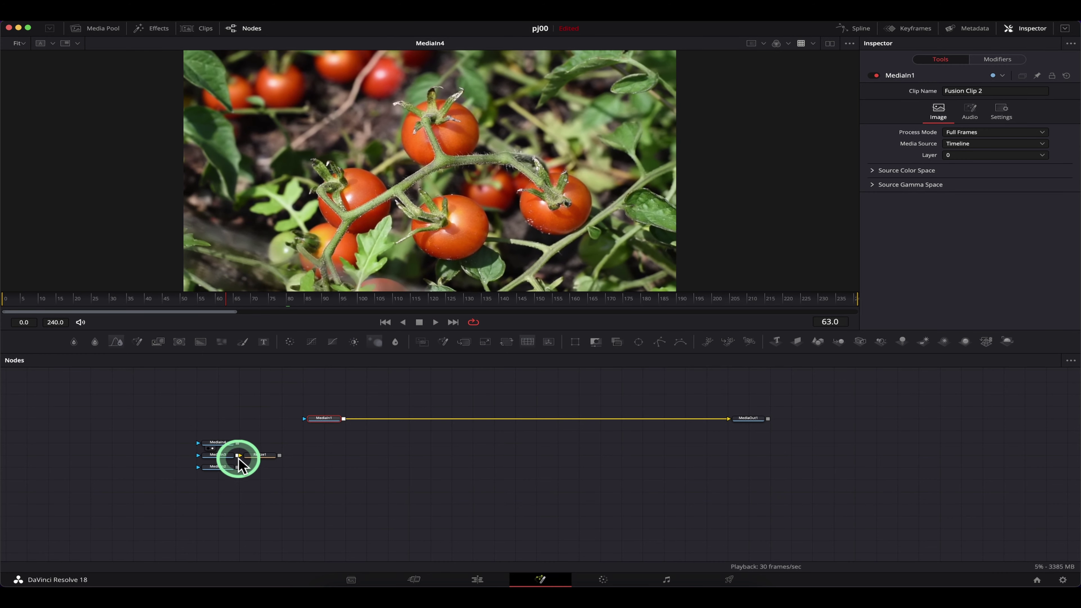
Step: Preview the forest path footage through MediaIn3 and Resize1, scrubbing between frames 121 and 35
{"action": "left_click_drag", "start_coordinate": [227, 458], "coordinate": [430, 102]}
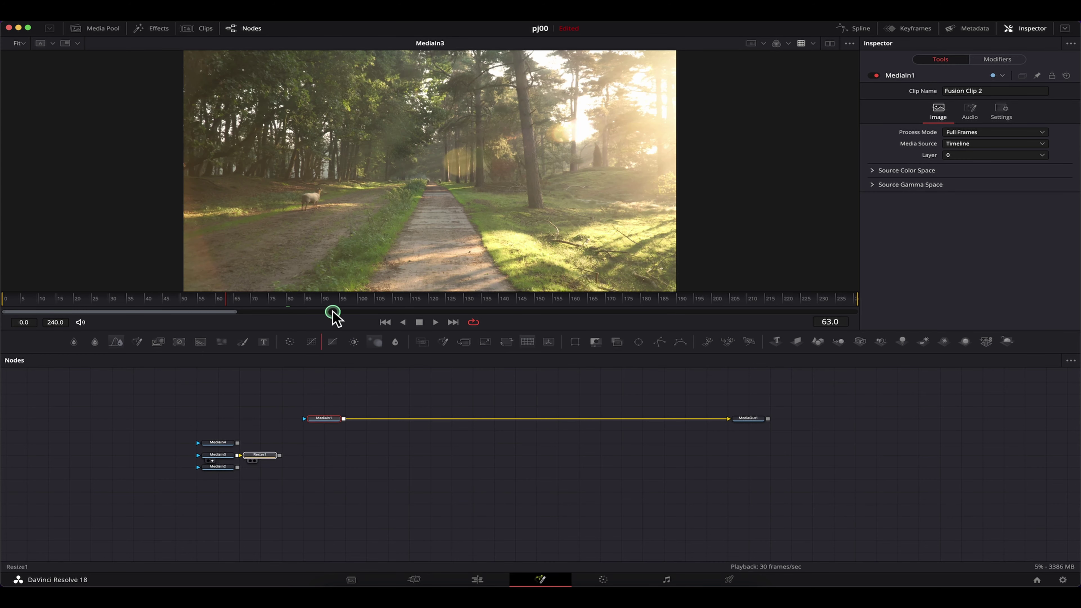
{"action": "left_click_drag", "start_coordinate": [172, 304], "coordinate": [431, 298]}
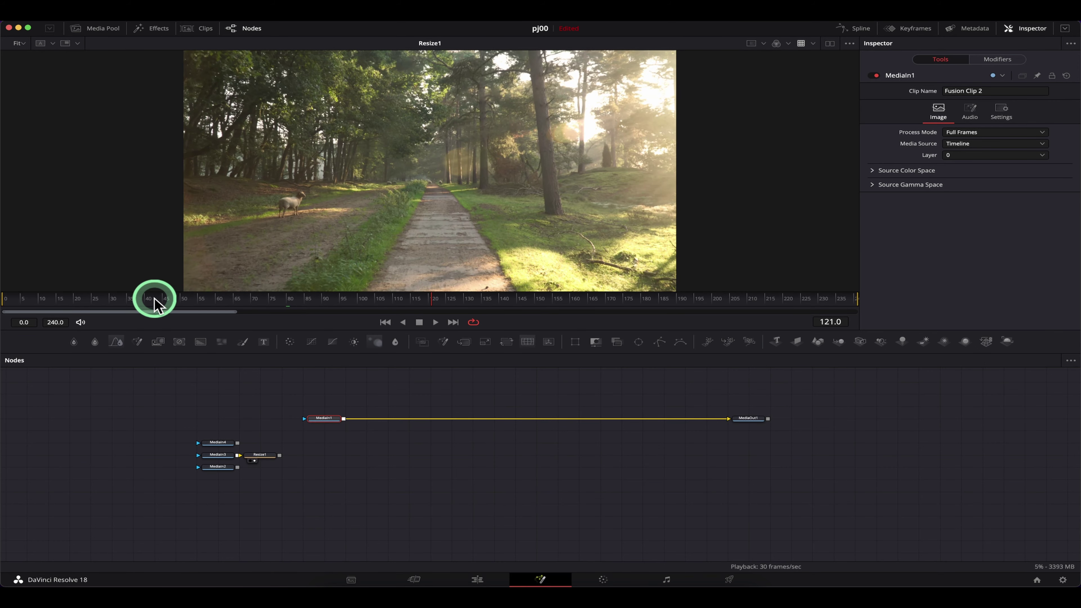
{"action": "left_click_drag", "start_coordinate": [154, 303], "coordinate": [129, 317]}
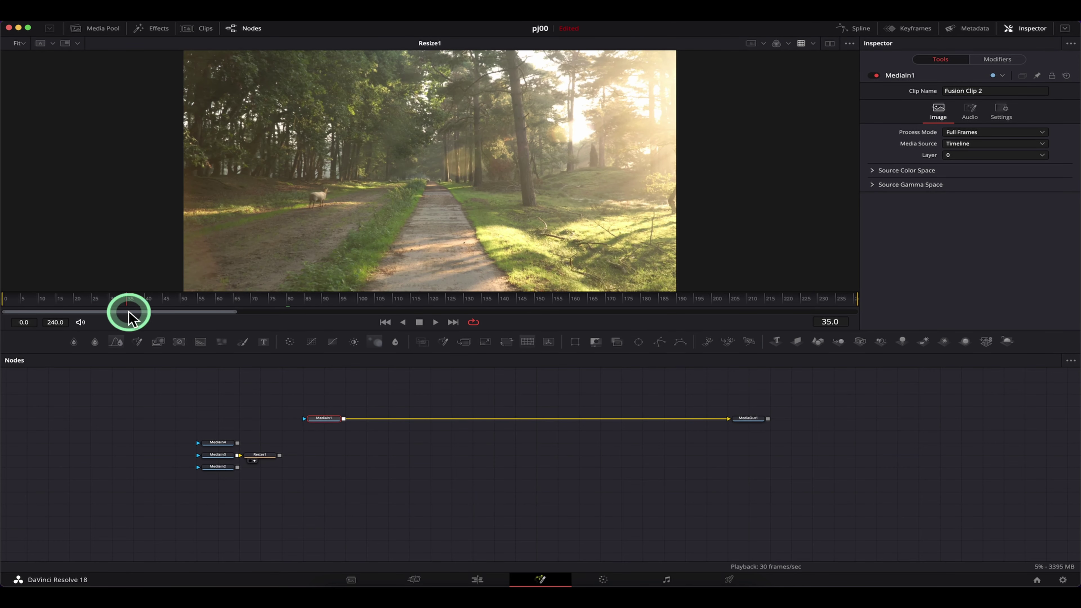
Step: Inspect Resize1's settings and compare its frame size in the viewer with that of MediaIn3
{"action": "left_click", "coordinate": [259, 456]}
{"action": "scroll", "coordinate": [273, 458], "scroll_direction": "up", "scroll_amount": 3}
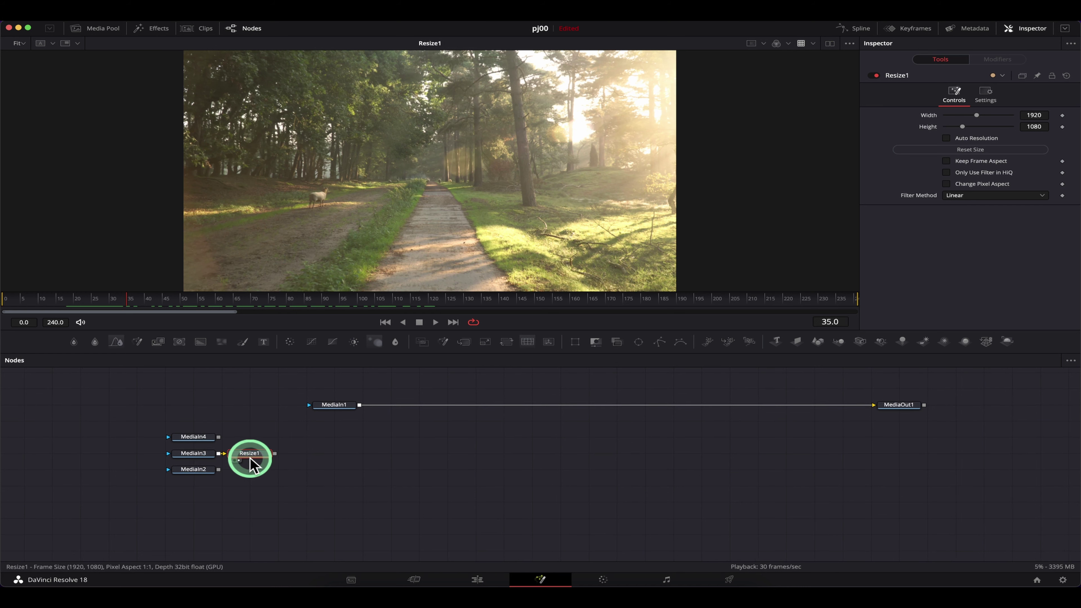
{"action": "scroll", "coordinate": [481, 161], "scroll_direction": "down", "scroll_amount": 3}
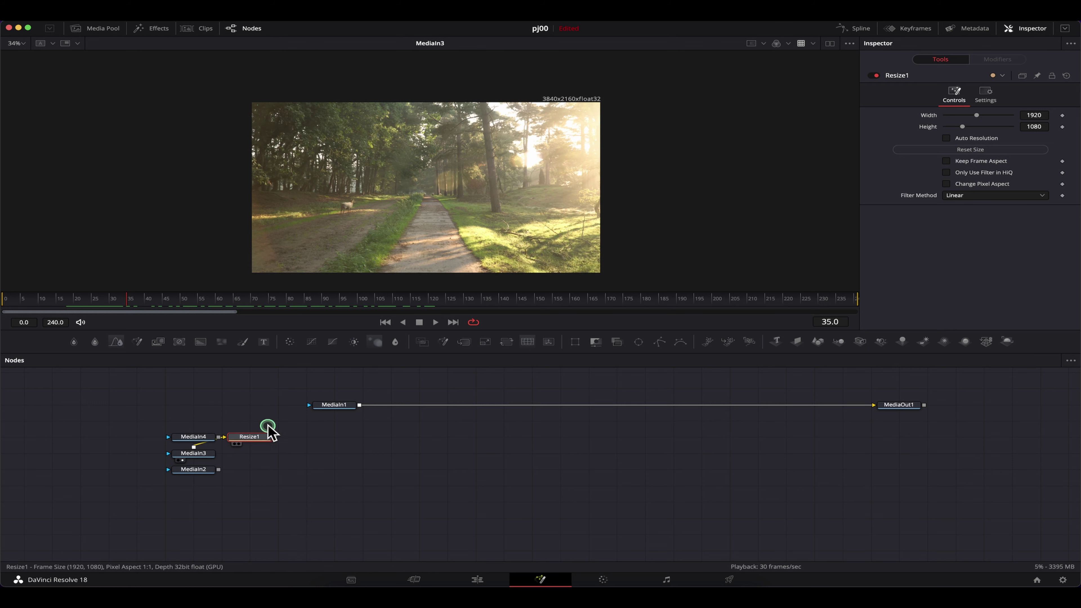
{"action": "left_click_drag", "start_coordinate": [249, 454], "coordinate": [476, 134]}
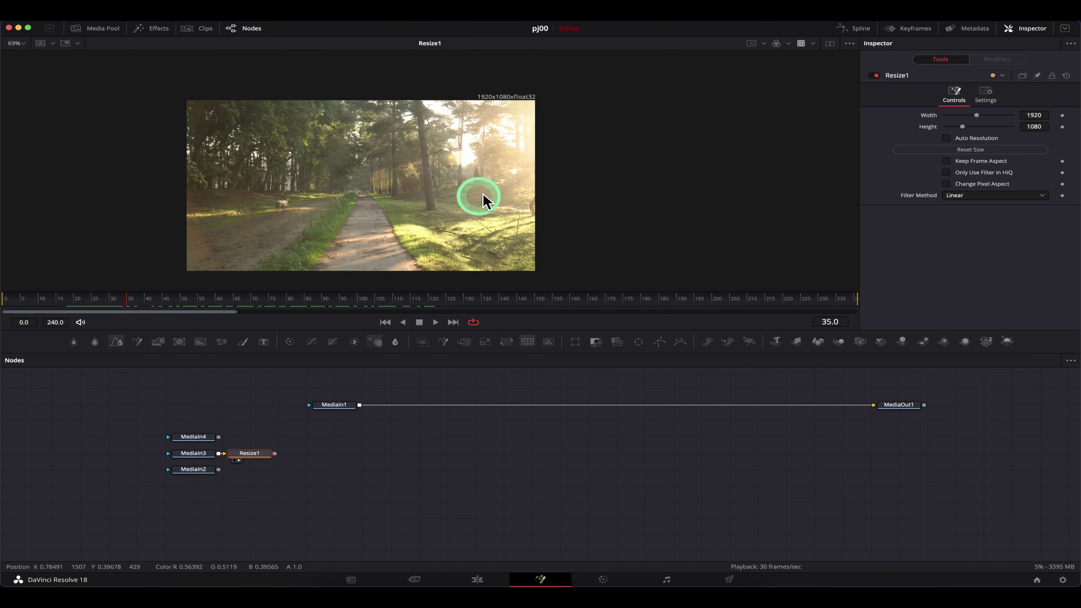
{"action": "scroll", "coordinate": [535, 168], "scroll_direction": "up", "scroll_amount": 5}
{"action": "scroll", "coordinate": [509, 167], "scroll_direction": "down", "scroll_amount": 5}
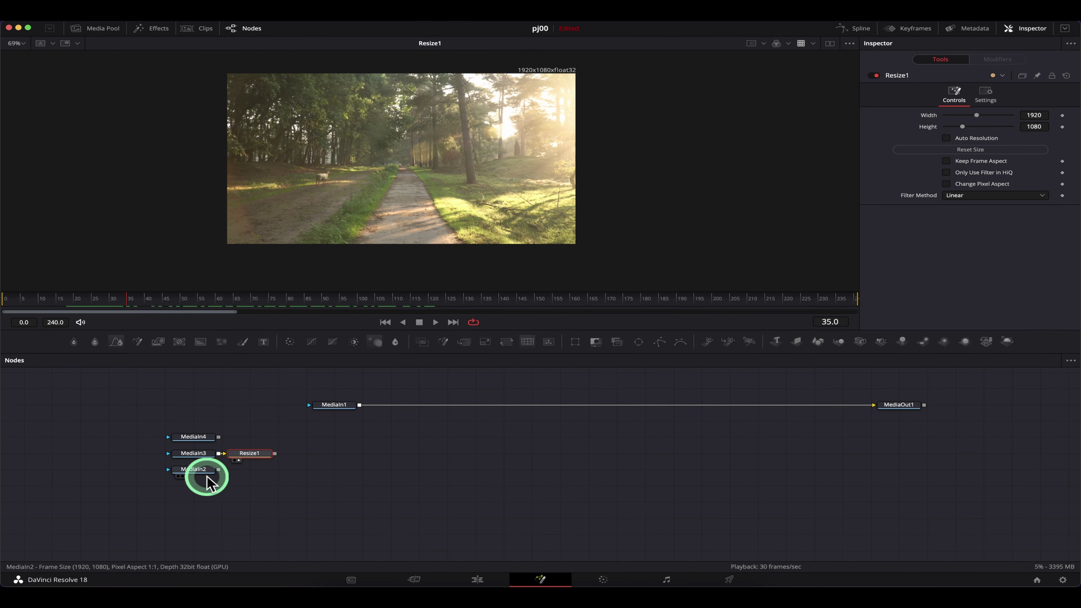
Step: Preview the cloud footage in MediaIn2, scrub to frame 20, and view the green-screen woman in MediaIn1
{"action": "left_click_drag", "start_coordinate": [199, 473], "coordinate": [430, 162]}
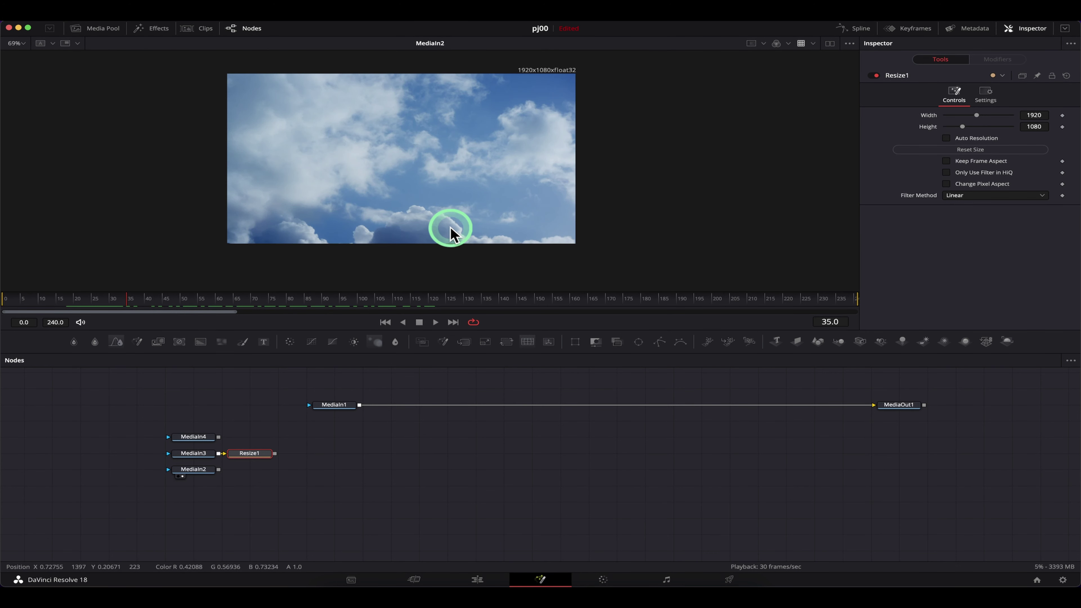
{"action": "left_click_drag", "start_coordinate": [212, 306], "coordinate": [77, 306]}
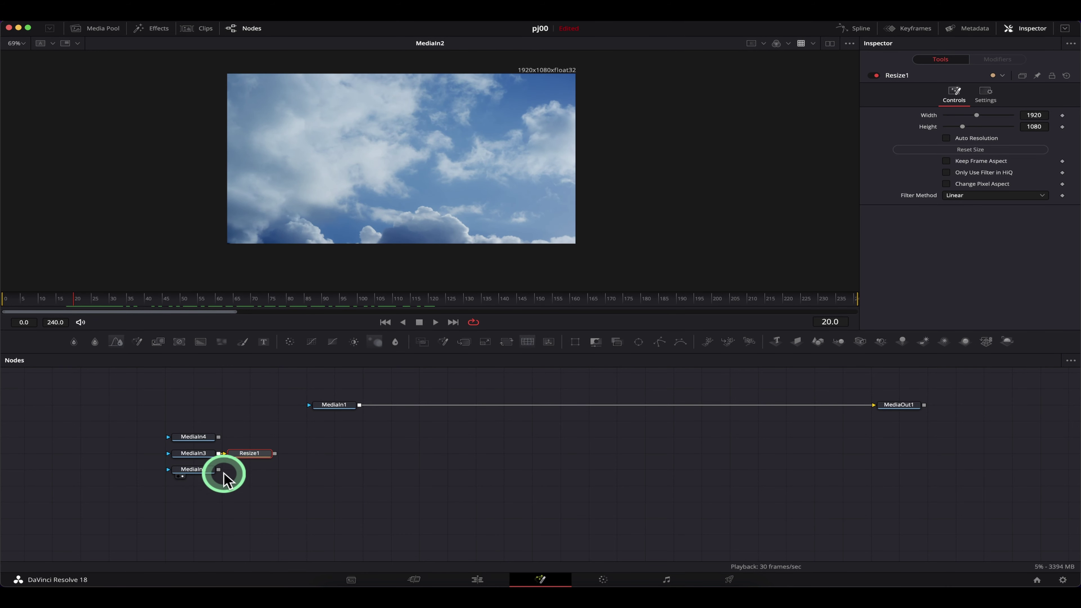
{"action": "scroll", "coordinate": [483, 443], "scroll_direction": "right", "scroll_amount": 3}
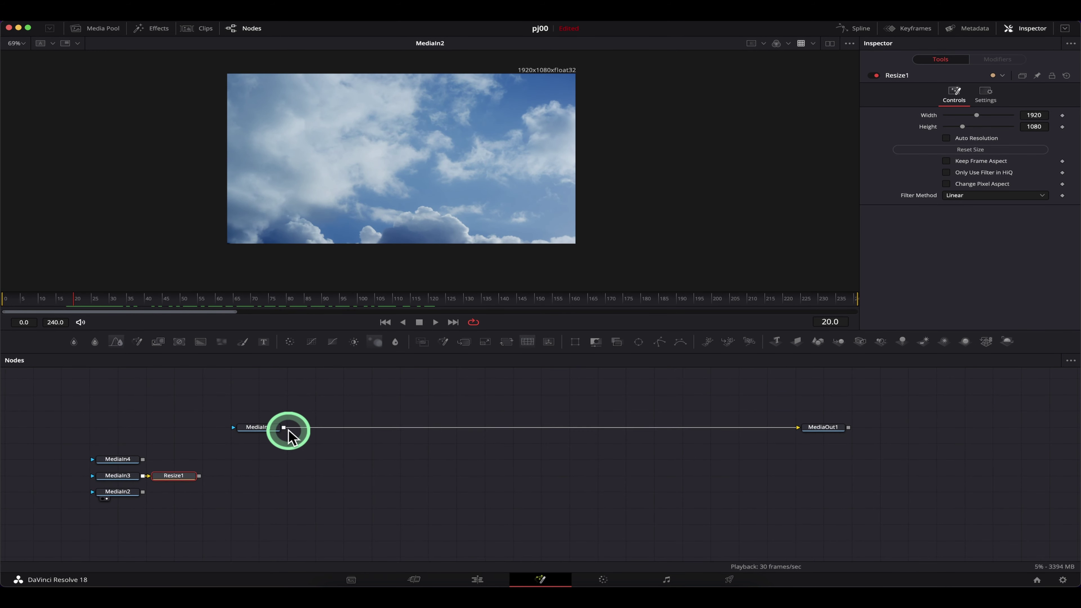
{"action": "left_click_drag", "start_coordinate": [279, 428], "coordinate": [387, 283]}
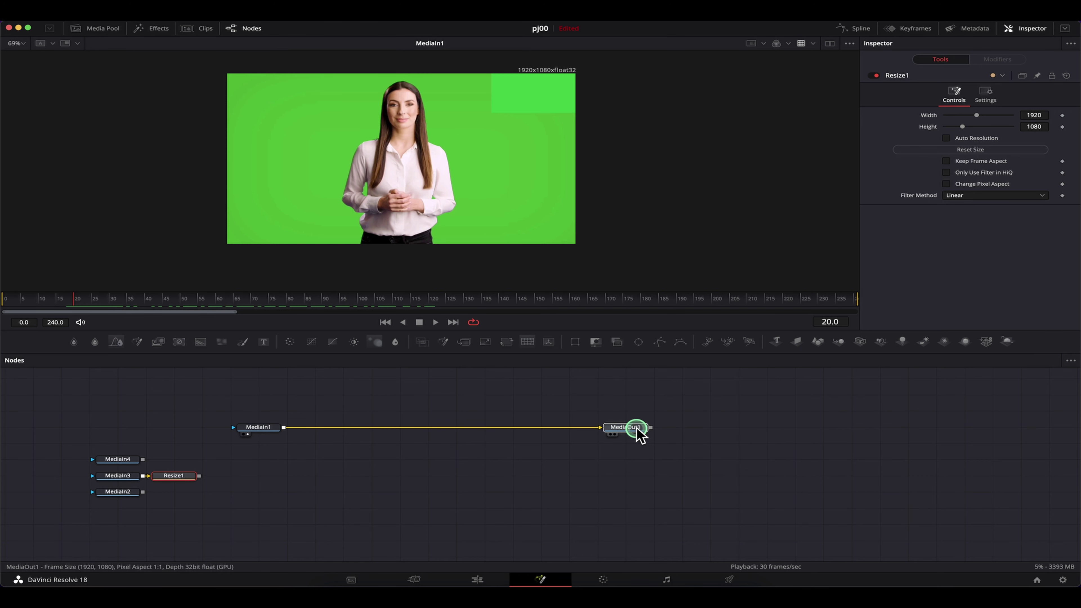
Step: Move MediaOut1 closer to MediaIn1 and add a Delta Keyer node below the line connecting them
{"action": "left_click", "coordinate": [639, 428]}
{"action": "scroll", "coordinate": [643, 426], "scroll_direction": "left", "scroll_amount": 3}
{"action": "left_click", "coordinate": [367, 450]}
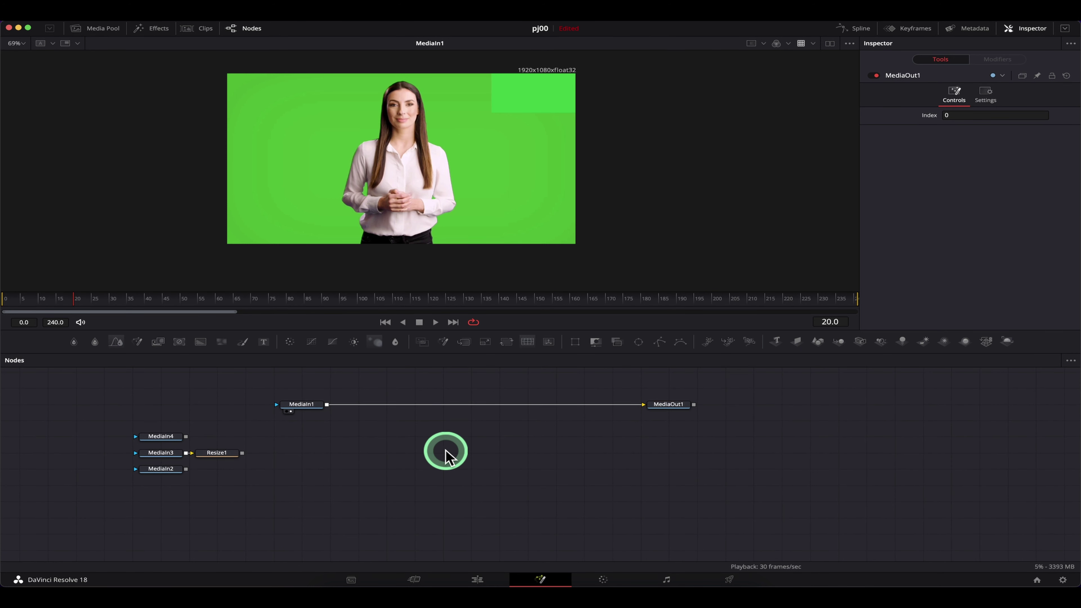
{"action": "key", "text": "shift+space"}
{"action": "type", "text": "delta"}
{"action": "key", "text": "Return"}
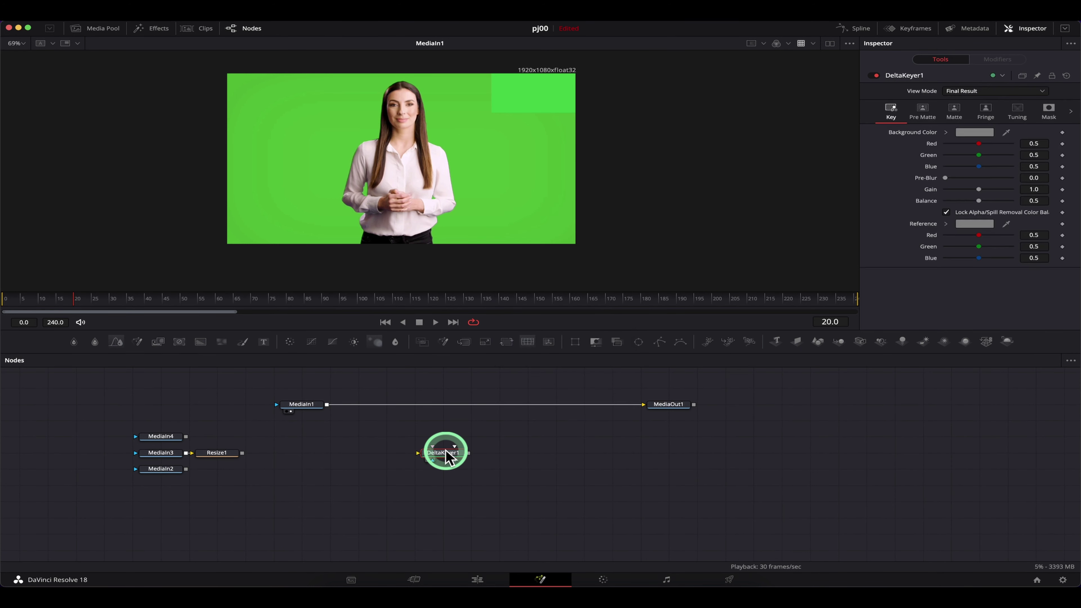
Step: Connect MediaIn1's output to DeltaKeyer1 and show the keyer's result in the viewer
{"action": "left_click", "coordinate": [460, 497]}
{"action": "left_click_drag", "start_coordinate": [330, 405], "coordinate": [432, 453]}
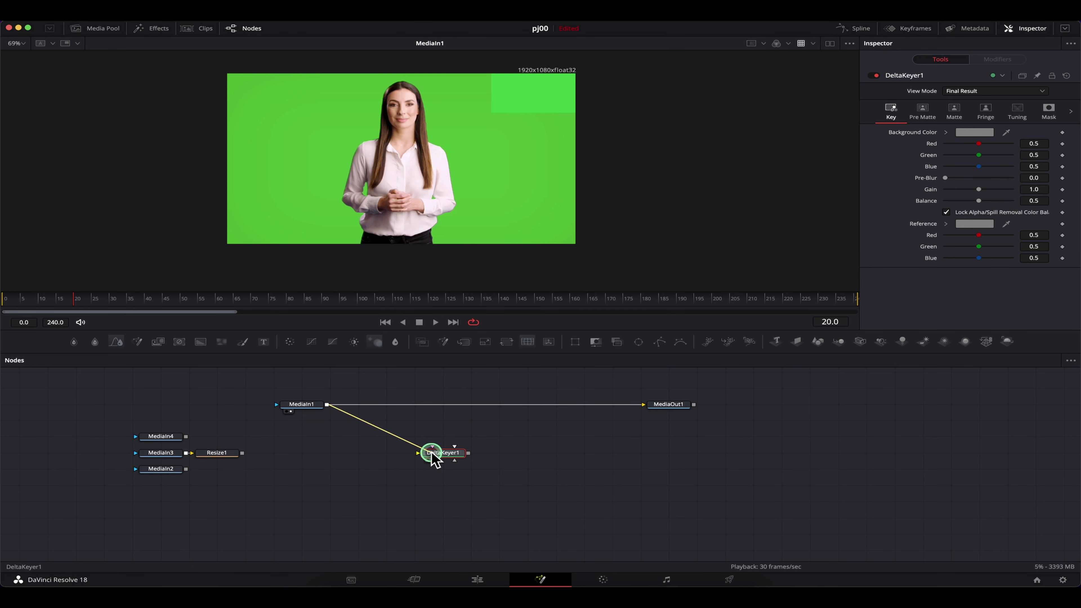
{"action": "scroll", "coordinate": [450, 172], "scroll_direction": "up", "scroll_amount": 3}
{"action": "key", "text": "ctrl+f"}
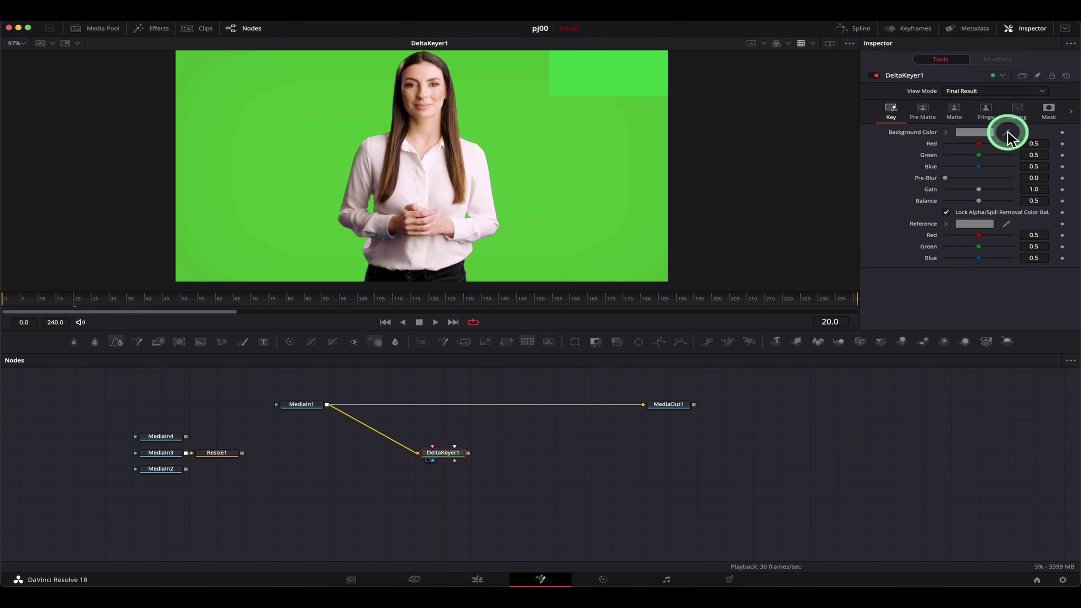
Step: Sample the green beside the woman as DeltaKeyer1's background color and switch the viewer to the alpha channel
{"action": "left_click_drag", "start_coordinate": [1007, 134], "coordinate": [502, 172]}
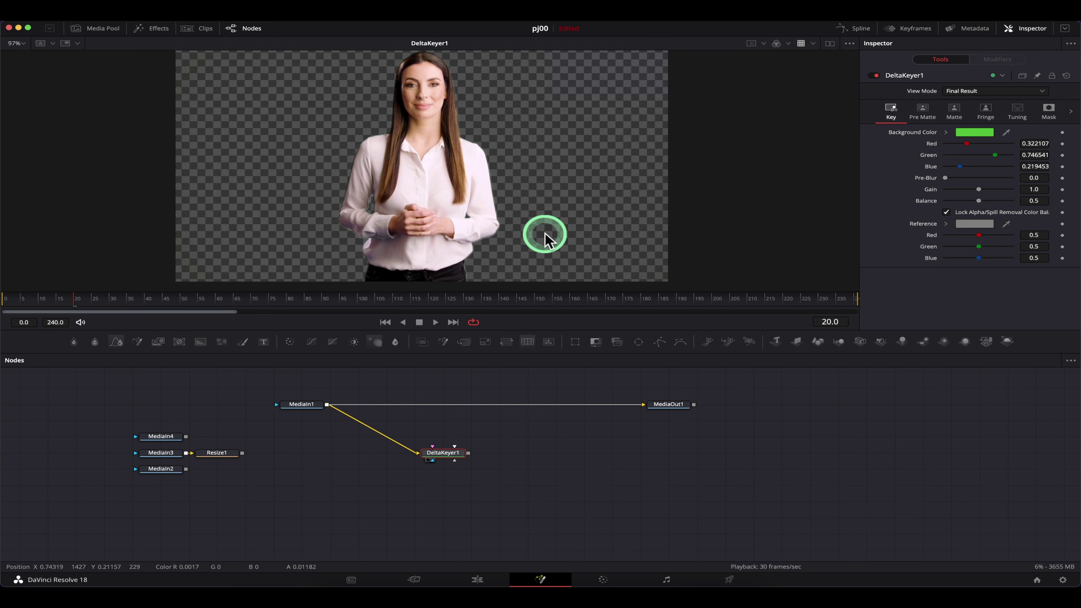
{"action": "key", "text": "a"}
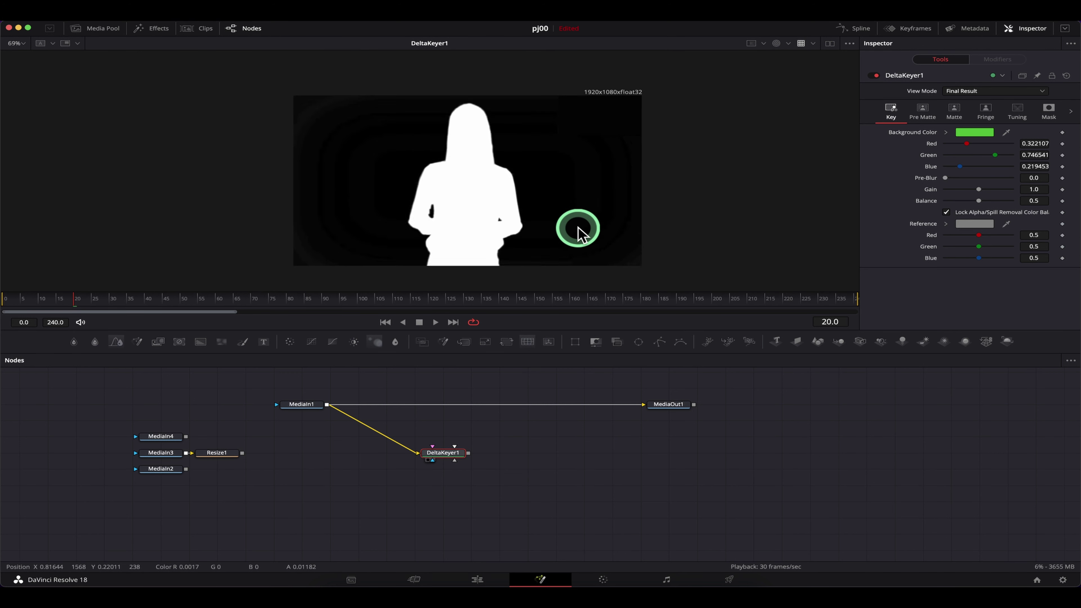
Step: Examine the alpha matte for leftover gray in the background, especially toward the frame's corners and edges
{"action": "scroll", "coordinate": [572, 236], "scroll_direction": "right", "scroll_amount": 2}
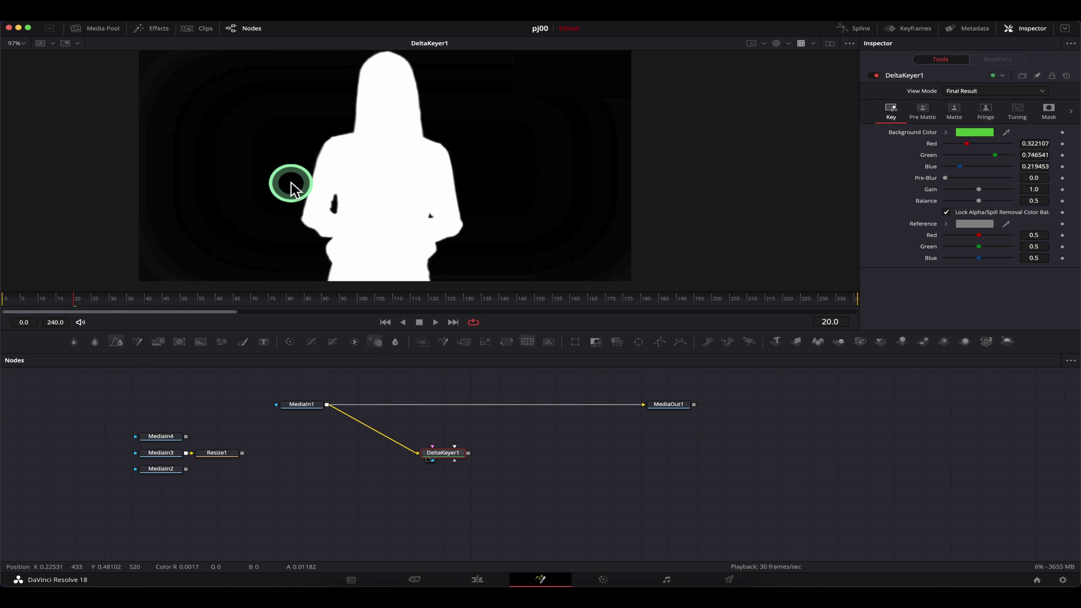
{"action": "scroll", "coordinate": [519, 201], "scroll_direction": "down", "scroll_amount": 2}
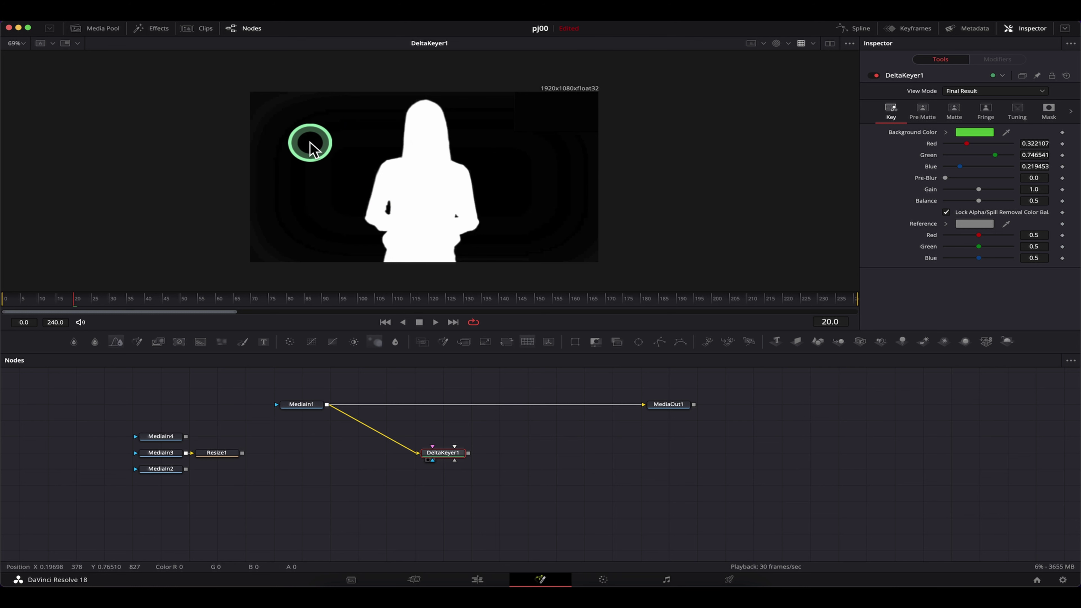
{"action": "scroll", "coordinate": [320, 157], "scroll_direction": "up", "scroll_amount": 2}
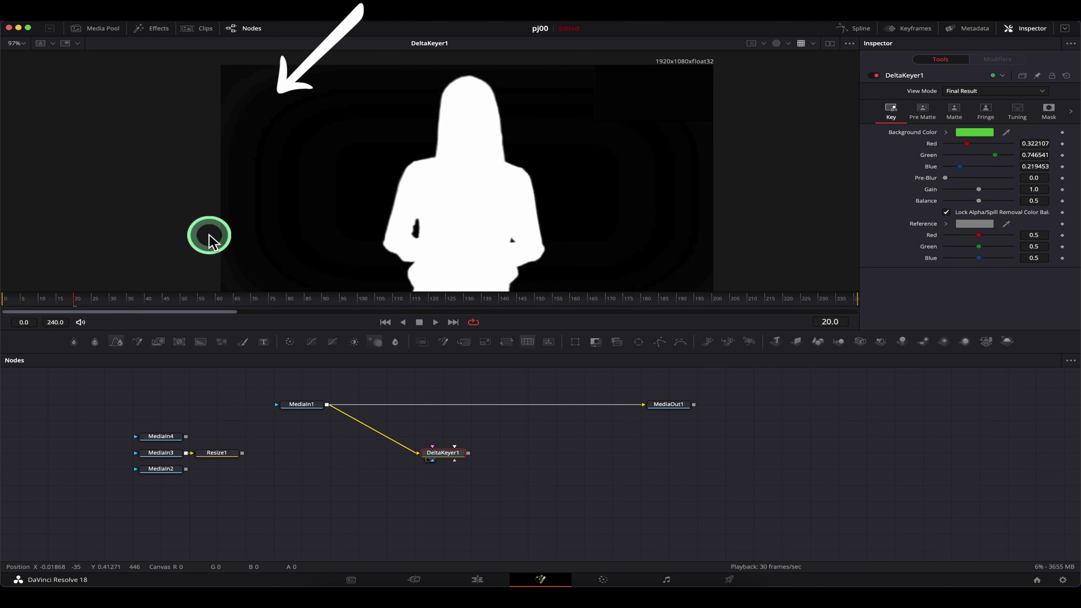
{"action": "scroll", "coordinate": [595, 235], "scroll_direction": "down", "scroll_amount": 2}
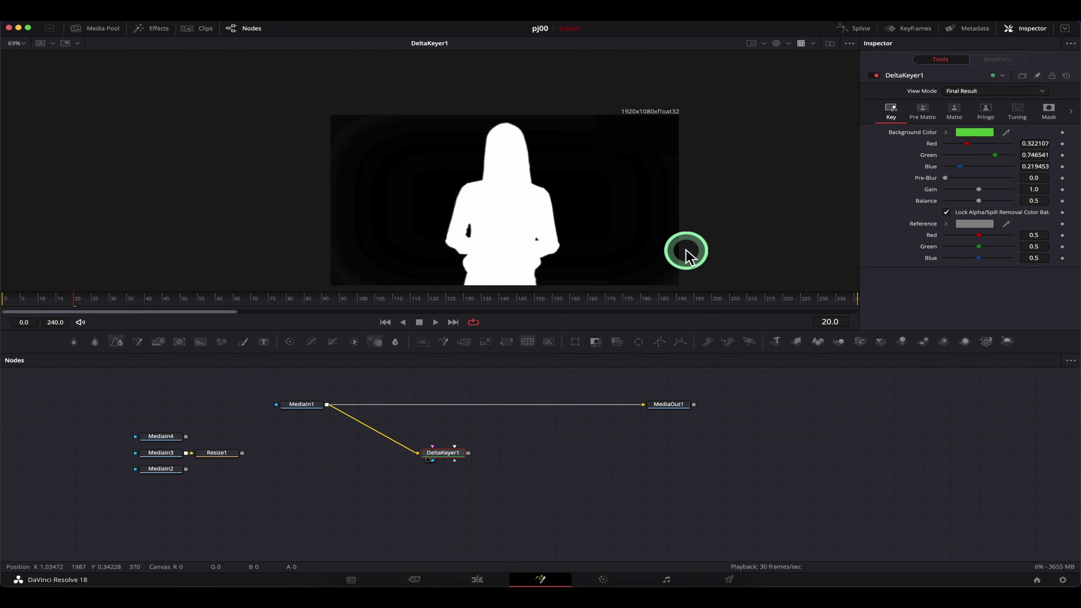
{"action": "scroll", "coordinate": [596, 185], "scroll_direction": "up", "scroll_amount": 2}
{"action": "scroll", "coordinate": [572, 194], "scroll_direction": "down", "scroll_amount": 2}
{"action": "scroll", "coordinate": [554, 187], "scroll_direction": "up", "scroll_amount": 2}
{"action": "scroll", "coordinate": [554, 188], "scroll_direction": "down", "scroll_amount": 2}
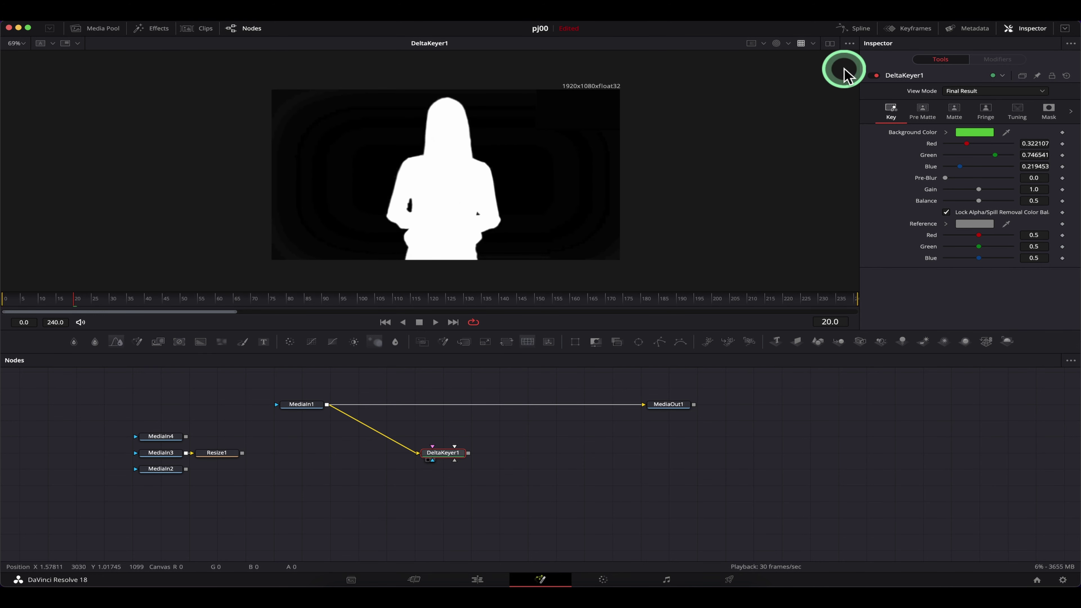
Step: Show the viewer's Gain and Gamma controls and raise the Gamma slightly to exaggerate the matte's dark areas
{"action": "left_click", "coordinate": [850, 44]}
{"action": "left_click", "coordinate": [830, 116]}
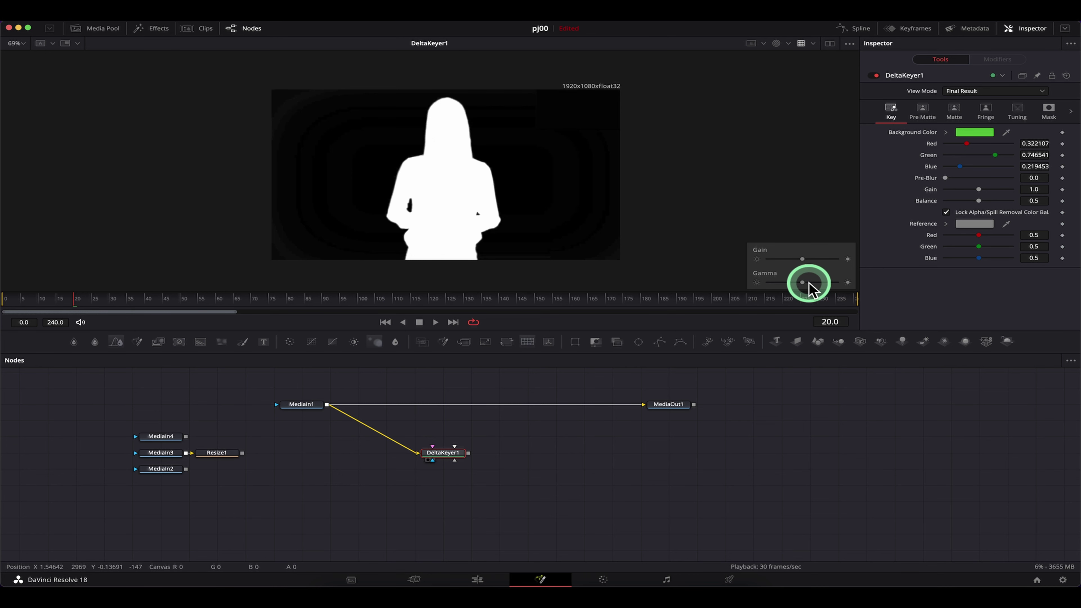
{"action": "left_click_drag", "start_coordinate": [804, 283], "coordinate": [810, 284]}
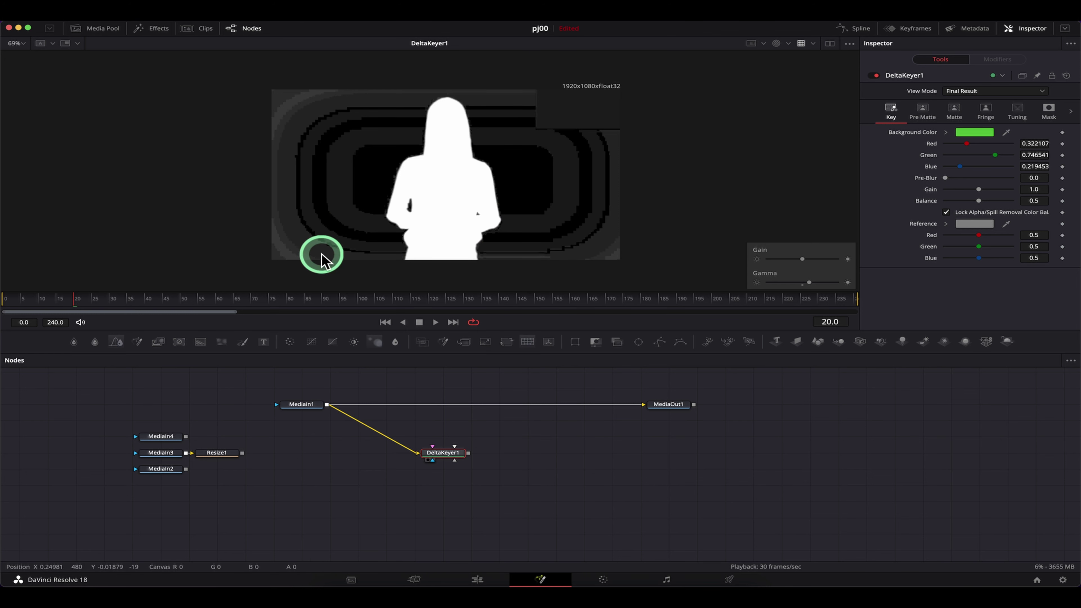
Step: Check the matte's background at several frames, including 73, ending at frame 38
{"action": "left_click", "coordinate": [199, 300]}
{"action": "left_click", "coordinate": [267, 302]}
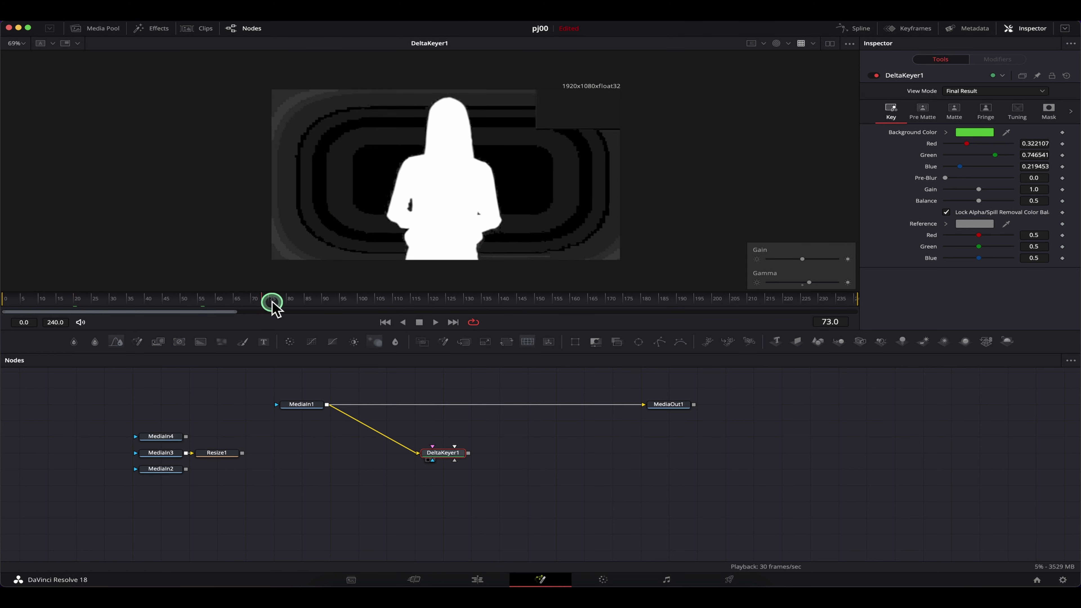
{"action": "left_click_drag", "start_coordinate": [164, 302], "coordinate": [137, 304]}
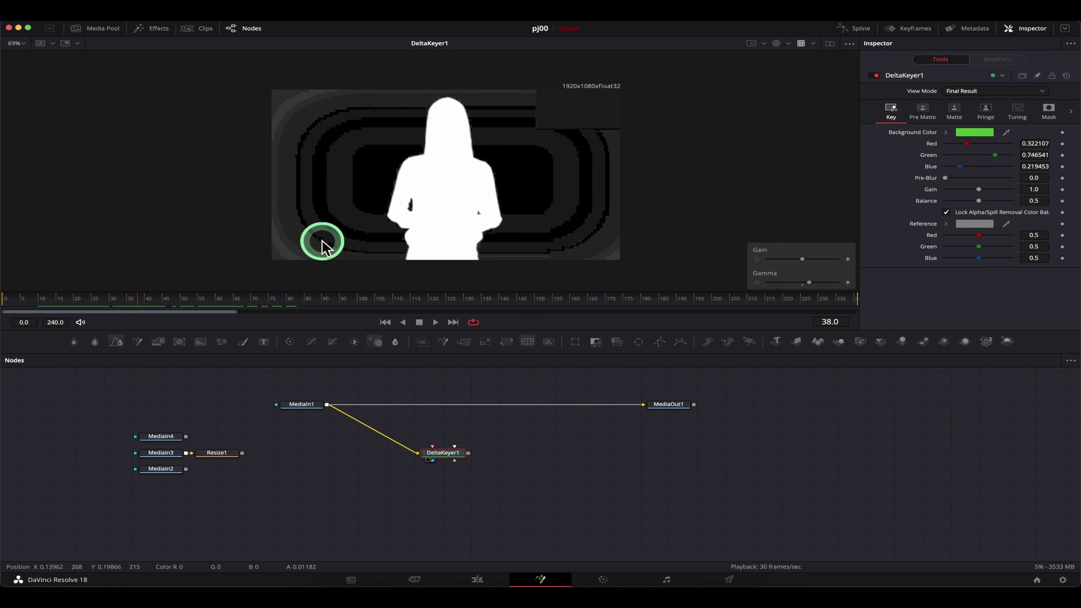
Step: Add a Polygon mask node beside DeltaKeyer1 and connect it to the keyer's garbage matte input
{"action": "left_click", "coordinate": [520, 446]}
{"action": "left_click", "coordinate": [656, 343]}
{"action": "left_click_drag", "start_coordinate": [554, 455], "coordinate": [453, 454]}
{"action": "left_click", "coordinate": [475, 468]}
{"action": "left_click_drag", "start_coordinate": [526, 453], "coordinate": [527, 436]}
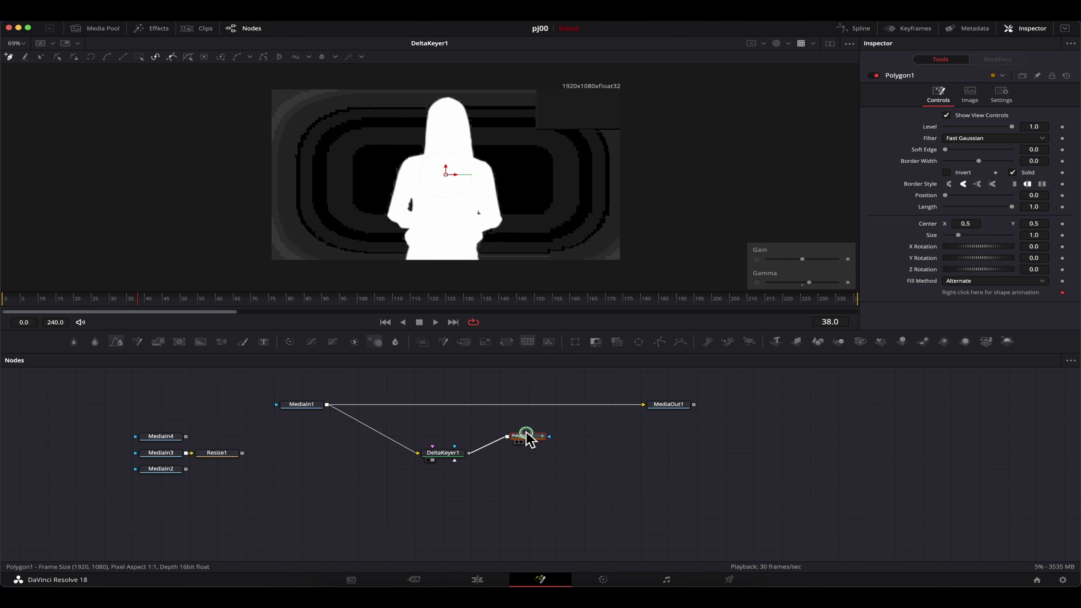
Step: Draw a closed polygon loosely around the woman's silhouette and invert the Polygon1 mask
{"action": "left_click", "coordinate": [366, 210]}
{"action": "left_click", "coordinate": [430, 91]}
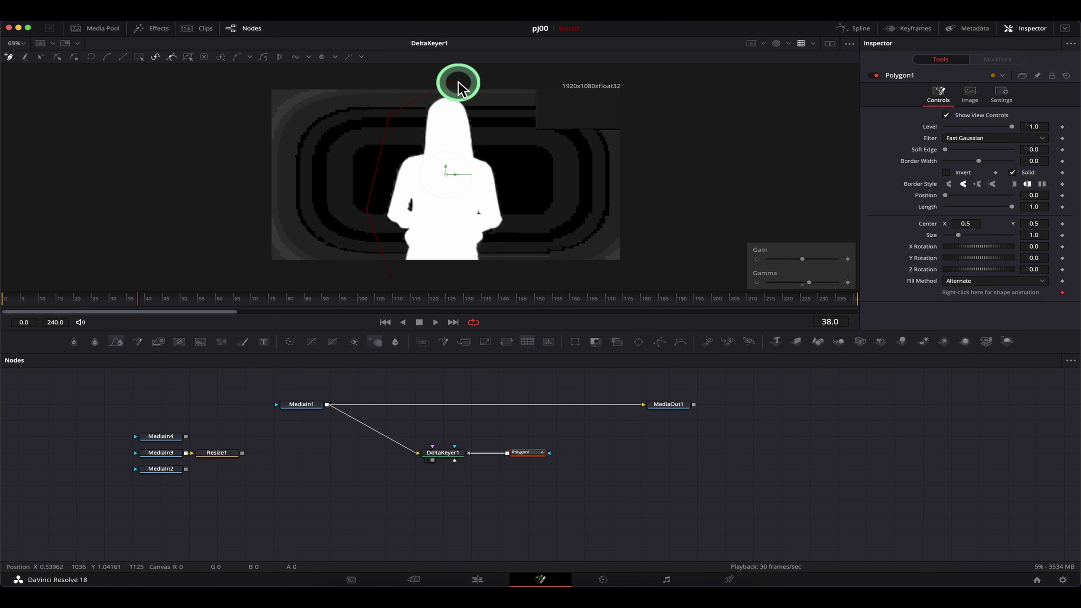
{"action": "left_click", "coordinate": [449, 90]}
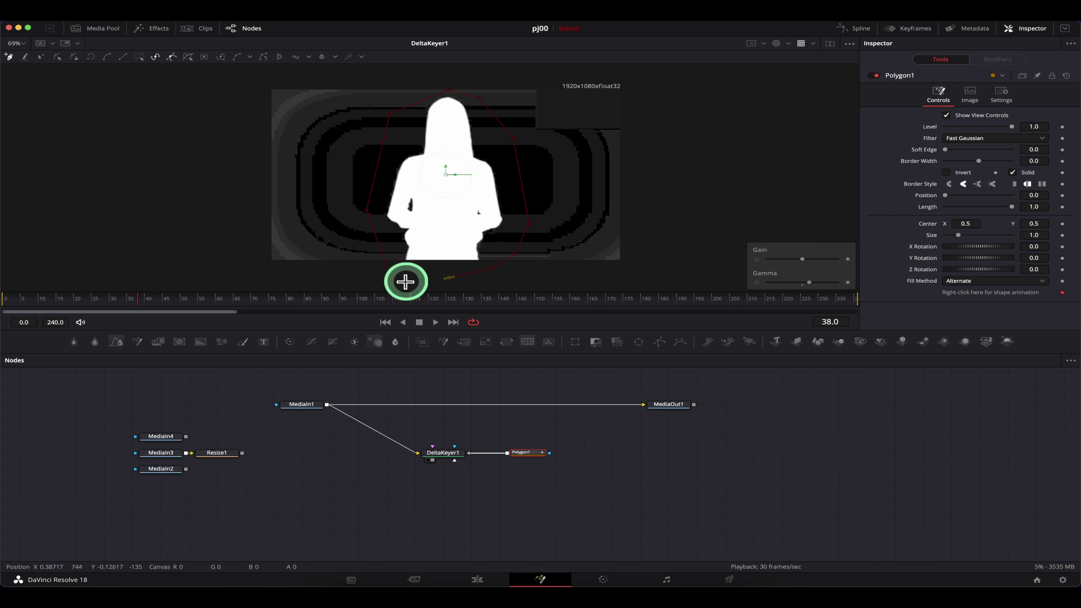
{"action": "left_click", "coordinate": [389, 276]}
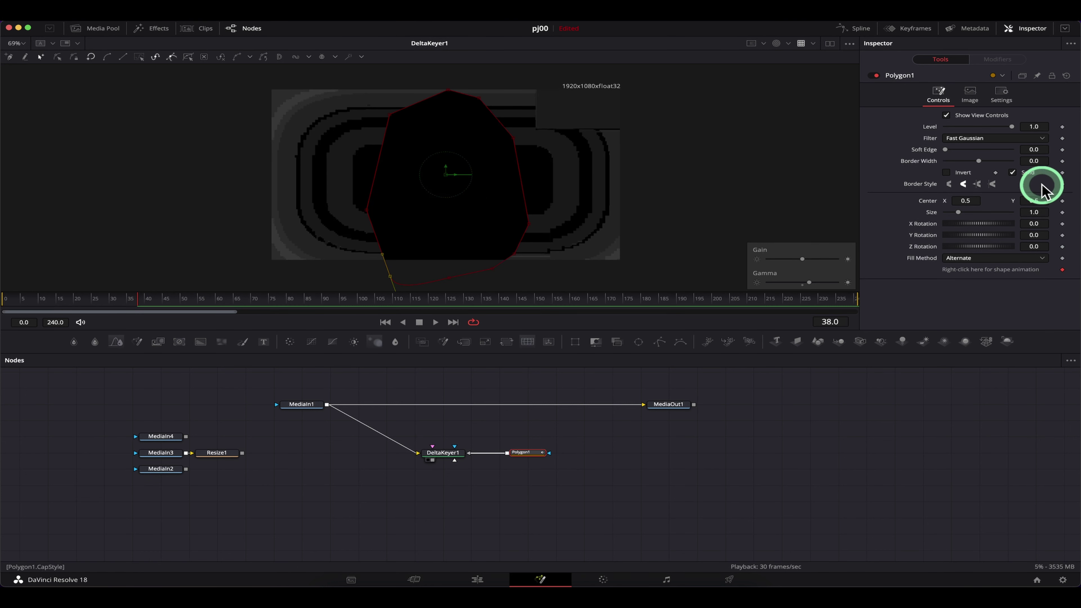
{"action": "left_click", "coordinate": [946, 173]}
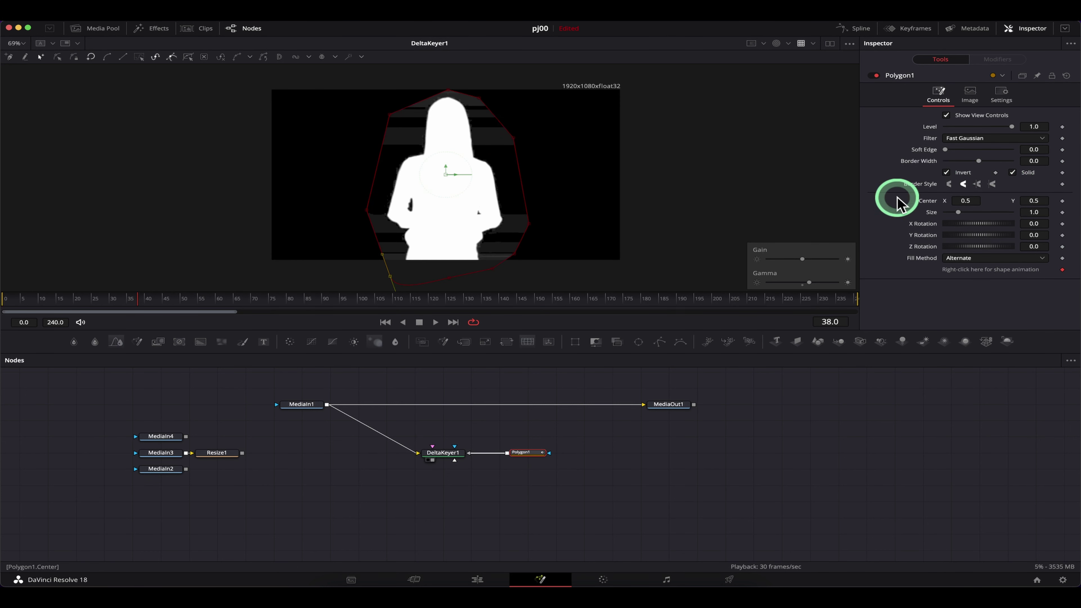
Step: Select all points of the polygon around the woman and smooth its outline
{"action": "scroll", "coordinate": [350, 126], "scroll_direction": "down", "scroll_amount": 2}
{"action": "left_click_drag", "start_coordinate": [288, 89], "coordinate": [521, 198]}
{"action": "scroll", "coordinate": [541, 234], "scroll_direction": "up", "scroll_amount": 2}
{"action": "scroll", "coordinate": [585, 226], "scroll_direction": "down", "scroll_amount": 1}
{"action": "key", "text": "shift+s"}
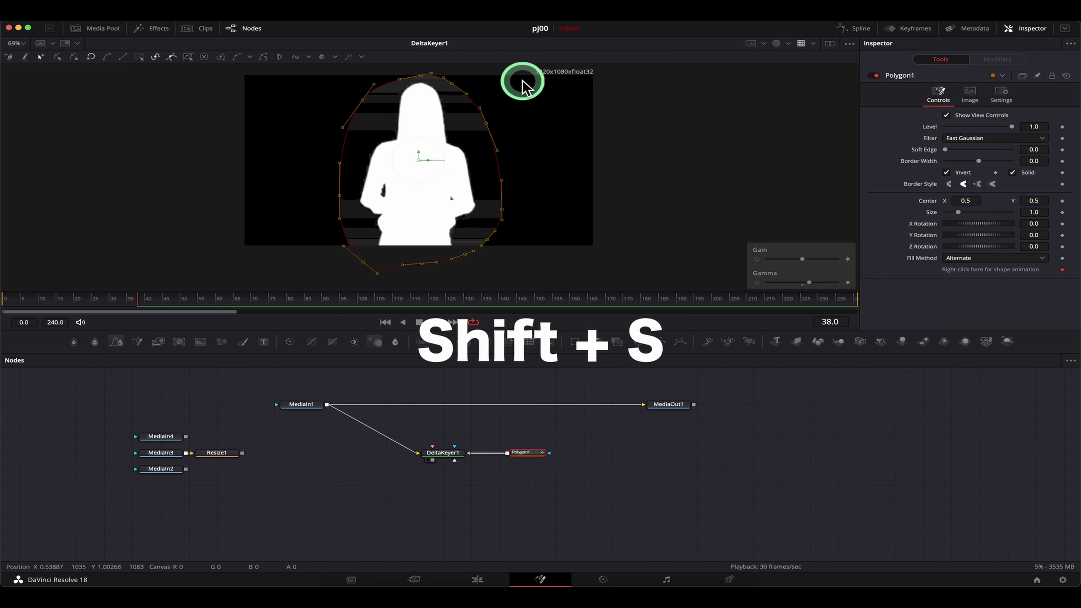
Step: Reset the viewer gamma to its default and examine DeltaKeyer1's keyed result in colour around the woman's blouse and hands
{"action": "left_click", "coordinate": [418, 74]}
{"action": "left_click", "coordinate": [419, 76]}
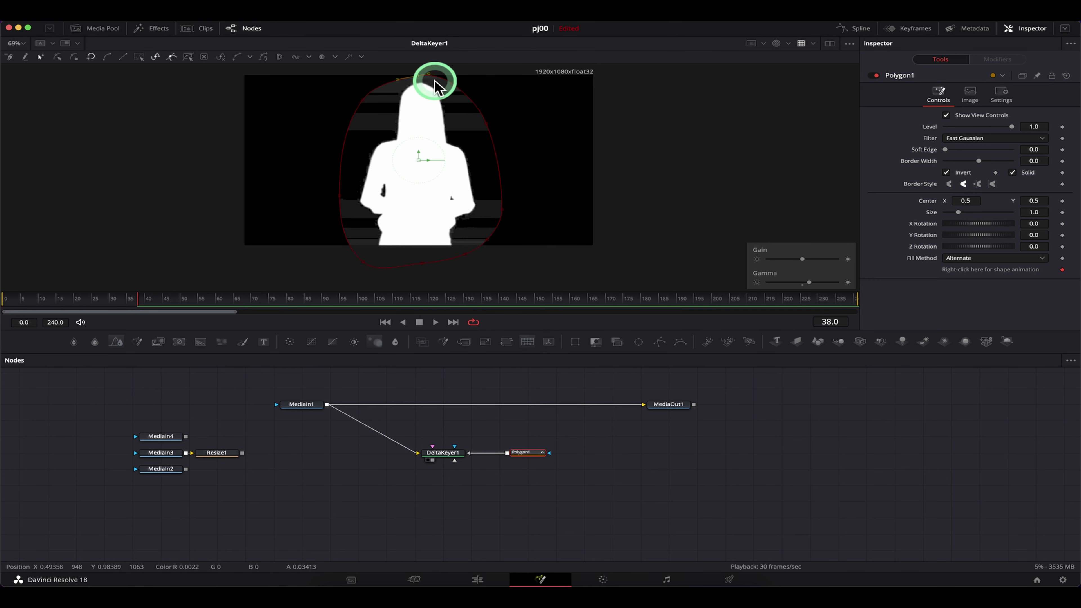
{"action": "left_click", "coordinate": [443, 454]}
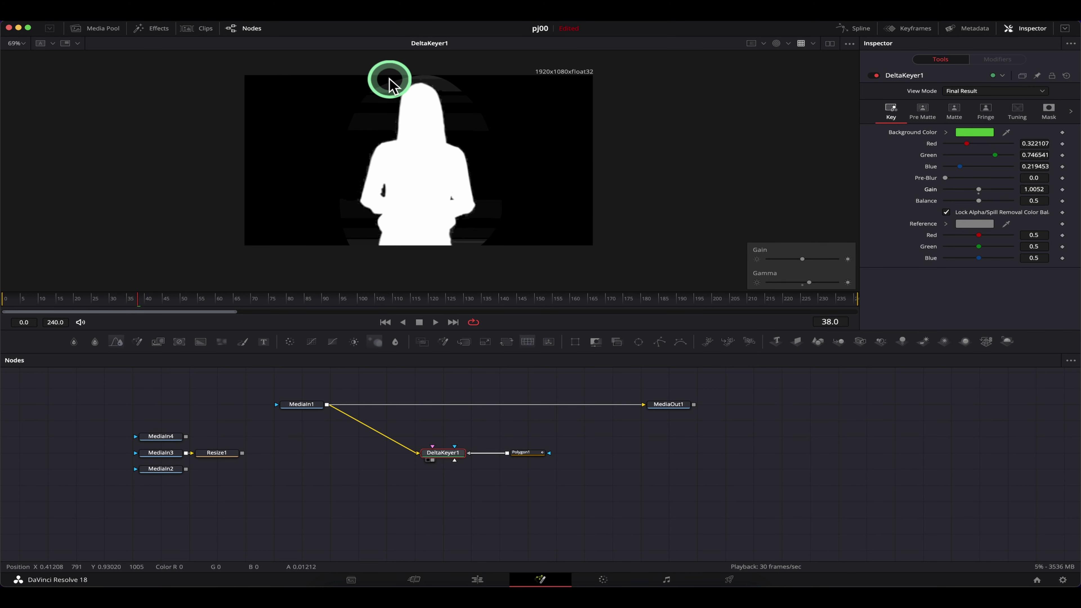
{"action": "left_click_drag", "start_coordinate": [807, 284], "coordinate": [803, 282]}
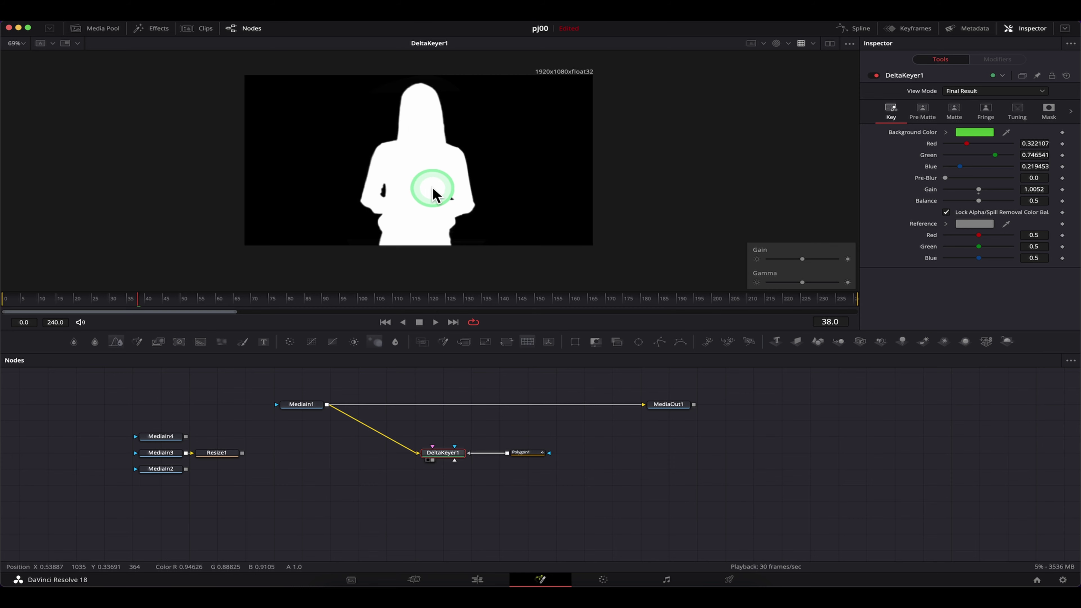
{"action": "key", "text": "c"}
{"action": "scroll", "coordinate": [439, 193], "scroll_direction": "up", "scroll_amount": 2}
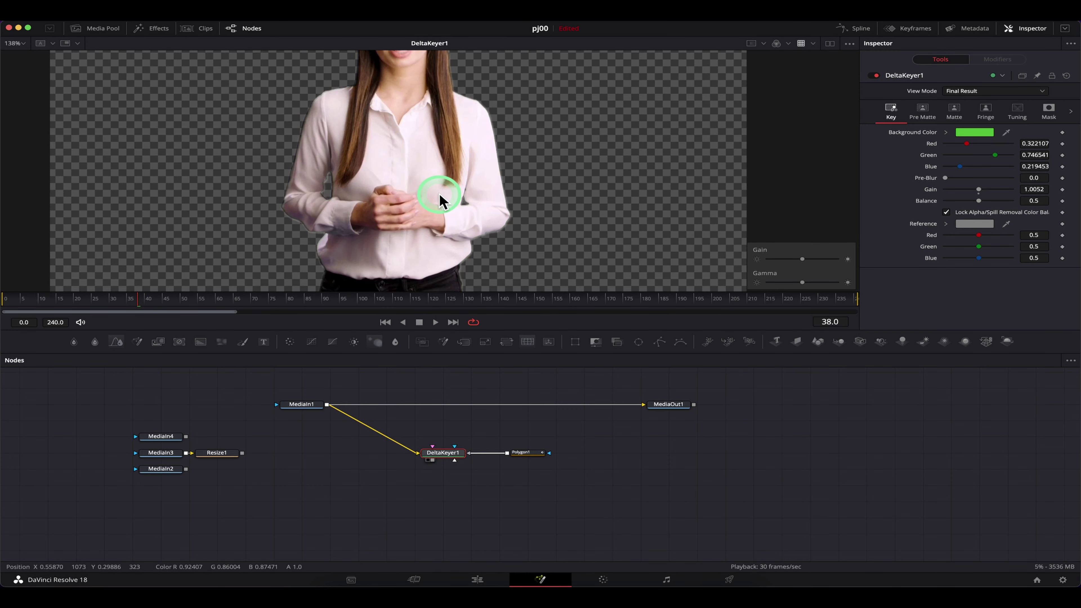
{"action": "scroll", "coordinate": [403, 247], "scroll_direction": "up", "scroll_amount": 3}
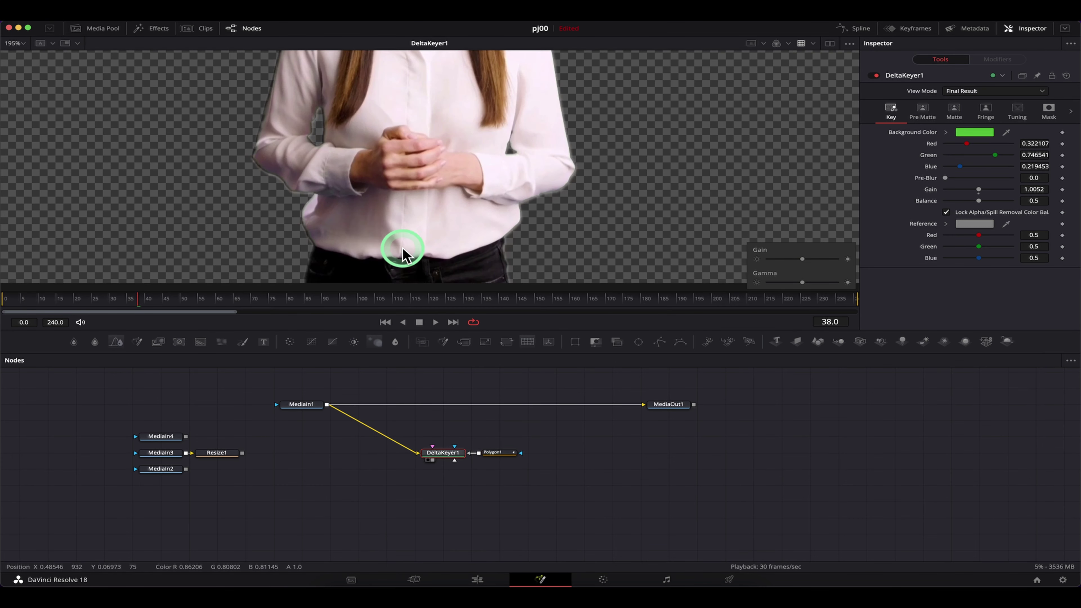
{"action": "scroll", "coordinate": [319, 192], "scroll_direction": "down", "scroll_amount": 3}
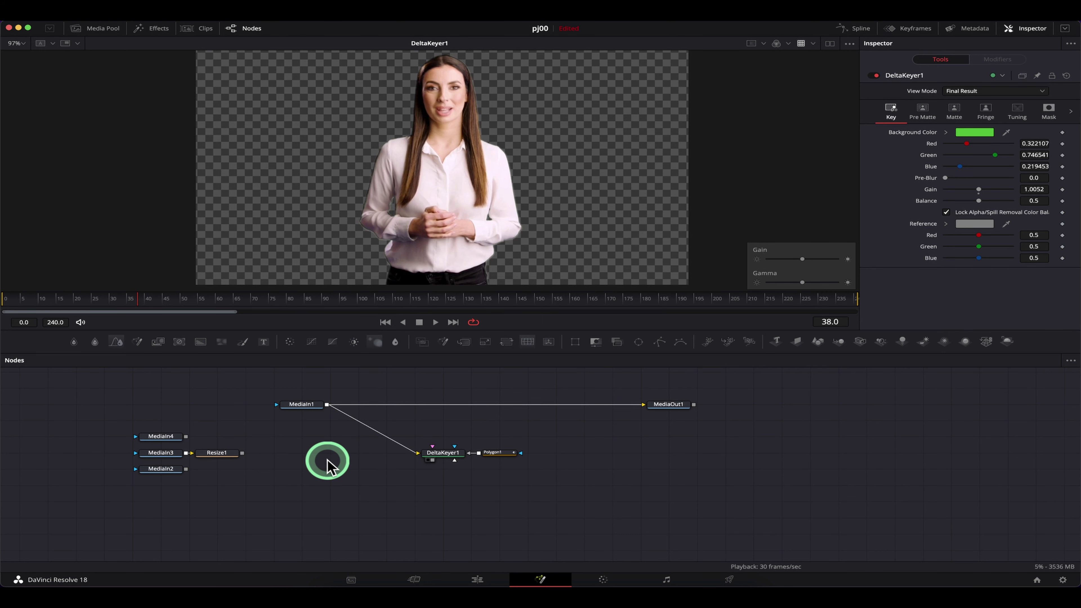
Step: Add a Clean Plate node beside DeltaKeyer1, feed it from MediaIn1 and show it in the viewer
{"action": "key", "text": "shift+space"}
{"action": "type", "text": "clea"}
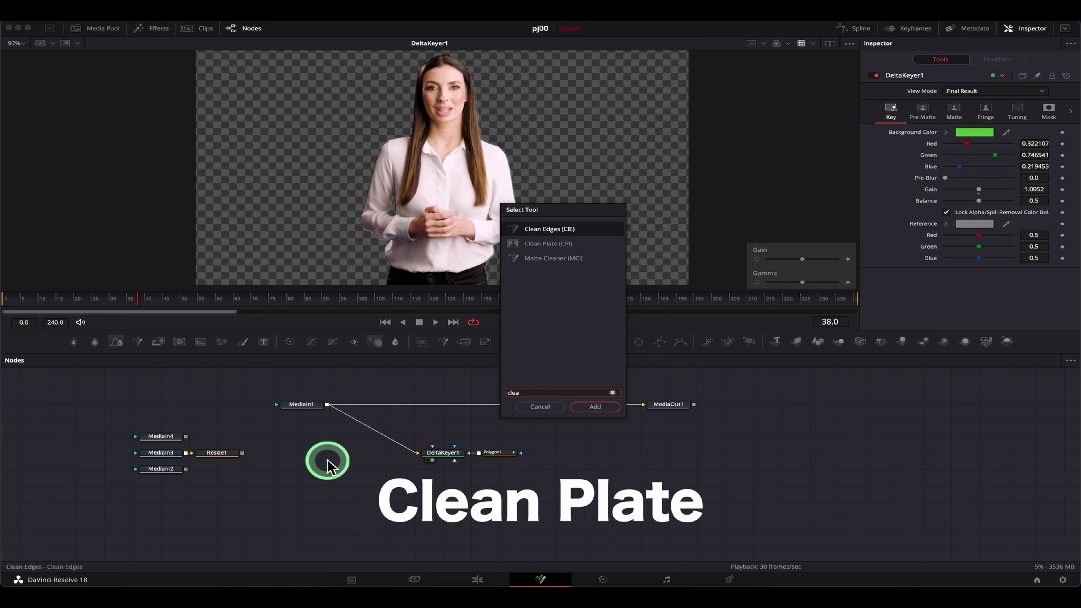
{"action": "key", "text": "Down"}
{"action": "key", "text": "Return"}
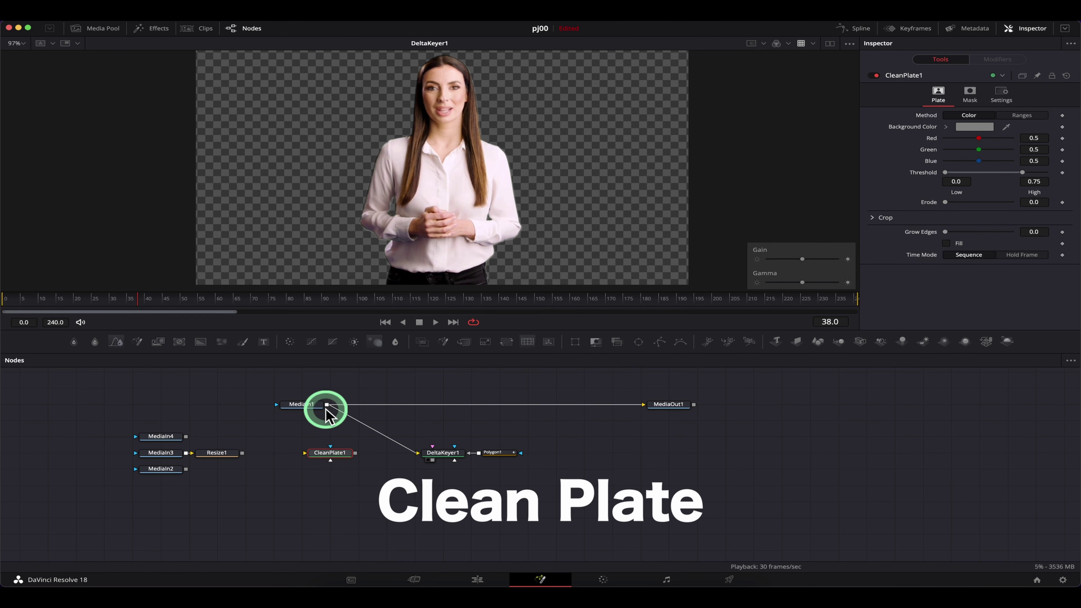
{"action": "left_click_drag", "start_coordinate": [326, 405], "coordinate": [507, 137]}
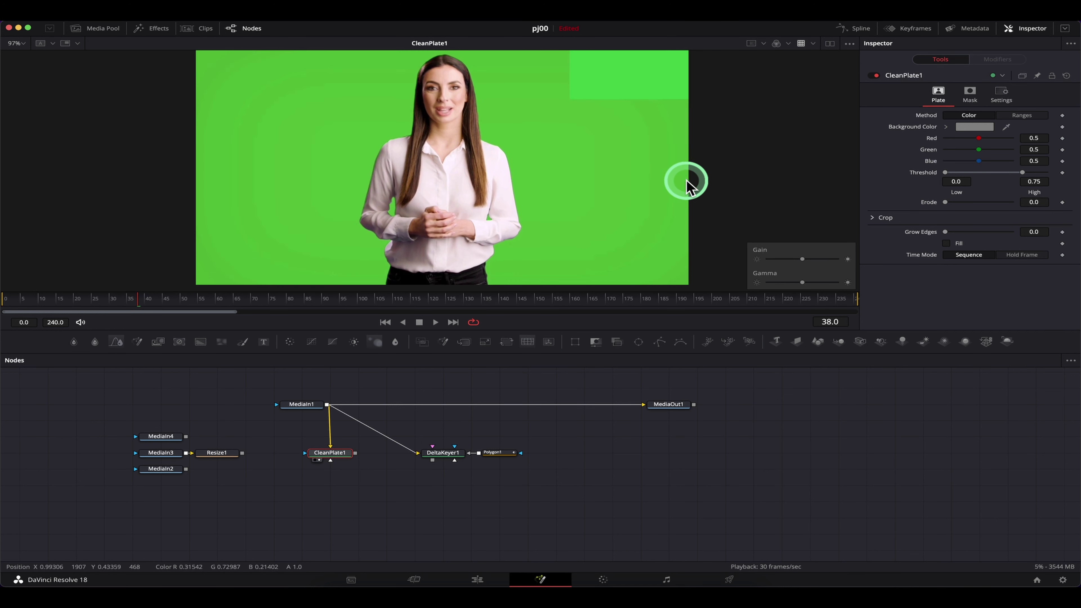
Step: Sample the green screen as CleanPlate1's background color and set its low Threshold to 0.061
{"action": "left_click_drag", "start_coordinate": [1009, 126], "coordinate": [560, 248]}
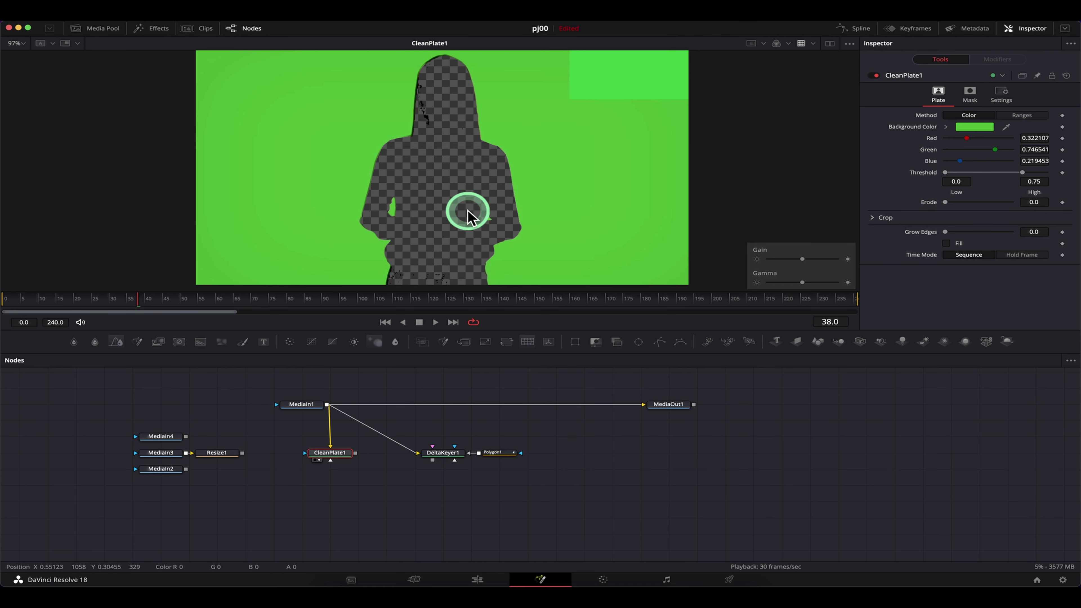
{"action": "scroll", "coordinate": [466, 213], "scroll_direction": "up", "scroll_amount": 5}
{"action": "scroll", "coordinate": [466, 212], "scroll_direction": "down", "scroll_amount": 3}
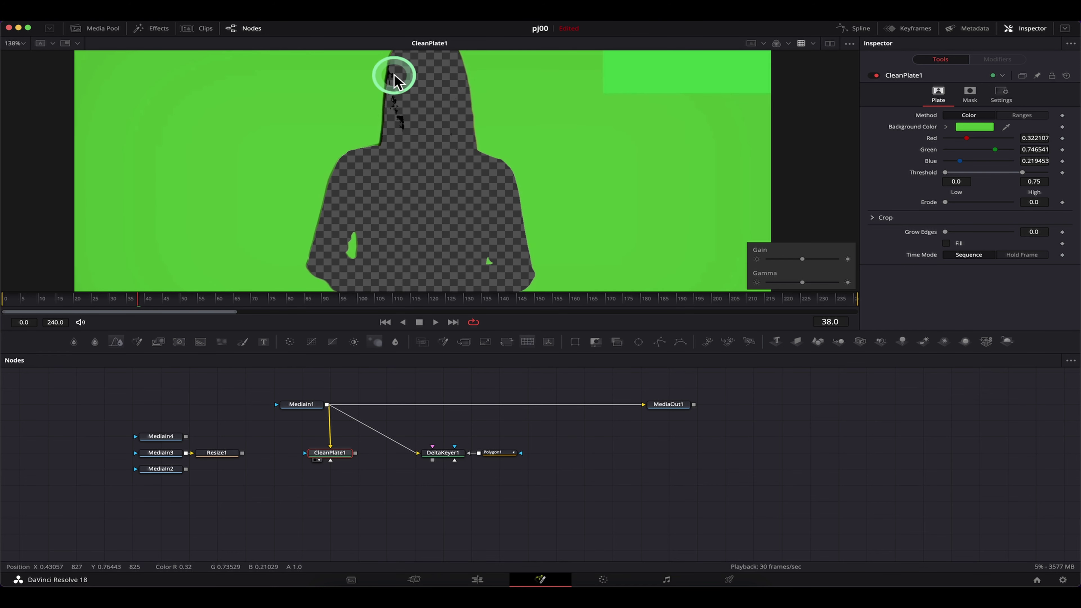
{"action": "scroll", "coordinate": [443, 200], "scroll_direction": "down", "scroll_amount": 3}
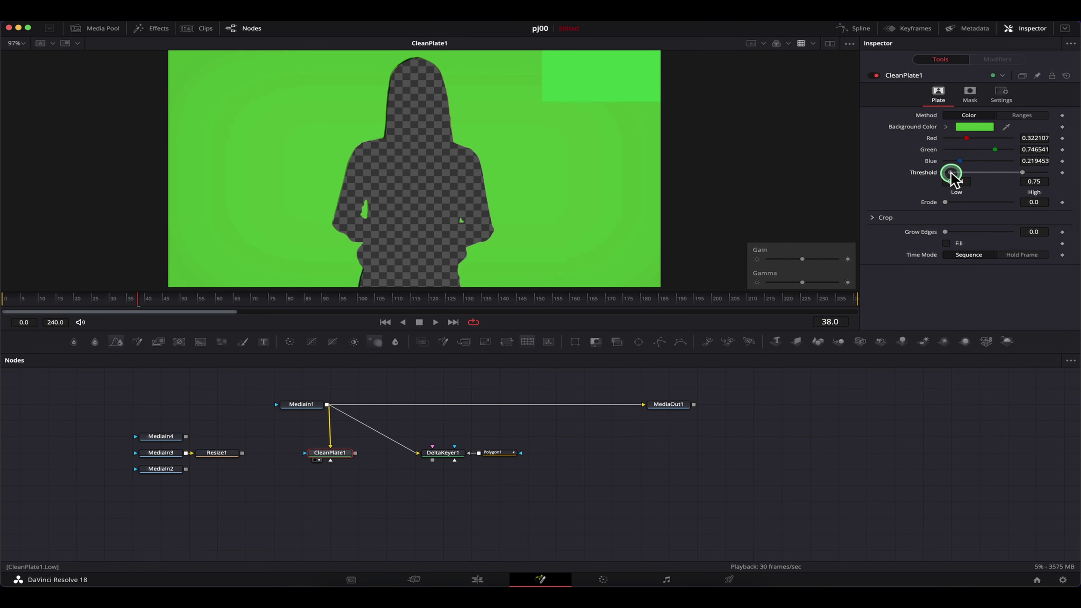
{"action": "left_click_drag", "start_coordinate": [415, 234], "coordinate": [422, 235]}
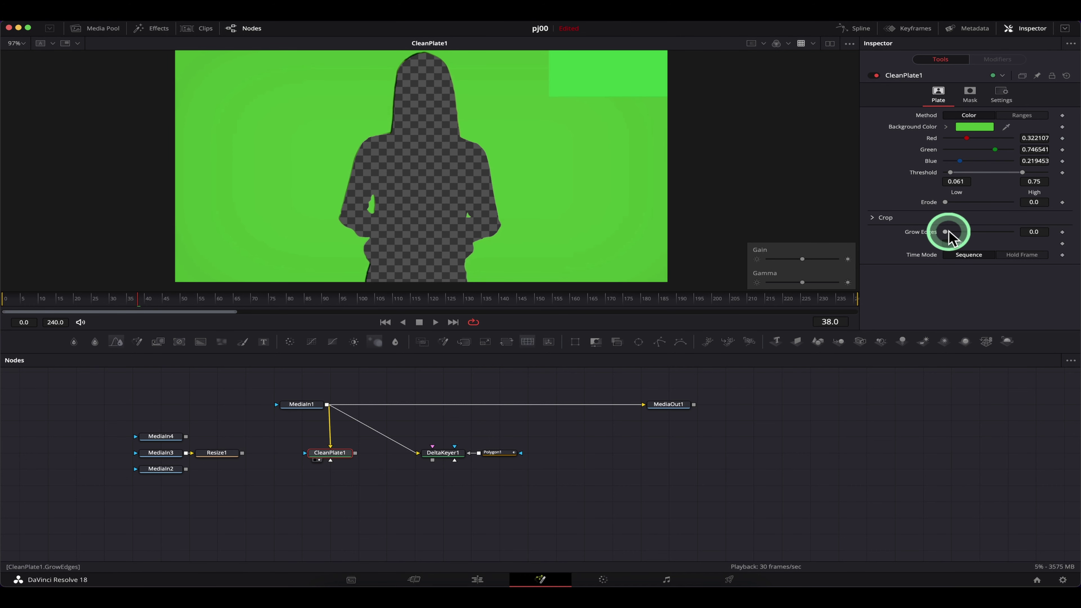
Step: Try growing the clean plate's edges, and set Erode to 0.00354 to trim the dark fringe around the silhouette
{"action": "left_click_drag", "start_coordinate": [946, 231], "coordinate": [957, 232]}
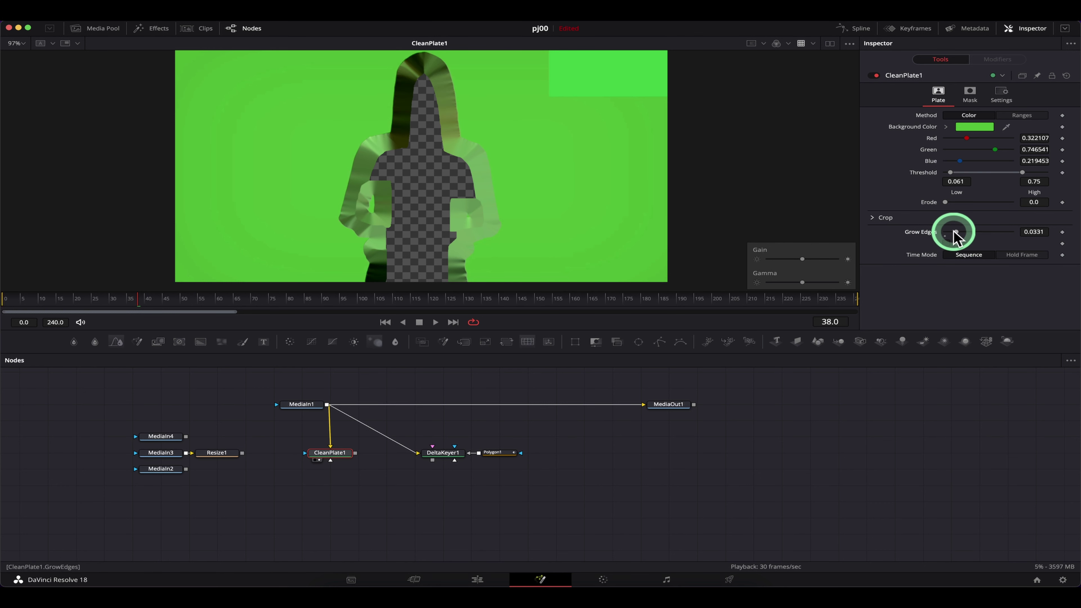
{"action": "left_click_drag", "start_coordinate": [953, 231], "coordinate": [949, 203]}
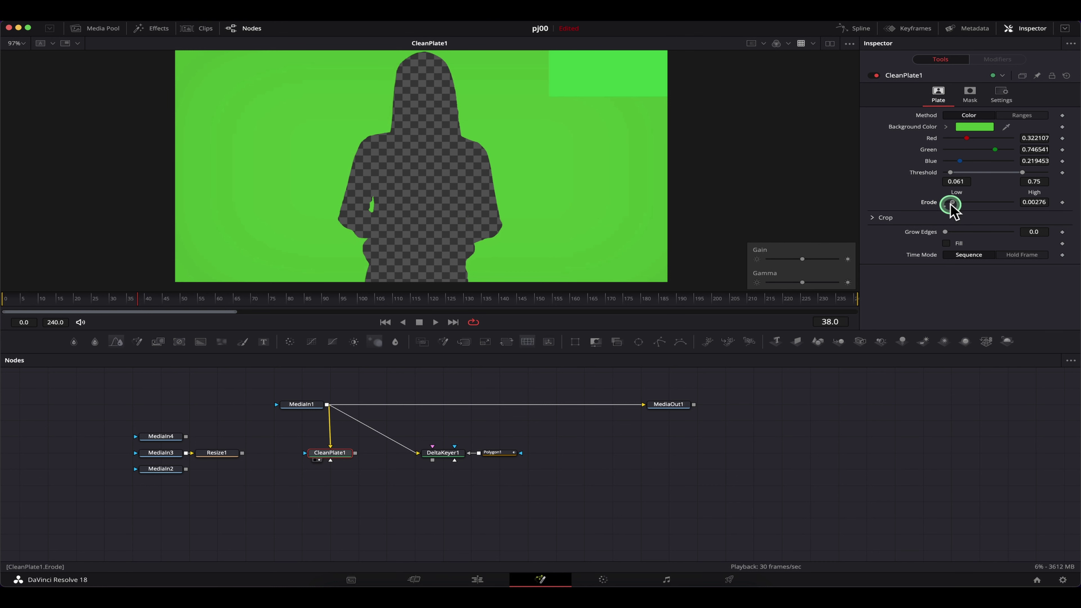
{"action": "left_click", "coordinate": [949, 232]}
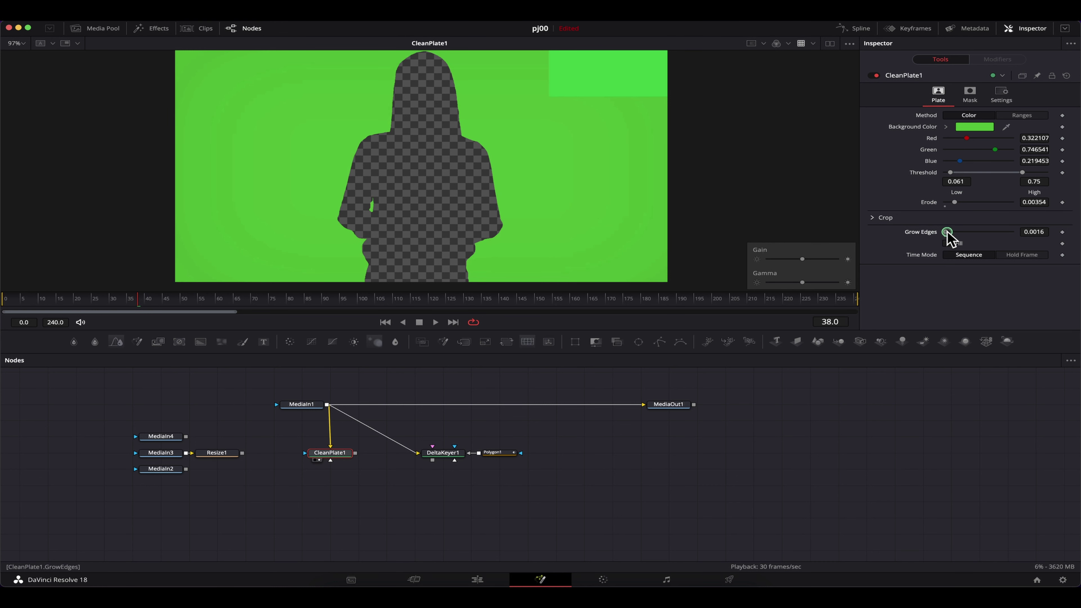
Step: Set CleanPlate1's Grow Edges to 0.0346 and turn on Fill to cover the remaining hole
{"action": "left_click_drag", "start_coordinate": [947, 233], "coordinate": [959, 233]}
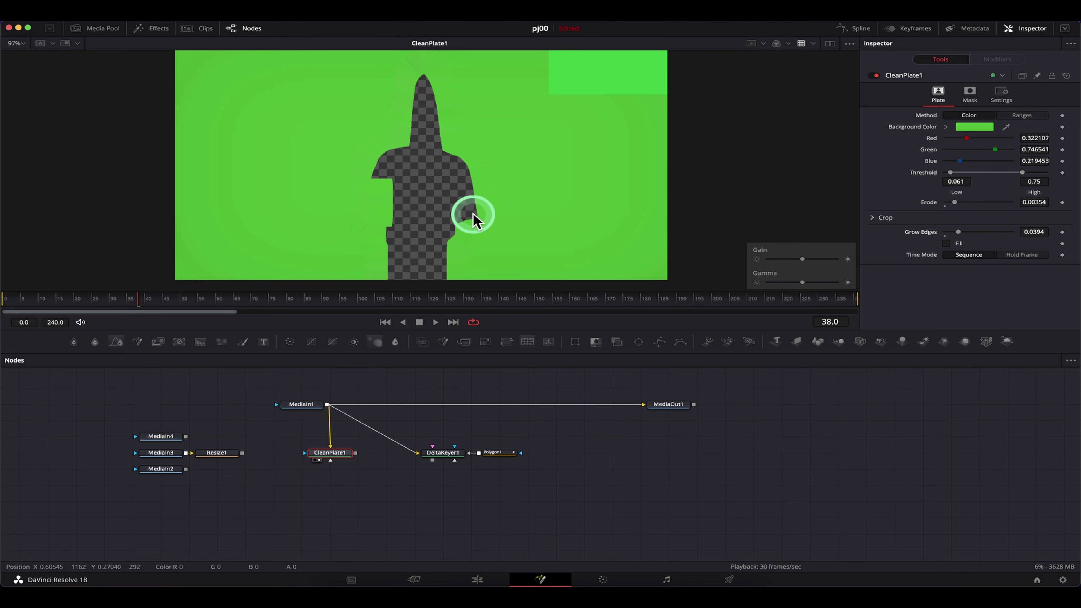
{"action": "scroll", "coordinate": [475, 219], "scroll_direction": "down", "scroll_amount": 3}
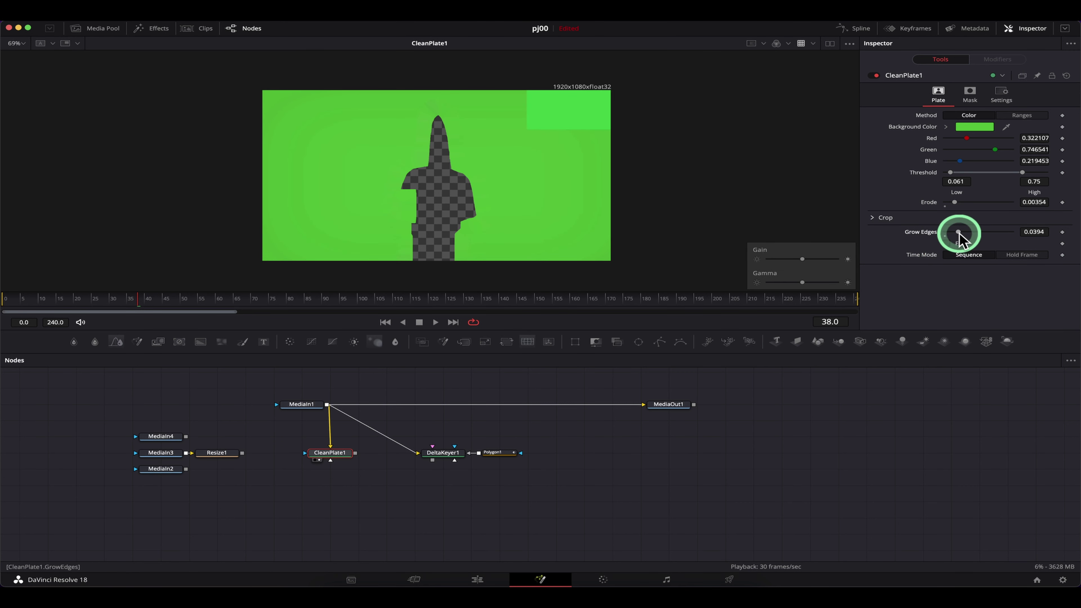
{"action": "left_click_drag", "start_coordinate": [960, 235], "coordinate": [958, 235]}
{"action": "left_click", "coordinate": [947, 243]}
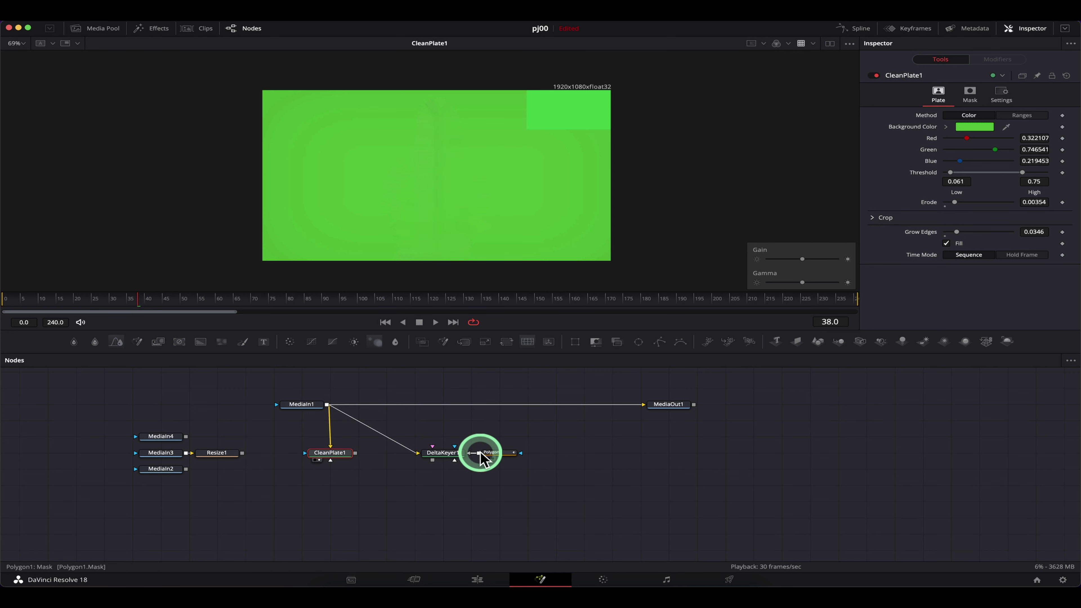
Step: Connect CleanPlate1 to DeltaKeyer1's clean plate input and show the keyer in the viewer
{"action": "left_click_drag", "start_coordinate": [479, 453], "coordinate": [455, 435]}
{"action": "left_click_drag", "start_coordinate": [372, 442], "coordinate": [341, 455]}
{"action": "left_click", "coordinate": [384, 472]}
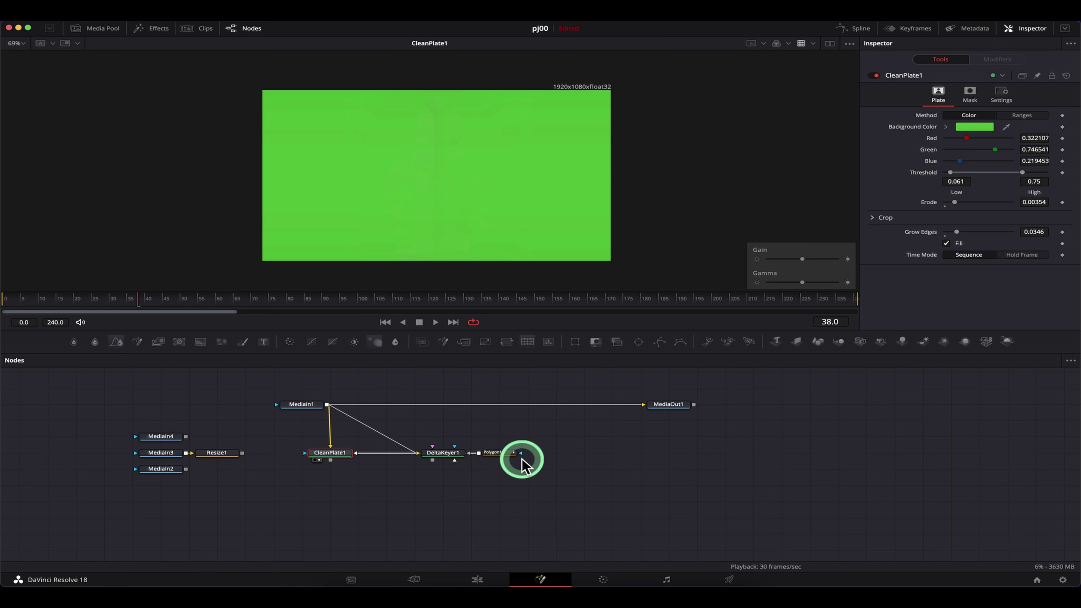
{"action": "left_click_drag", "start_coordinate": [447, 460], "coordinate": [512, 152]}
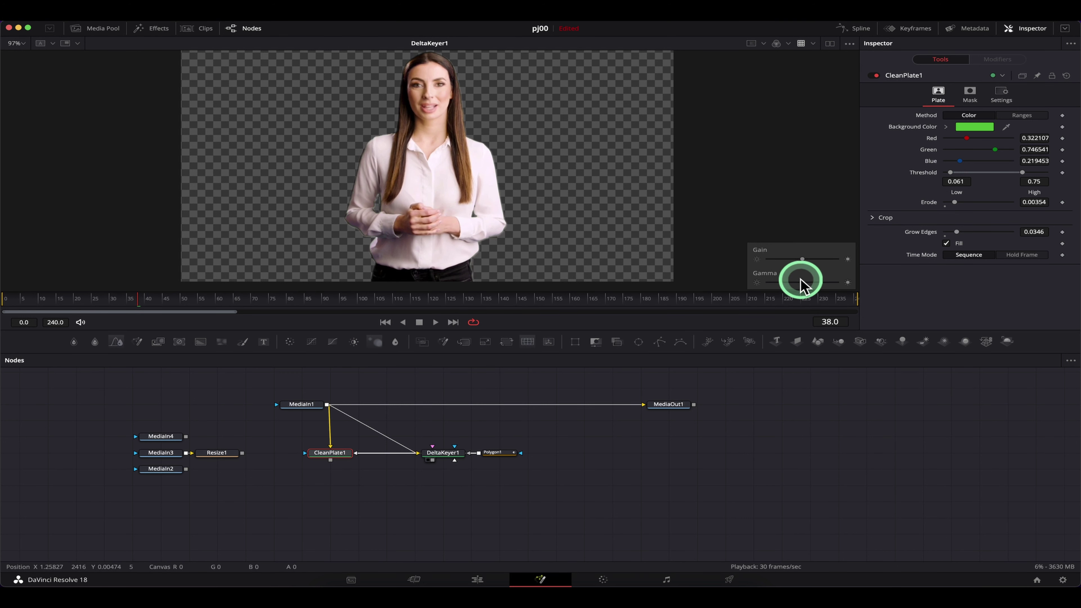
Step: Display the keyer's alpha channel with lowered viewer gamma and examine the woman's matte for holes
{"action": "key", "text": "a"}
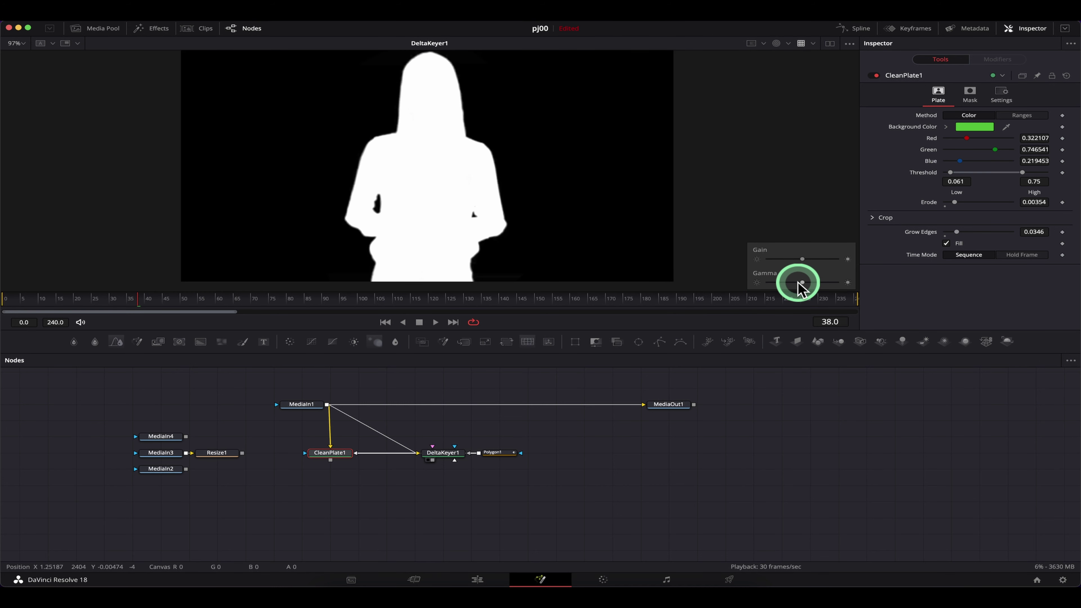
{"action": "left_click_drag", "start_coordinate": [806, 281], "coordinate": [793, 283]}
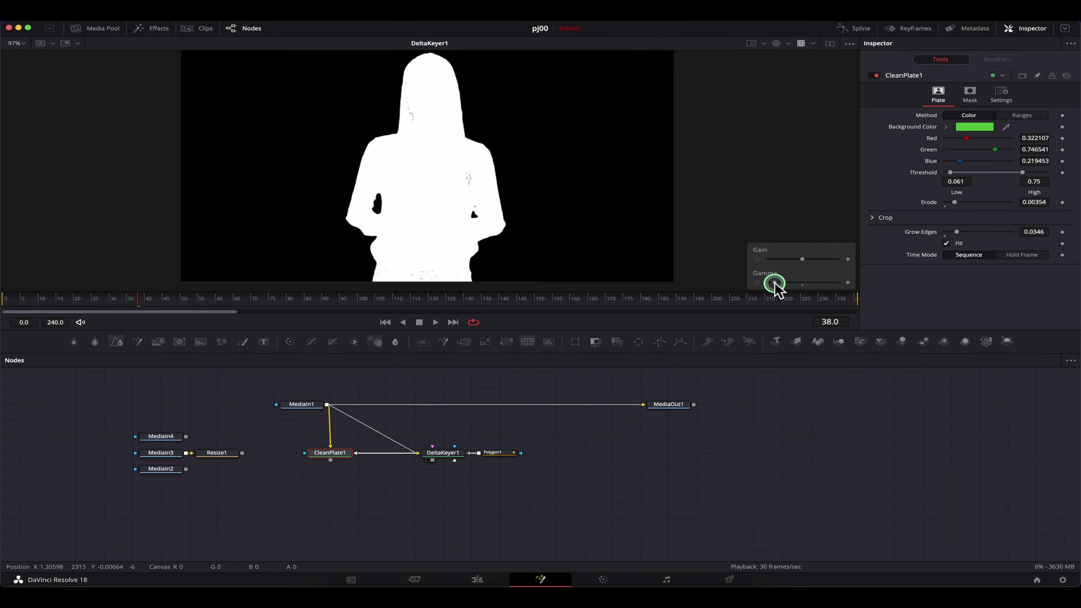
{"action": "scroll", "coordinate": [411, 215], "scroll_direction": "up", "scroll_amount": 3}
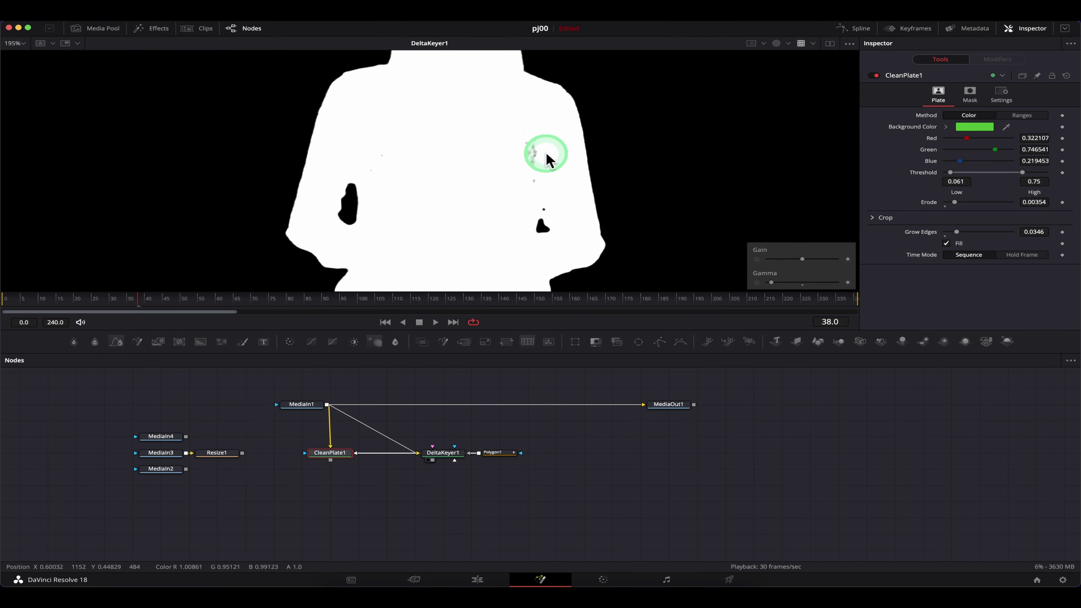
{"action": "scroll", "coordinate": [539, 171], "scroll_direction": "up", "scroll_amount": 2}
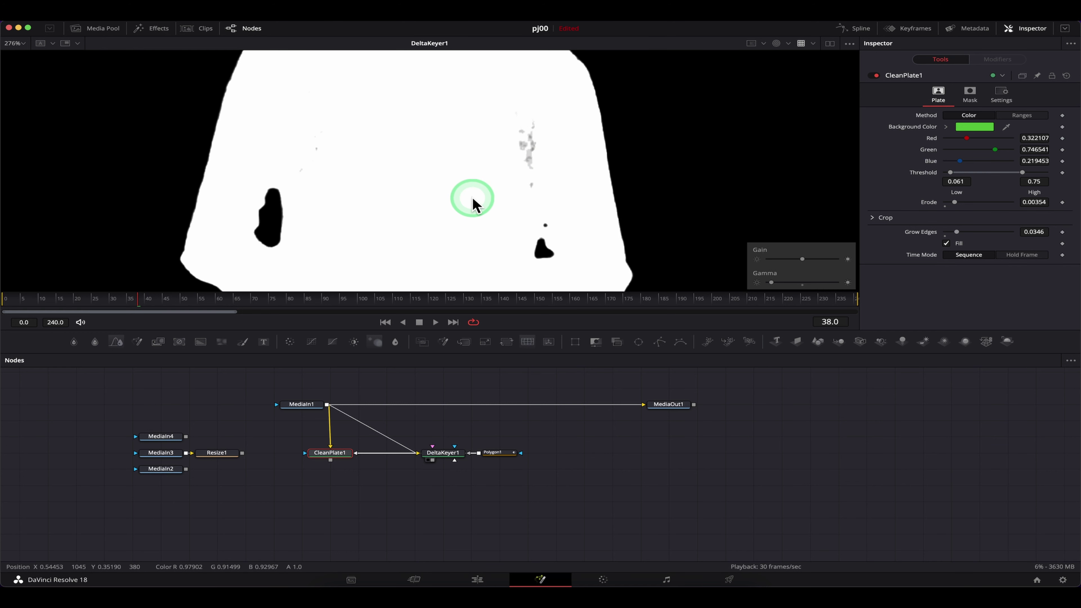
{"action": "scroll", "coordinate": [472, 196], "scroll_direction": "down", "scroll_amount": 2}
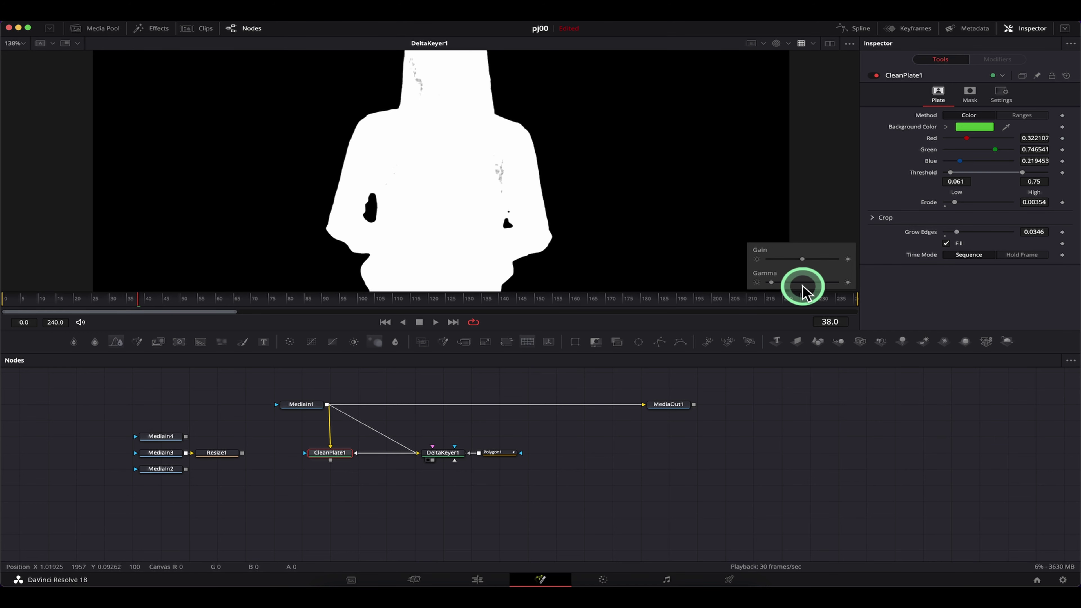
Step: Set DeltaKeyer1's matte Clean Foreground to 0.0011 and high Threshold to 0.972, and reset the viewer gamma
{"action": "left_click", "coordinate": [443, 452]}
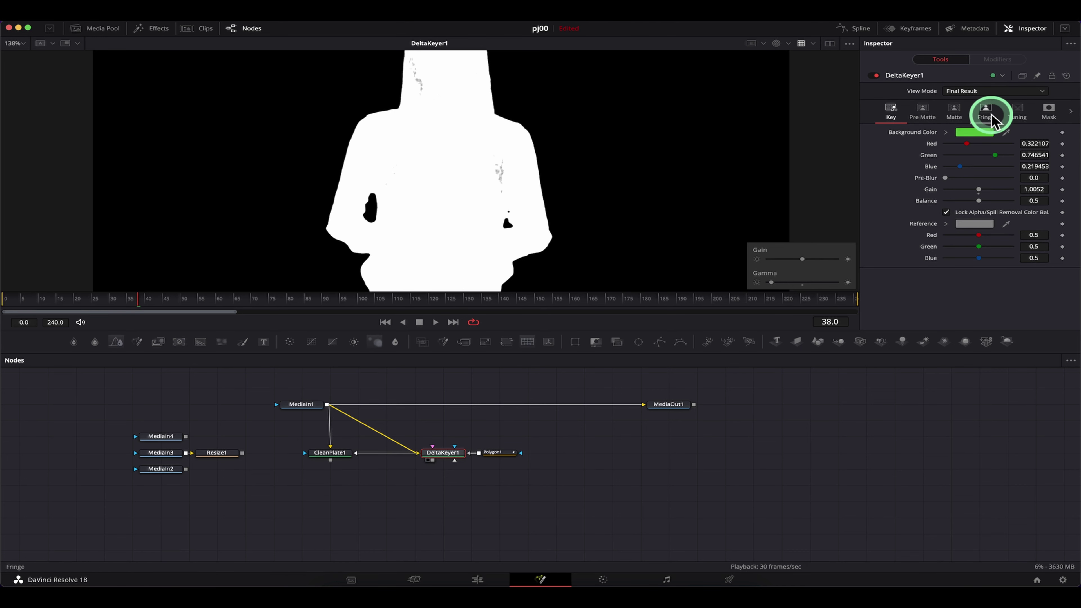
{"action": "left_click", "coordinate": [954, 112]}
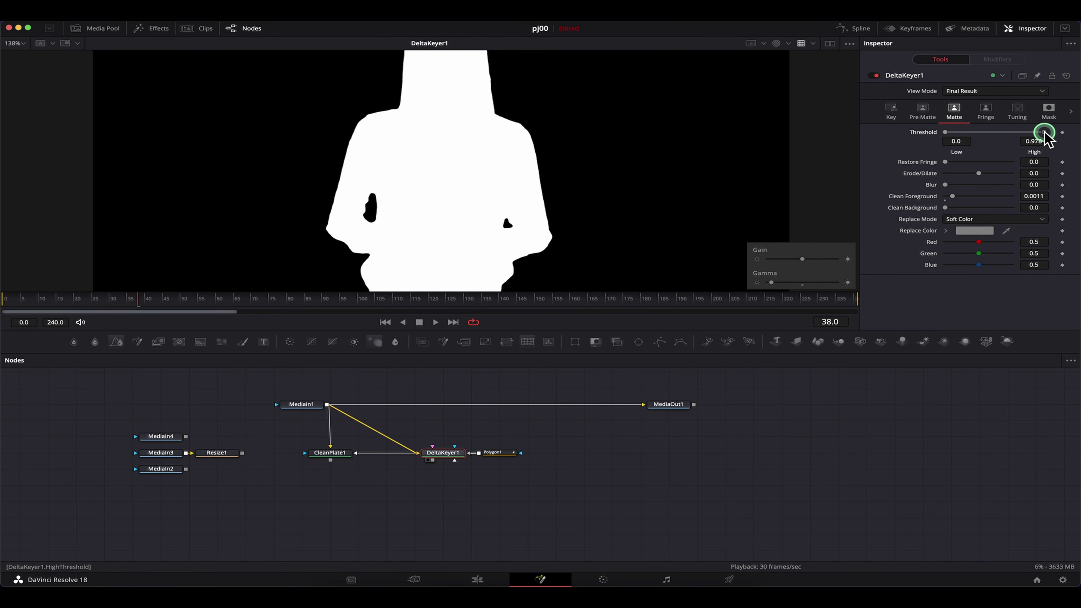
{"action": "scroll", "coordinate": [451, 198], "scroll_direction": "down", "scroll_amount": 3}
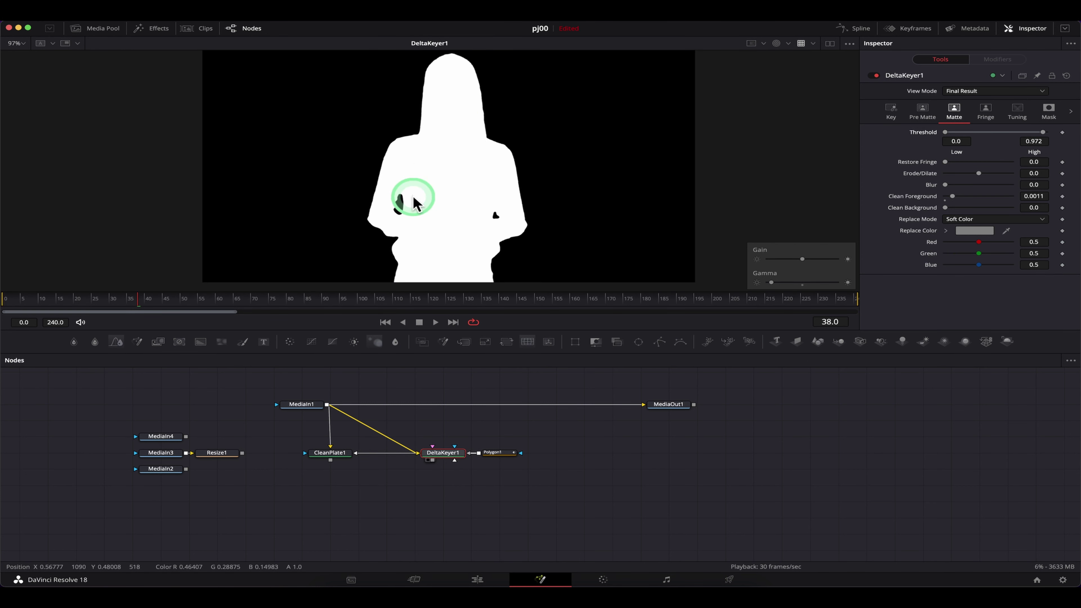
{"action": "left_click", "coordinate": [802, 283]}
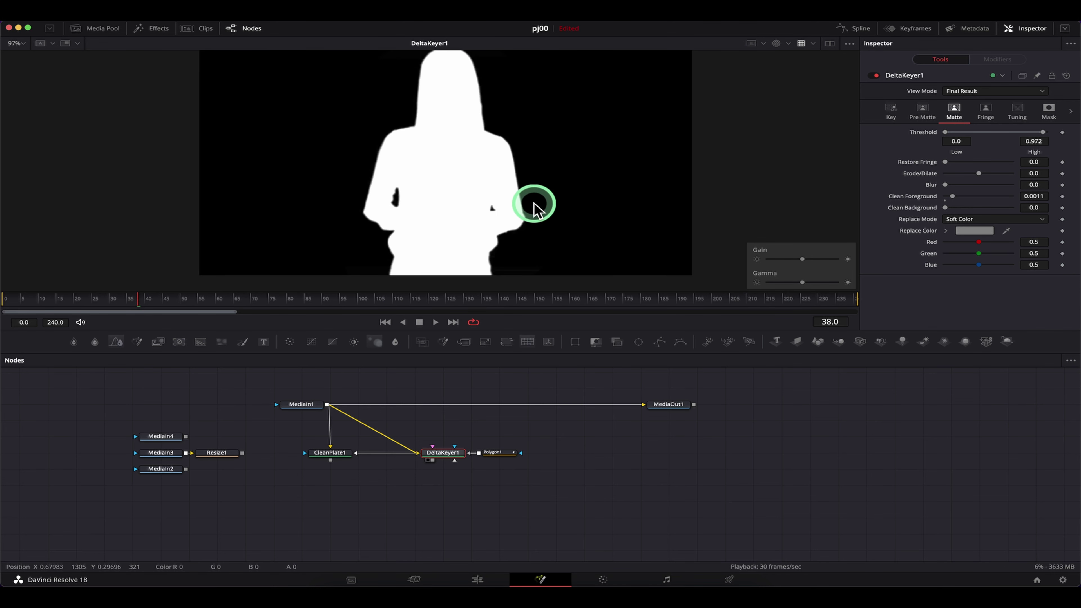
Step: Return the viewer to the colour image and hide its Gain/Gamma controls
{"action": "key", "text": "c"}
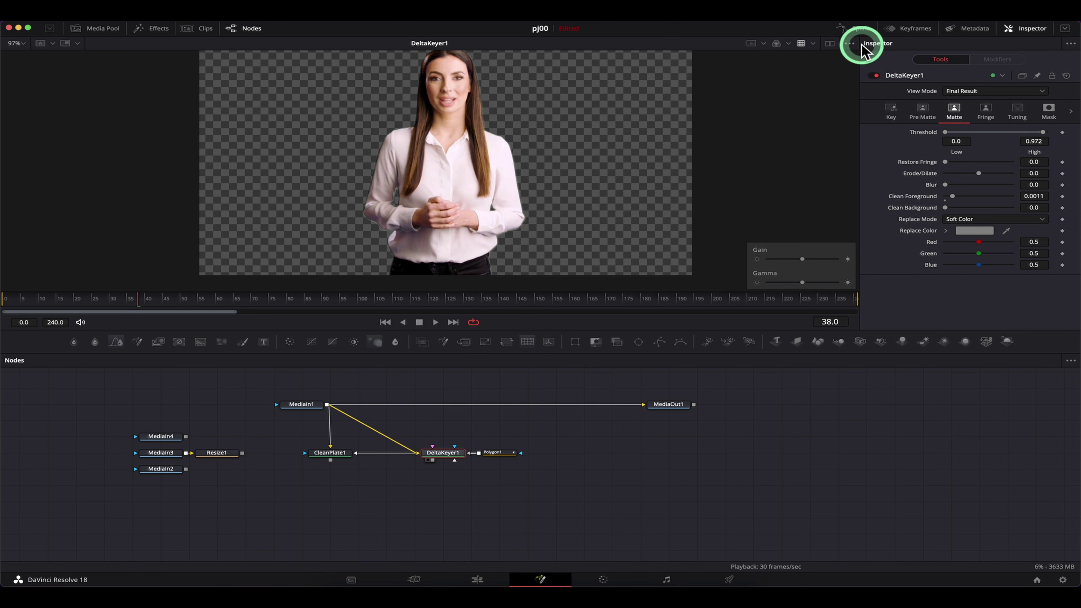
{"action": "left_click", "coordinate": [850, 43]}
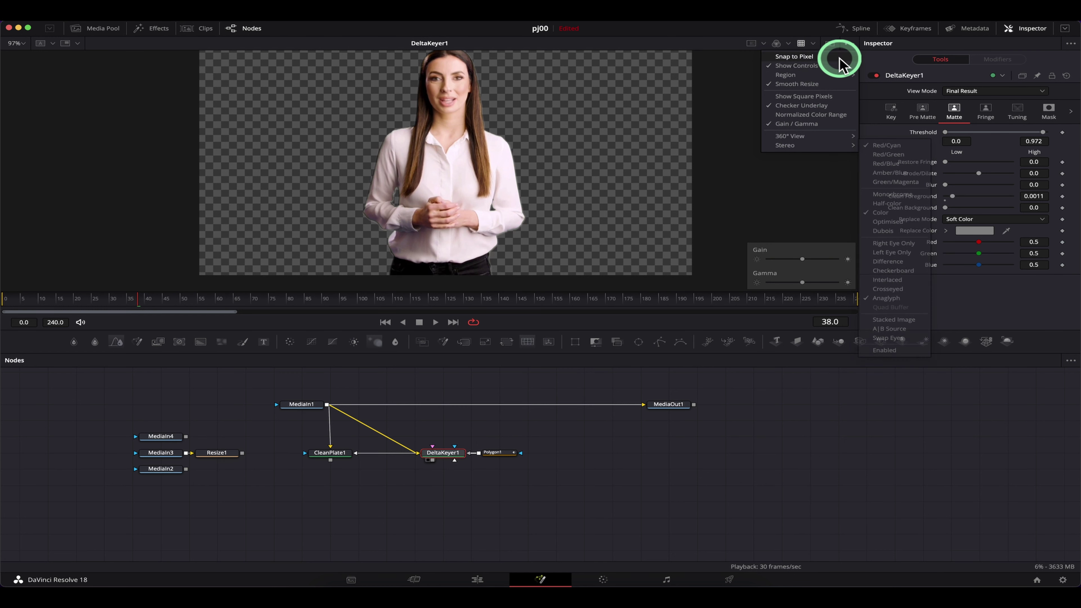
{"action": "left_click", "coordinate": [812, 125]}
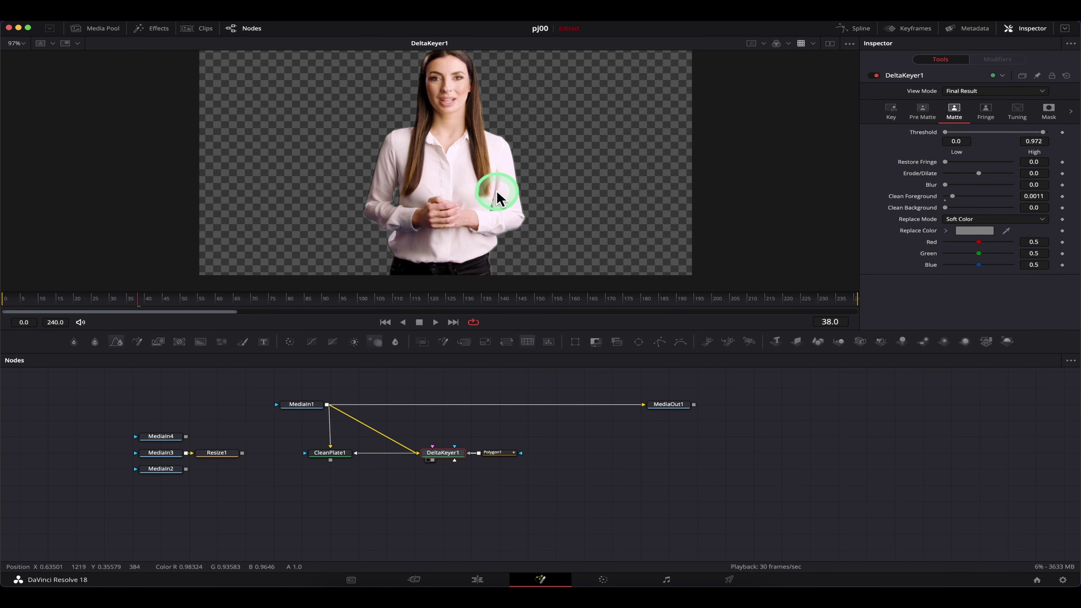
{"action": "scroll", "coordinate": [499, 199], "scroll_direction": "down", "scroll_amount": 3}
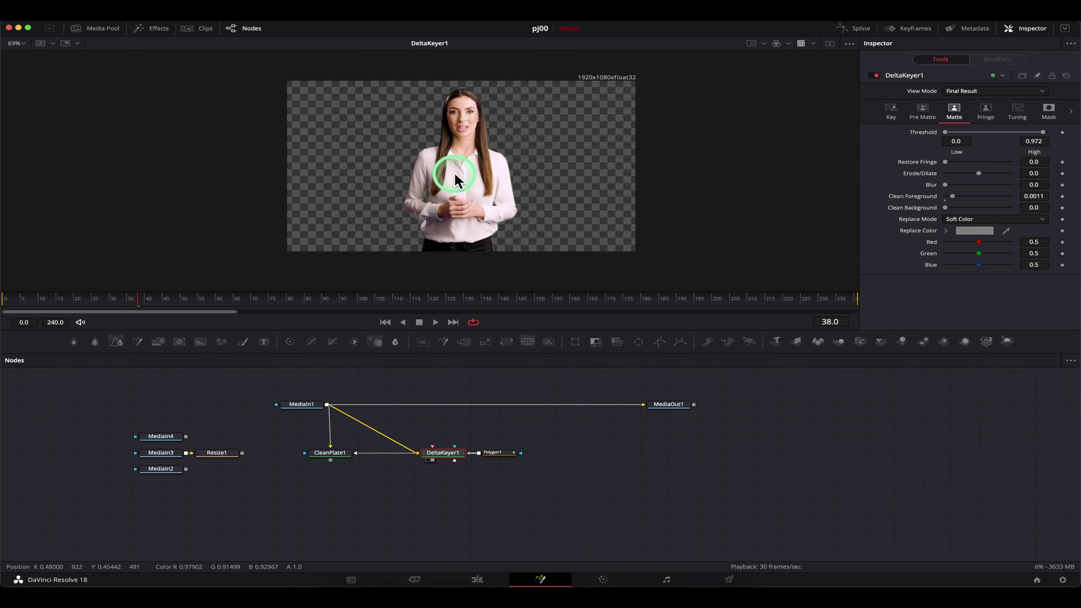
{"action": "scroll", "coordinate": [455, 176], "scroll_direction": "up", "scroll_amount": 8}
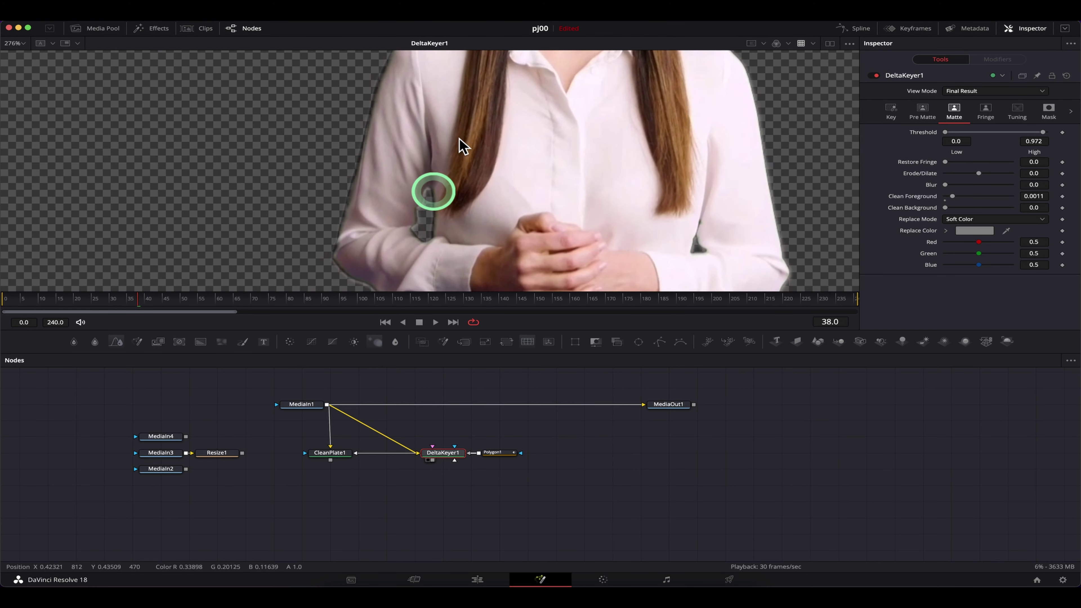
Step: Examine the edges of the keyed woman around her sleeves, arm gaps and hands
{"action": "scroll", "coordinate": [425, 164], "scroll_direction": "down", "scroll_amount": 8}
{"action": "scroll", "coordinate": [574, 181], "scroll_direction": "up", "scroll_amount": 6}
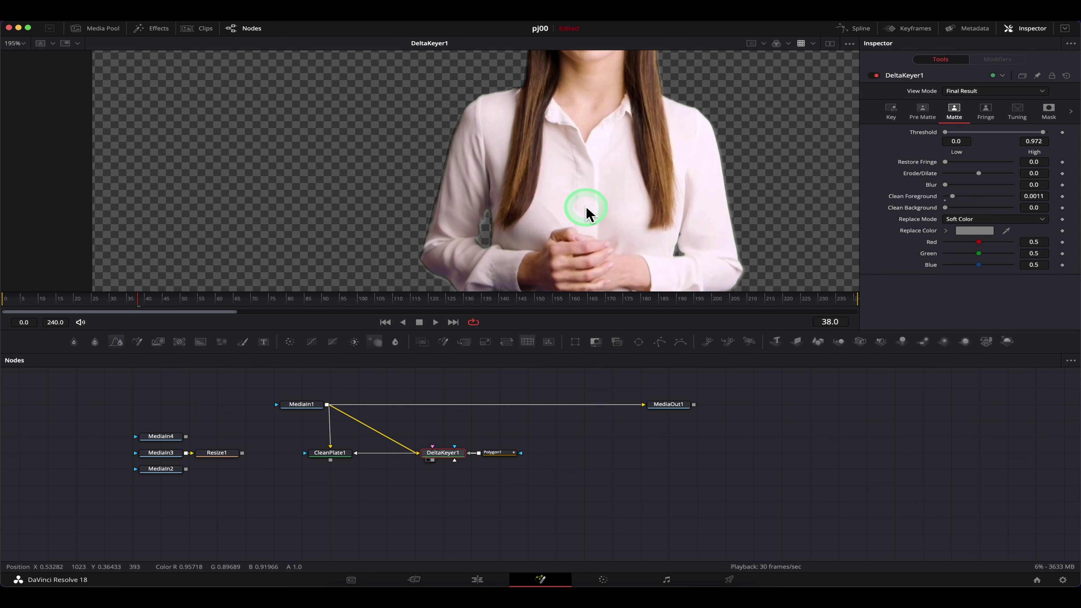
{"action": "scroll", "coordinate": [525, 209], "scroll_direction": "up", "scroll_amount": 4}
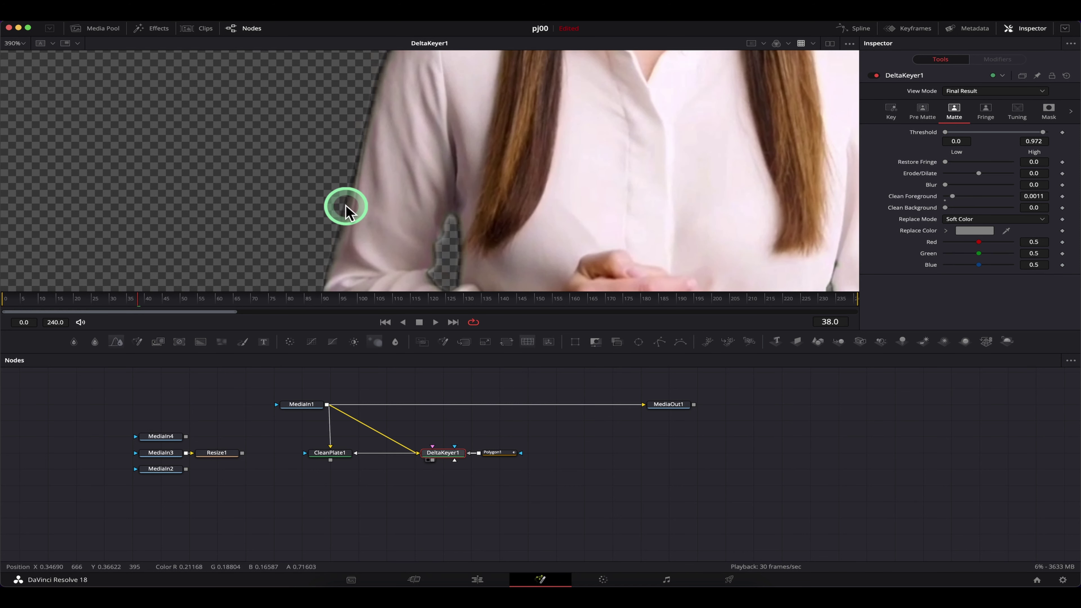
{"action": "scroll", "coordinate": [396, 213], "scroll_direction": "up", "scroll_amount": 2}
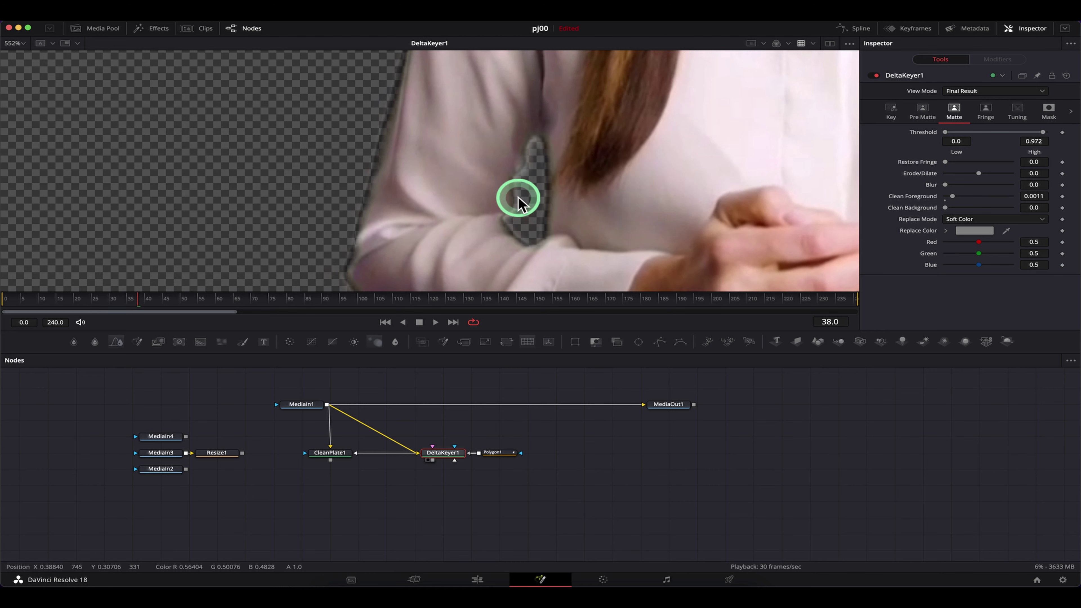
{"action": "scroll", "coordinate": [566, 173], "scroll_direction": "down", "scroll_amount": 3}
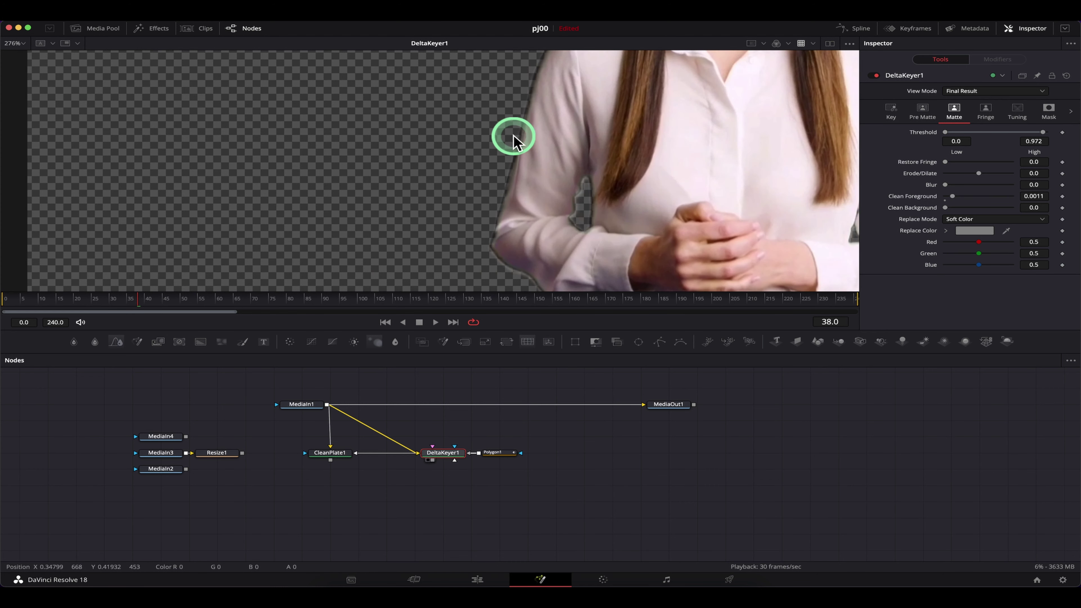
{"action": "scroll", "coordinate": [415, 200], "scroll_direction": "right", "scroll_amount": 5}
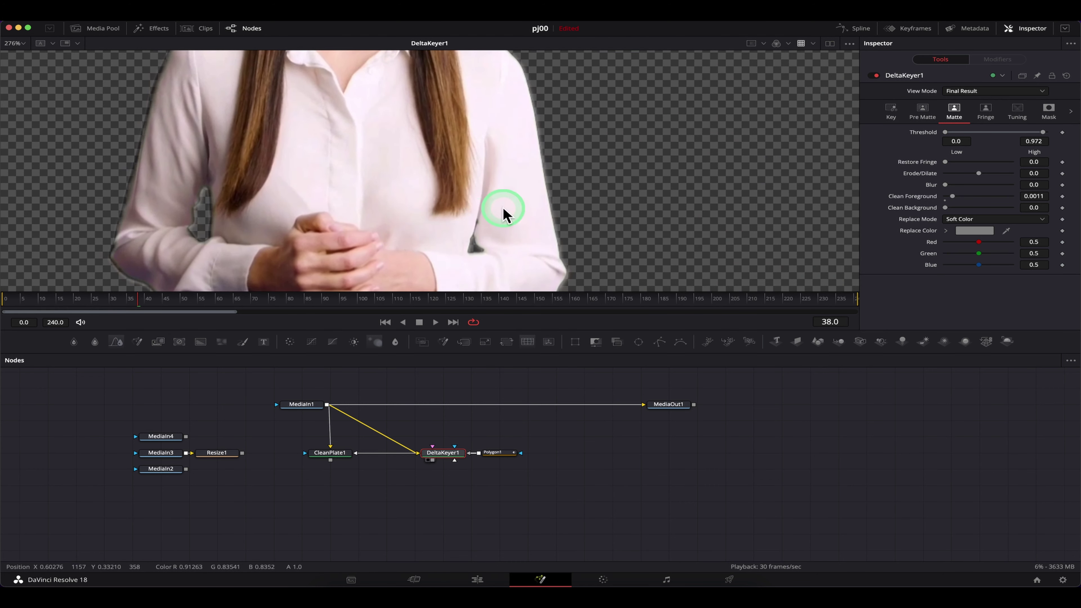
{"action": "scroll", "coordinate": [532, 211], "scroll_direction": "up", "scroll_amount": 2}
{"action": "scroll", "coordinate": [533, 179], "scroll_direction": "down", "scroll_amount": 6}
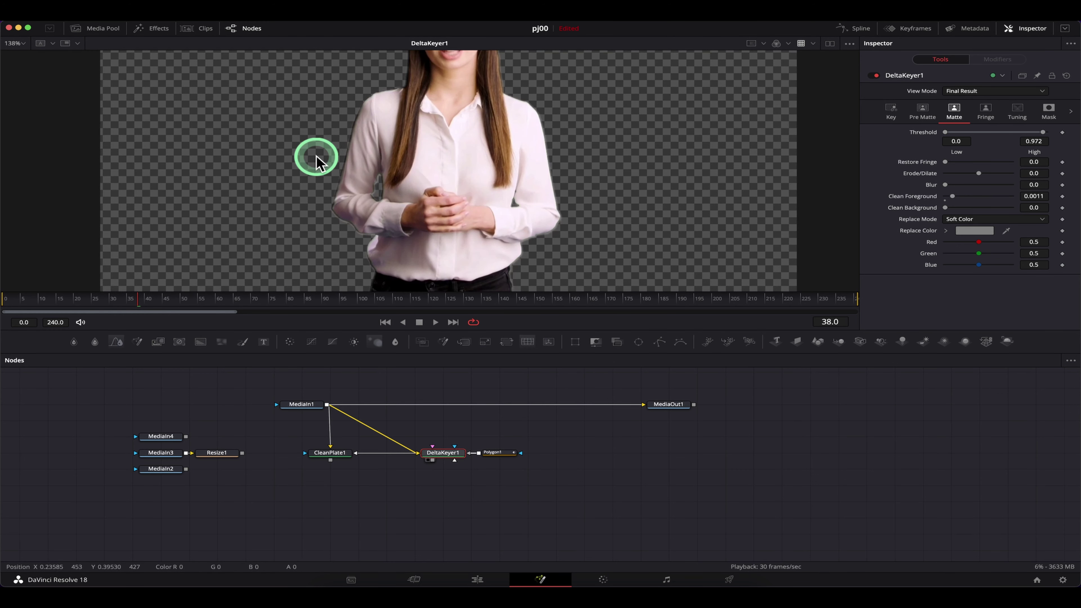
Step: Route MediaIn1 to the keying nodes through a pipe router and move CleanPlate1, DeltaKeyer1 and Polygon1 closer to MediaOut1
{"action": "left_click_drag", "start_coordinate": [579, 488], "coordinate": [390, 459]}
{"action": "left_click_drag", "start_coordinate": [405, 431], "coordinate": [444, 471]}
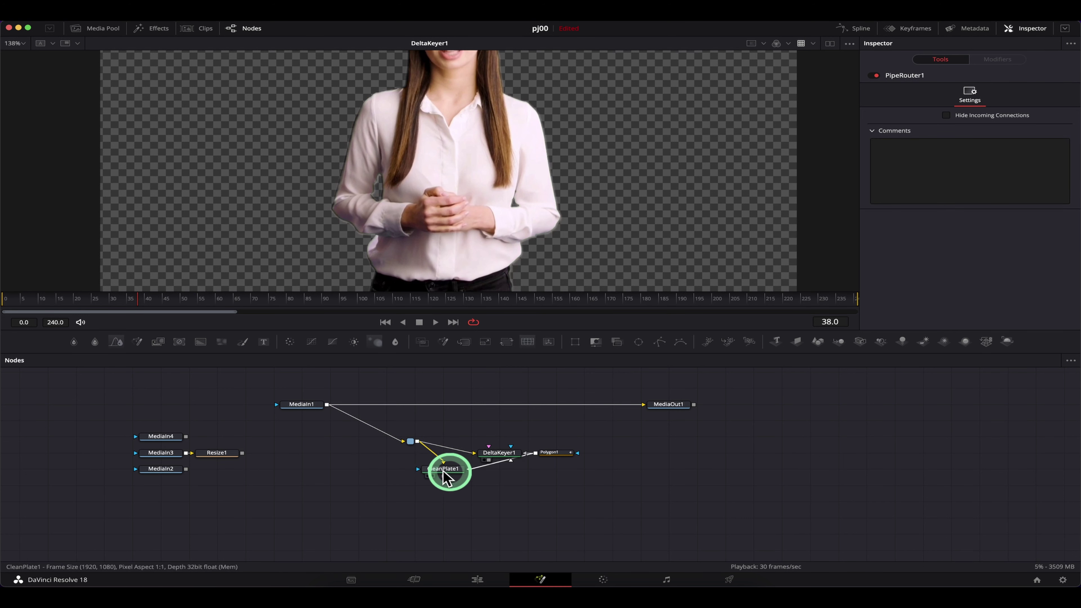
{"action": "left_click_drag", "start_coordinate": [622, 502], "coordinate": [590, 464]}
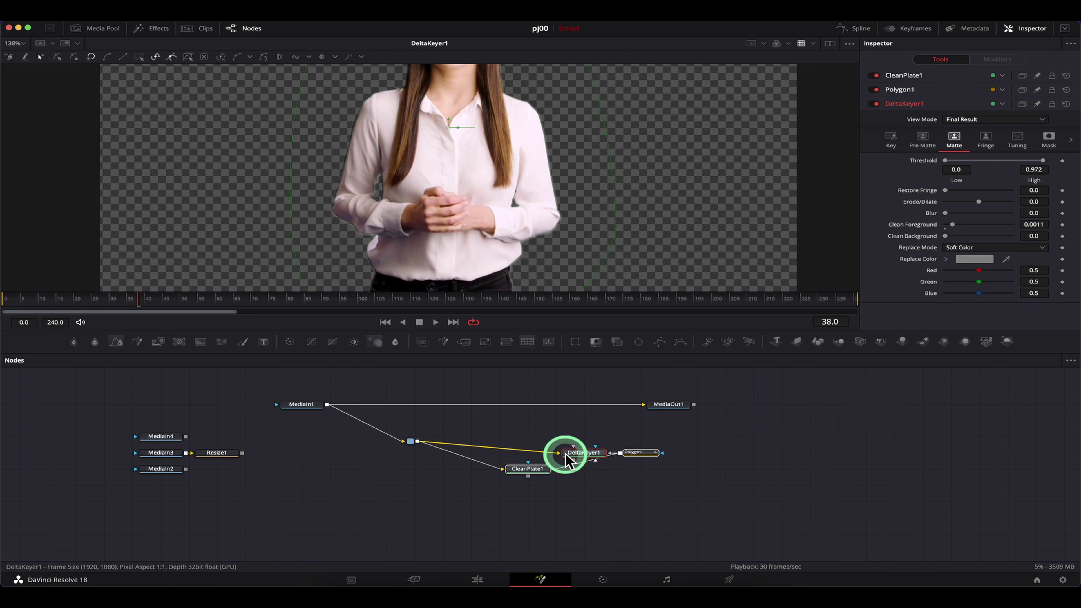
{"action": "left_click_drag", "start_coordinate": [413, 444], "coordinate": [409, 427]}
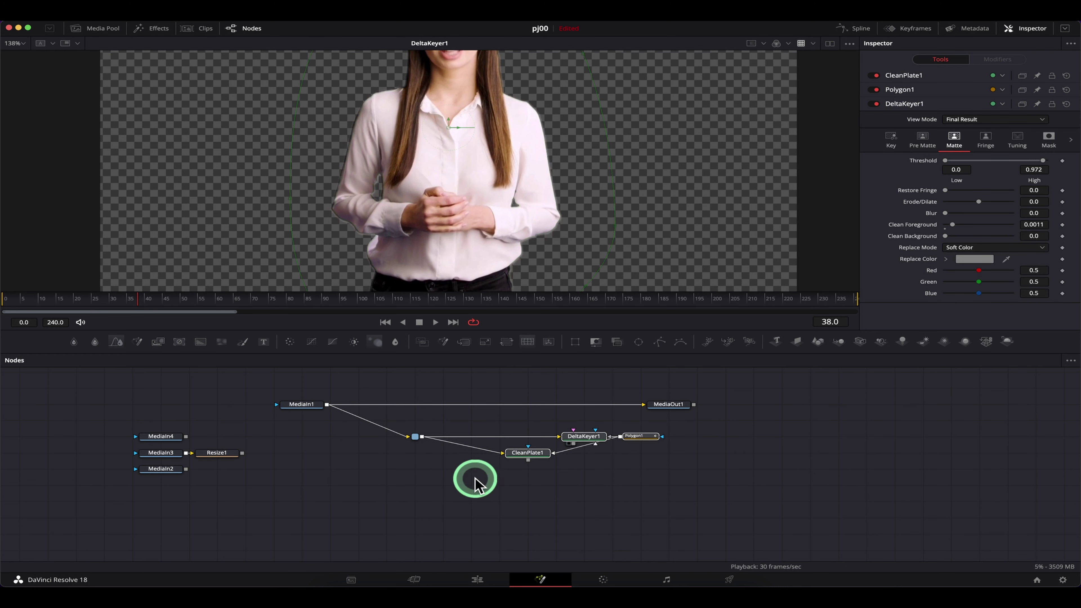
Step: Duplicate the CleanPlate1, DeltaKeyer1 and Polygon1 group, feed the copies from MediaIn1 through a pipe router, and arrange them under MediaIn1
{"action": "key", "text": "ctrl+v"}
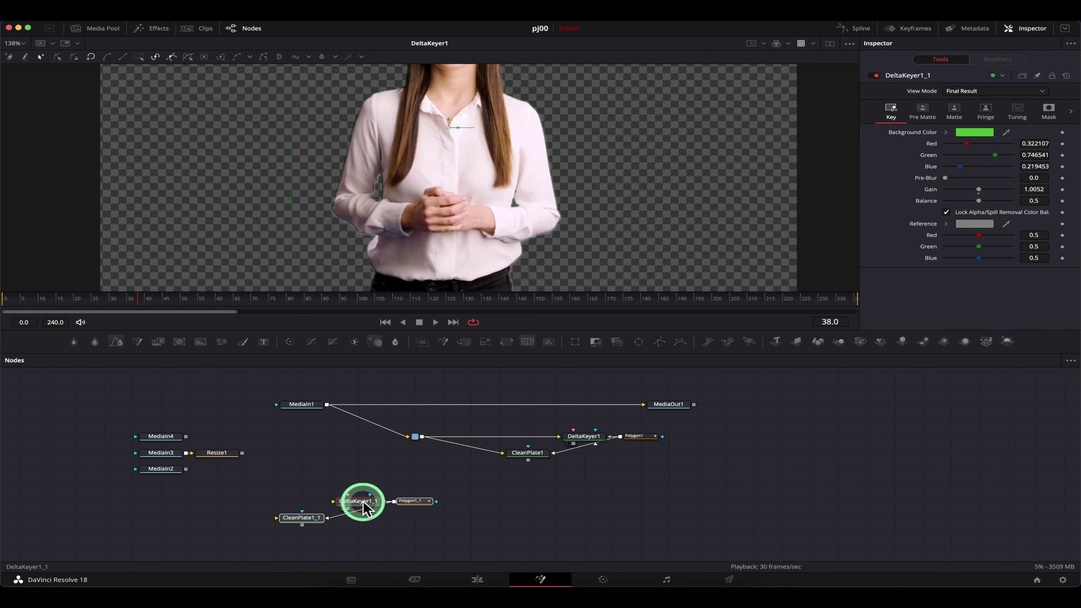
{"action": "left_click_drag", "start_coordinate": [366, 500], "coordinate": [365, 469]}
{"action": "left_click_drag", "start_coordinate": [327, 404], "coordinate": [357, 454]}
{"action": "left_click", "coordinate": [333, 439], "text": "alt"}
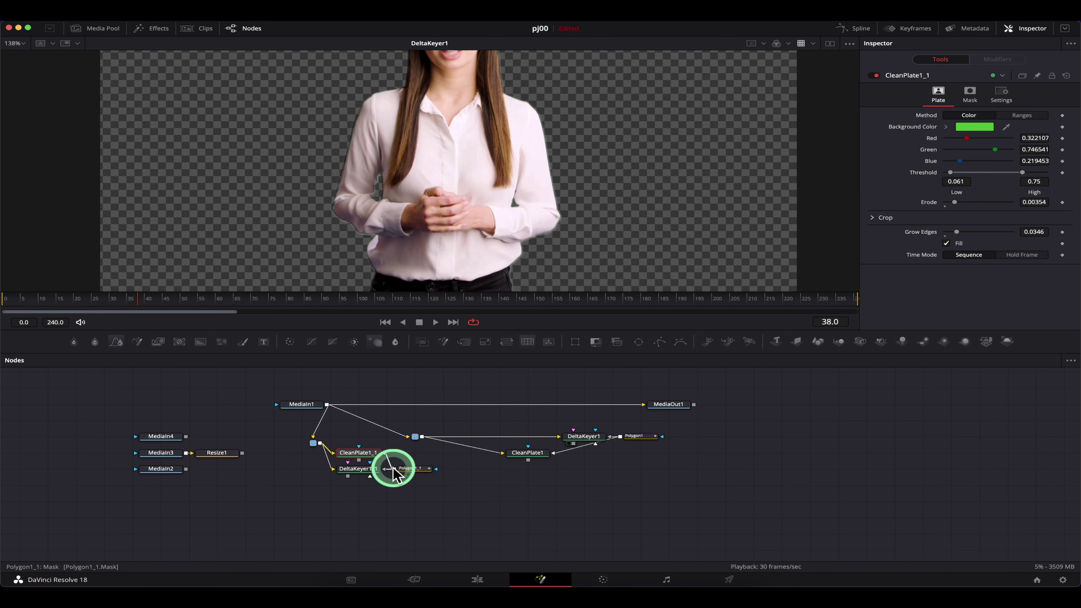
{"action": "left_click", "coordinate": [420, 476]}
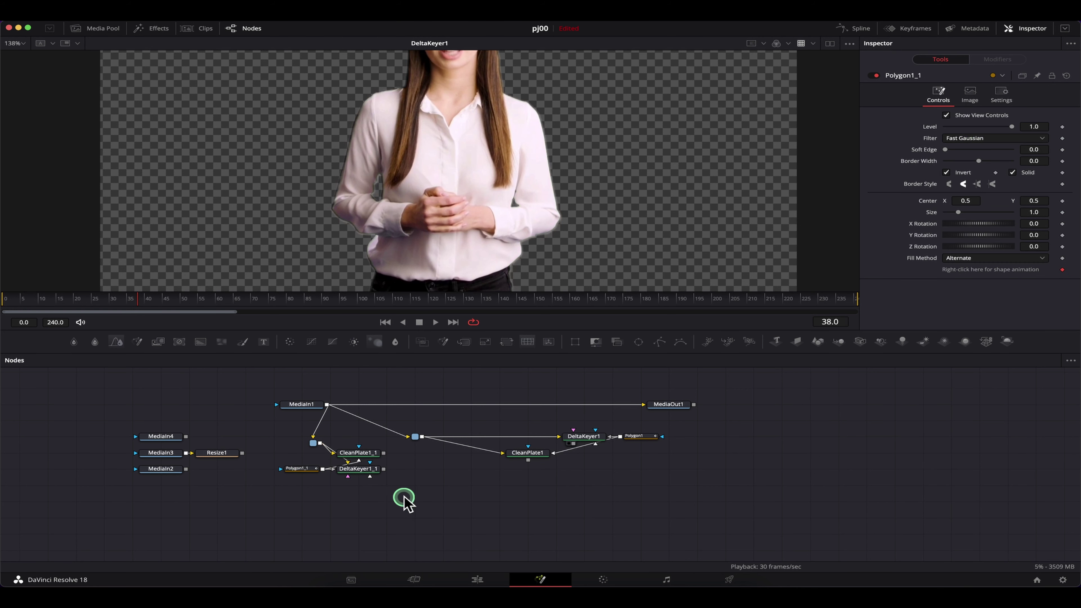
{"action": "left_click_drag", "start_coordinate": [405, 500], "coordinate": [283, 445]}
Step: Show DeltaKeyer1_1 in the viewer with its alpha channel and examine the woman's matte
{"action": "left_click_drag", "start_coordinate": [357, 454], "coordinate": [515, 217]}
{"action": "left_click", "coordinate": [371, 492]}
{"action": "scroll", "coordinate": [524, 213], "scroll_direction": "down", "scroll_amount": 3}
{"action": "key", "text": "a"}
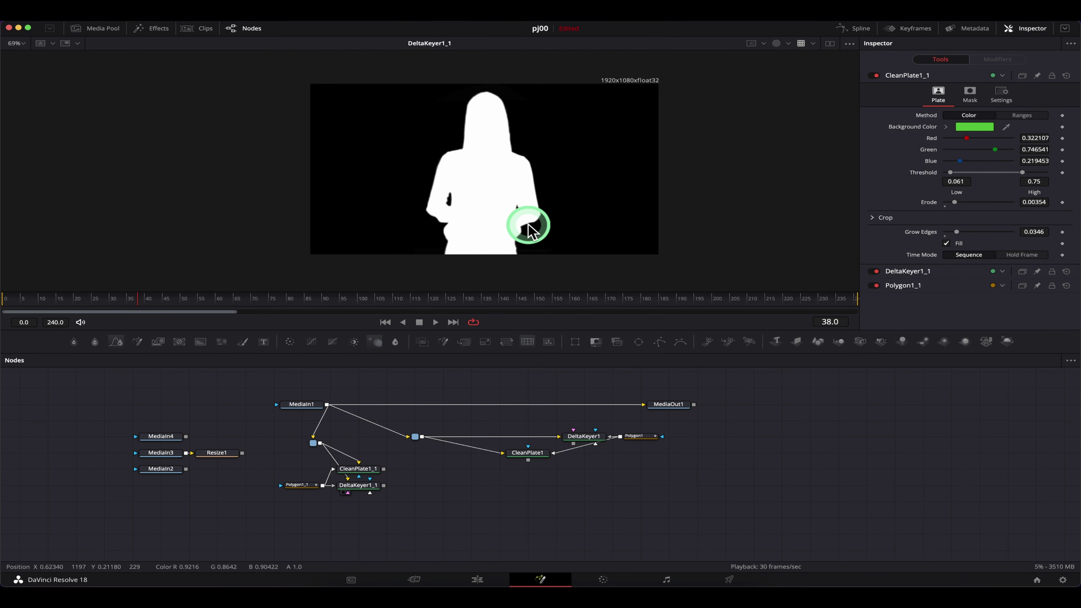
{"action": "scroll", "coordinate": [514, 211], "scroll_direction": "up", "scroll_amount": 2}
{"action": "scroll", "coordinate": [519, 230], "scroll_direction": "up", "scroll_amount": 3}
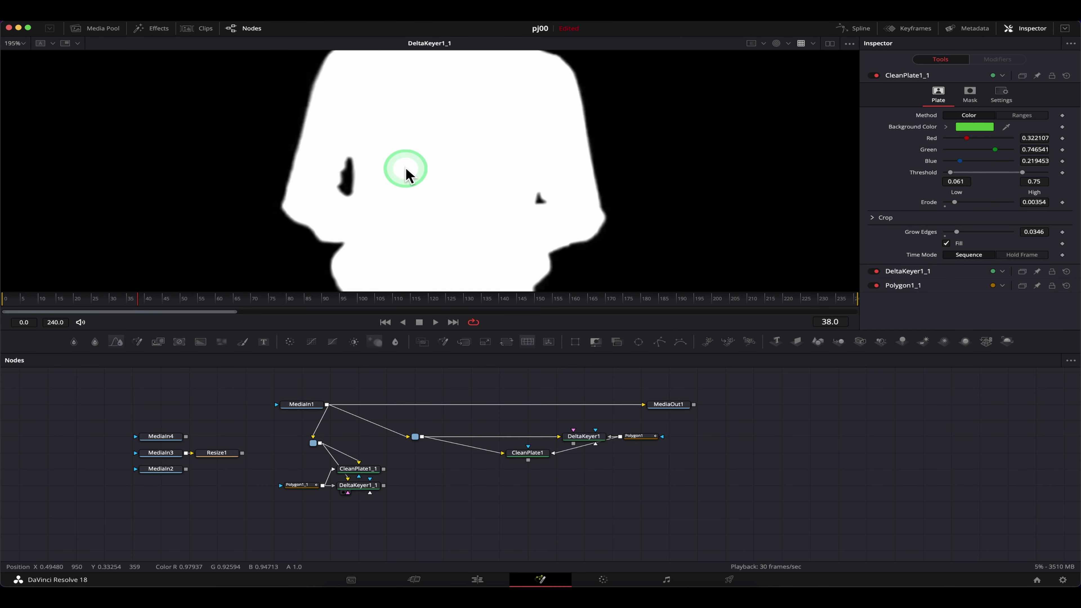
{"action": "left_click_drag", "start_coordinate": [416, 110], "coordinate": [417, 203]}
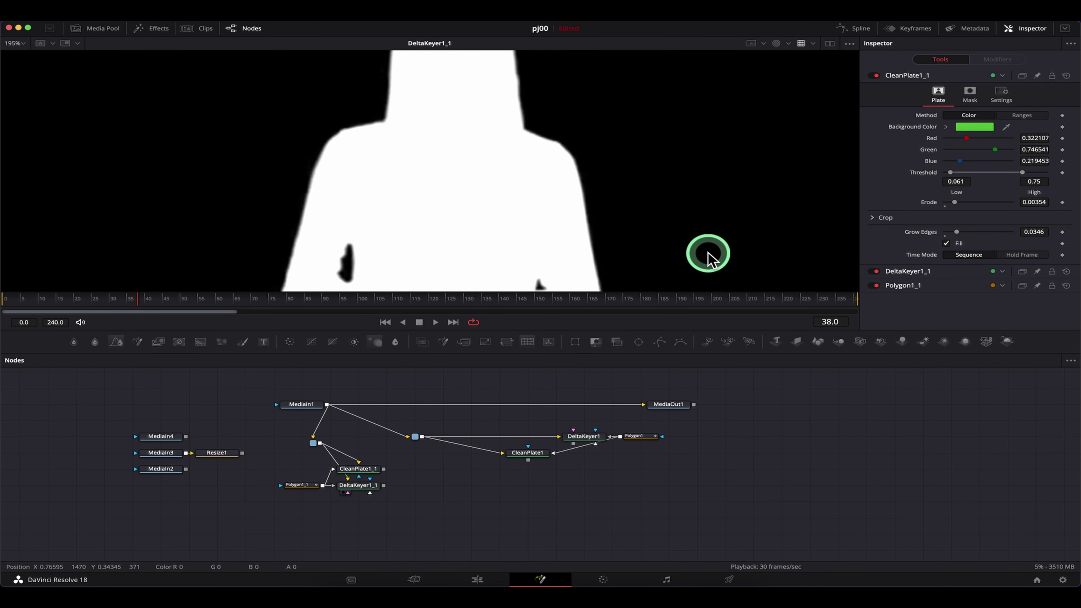
Step: Return the viewer to the colour image and set DeltaKeyer1_1's matte Erode/Dilate to -0.00222
{"action": "left_click", "coordinate": [362, 486]}
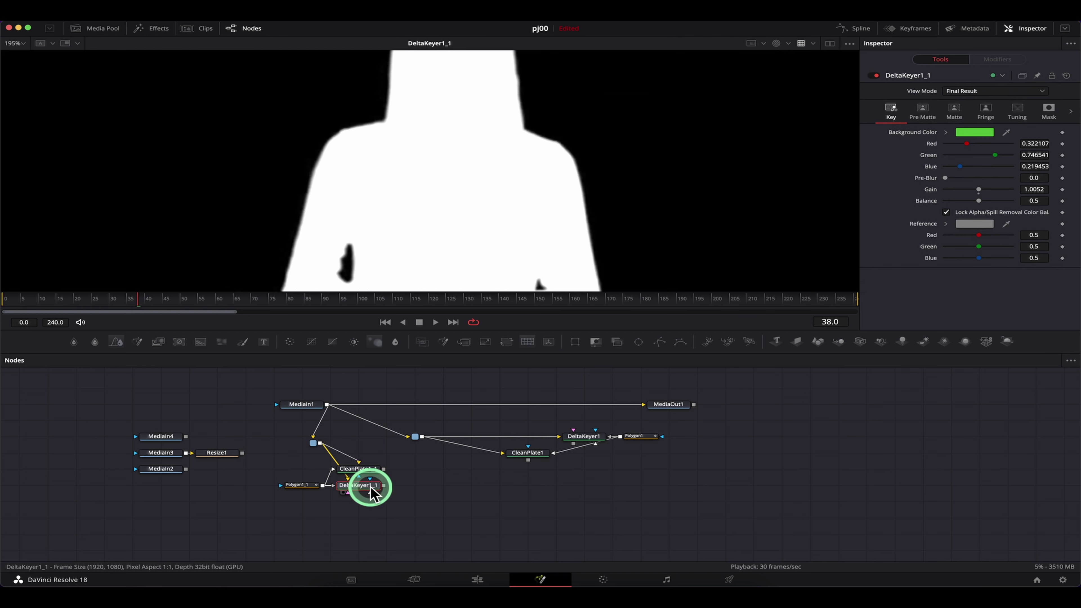
{"action": "left_click", "coordinate": [958, 115]}
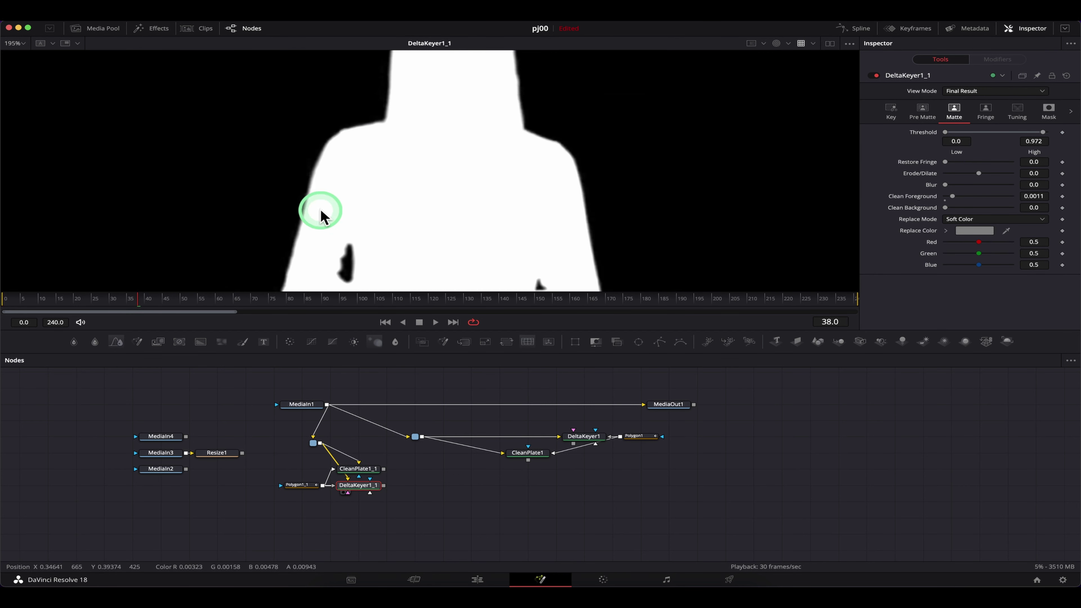
{"action": "scroll", "coordinate": [383, 201], "scroll_direction": "down", "scroll_amount": 3}
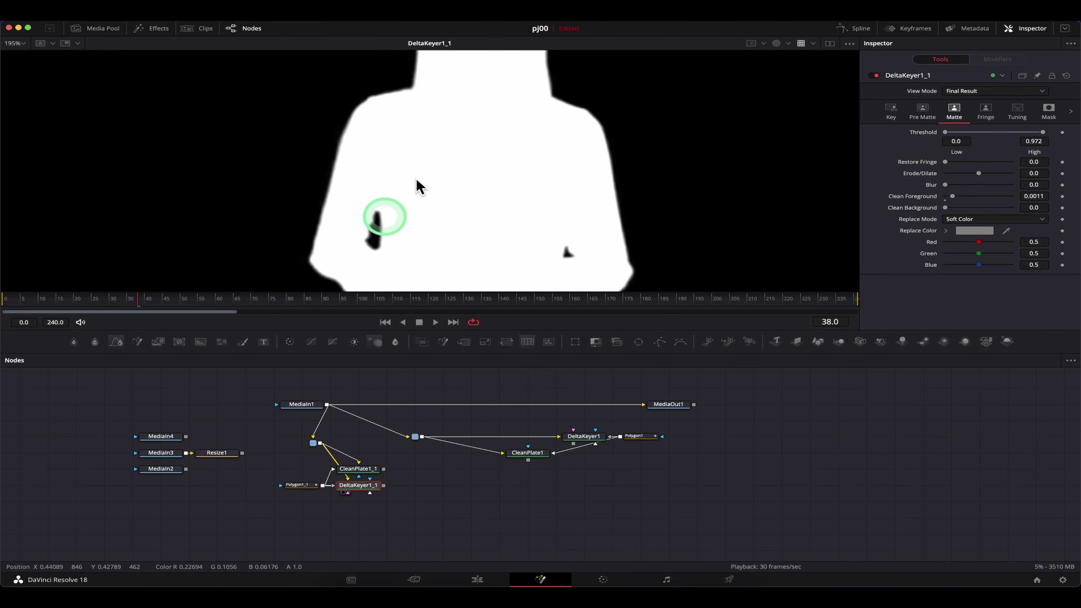
{"action": "key", "text": "c"}
{"action": "scroll", "coordinate": [369, 193], "scroll_direction": "up", "scroll_amount": 2}
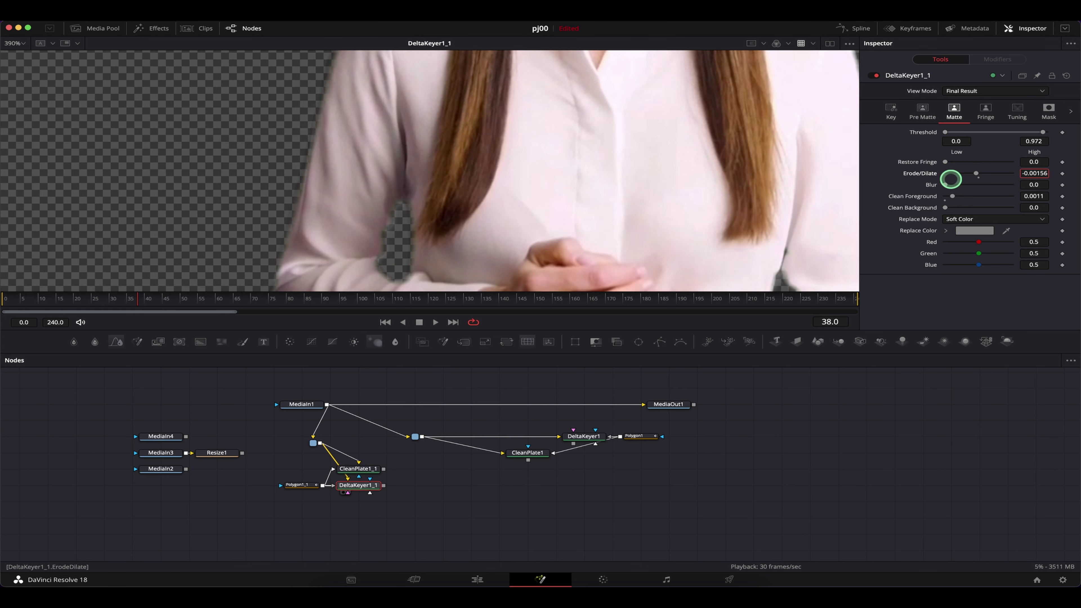
{"action": "scroll", "coordinate": [311, 126], "scroll_direction": "up", "scroll_amount": 2}
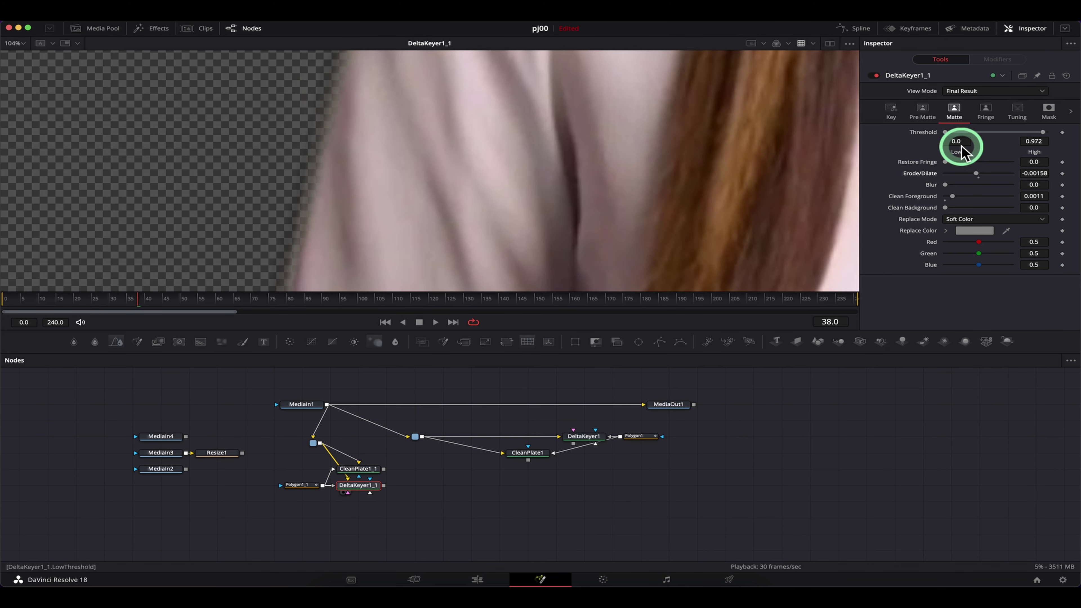
{"action": "double_click", "coordinate": [922, 173]}
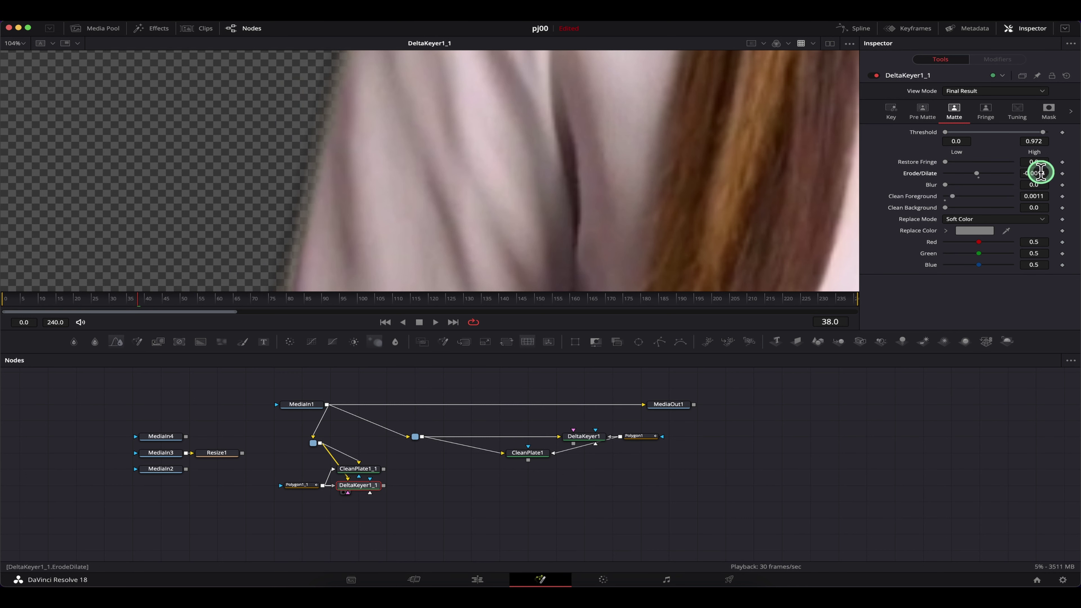
{"action": "scroll", "coordinate": [433, 126], "scroll_direction": "down", "scroll_amount": 3}
{"action": "mouse_move", "coordinate": [448, 134]}
{"action": "left_mouse_down"}
{"action": "mouse_move", "coordinate": [375, 213]}
{"action": "mouse_move", "coordinate": [444, 158]}
{"action": "left_mouse_up"}
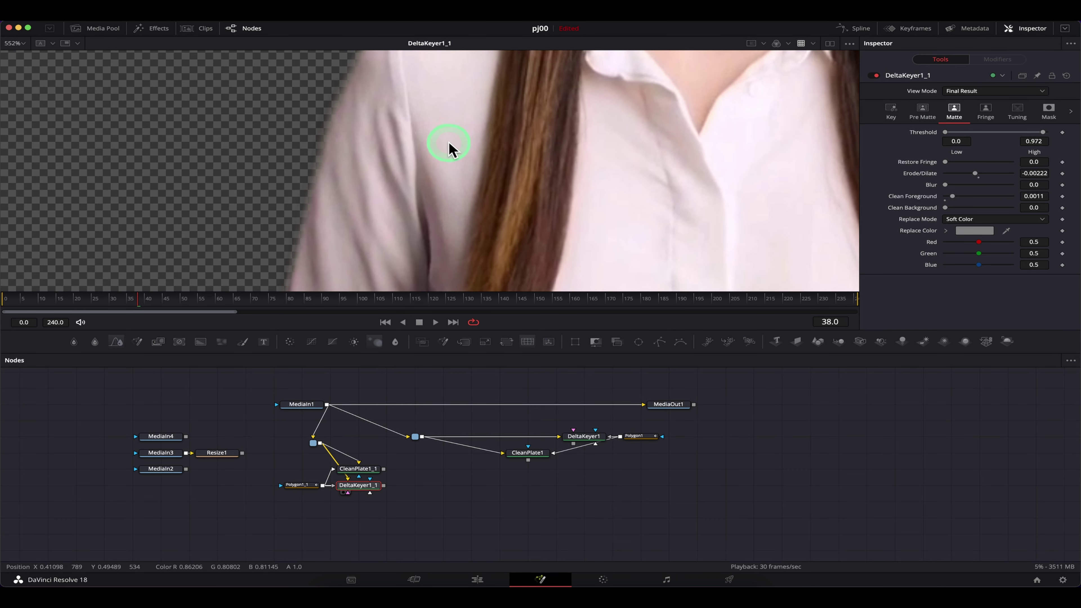
Step: Set DeltaKeyer1_1's matte Threshold to 0.133 low and 0.744 high, checking the sleeve edges
{"action": "scroll", "coordinate": [366, 134], "scroll_direction": "up", "scroll_amount": 3}
{"action": "scroll", "coordinate": [353, 149], "scroll_direction": "left", "scroll_amount": 2}
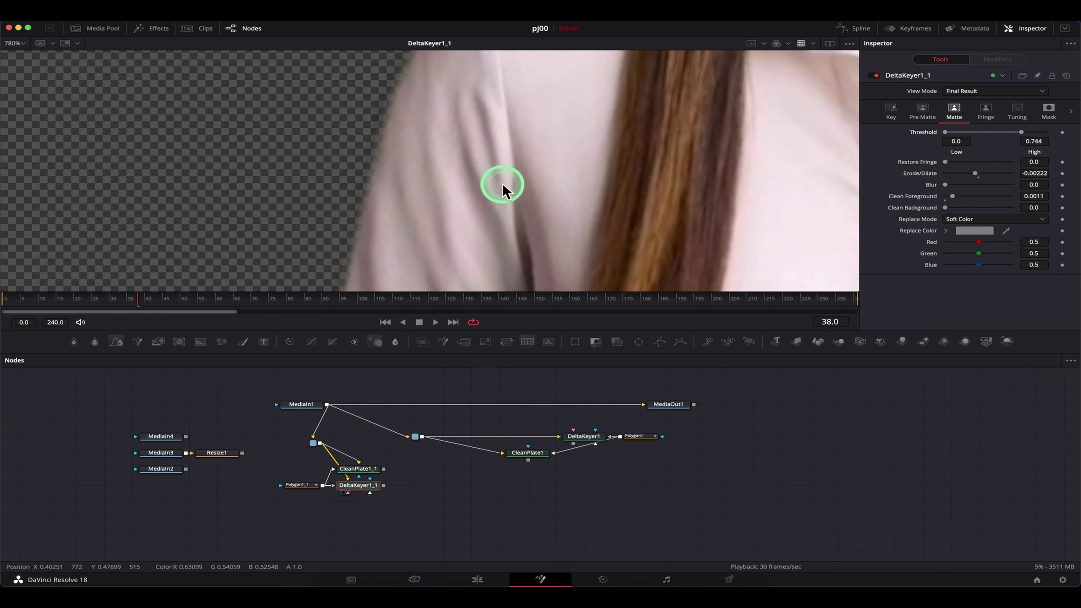
{"action": "scroll", "coordinate": [503, 183], "scroll_direction": "down", "scroll_amount": 3}
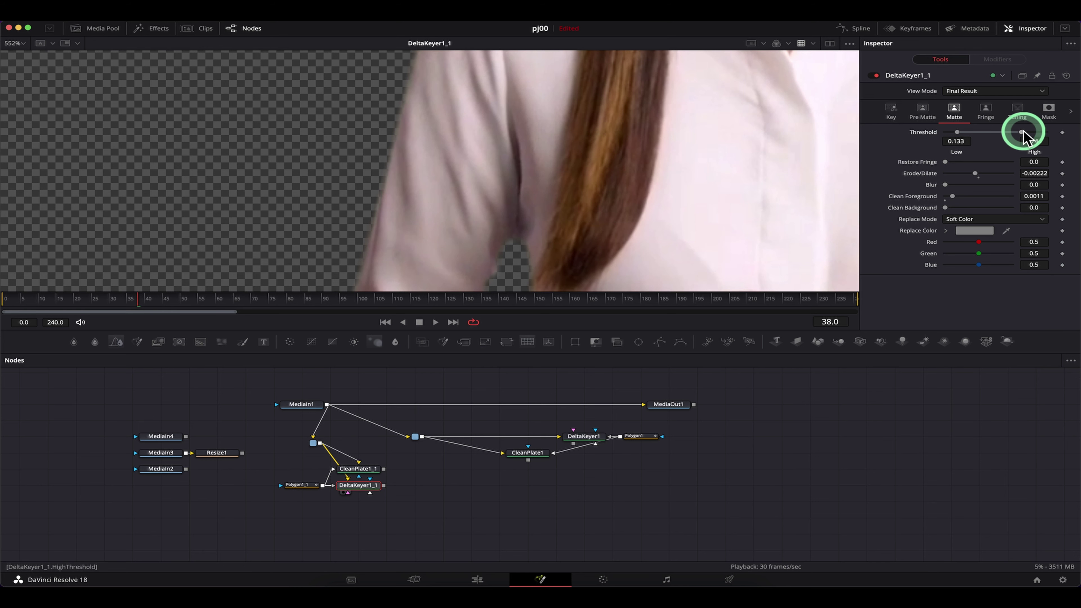
{"action": "scroll", "coordinate": [391, 149], "scroll_direction": "down", "scroll_amount": 3}
{"action": "scroll", "coordinate": [425, 158], "scroll_direction": "down", "scroll_amount": 3}
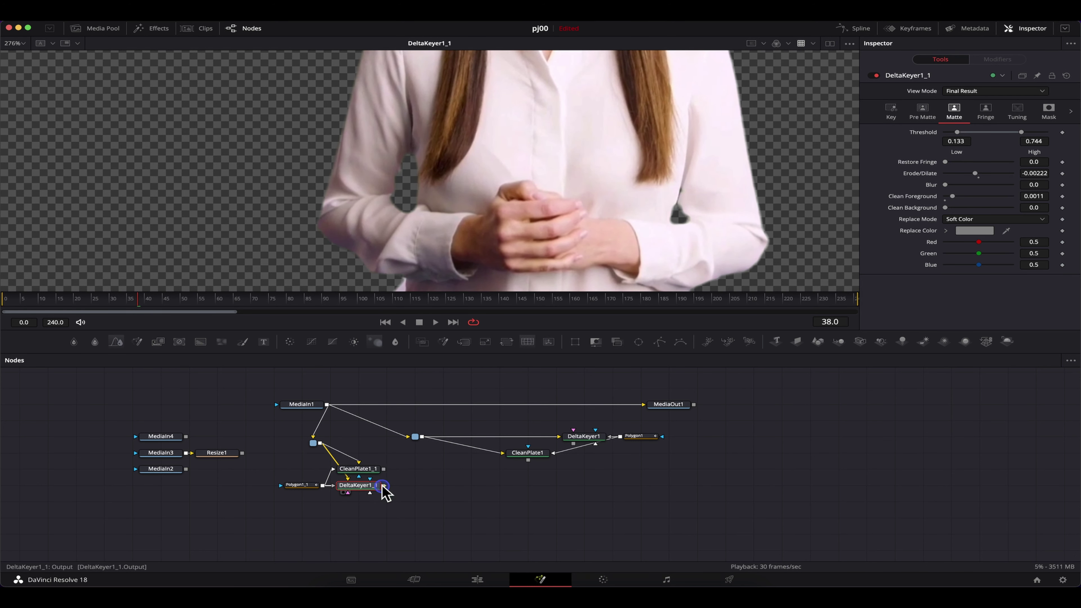
Step: Connect DeltaKeyer1_1's output to DeltaKeyer1 as its Solid Matte
{"action": "left_click_drag", "start_coordinate": [470, 475], "coordinate": [536, 457]}
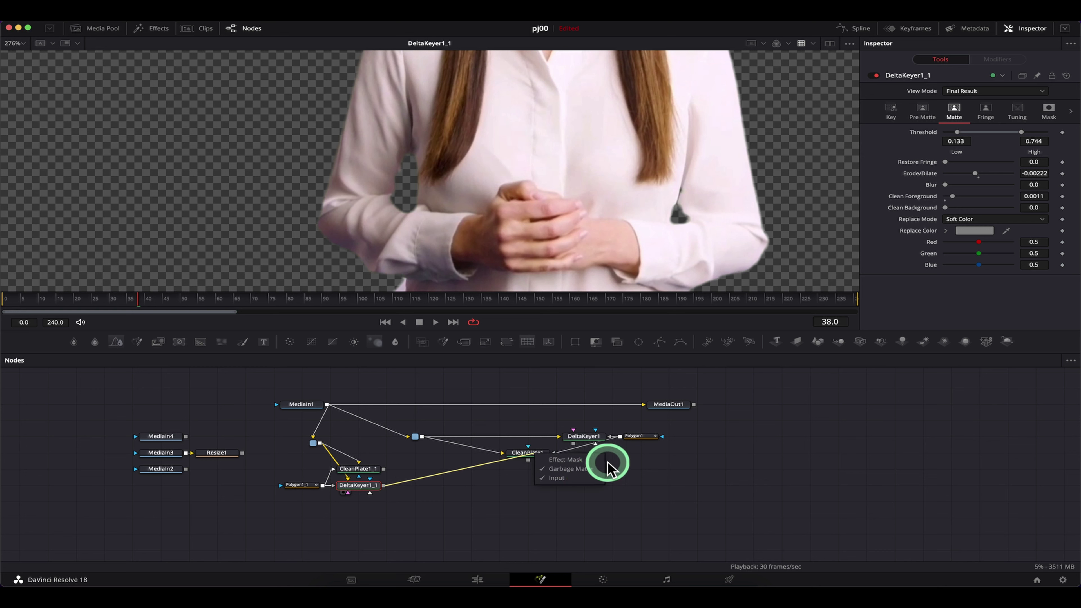
{"action": "left_click", "coordinate": [616, 455]}
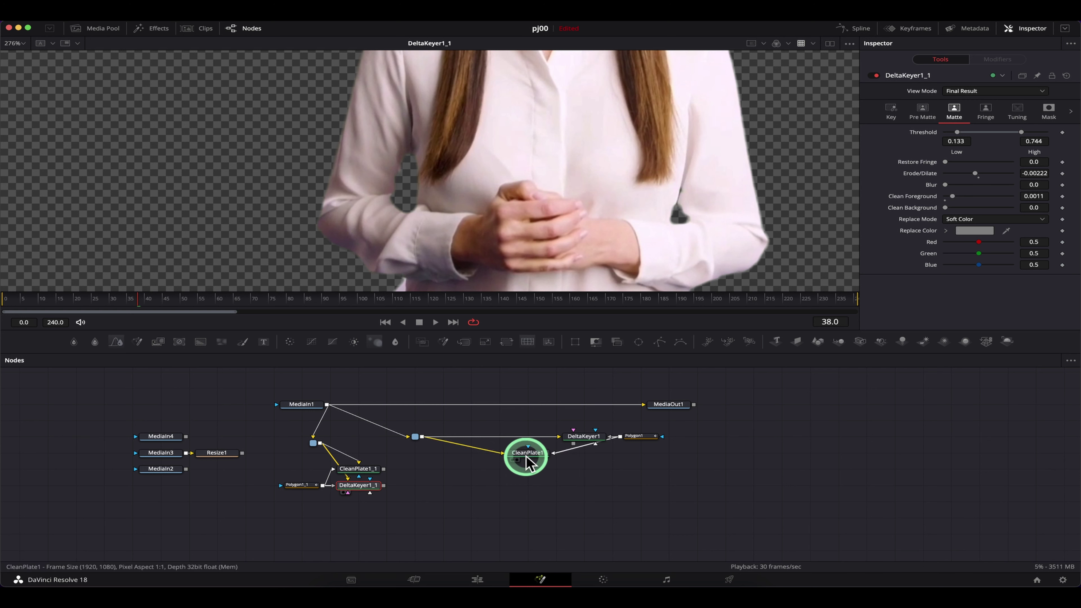
{"action": "left_click_drag", "start_coordinate": [527, 455], "coordinate": [588, 458]}
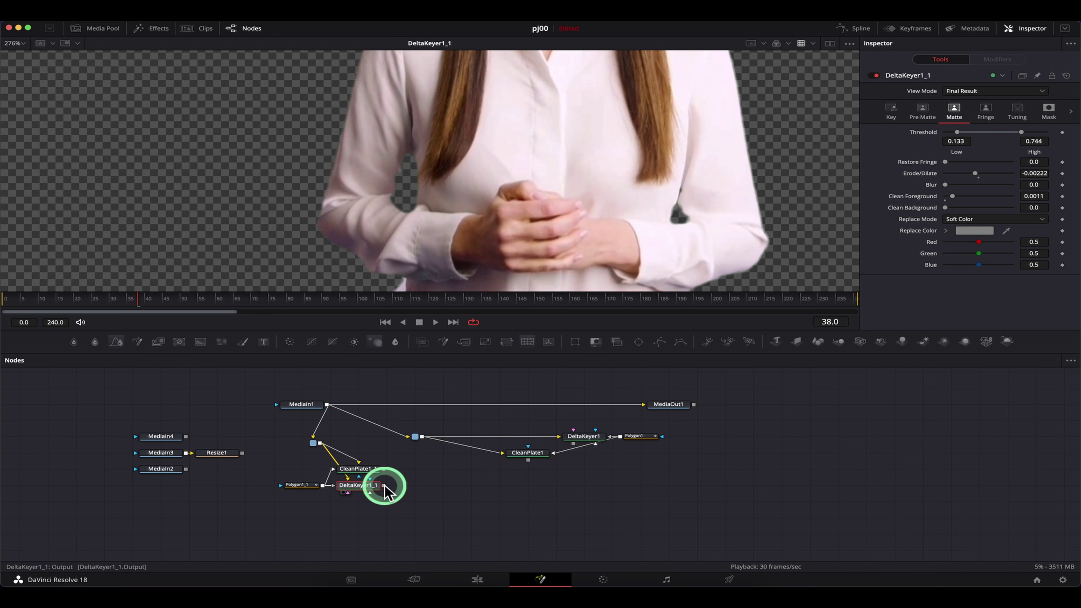
{"action": "left_click_drag", "start_coordinate": [383, 485], "coordinate": [590, 439]}
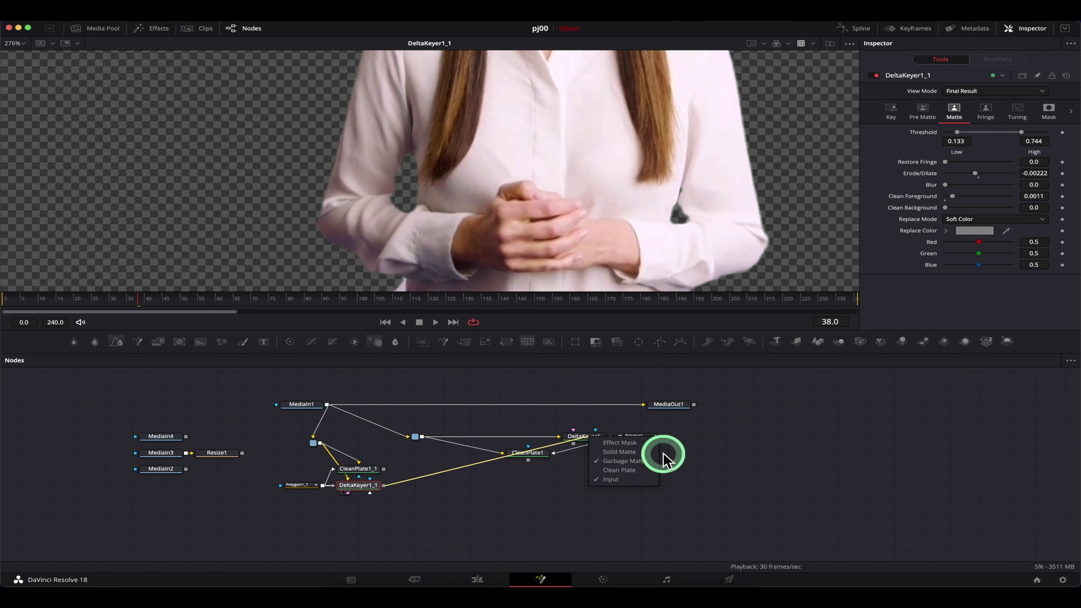
Step: Stack CleanPlate1 directly above DeltaKeyer1, move both with Polygon1 lower in the node graph, and show DeltaKeyer1 in the viewer
{"action": "left_click_drag", "start_coordinate": [532, 457], "coordinate": [590, 426]}
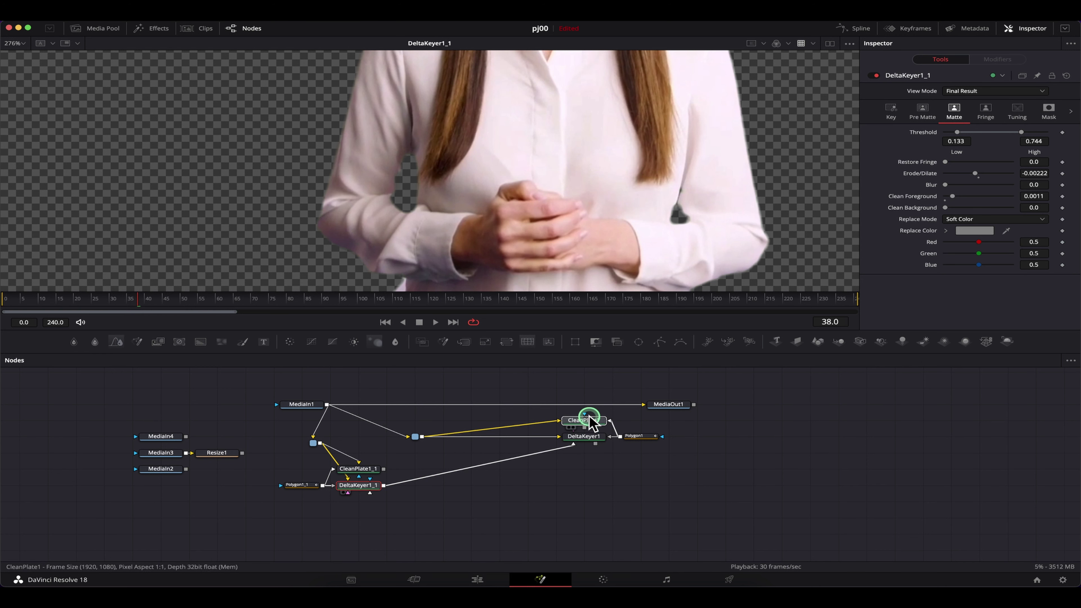
{"action": "left_click_drag", "start_coordinate": [678, 467], "coordinate": [575, 416]}
{"action": "left_click_drag", "start_coordinate": [576, 421], "coordinate": [579, 452]}
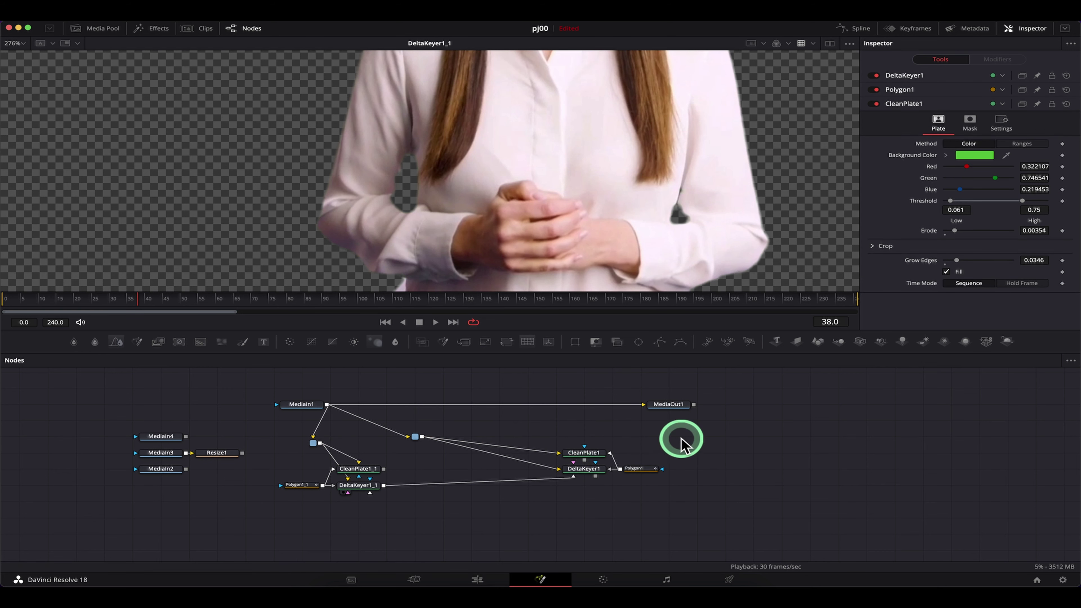
{"action": "left_click", "coordinate": [585, 475]}
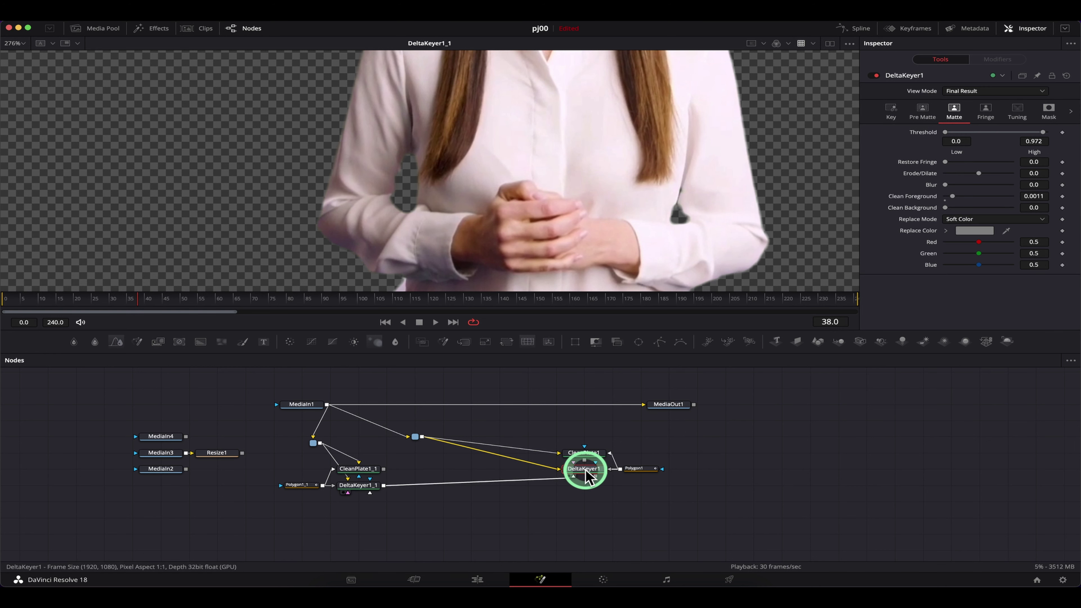
Step: Add an Erode/Dilate node between DeltaKeyer1_1 and DeltaKeyer1
{"action": "left_click", "coordinate": [367, 488]}
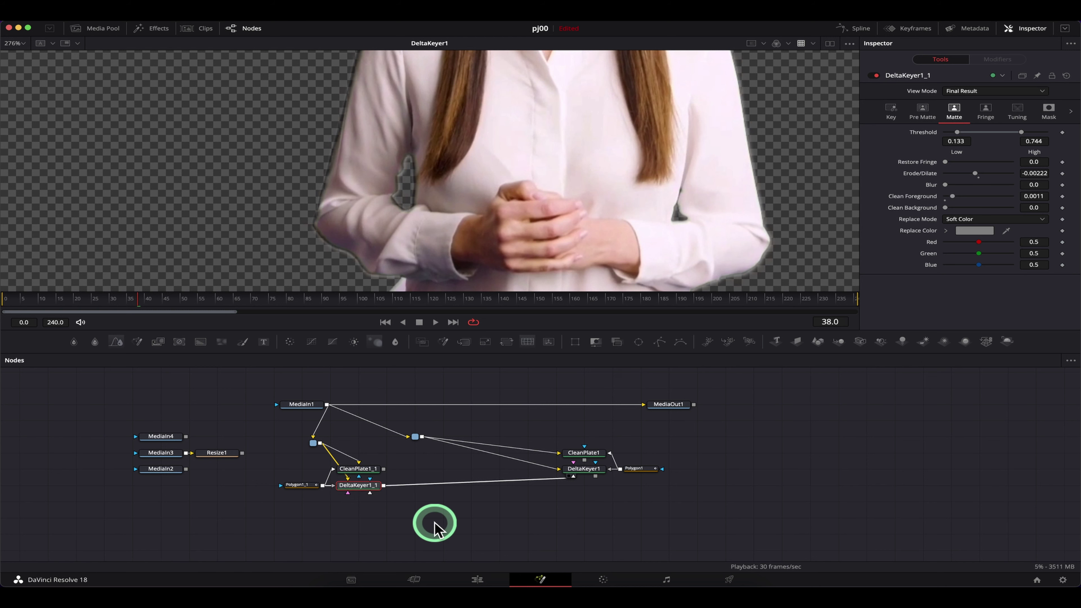
{"action": "key", "text": "shift+space"}
{"action": "type", "text": "clea"}
{"action": "key", "text": "BackSpace"}
{"action": "key", "text": "BackSpace"}
{"action": "key", "text": "BackSpace"}
{"action": "key", "text": "BackSpace"}
{"action": "type", "text": "ero"}
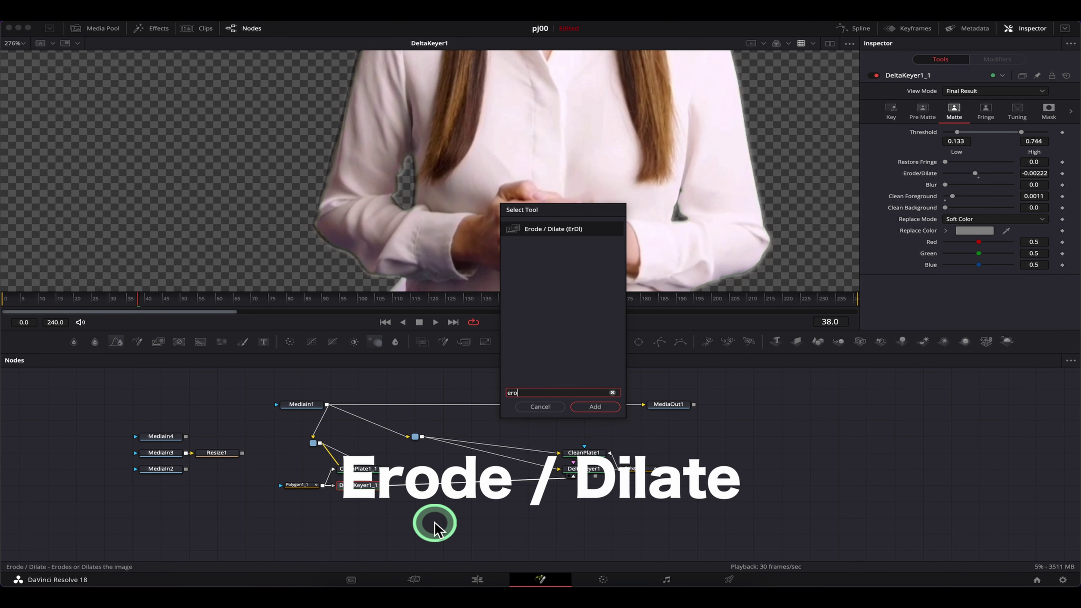
{"action": "key", "text": "Return"}
Step: Add a Blur node between ErodeDilate1 and DeltaKeyer1
{"action": "key", "text": "shift+space"}
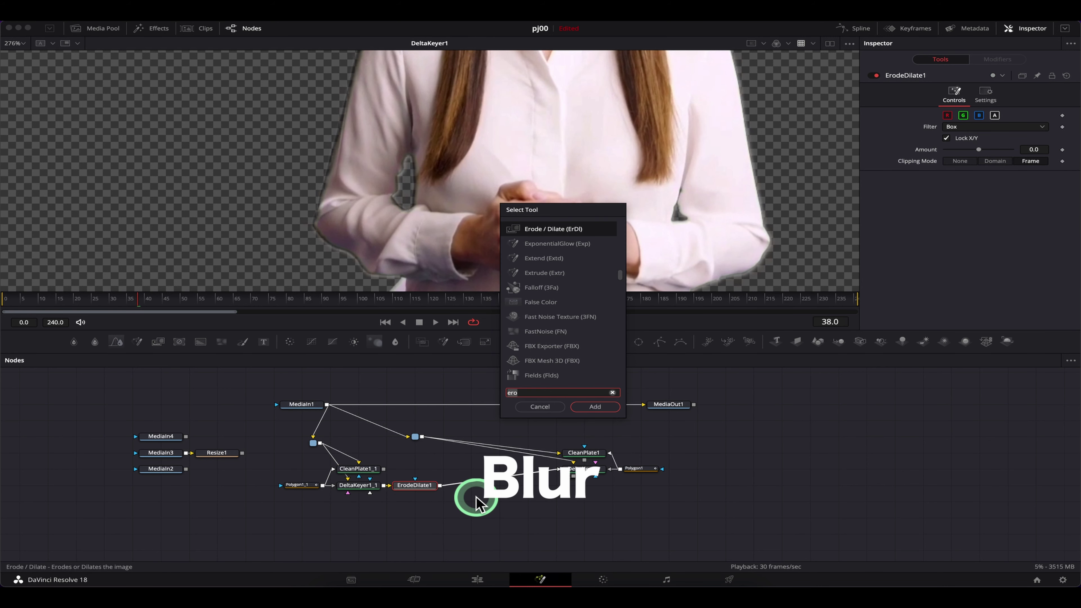
{"action": "type", "text": "blur"}
{"action": "key", "text": "Return"}
{"action": "left_click", "coordinate": [423, 489]}
{"action": "left_click", "coordinate": [485, 485]}
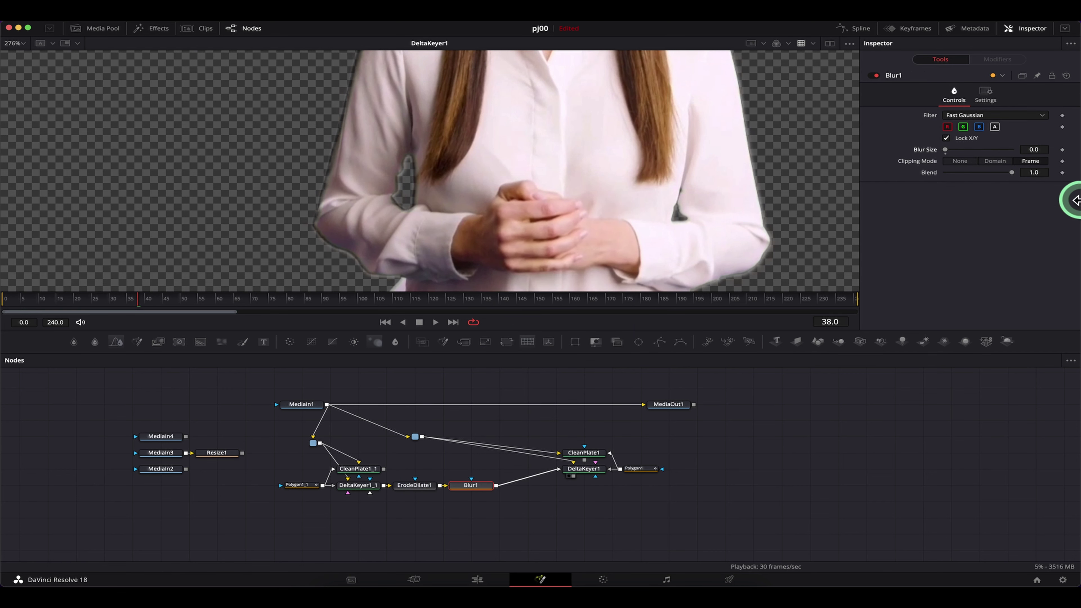
Step: Set DeltaKeyer1's matte high Threshold to 0.778 and Erode/Dilate to -0.0022, checking the woman's edges
{"action": "left_click_drag", "start_coordinate": [514, 180], "coordinate": [384, 212]}
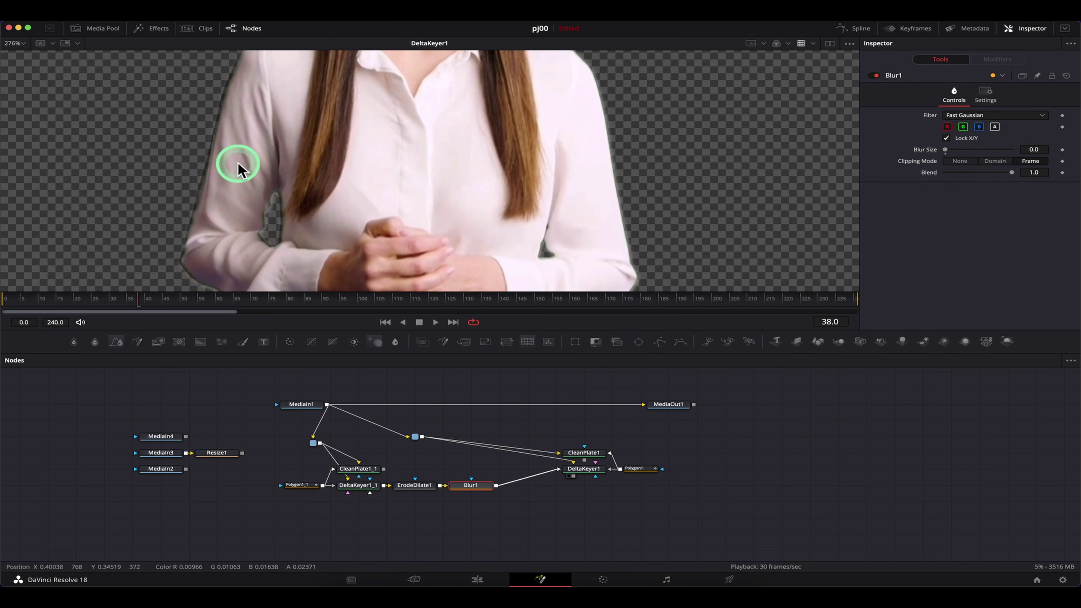
{"action": "left_click", "coordinate": [584, 469]}
{"action": "scroll", "coordinate": [362, 198], "scroll_direction": "up", "scroll_amount": 2}
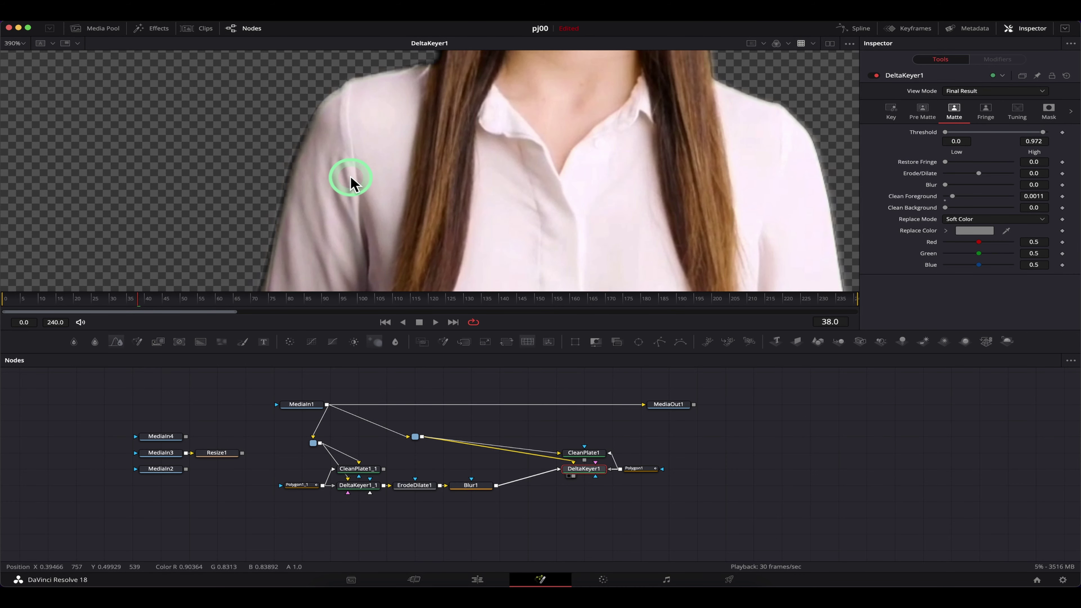
{"action": "scroll", "coordinate": [342, 183], "scroll_direction": "up", "scroll_amount": 4}
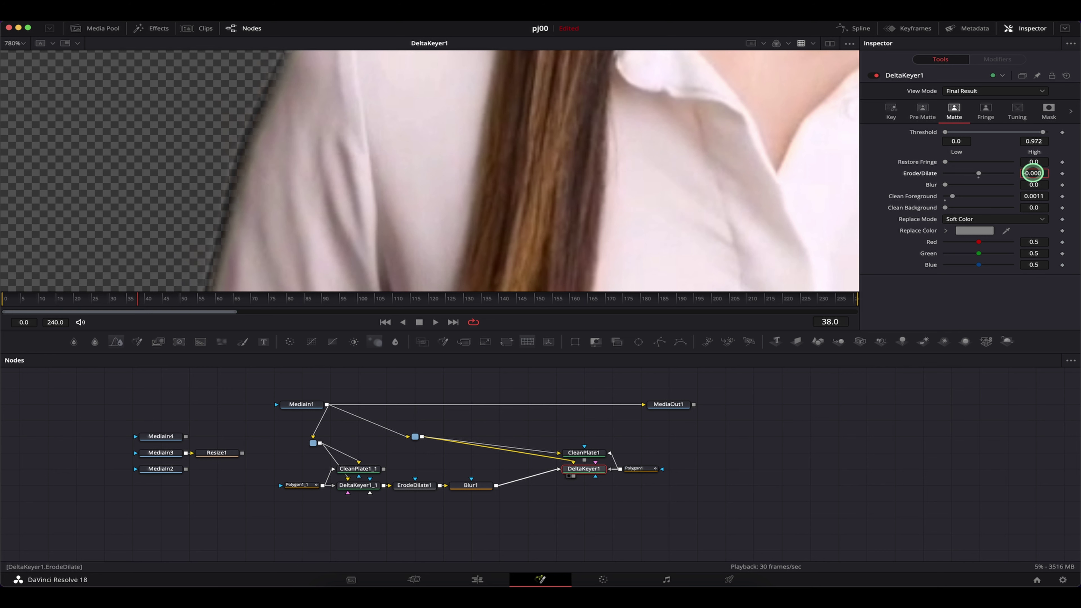
{"action": "left_click", "coordinate": [1043, 132]}
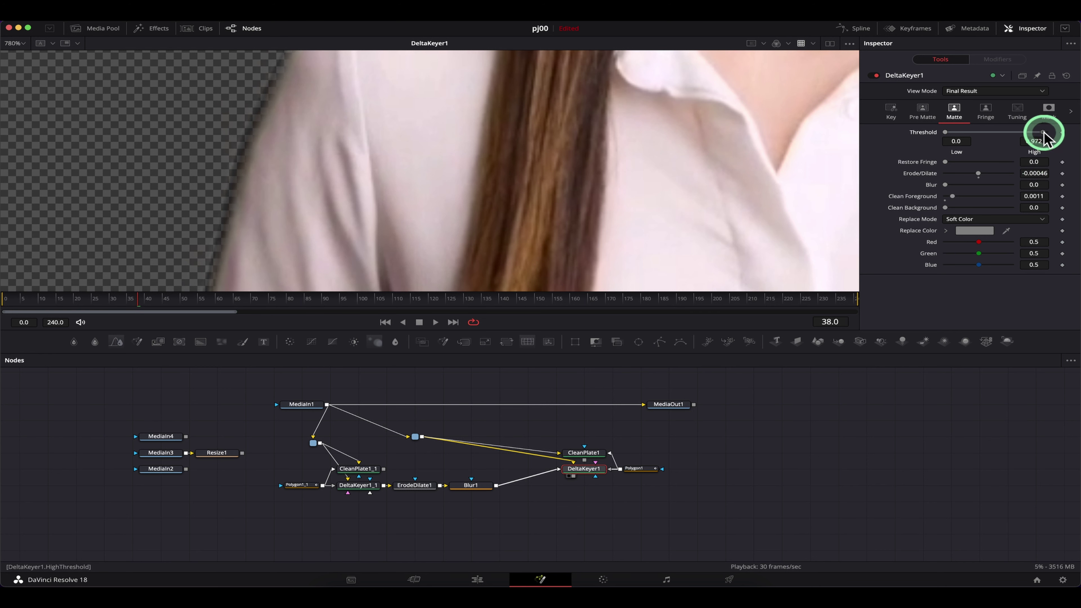
{"action": "left_click_drag", "start_coordinate": [1017, 135], "coordinate": [1025, 132]}
{"action": "left_click_drag", "start_coordinate": [998, 178], "coordinate": [958, 186]}
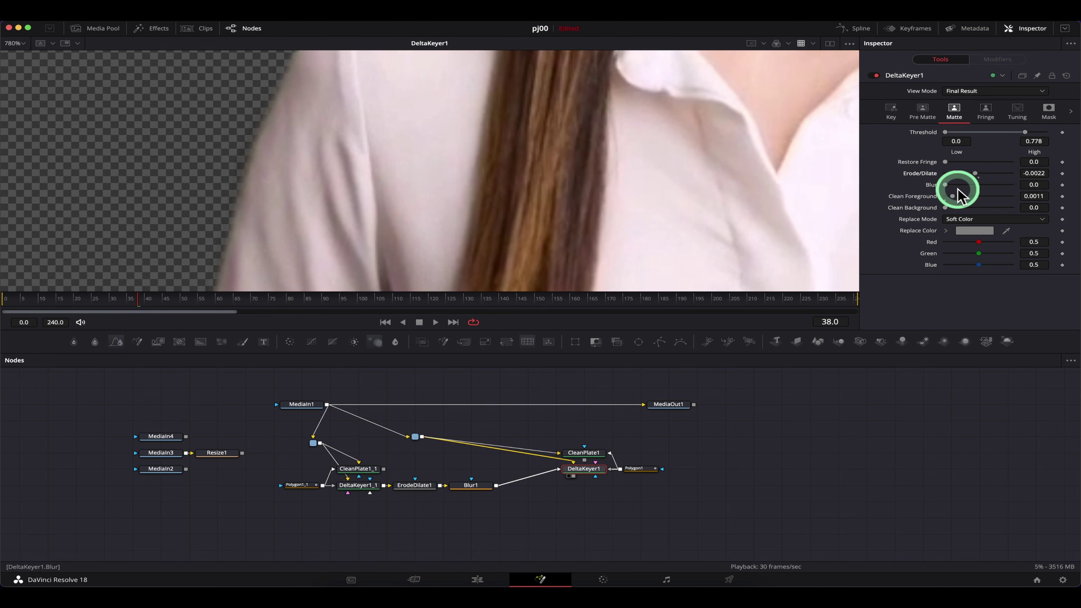
{"action": "scroll", "coordinate": [698, 154], "scroll_direction": "down", "scroll_amount": 4}
{"action": "scroll", "coordinate": [617, 212], "scroll_direction": "down", "scroll_amount": 2}
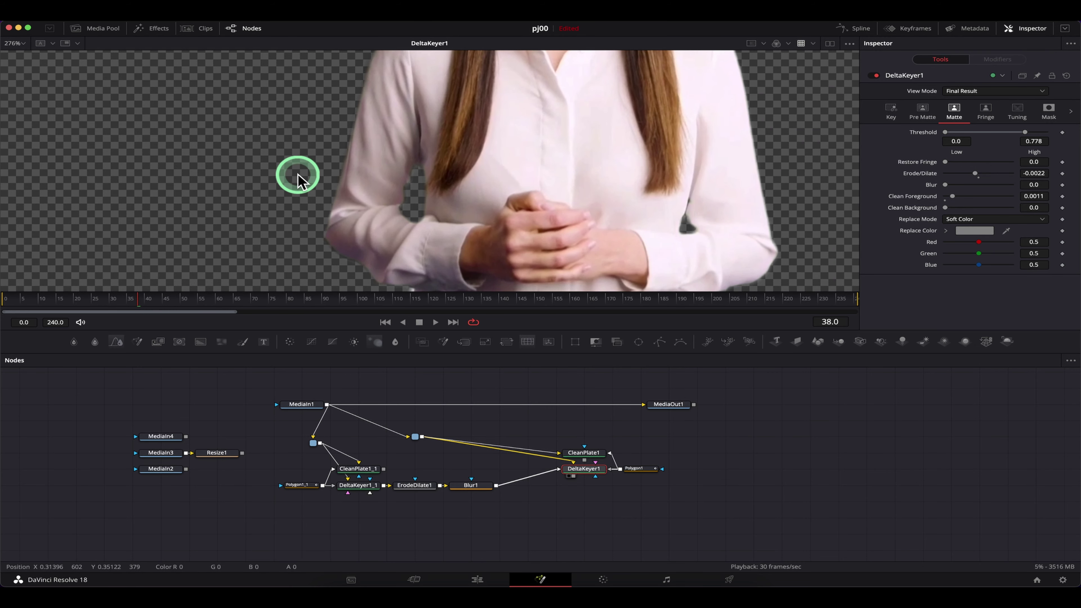
{"action": "scroll", "coordinate": [724, 179], "scroll_direction": "down", "scroll_amount": 1}
{"action": "scroll", "coordinate": [451, 145], "scroll_direction": "down", "scroll_amount": 1}
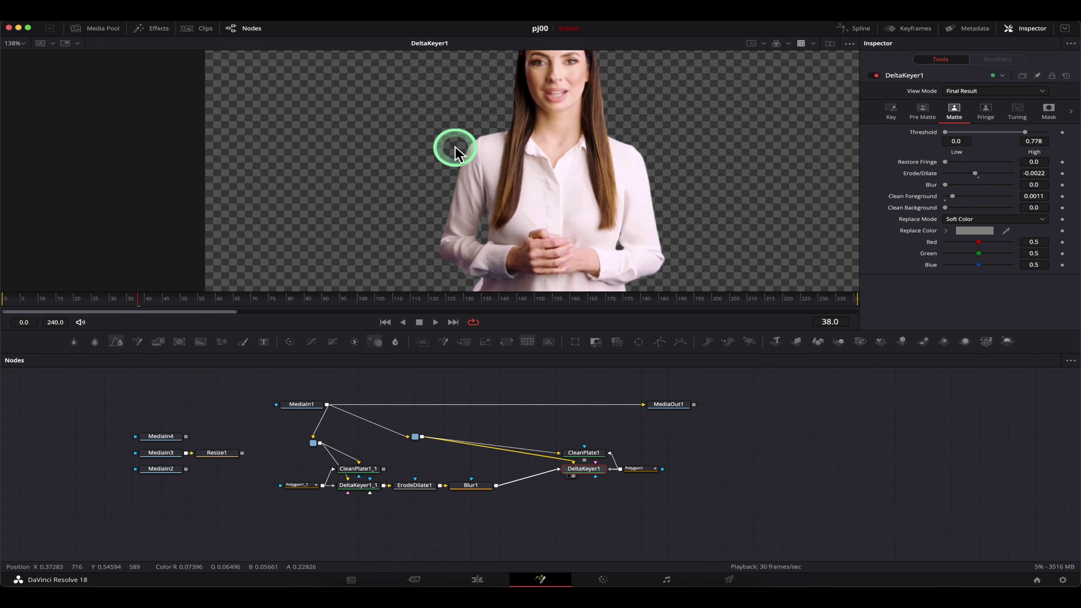
Step: Stack Polygon1 above CleanPlate1 and DeltaKeyer1, aligning DeltaKeyer1 with the Blur1 row in the node graph
{"action": "left_click_drag", "start_coordinate": [652, 468], "coordinate": [626, 440]}
{"action": "left_click_drag", "start_coordinate": [672, 502], "coordinate": [589, 448]}
{"action": "left_click", "coordinate": [538, 533]}
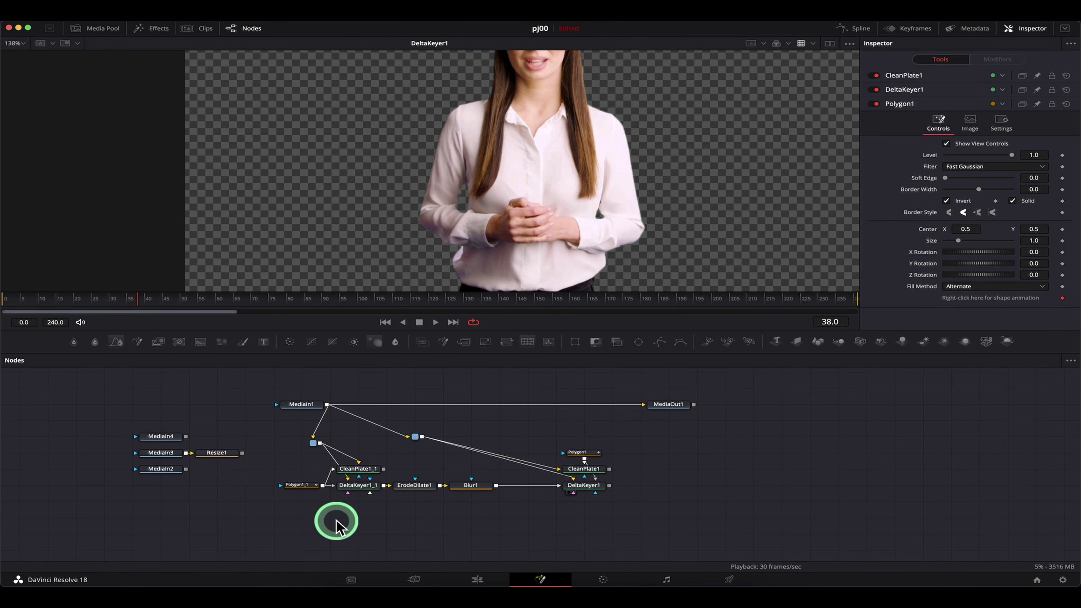
Step: Preview the MediaIn4 and MediaIn2 backgrounds, and move MediaIn2 below the keyer chain
{"action": "left_click_drag", "start_coordinate": [164, 436], "coordinate": [345, 251]}
{"action": "left_click_drag", "start_coordinate": [166, 468], "coordinate": [468, 115]}
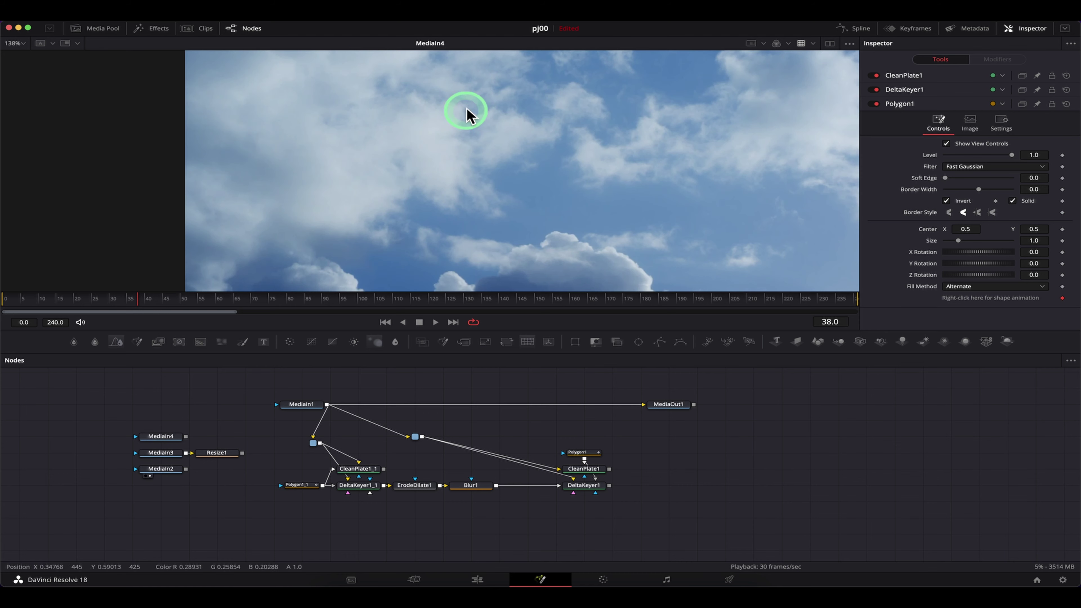
{"action": "left_click_drag", "start_coordinate": [162, 469], "coordinate": [468, 537]}
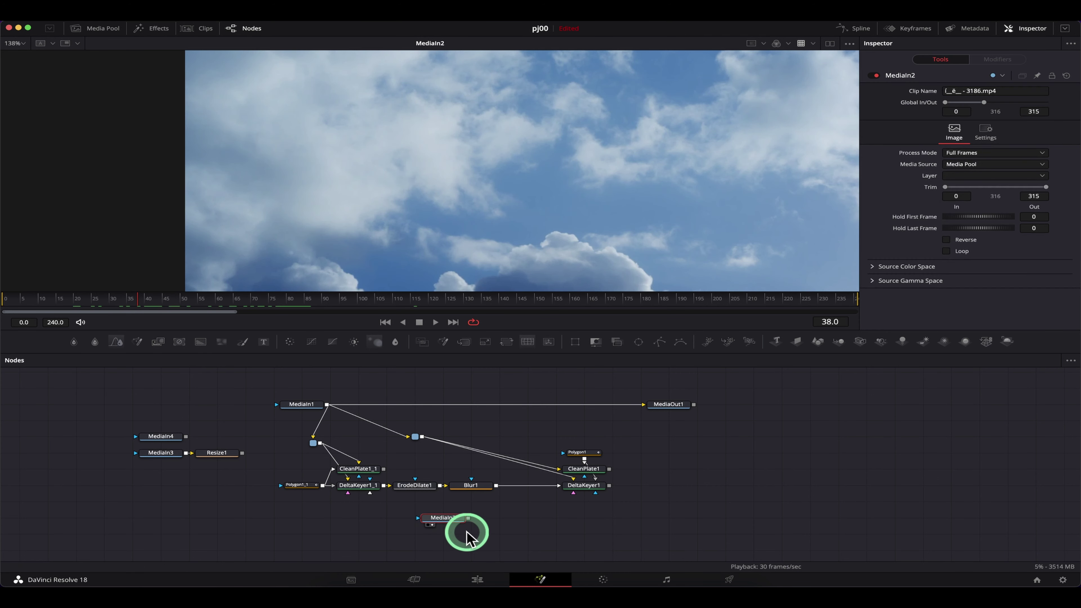
{"action": "scroll", "coordinate": [553, 511], "scroll_direction": "down", "scroll_amount": 3}
{"action": "scroll", "coordinate": [553, 477], "scroll_direction": "up", "scroll_amount": 2}
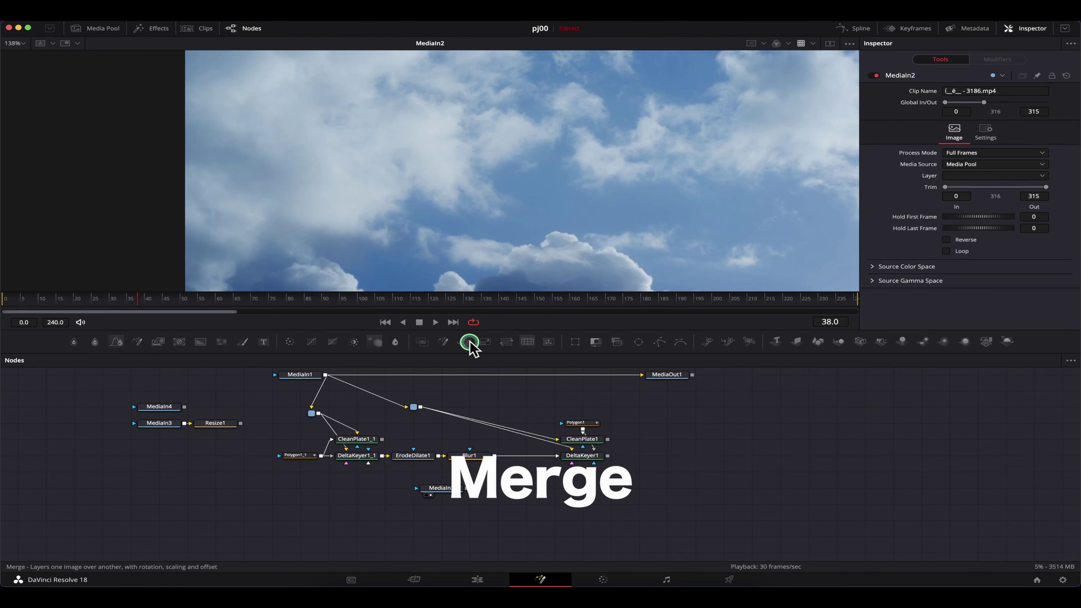
Step: Add a Merge node after MediaIn2, connect DeltaKeyer1 as its foreground, and show the Merge in the viewer
{"action": "left_click", "coordinate": [470, 342]}
{"action": "left_click_drag", "start_coordinate": [537, 509], "coordinate": [537, 493]}
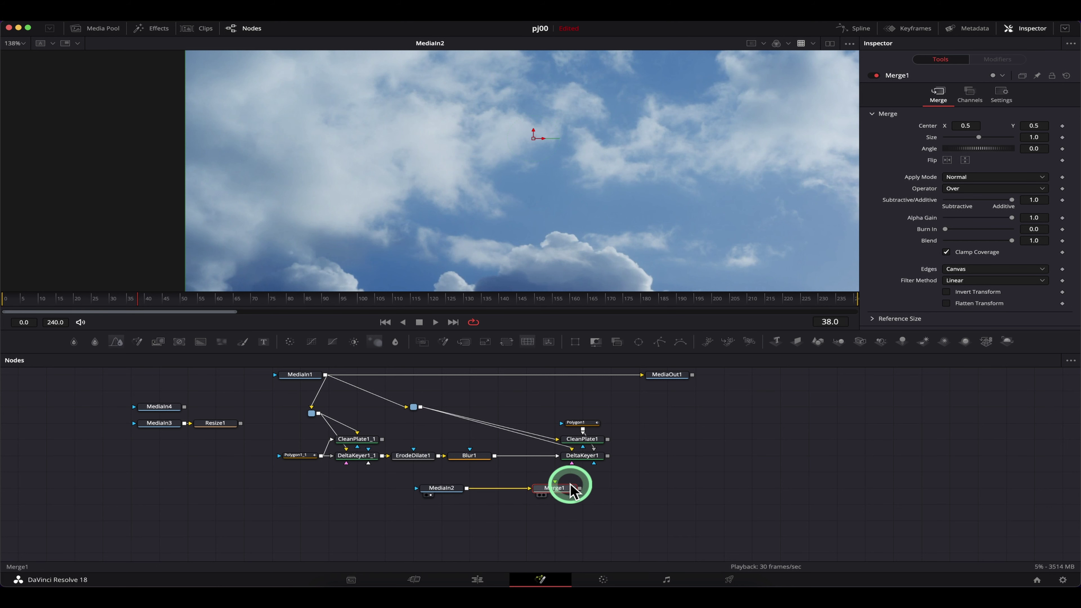
{"action": "left_click_drag", "start_coordinate": [608, 456], "coordinate": [560, 496]}
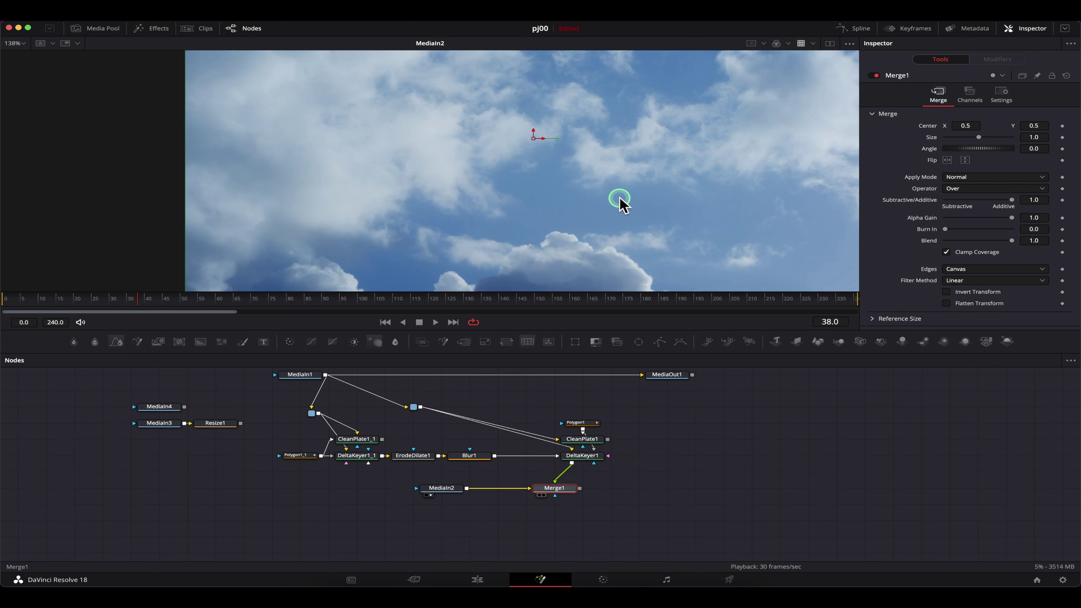
{"action": "left_click_drag", "start_coordinate": [620, 231], "coordinate": [617, 223]}
Step: Examine the keyed edges around the woman's sleeves, hands and shoulder against the sky background
{"action": "scroll", "coordinate": [494, 230], "scroll_direction": "down", "scroll_amount": 2}
{"action": "scroll", "coordinate": [491, 229], "scroll_direction": "up", "scroll_amount": 6}
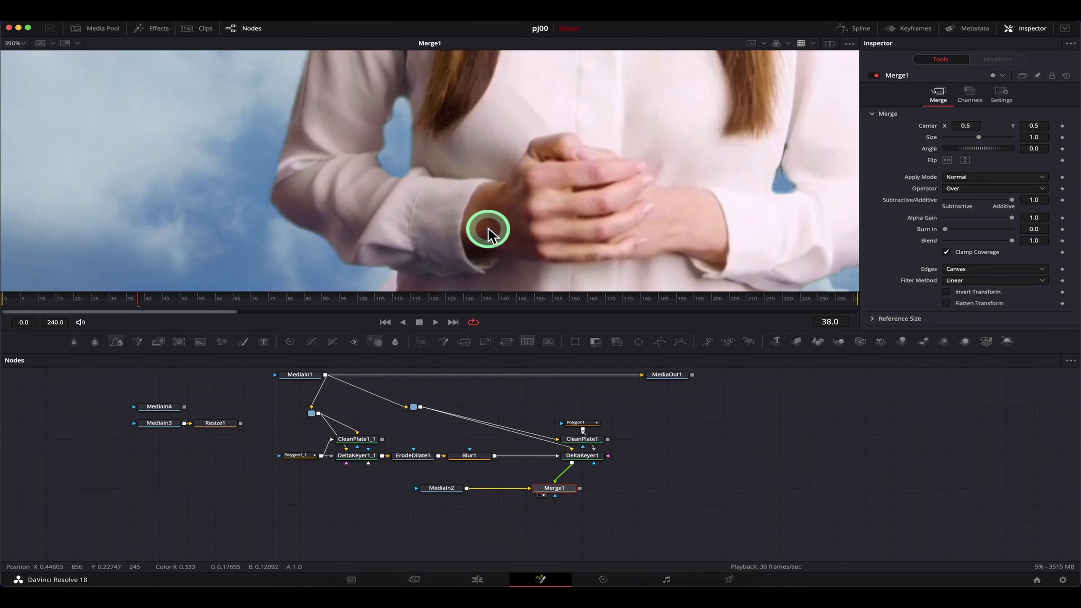
{"action": "scroll", "coordinate": [490, 248], "scroll_direction": "down", "scroll_amount": 2}
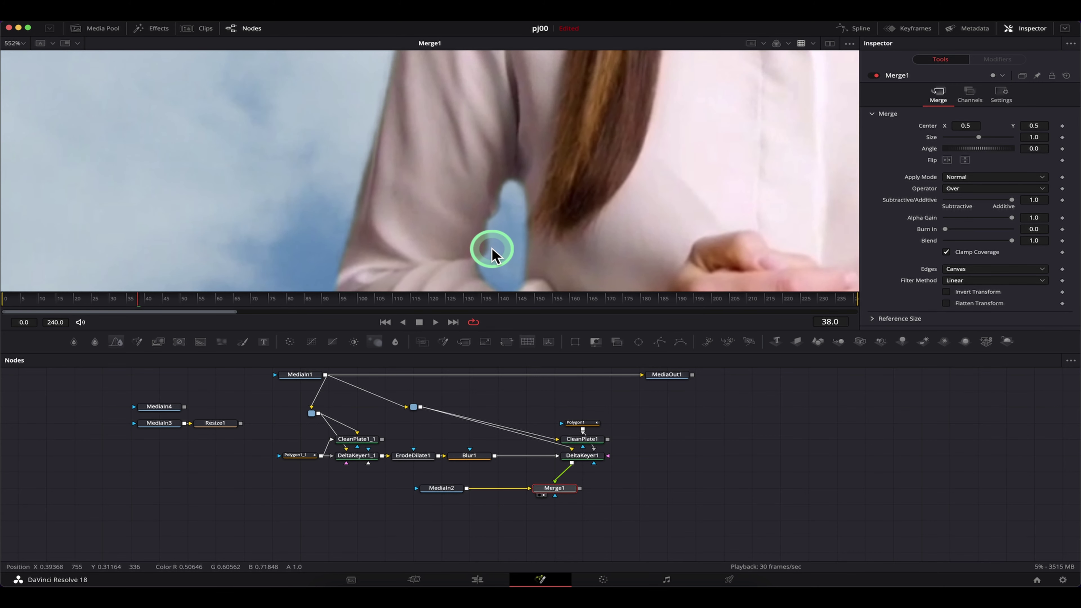
{"action": "scroll", "coordinate": [476, 193], "scroll_direction": "down", "scroll_amount": 2}
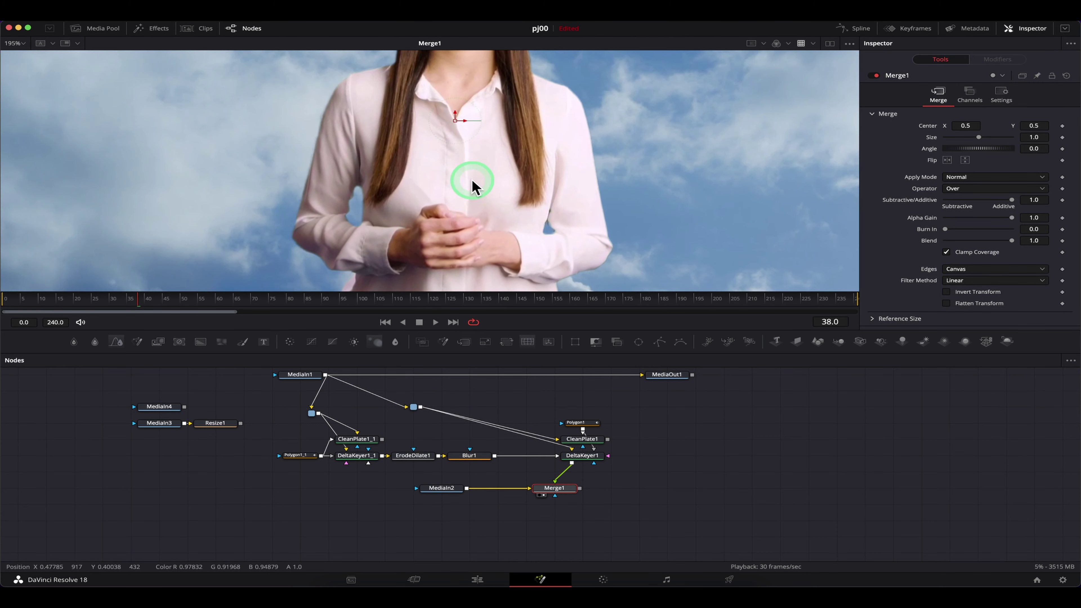
{"action": "scroll", "coordinate": [549, 174], "scroll_direction": "up", "scroll_amount": 5}
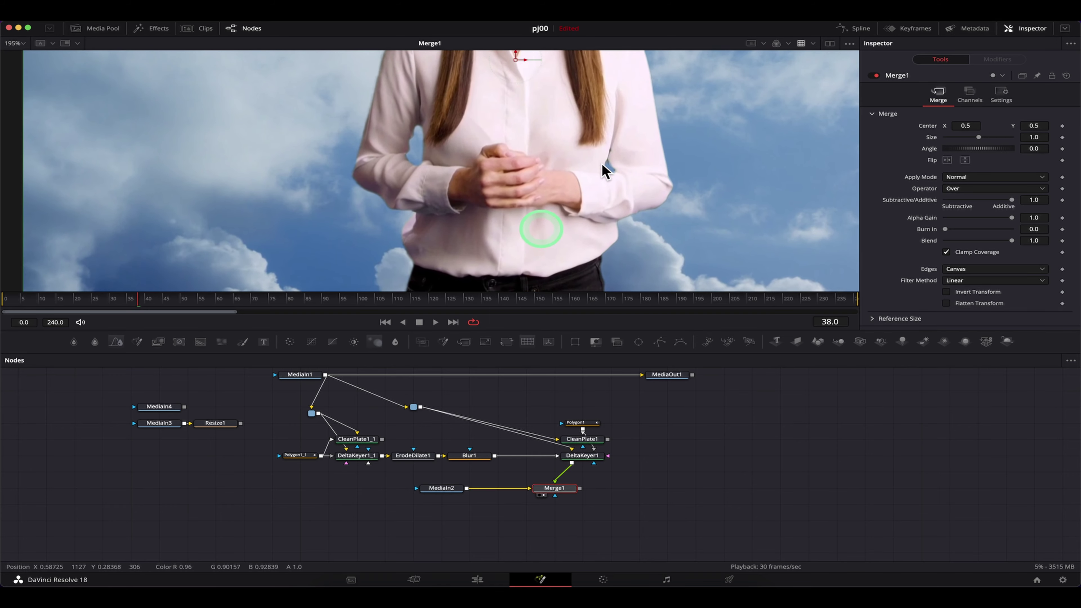
{"action": "scroll", "coordinate": [431, 219], "scroll_direction": "up", "scroll_amount": 2}
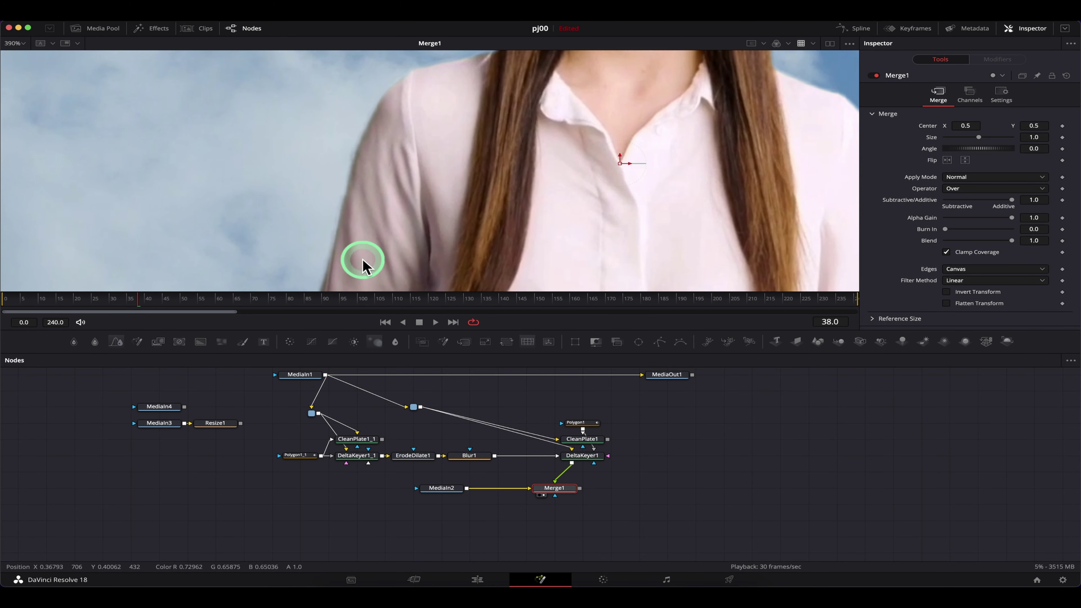
{"action": "scroll", "coordinate": [448, 124], "scroll_direction": "down", "scroll_amount": 3}
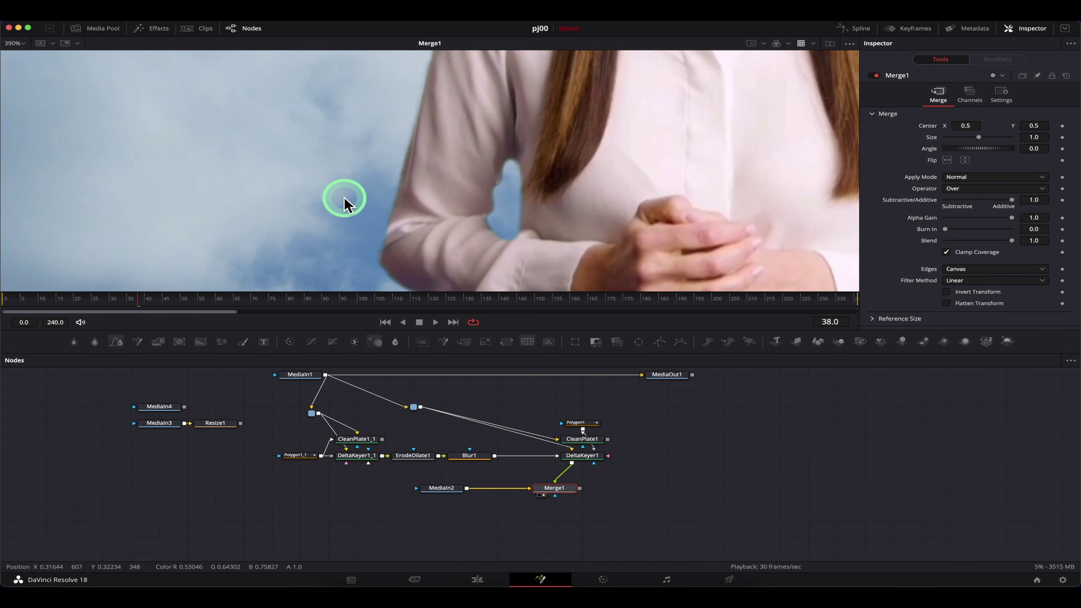
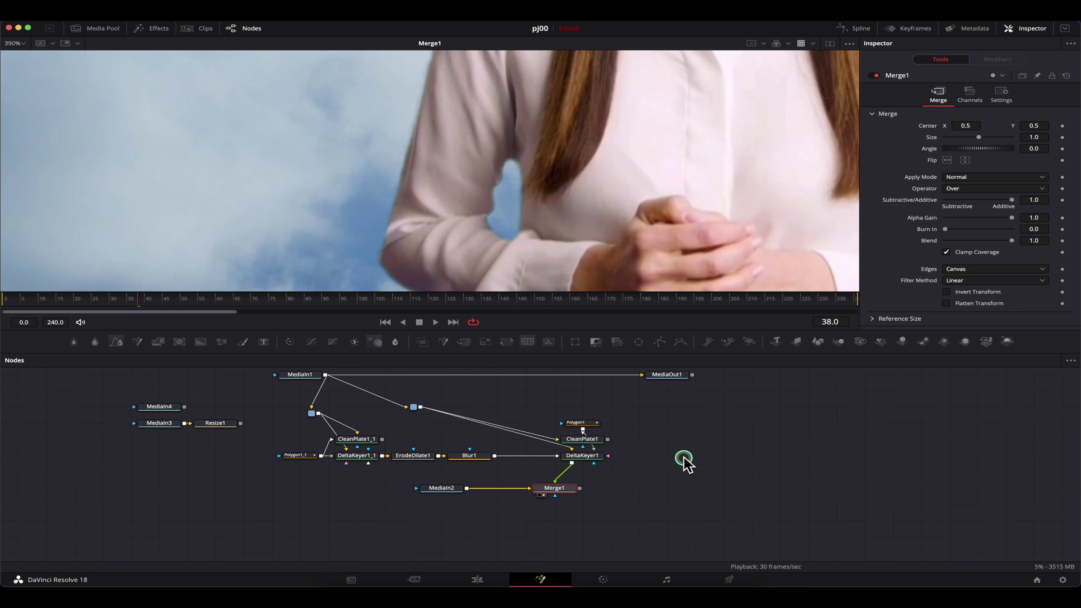
{"action": "key", "text": "shift+space"}
{"action": "type", "text": "bit"}
{"action": "key", "text": "Return"}
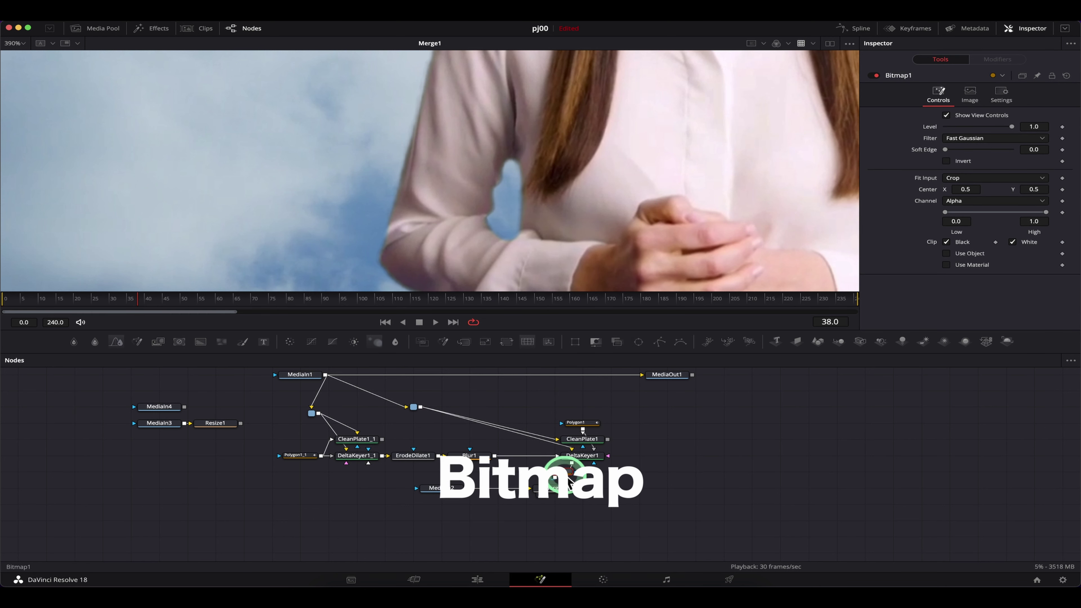
Step: Add an unconnected Bitmap node beside DeltaKeyer1 and paste a duplicate of it below
{"action": "left_click", "coordinate": [683, 461]}
{"action": "key", "text": "shift+space"}
{"action": "type", "text": "bit"}
{"action": "key", "text": "Return"}
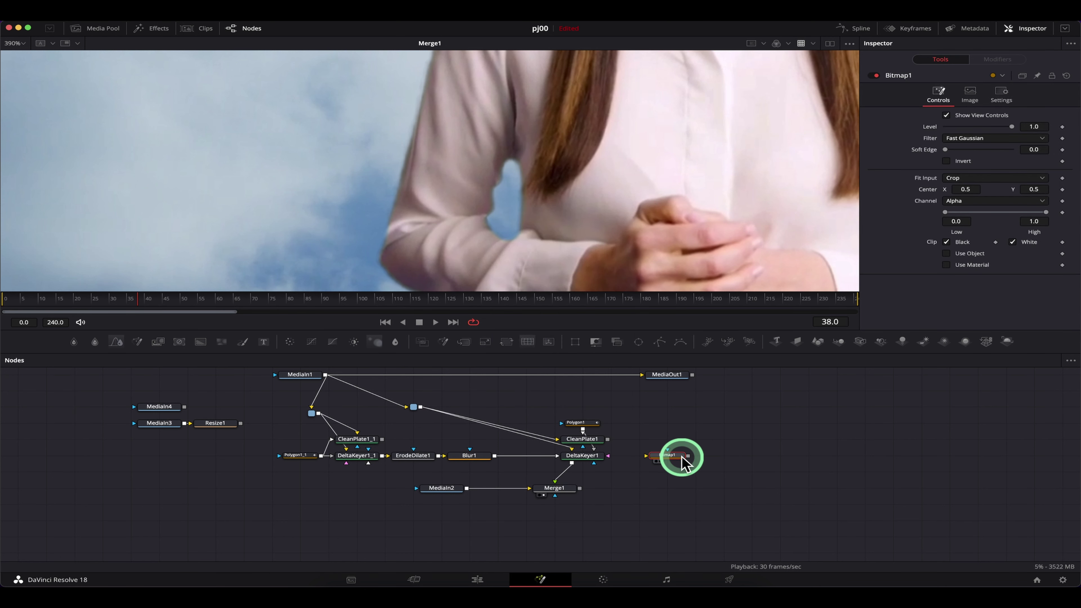
{"action": "key", "text": "super+c"}
{"action": "key", "text": "super+v"}
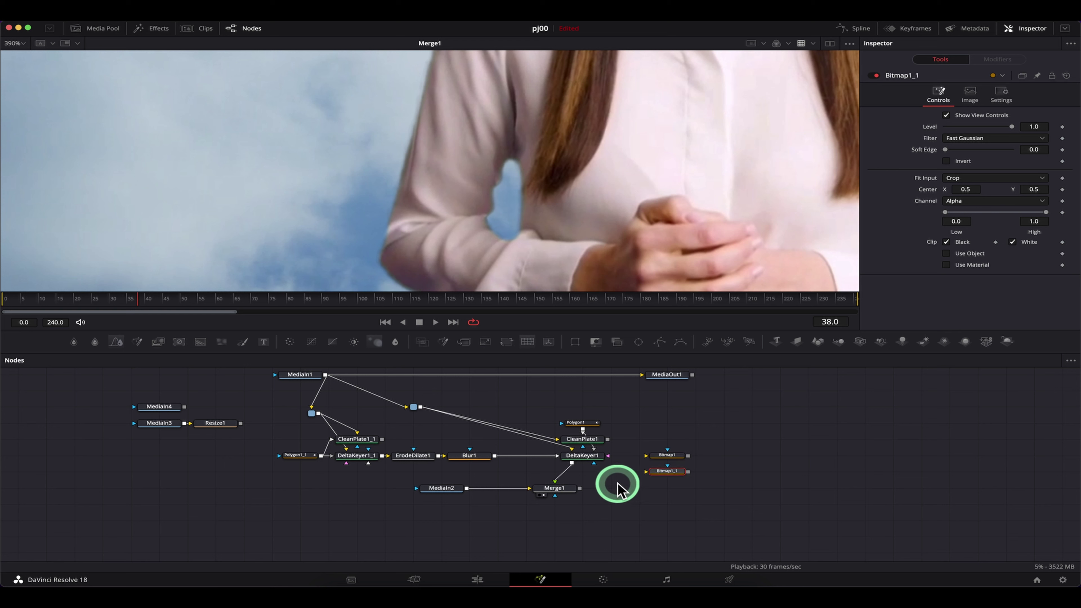
Step: Connect DeltaKeyer1's output to both Bitmap nodes through a pipe router, and move the Bitmaps farther from the keyer
{"action": "left_click_drag", "start_coordinate": [572, 463], "coordinate": [649, 458]}
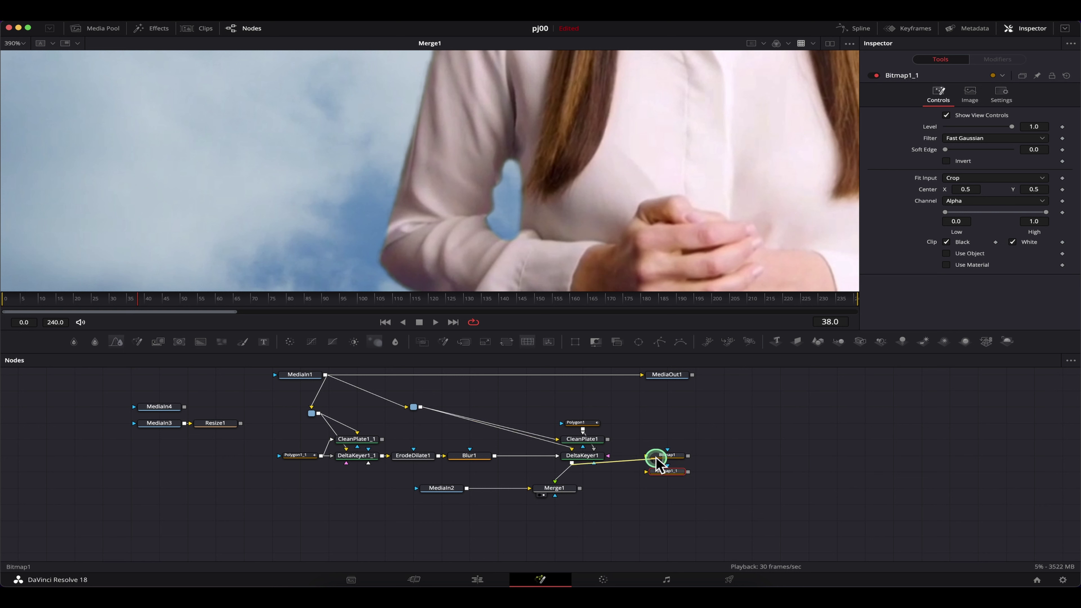
{"action": "left_click_drag", "start_coordinate": [581, 462], "coordinate": [661, 474]}
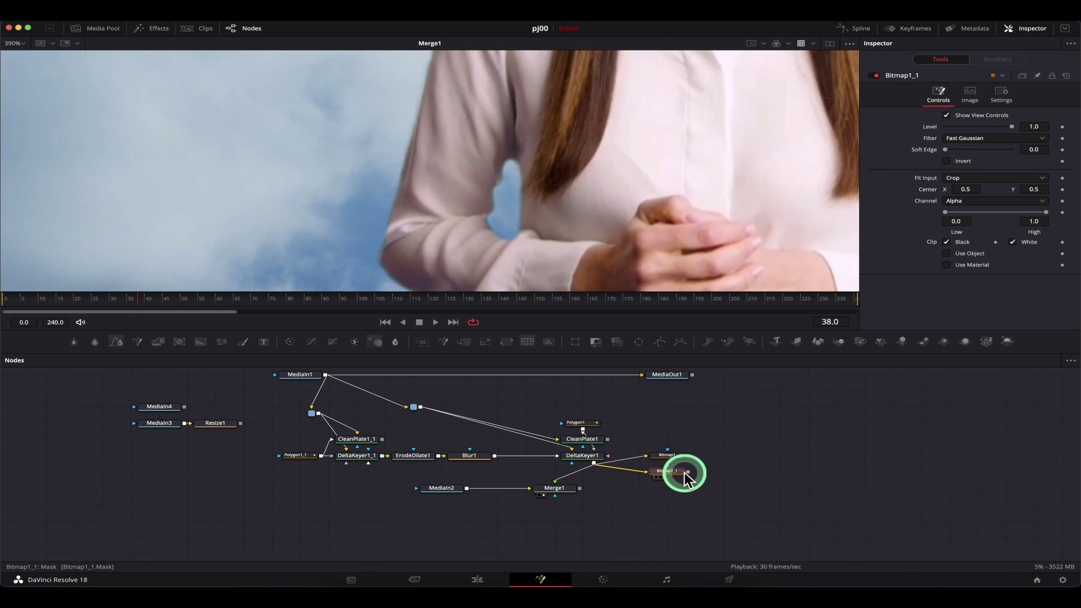
{"action": "left_click", "coordinate": [629, 465], "text": "alt"}
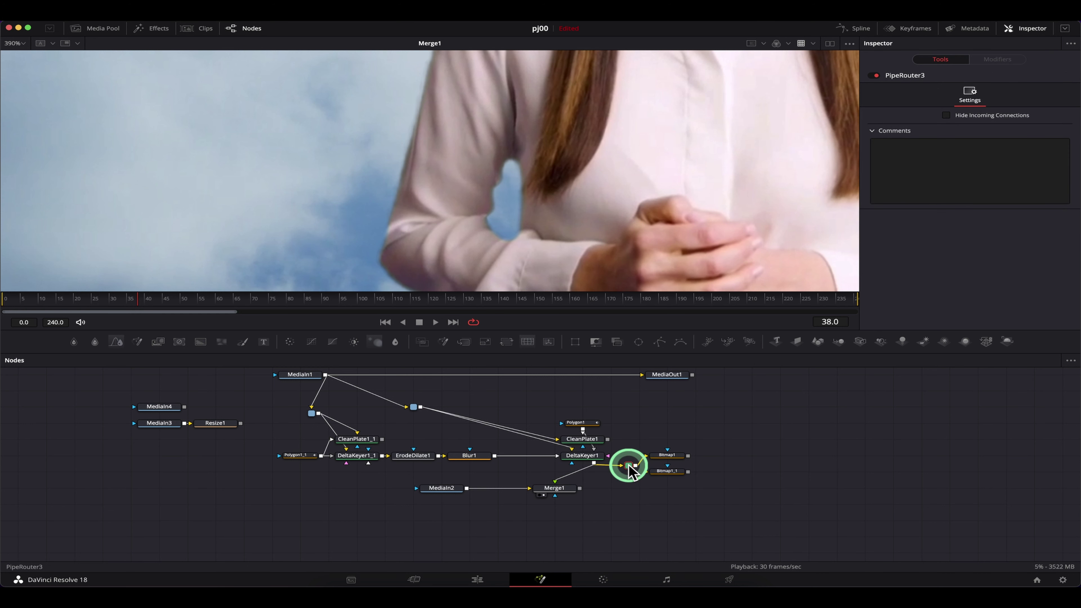
{"action": "left_click_drag", "start_coordinate": [708, 486], "coordinate": [723, 455]}
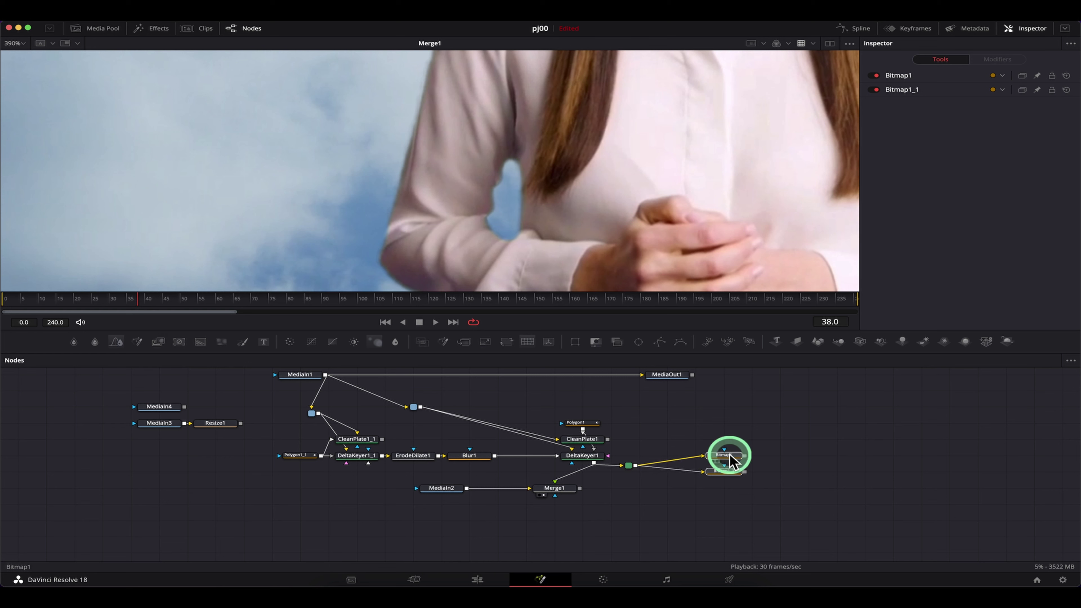
Step: Move the pipe router closer to the Bitmap nodes and show Bitmap1's mask in the viewer
{"action": "left_click_drag", "start_coordinate": [634, 465], "coordinate": [674, 95]}
{"action": "scroll", "coordinate": [669, 193], "scroll_direction": "down", "scroll_amount": 5}
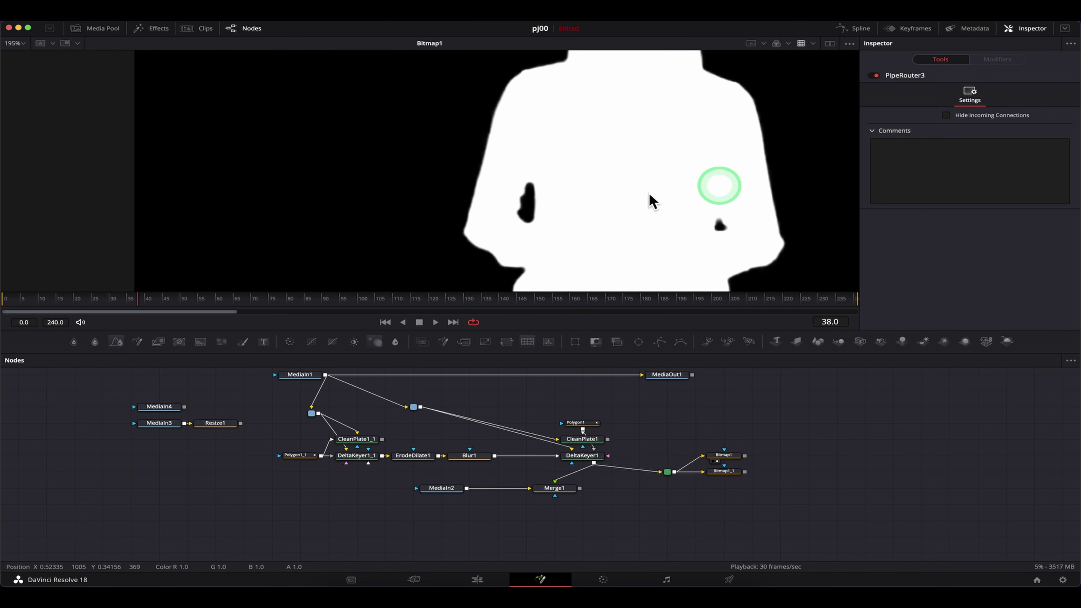
{"action": "scroll", "coordinate": [612, 209], "scroll_direction": "right", "scroll_amount": 3}
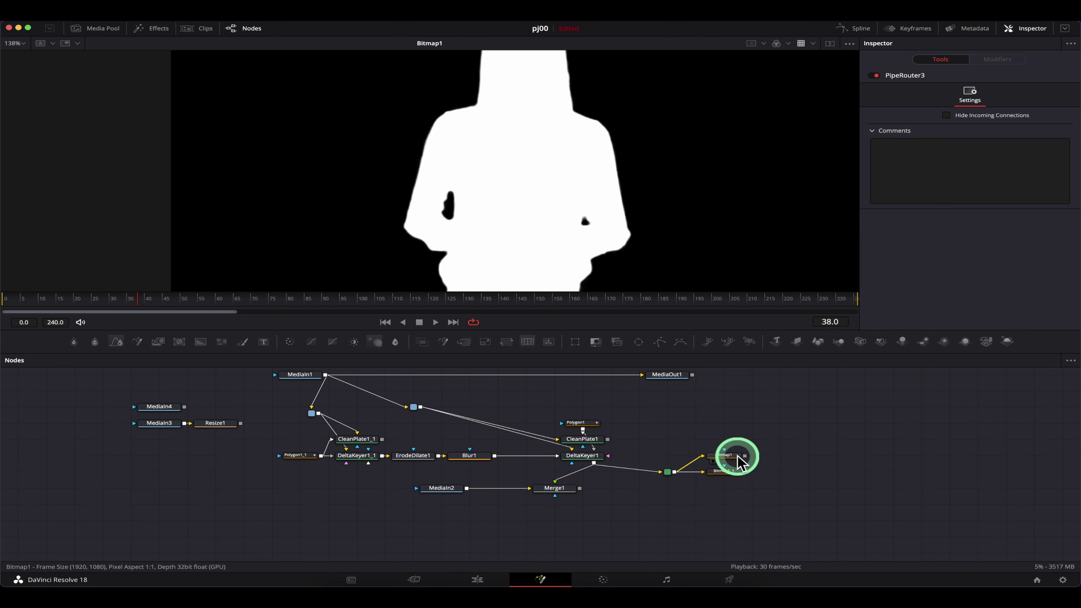
Step: Feed an inverted Bitmap1 into Bitmap1_1 as its mask, placing Bitmap1_1 lower and showing it in the viewer
{"action": "left_click", "coordinate": [746, 457]}
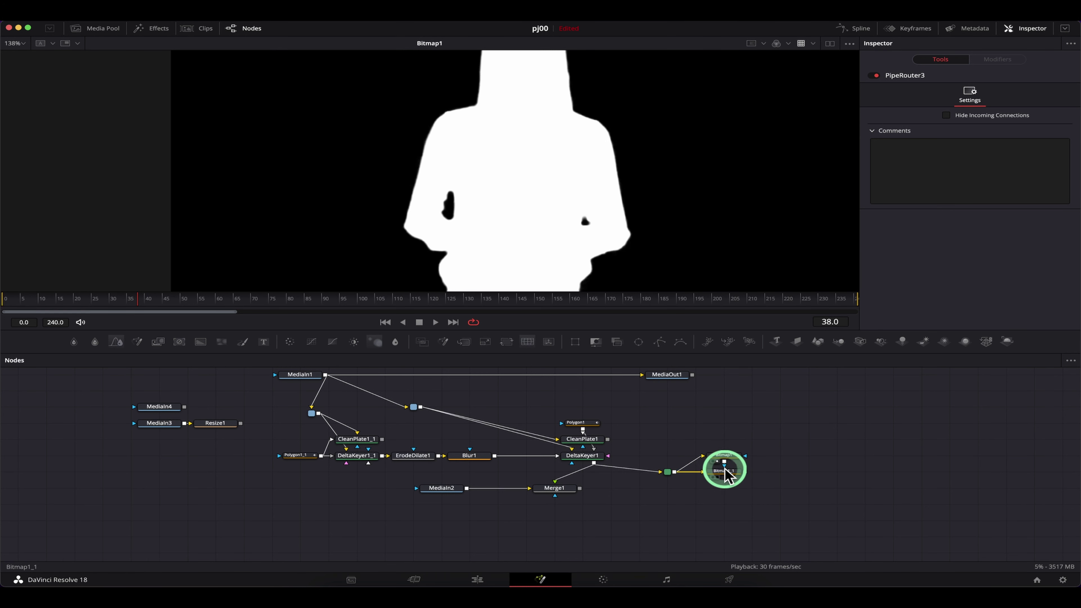
{"action": "left_click_drag", "start_coordinate": [728, 485], "coordinate": [532, 134]}
{"action": "left_click", "coordinate": [964, 166]}
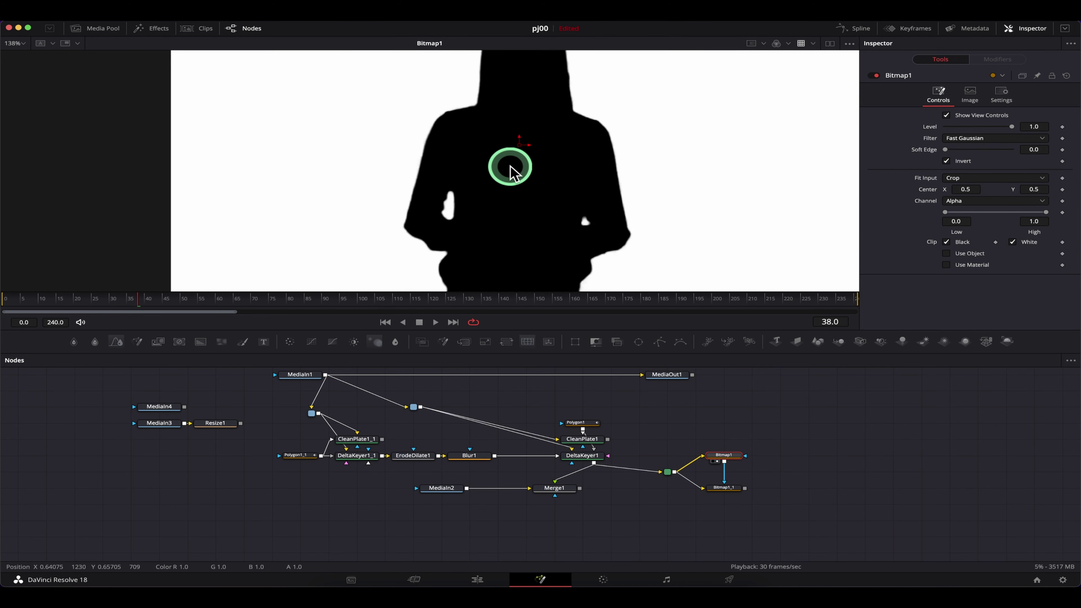
{"action": "left_click", "coordinate": [728, 489]}
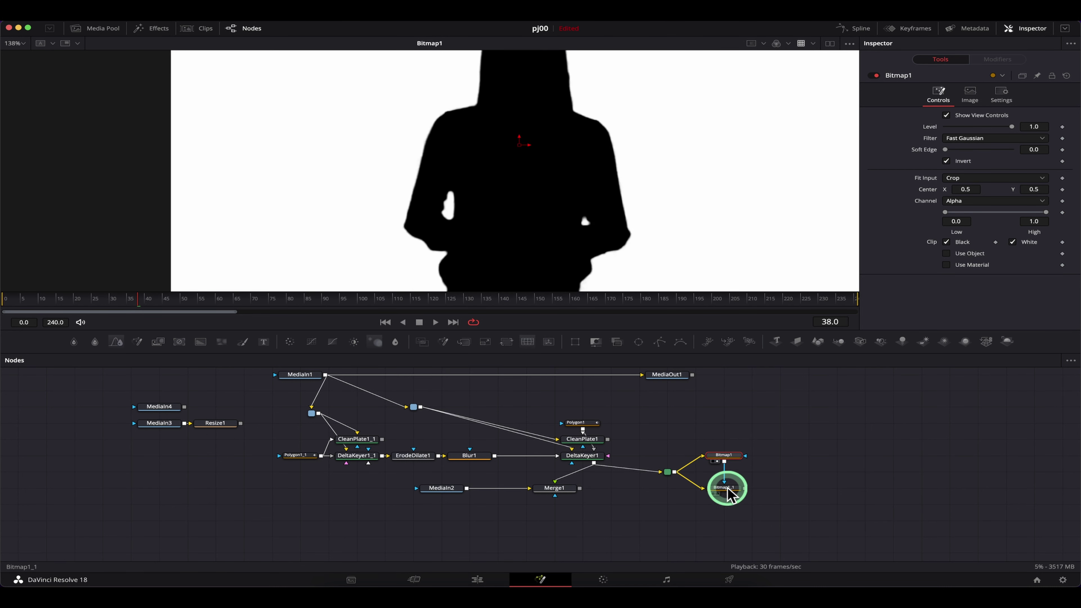
{"action": "left_click_drag", "start_coordinate": [727, 489], "coordinate": [587, 137]}
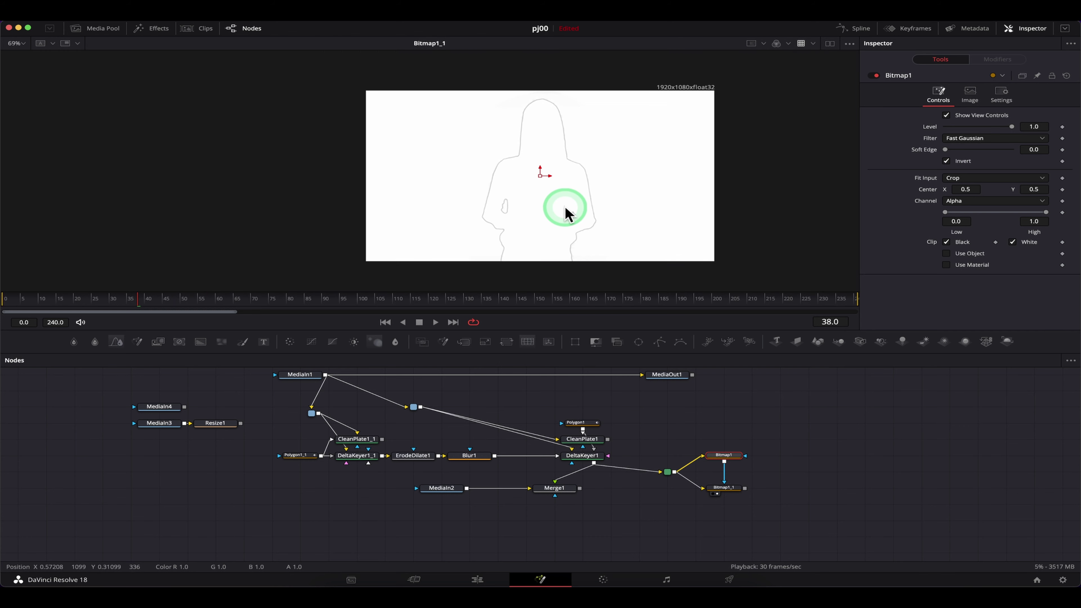
Step: Set Bitmap1_1's Paint Mode to Minimum so the combined mask isolates the thin outline around the woman
{"action": "left_click", "coordinate": [428, 242]}
{"action": "mouse_move", "coordinate": [438, 264]}
{"action": "left_mouse_down"}
{"action": "mouse_move", "coordinate": [574, 280]}
{"action": "mouse_move", "coordinate": [617, 184]}
{"action": "left_mouse_up"}
{"action": "left_click_drag", "start_coordinate": [569, 91], "coordinate": [465, 110]}
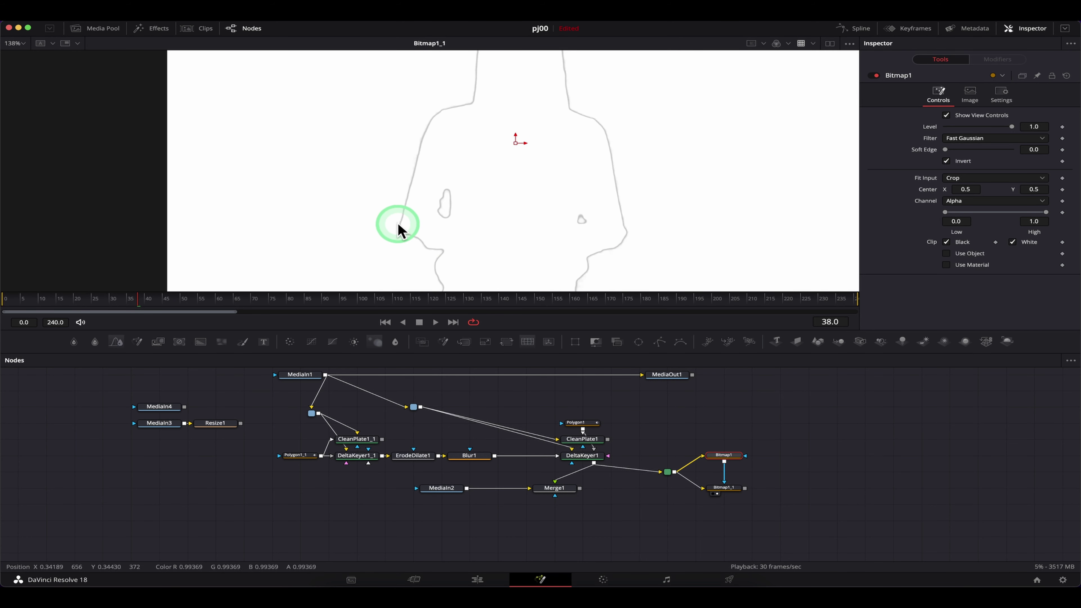
{"action": "left_click_drag", "start_coordinate": [437, 253], "coordinate": [562, 279]}
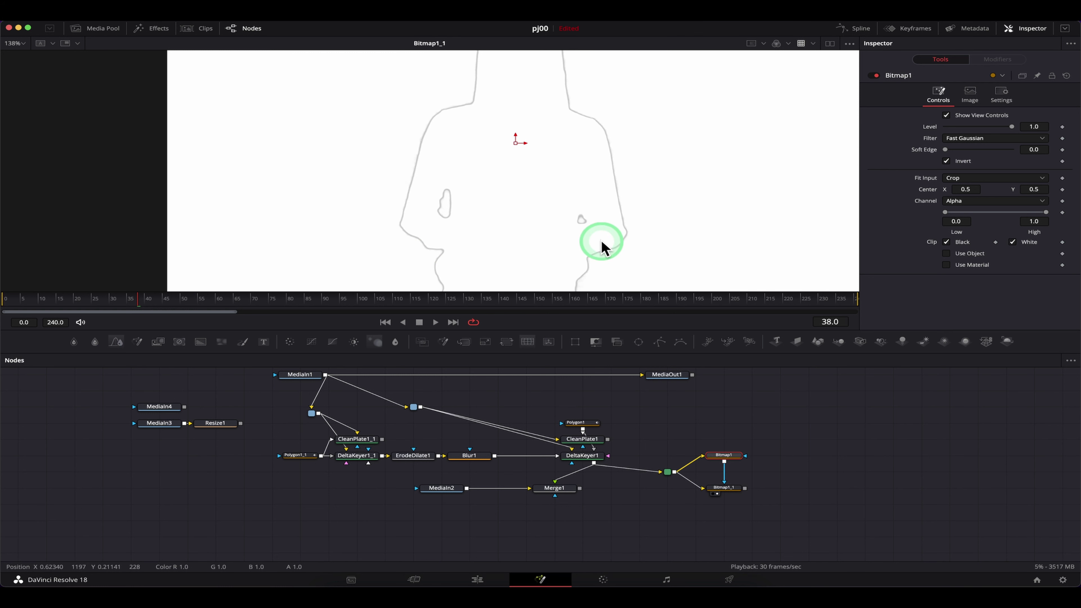
{"action": "left_click_drag", "start_coordinate": [358, 245], "coordinate": [625, 212]}
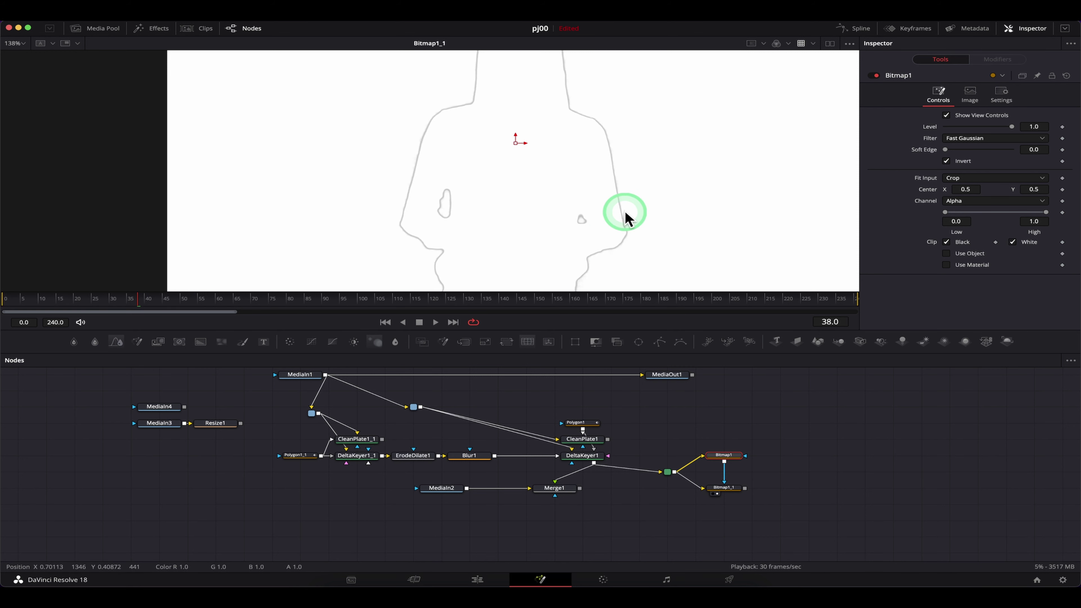
{"action": "left_click", "coordinate": [723, 488]}
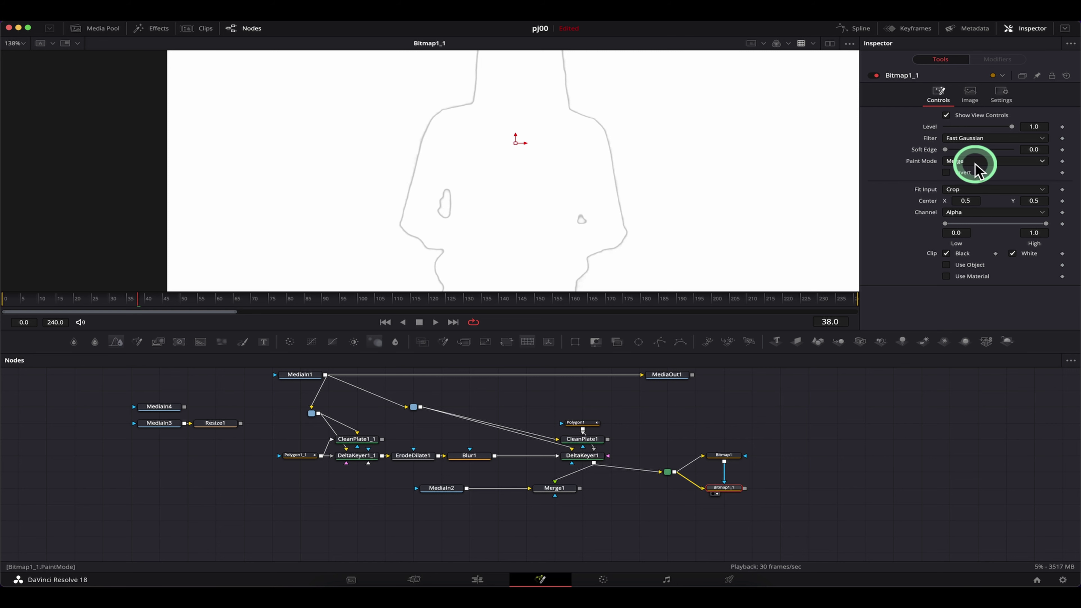
{"action": "left_click", "coordinate": [974, 166]}
{"action": "left_click", "coordinate": [997, 204]}
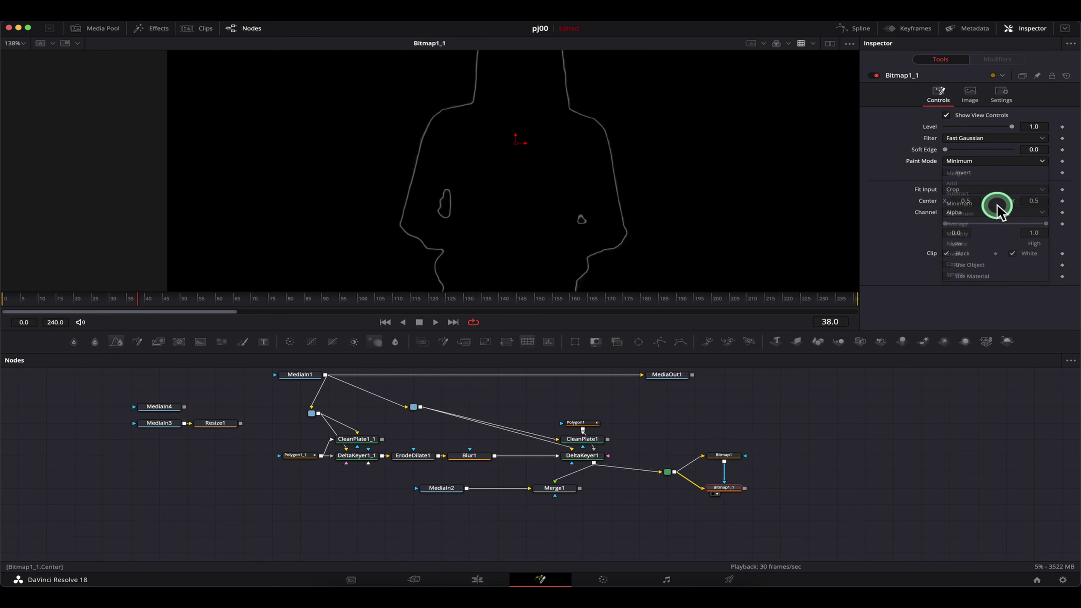
Step: Soften Bitmap1 by setting its Soft Edge to 0.0094 while viewing Bitmap1_1's outline around the shoulders
{"action": "scroll", "coordinate": [565, 171], "scroll_direction": "up", "scroll_amount": 2}
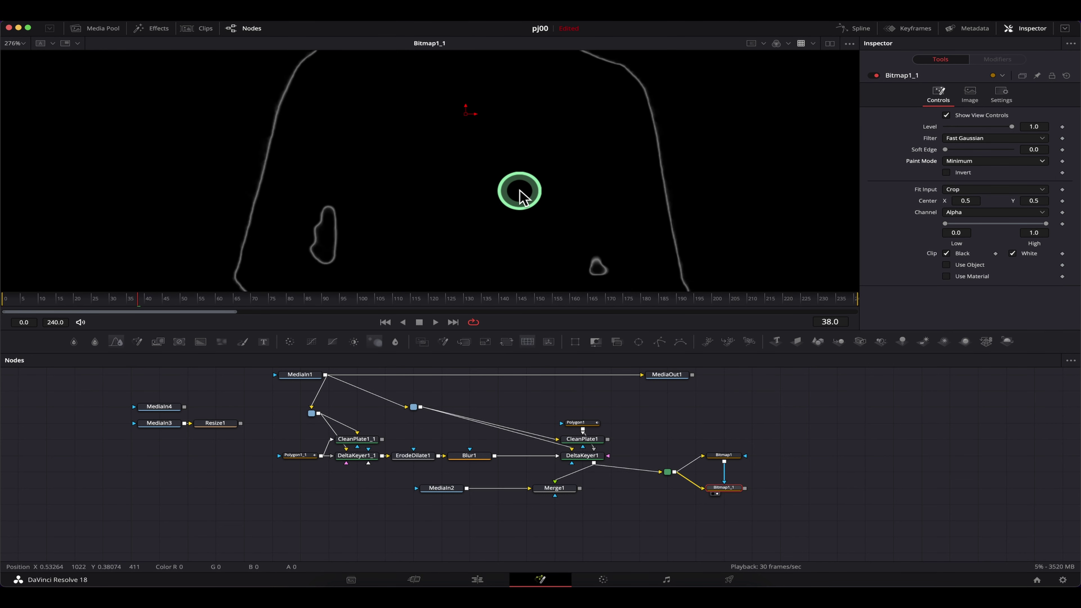
{"action": "scroll", "coordinate": [524, 179], "scroll_direction": "up", "scroll_amount": 5}
{"action": "left_click", "coordinate": [726, 455]}
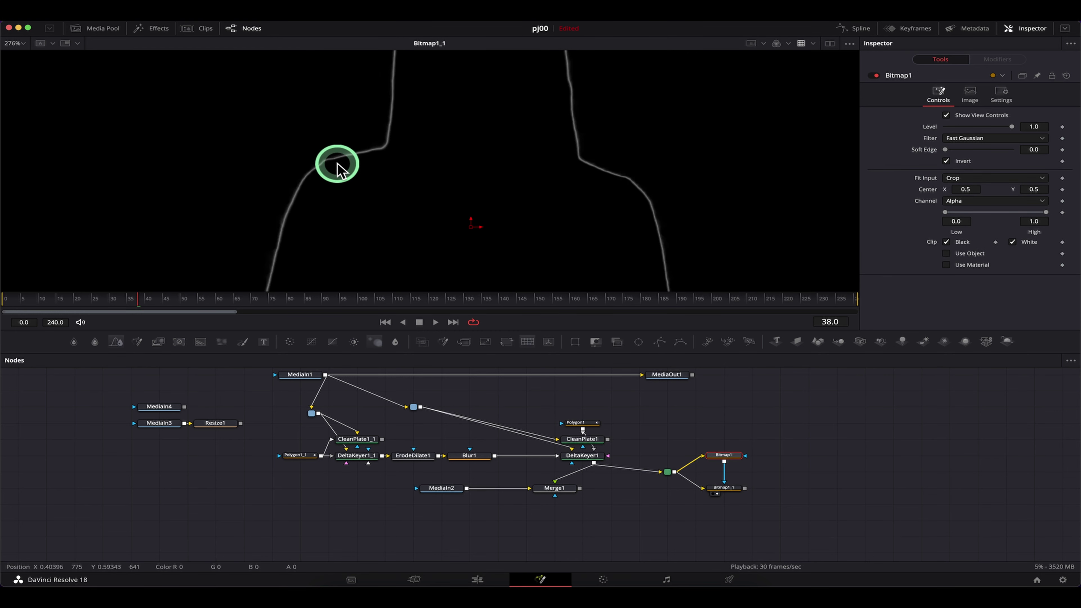
{"action": "mouse_move", "coordinate": [945, 150]}
{"action": "left_mouse_down"}
{"action": "mouse_move", "coordinate": [959, 152]}
{"action": "mouse_move", "coordinate": [949, 152]}
{"action": "left_mouse_up"}
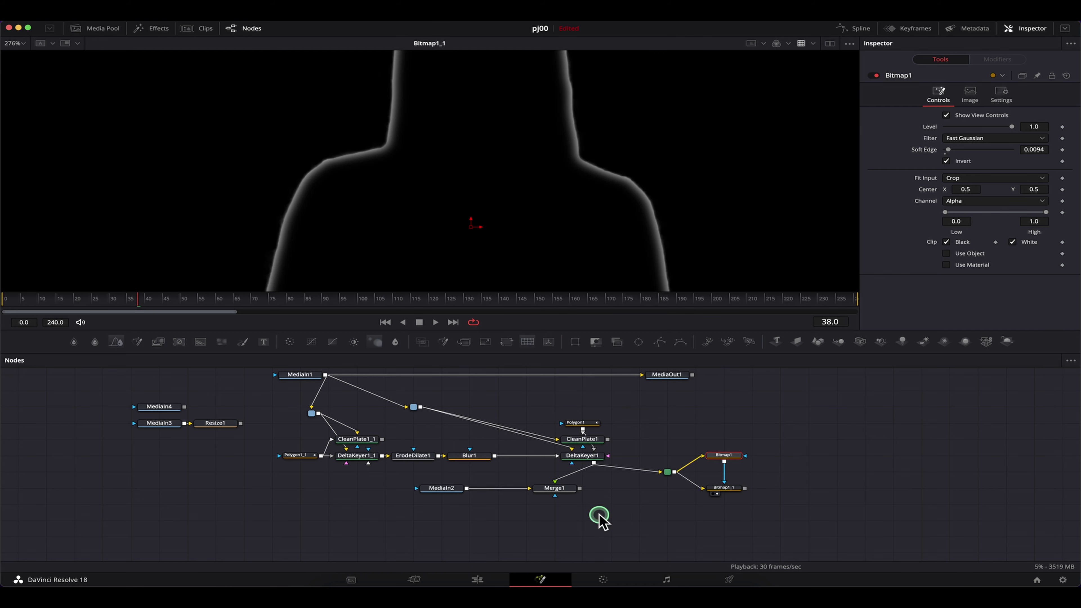
Step: Move the MediaIn2 and Merge1 nodes down and away from DeltaKeyer1 to free space beneath the keyer
{"action": "left_click_drag", "start_coordinate": [608, 523], "coordinate": [420, 478]}
{"action": "left_click_drag", "start_coordinate": [535, 494], "coordinate": [477, 510]}
Step: Try a Channel Boolean (3Bol) node, adding it to the free space below and beside DeltaKeyer1
{"action": "key", "text": "shift+space"}
{"action": "type", "text": "bit"}
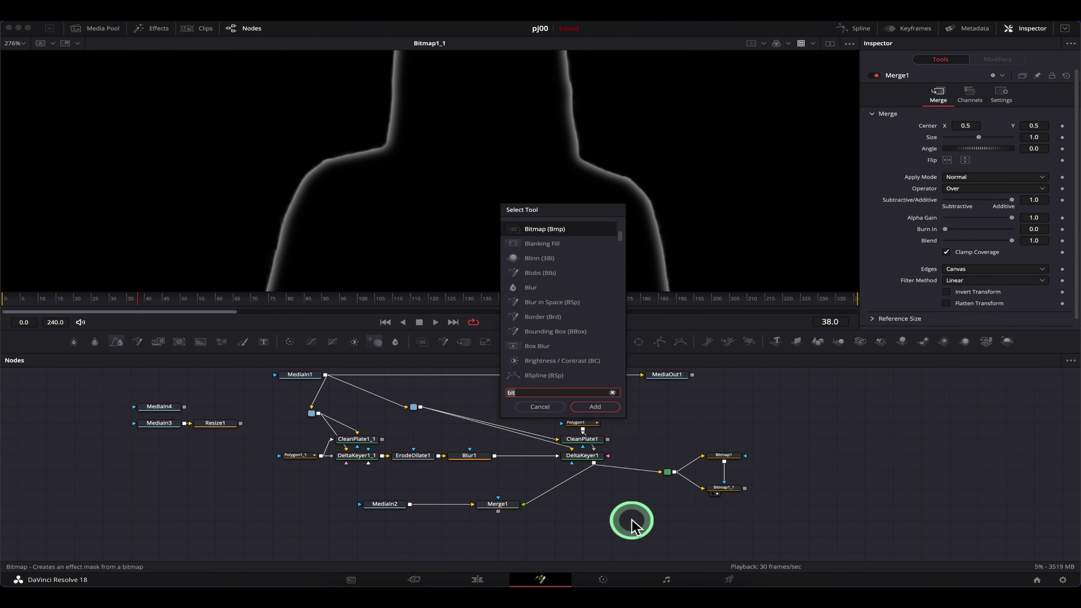
{"action": "key", "text": "BackSpace"}
{"action": "key", "text": "BackSpace"}
{"action": "type", "text": "ool"}
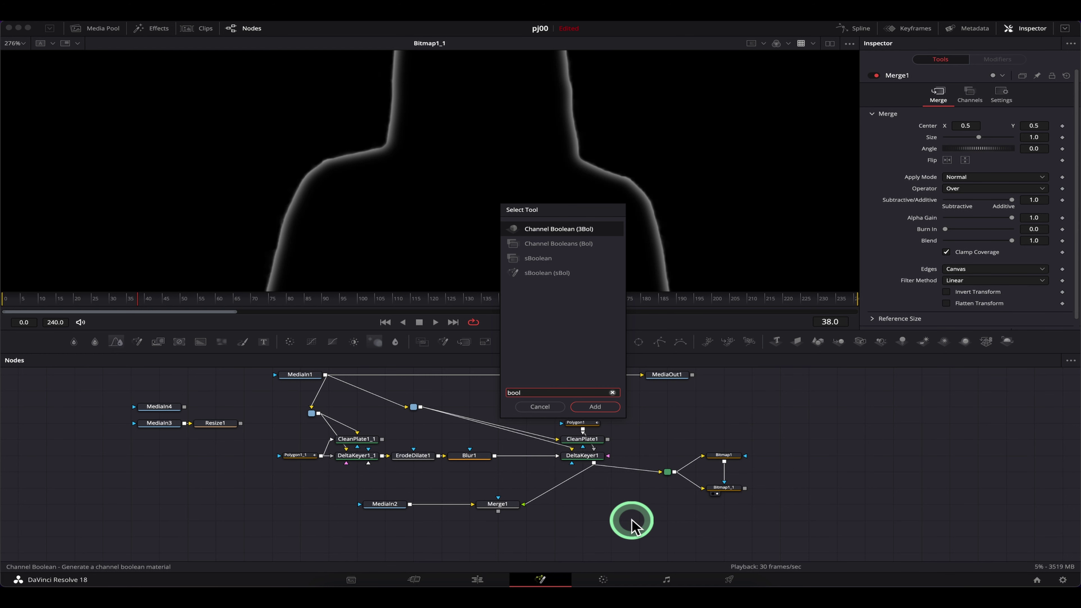
{"action": "key", "text": "Return"}
{"action": "left_click_drag", "start_coordinate": [632, 522], "coordinate": [653, 514]}
Step: Place Merge1 directly below Blur1 and connect MediaIn2 and DeltaKeyer1 to the Channel Boolean node as foreground and background
{"action": "left_click_drag", "start_coordinate": [501, 507], "coordinate": [465, 469]}
{"action": "left_click_drag", "start_coordinate": [410, 503], "coordinate": [637, 500]}
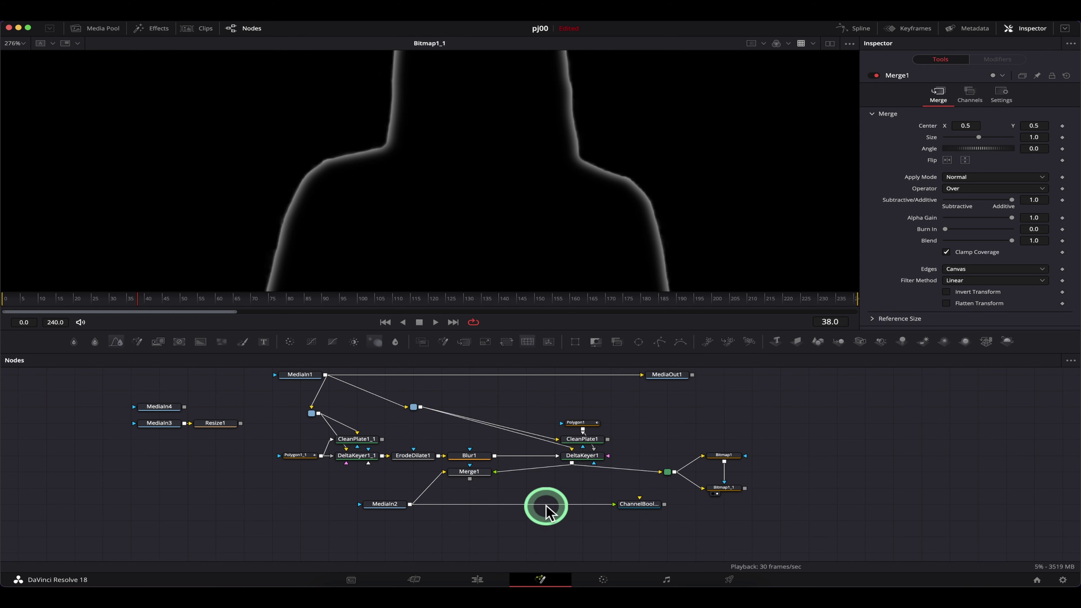
{"action": "left_click_drag", "start_coordinate": [571, 463], "coordinate": [642, 498]}
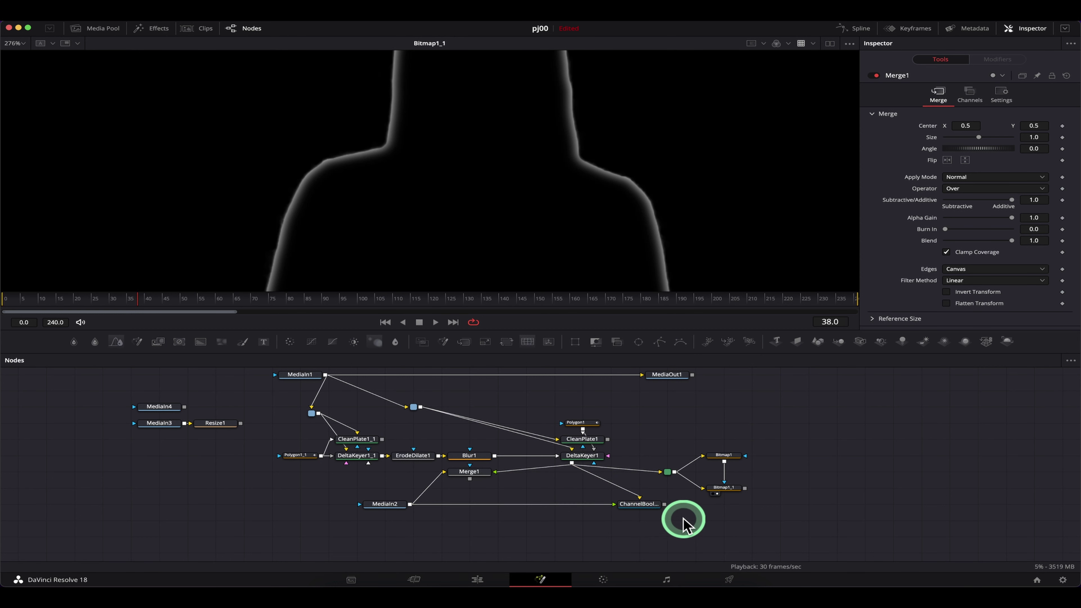
Step: Move Bitmap1_1 up directly beneath Bitmap1 and delete the 3D Channel Boolean node
{"action": "left_click", "coordinate": [737, 489]}
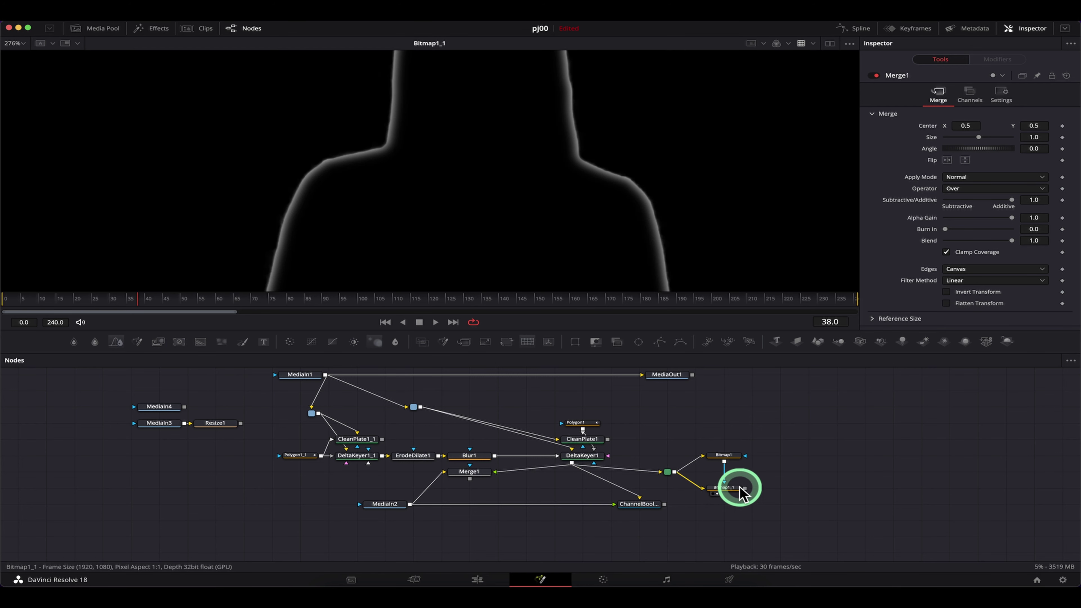
{"action": "left_click_drag", "start_coordinate": [737, 488], "coordinate": [764, 481]}
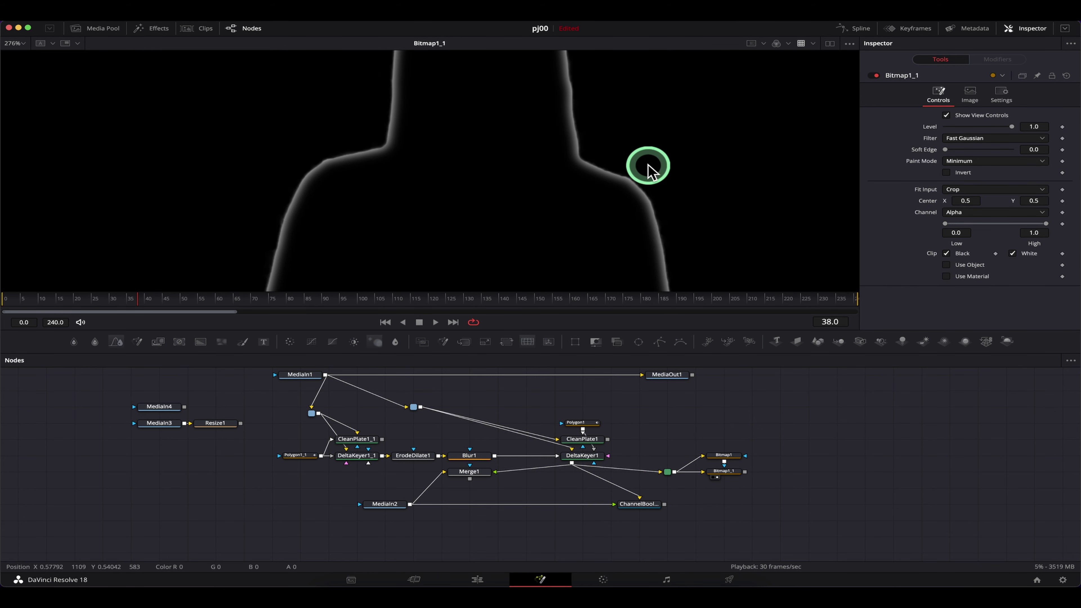
{"action": "left_click_drag", "start_coordinate": [745, 472], "coordinate": [644, 510]}
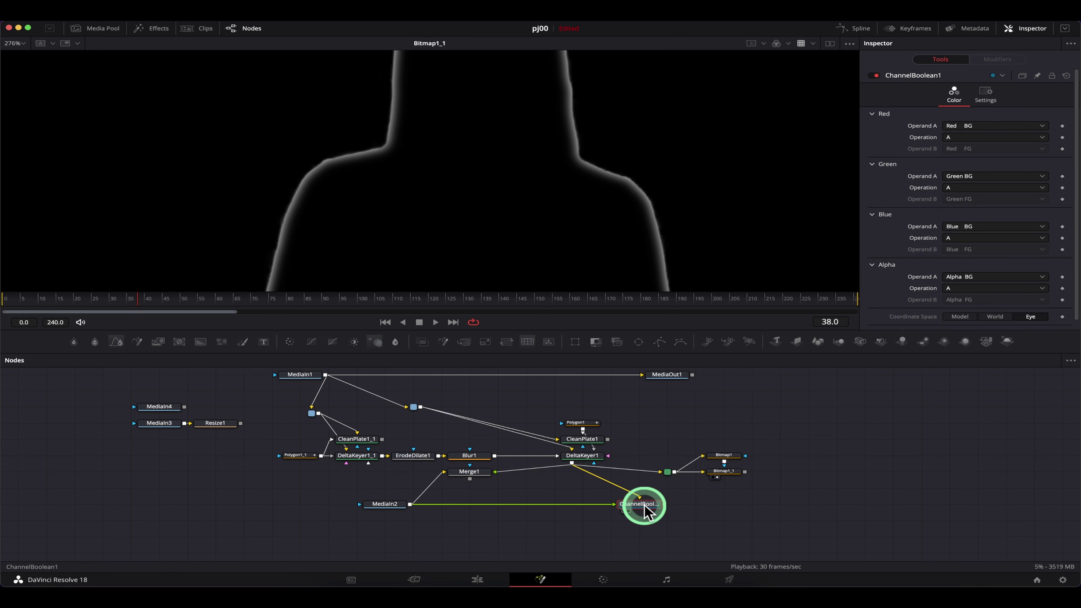
{"action": "key", "text": "Delete"}
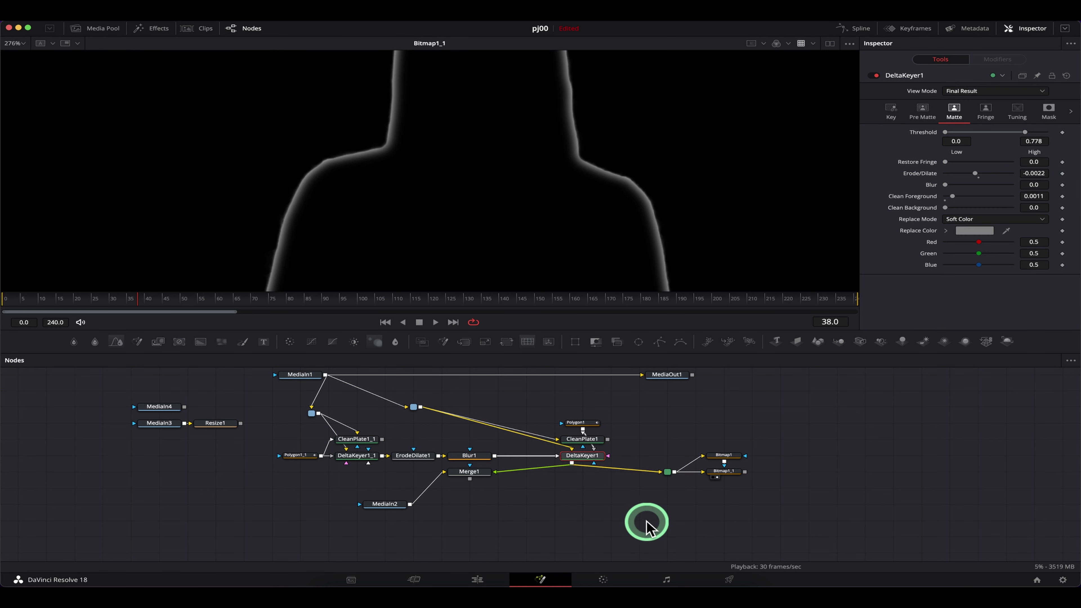
Step: Add a Channel Booleans (Bol) node to the node graph below DeltaKeyer1
{"action": "key", "text": "shift+space"}
{"action": "type", "text": "bool"}
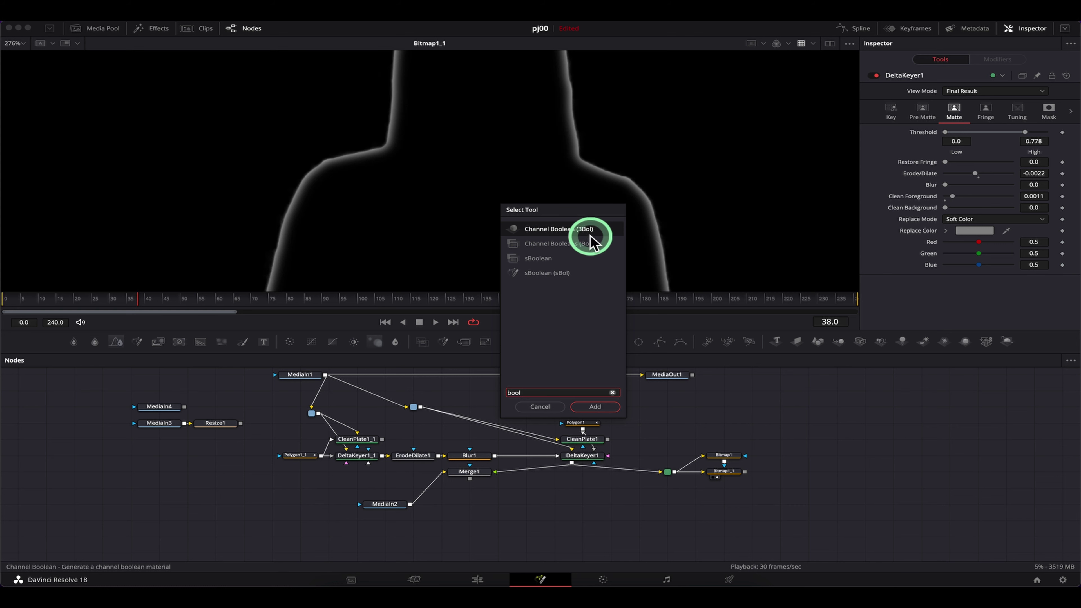
{"action": "left_click", "coordinate": [569, 245]}
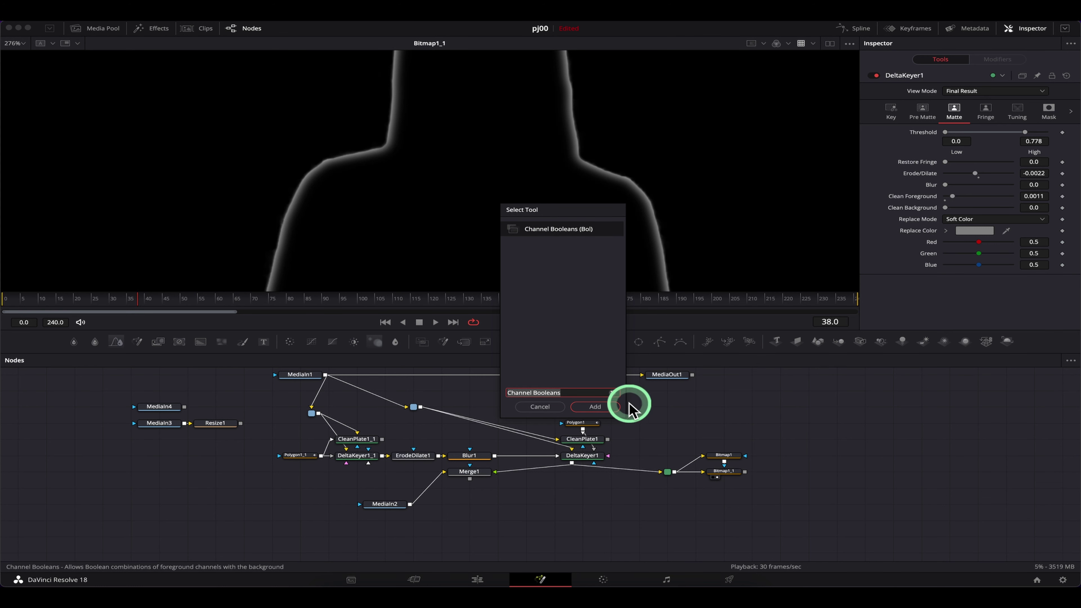
{"action": "left_click", "coordinate": [604, 407]}
{"action": "left_click", "coordinate": [587, 518]}
{"action": "left_click", "coordinate": [443, 528]}
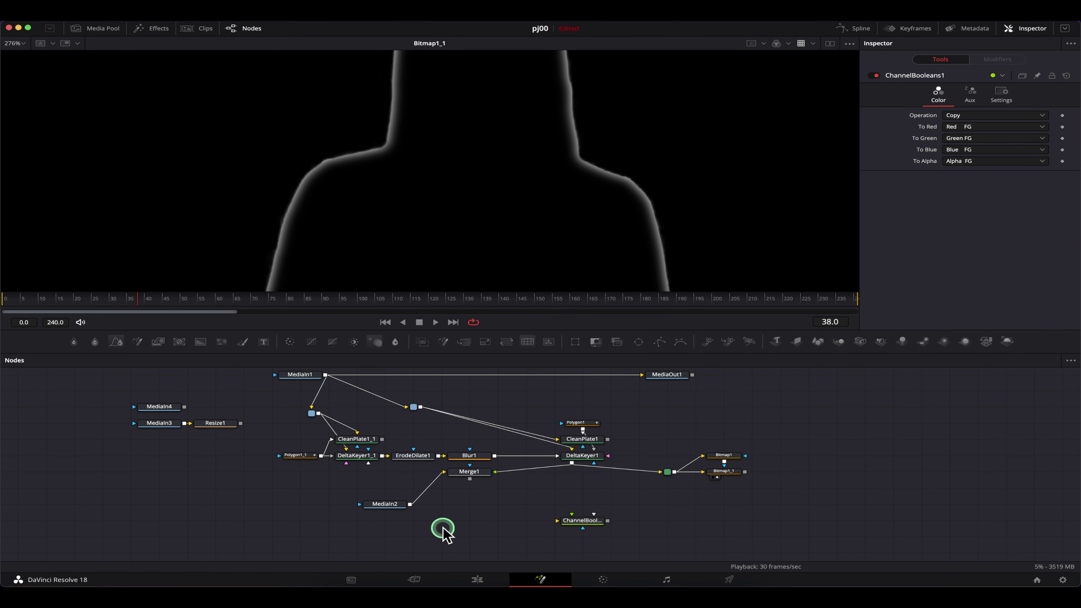
Step: Feed ChannelBooleans1 with DeltaKeyer1 as background, MediaIn2 as foreground and Bitmap1_1 as mask, and show it in the viewer
{"action": "left_click_drag", "start_coordinate": [411, 506], "coordinate": [578, 518]}
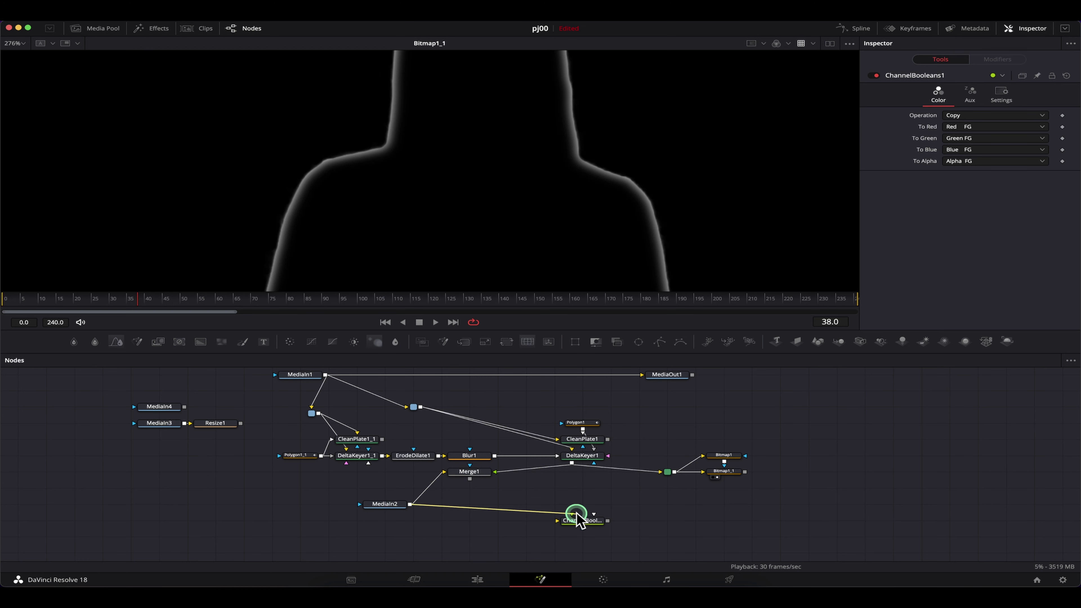
{"action": "left_click_drag", "start_coordinate": [571, 462], "coordinate": [560, 522]}
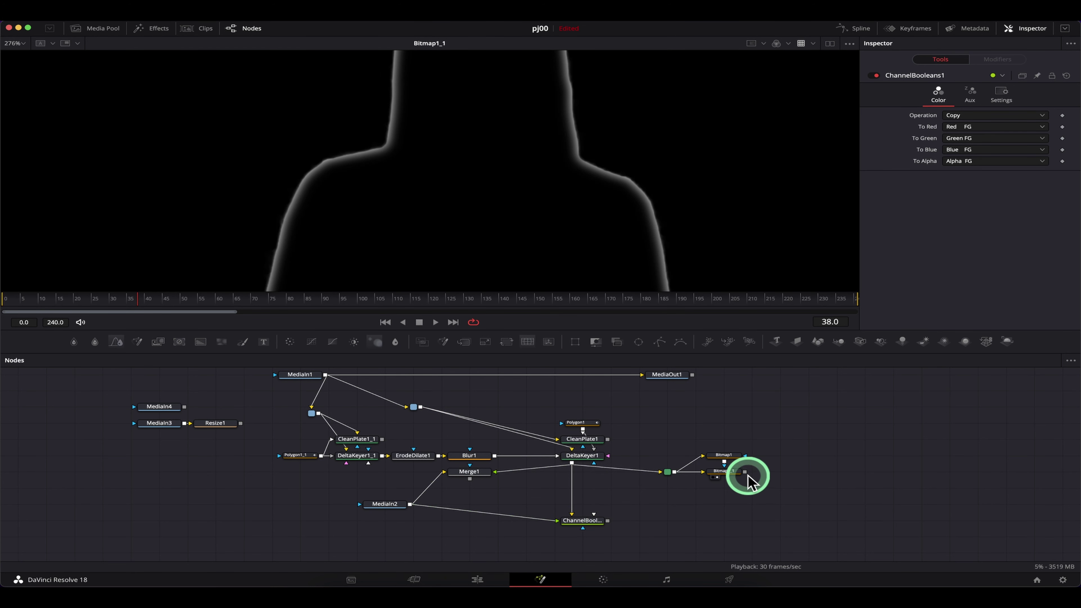
{"action": "left_click_drag", "start_coordinate": [746, 477], "coordinate": [584, 90]}
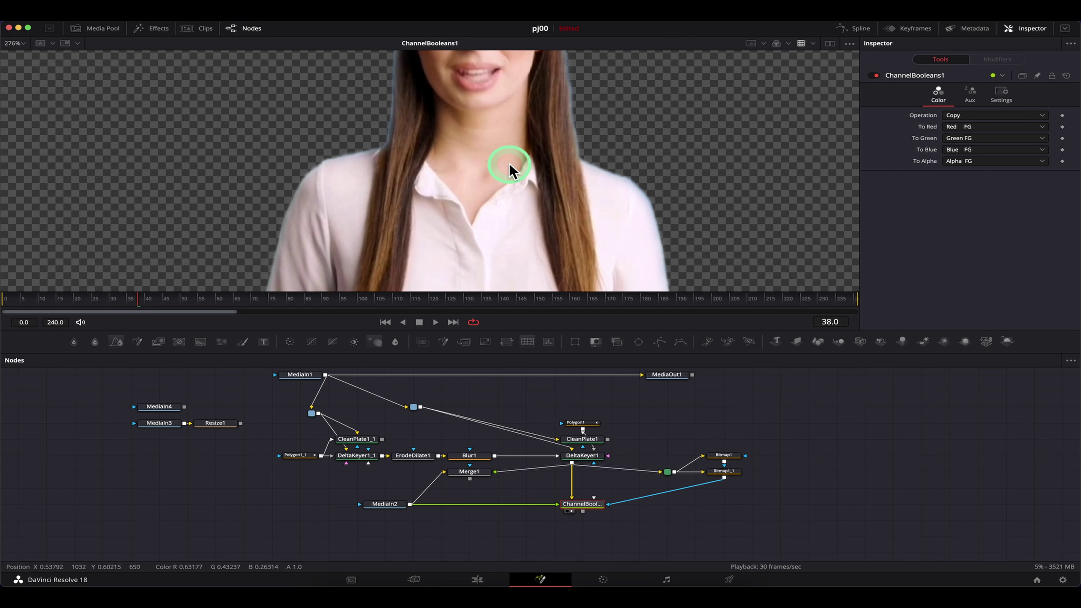
Step: Compare the woman's edges between ChannelBooleans1 and DeltaKeyer1 in the viewer, examining the sleeves and hands up close
{"action": "scroll", "coordinate": [443, 226], "scroll_direction": "down", "scroll_amount": 3}
{"action": "left_click_drag", "start_coordinate": [469, 243], "coordinate": [466, 162]}
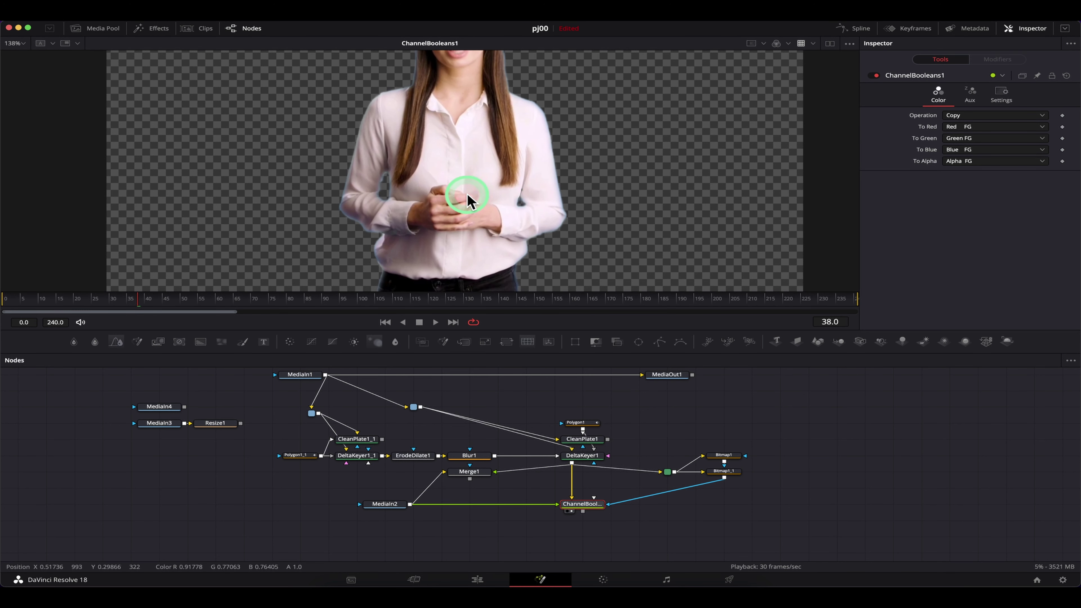
{"action": "left_click_drag", "start_coordinate": [582, 454], "coordinate": [400, 170]}
{"action": "scroll", "coordinate": [458, 213], "scroll_direction": "down", "scroll_amount": 2}
{"action": "scroll", "coordinate": [425, 222], "scroll_direction": "up", "scroll_amount": 4}
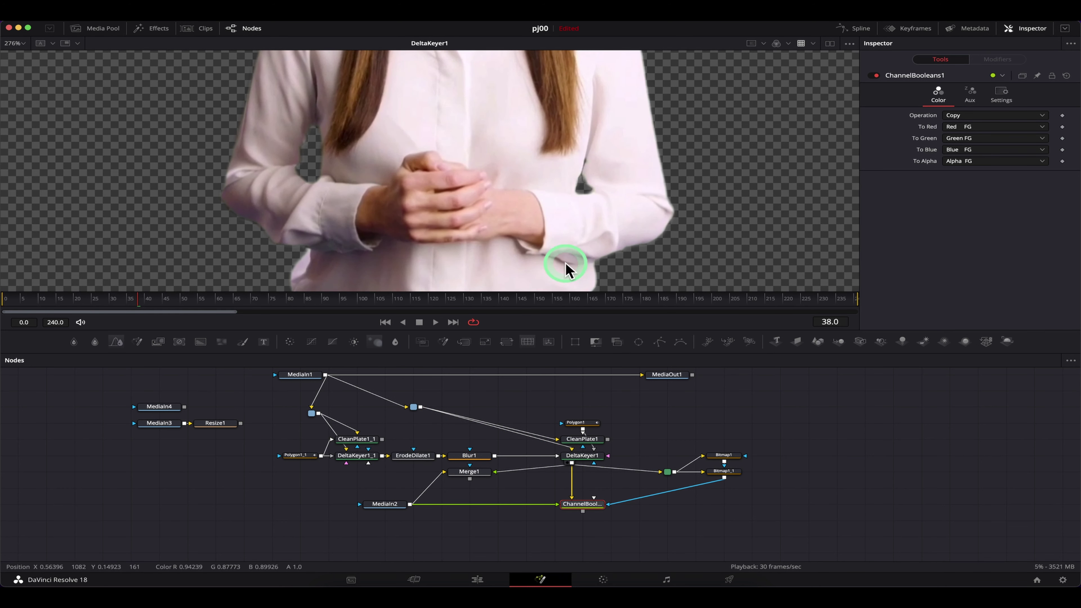
{"action": "scroll", "coordinate": [519, 202], "scroll_direction": "down", "scroll_amount": 2}
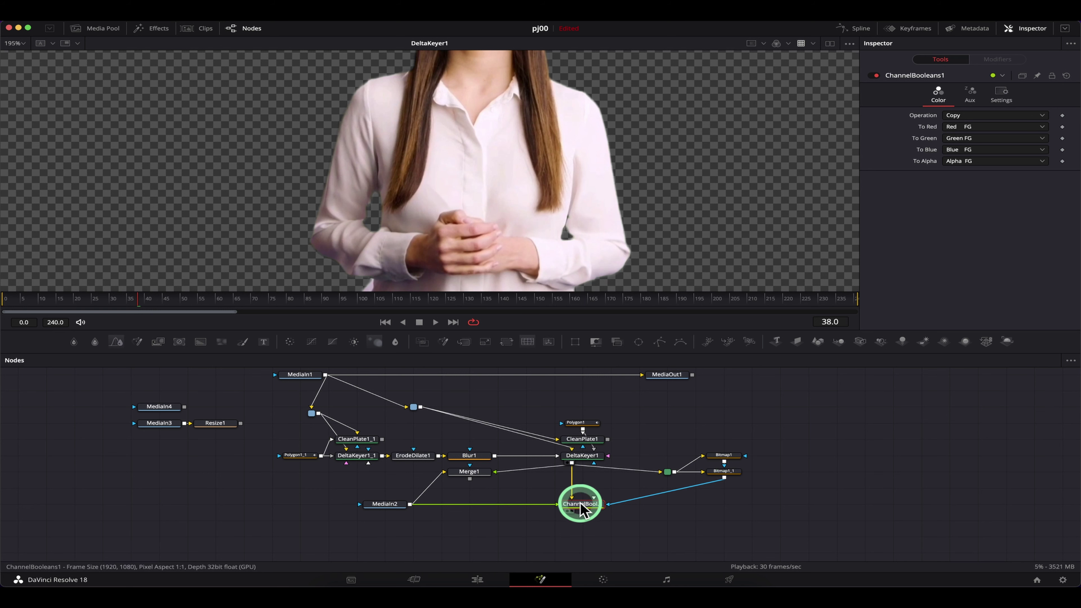
{"action": "left_click_drag", "start_coordinate": [583, 509], "coordinate": [463, 177]}
{"action": "scroll", "coordinate": [473, 200], "scroll_direction": "down", "scroll_amount": 4}
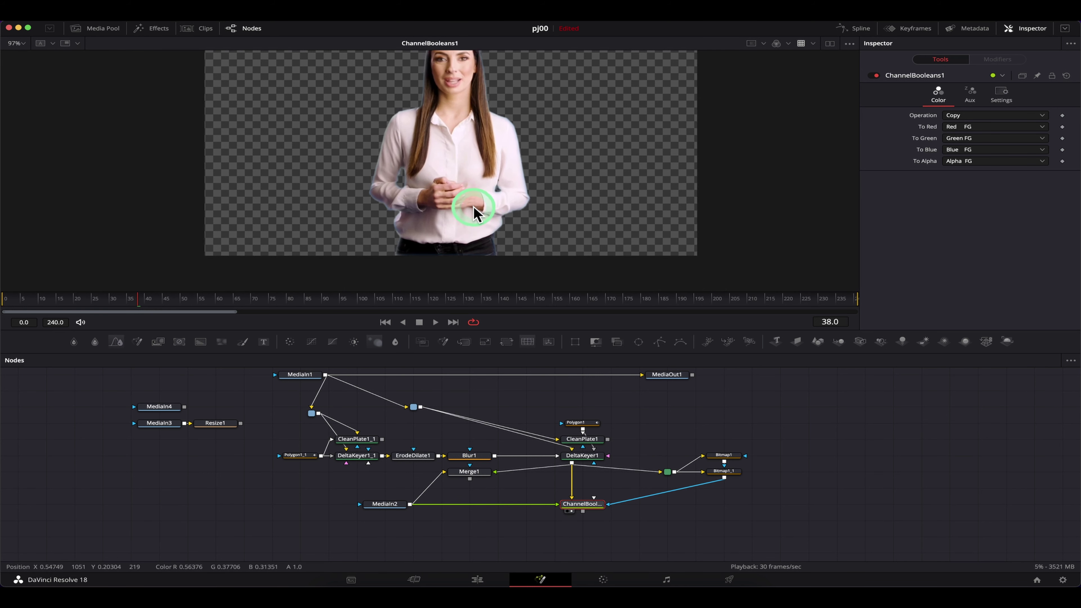
{"action": "scroll", "coordinate": [474, 208], "scroll_direction": "up", "scroll_amount": 5}
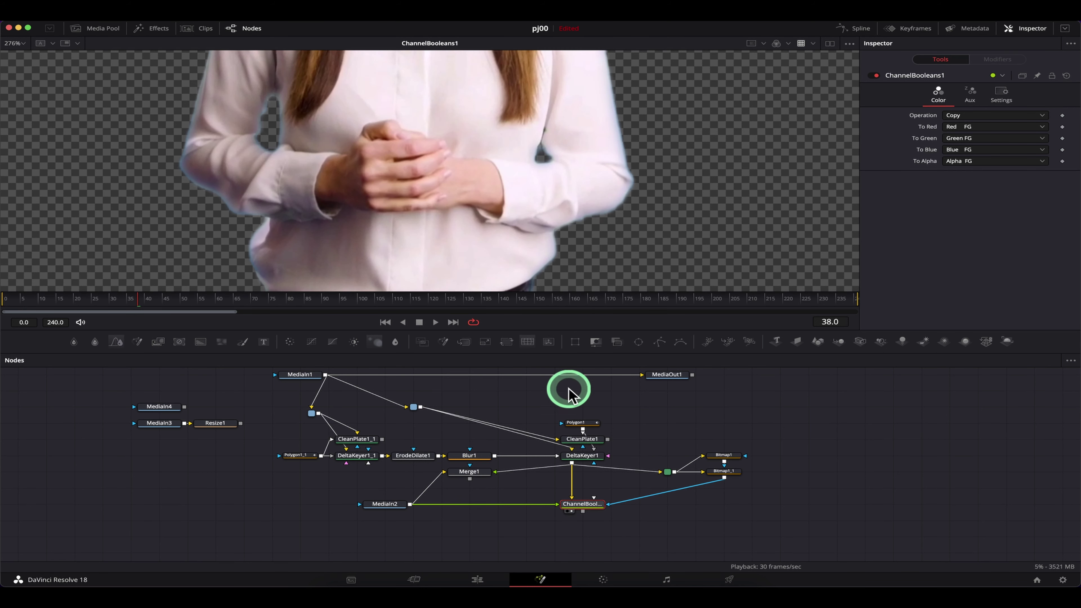
Step: Add a Merge node below ChannelBooleans1 with MediaIn2 as background and ChannelBooleans1 as foreground, and show it in the viewer
{"action": "left_click", "coordinate": [555, 531]}
{"action": "scroll", "coordinate": [555, 531], "scroll_direction": "down", "scroll_amount": 1}
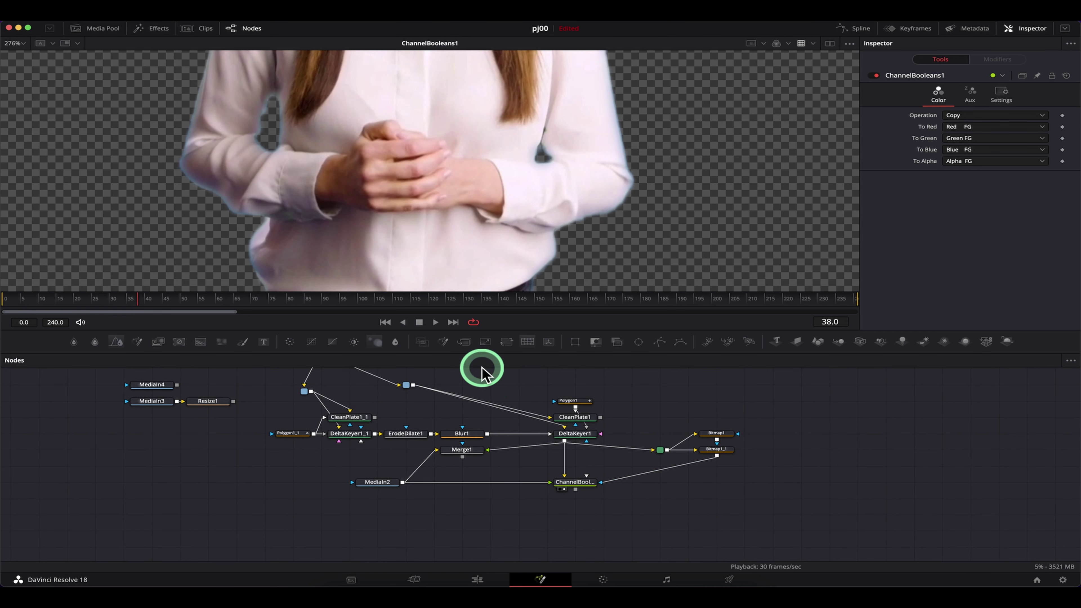
{"action": "left_click_drag", "start_coordinate": [464, 341], "coordinate": [613, 516]}
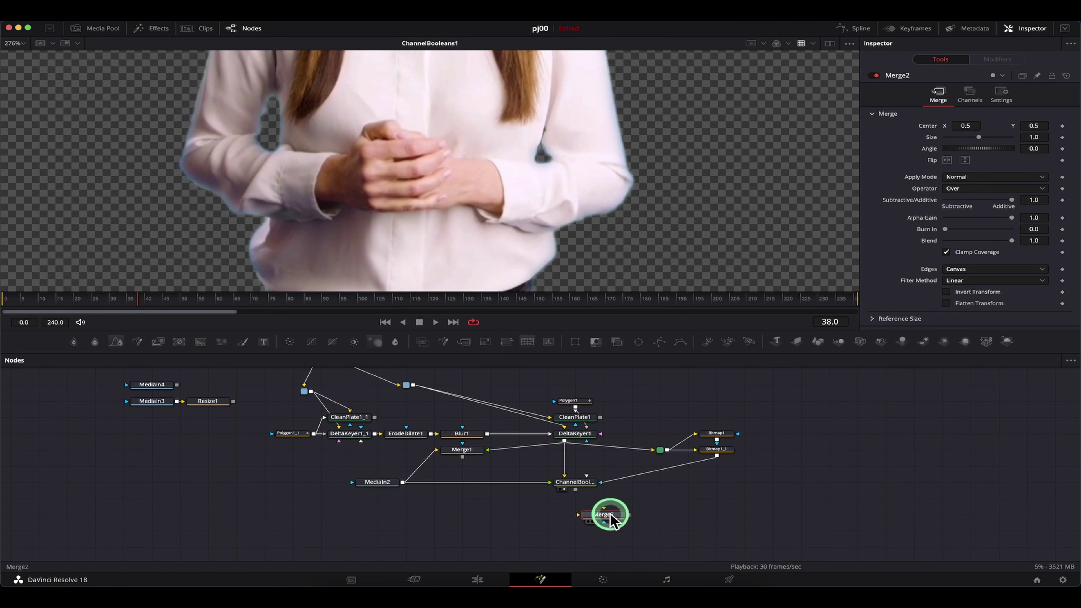
{"action": "left_click_drag", "start_coordinate": [402, 483], "coordinate": [433, 496]}
{"action": "left_click_drag", "start_coordinate": [553, 516], "coordinate": [458, 155]}
{"action": "left_click", "coordinate": [578, 490]}
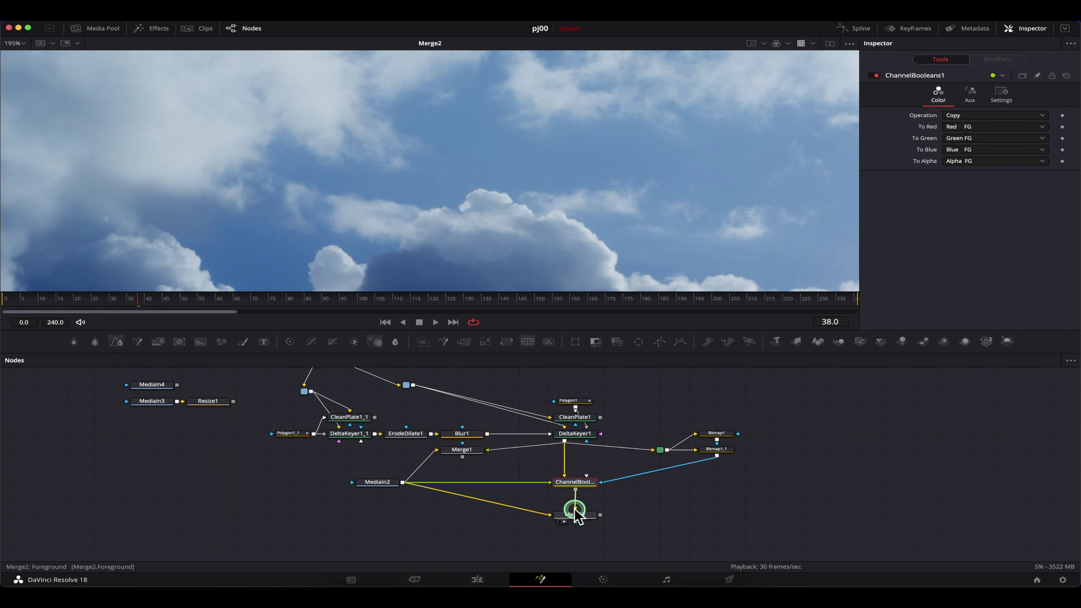
{"action": "left_click_drag", "start_coordinate": [578, 516], "coordinate": [577, 513]}
Step: Examine how the woman's sleeve and arm edges blend into the sky in the Merge2 composite
{"action": "scroll", "coordinate": [442, 207], "scroll_direction": "down", "scroll_amount": 1}
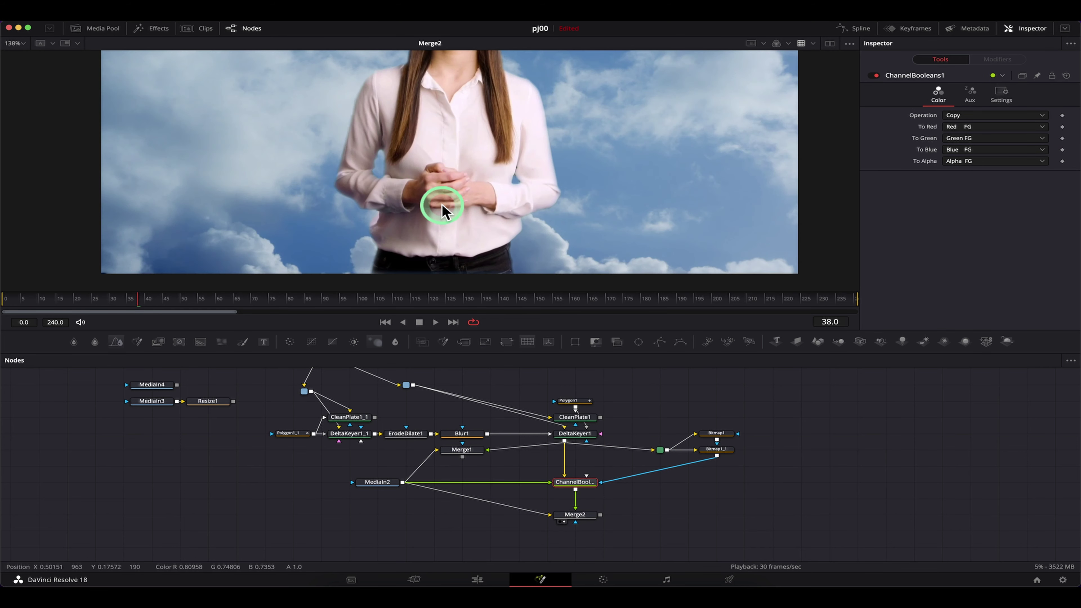
{"action": "scroll", "coordinate": [429, 177], "scroll_direction": "up", "scroll_amount": 2}
{"action": "scroll", "coordinate": [254, 162], "scroll_direction": "up", "scroll_amount": 1}
{"action": "scroll", "coordinate": [253, 189], "scroll_direction": "down", "scroll_amount": 1}
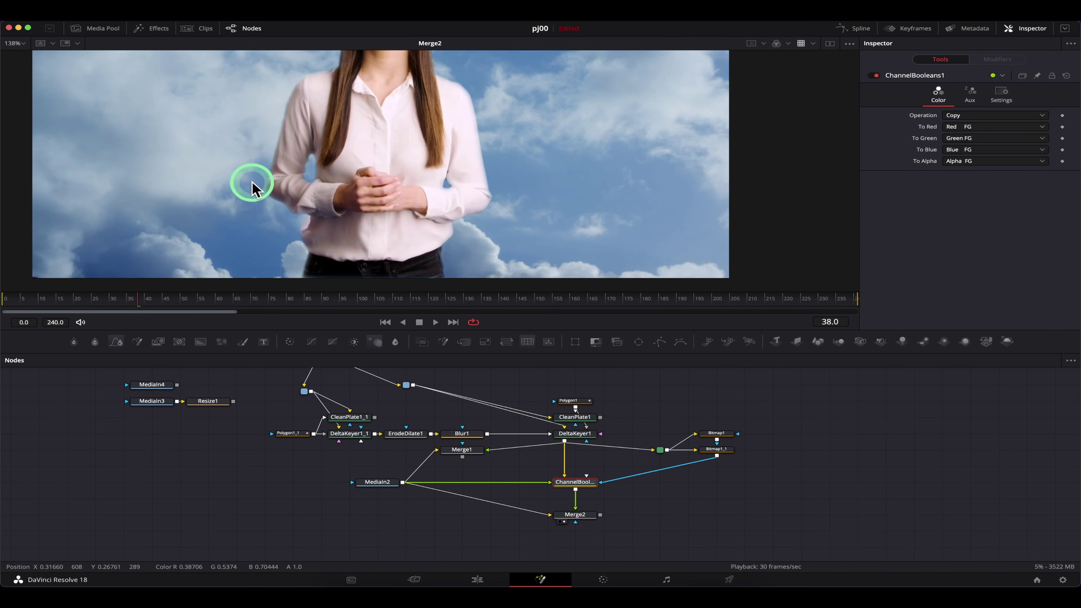
{"action": "left_click_drag", "start_coordinate": [253, 189], "coordinate": [192, 245]}
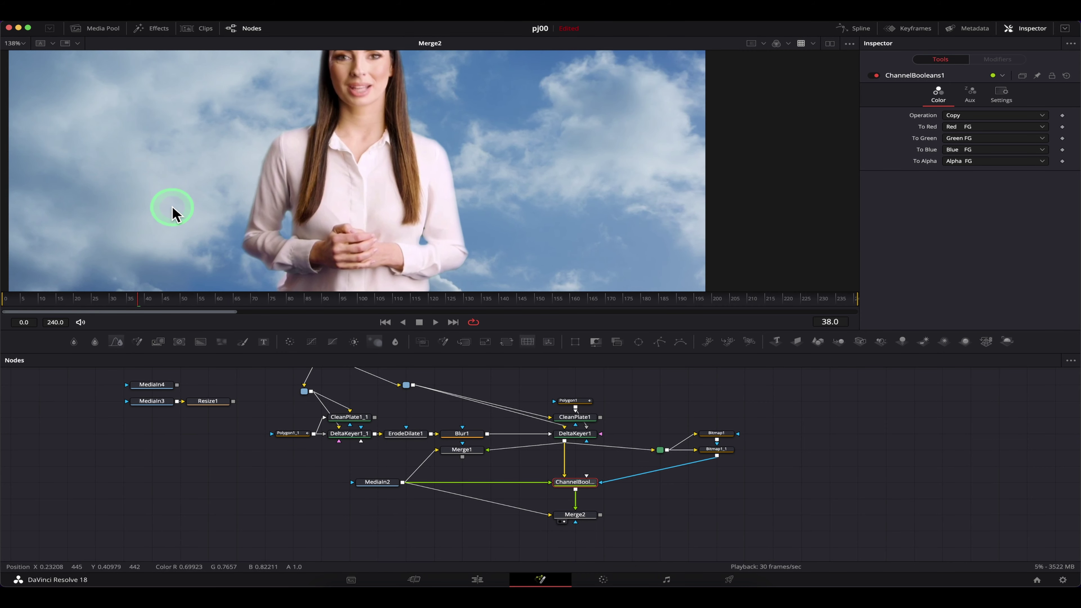
{"action": "left_click_drag", "start_coordinate": [219, 231], "coordinate": [275, 180]}
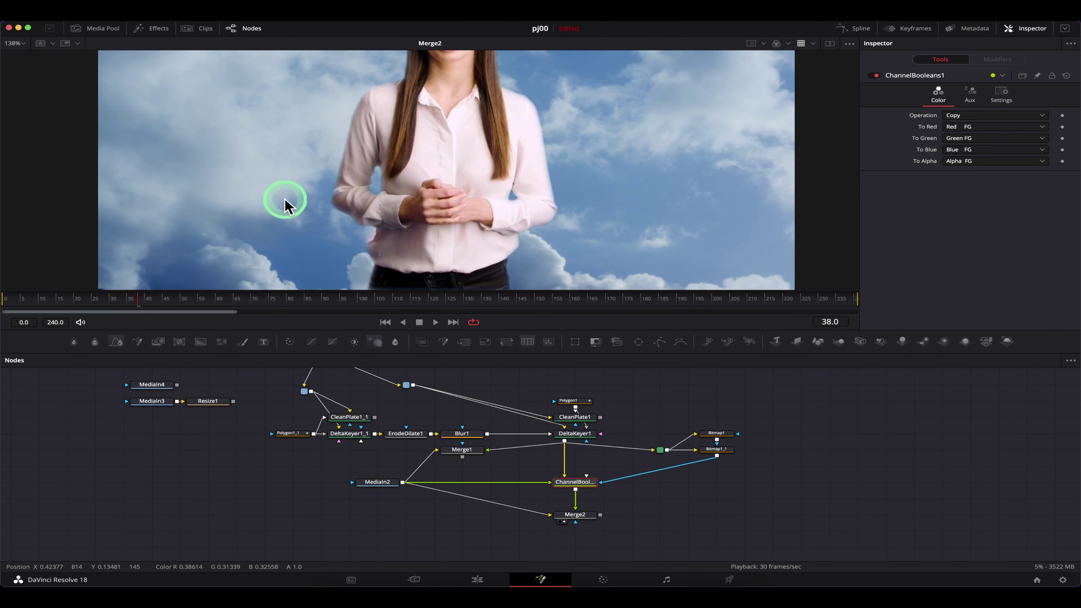
{"action": "scroll", "coordinate": [341, 209], "scroll_direction": "up", "scroll_amount": 2}
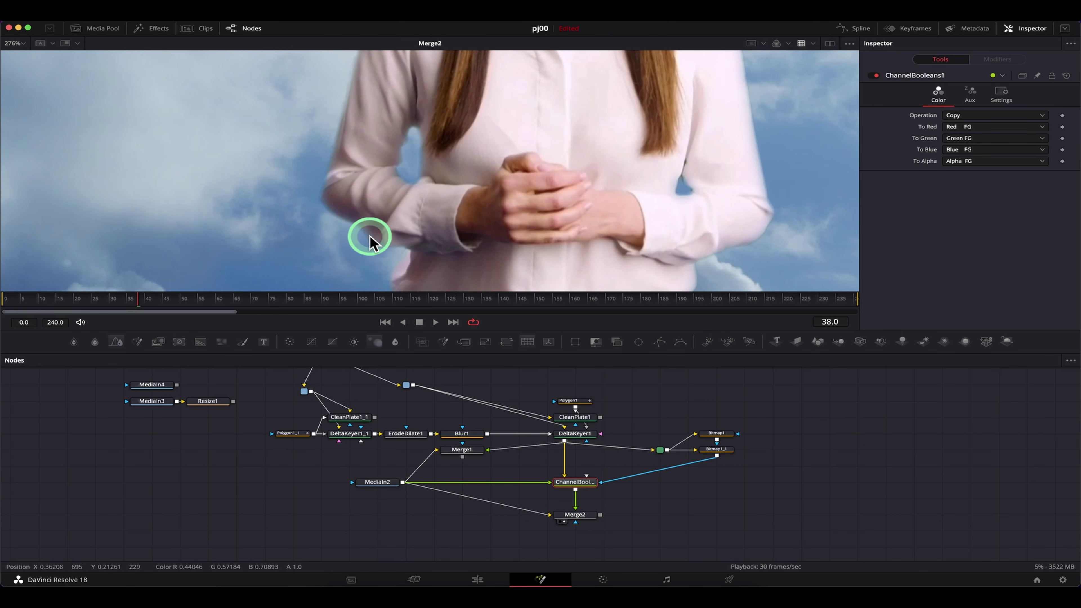
Step: Set up an A/B wipe comparison in the viewer with Merge1 on one side and Merge2 on the other
{"action": "scroll", "coordinate": [502, 229], "scroll_direction": "down", "scroll_amount": 2}
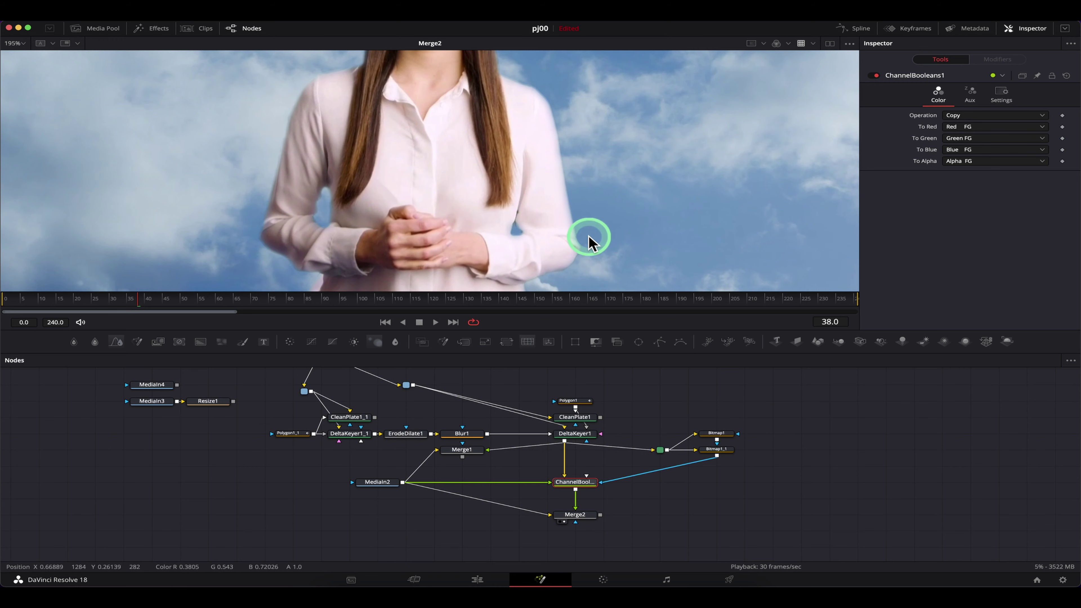
{"action": "scroll", "coordinate": [552, 226], "scroll_direction": "down", "scroll_amount": 1}
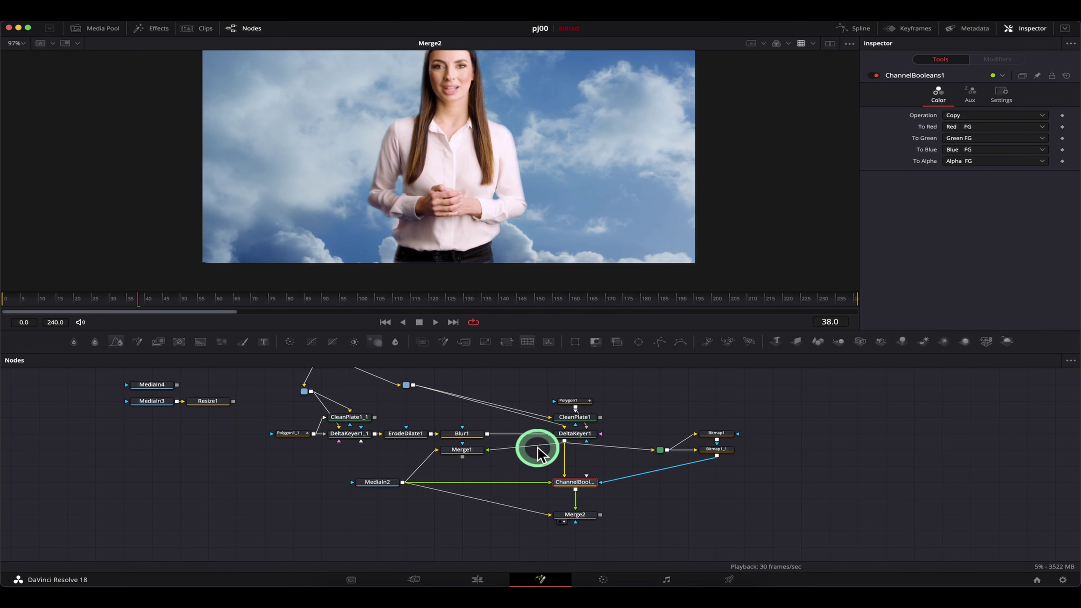
{"action": "left_click", "coordinate": [398, 215]}
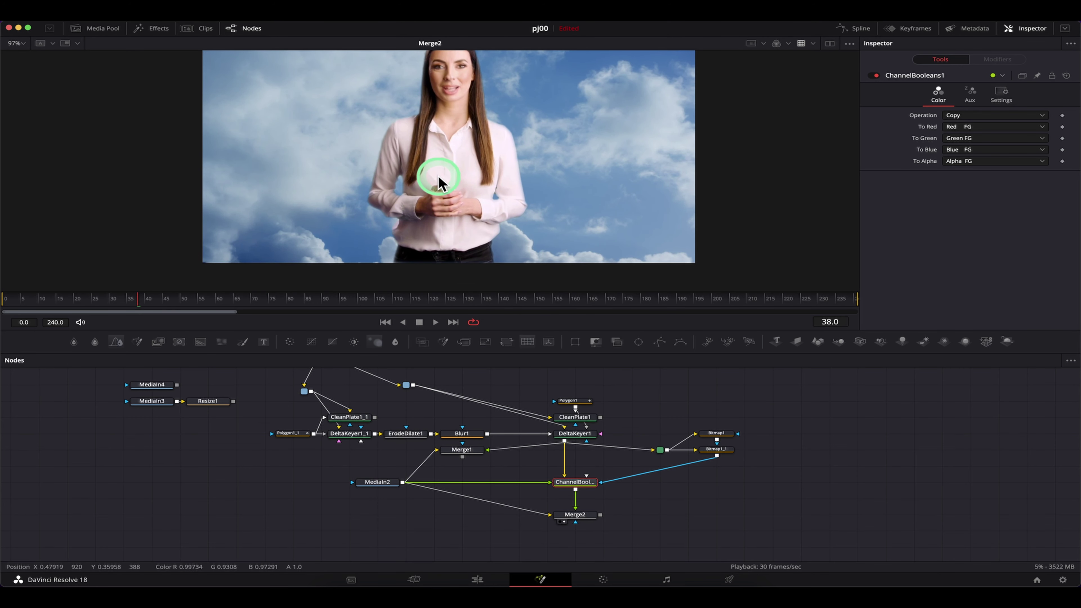
{"action": "left_click", "coordinate": [42, 44]}
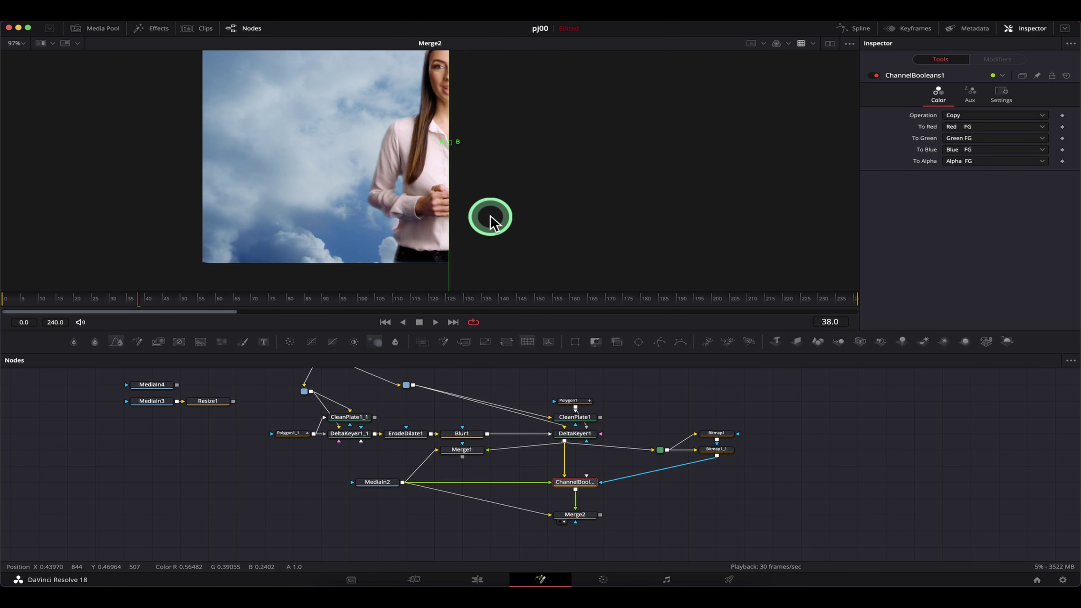
{"action": "left_click", "coordinate": [583, 485]}
{"action": "left_click_drag", "start_coordinate": [587, 488], "coordinate": [350, 169]}
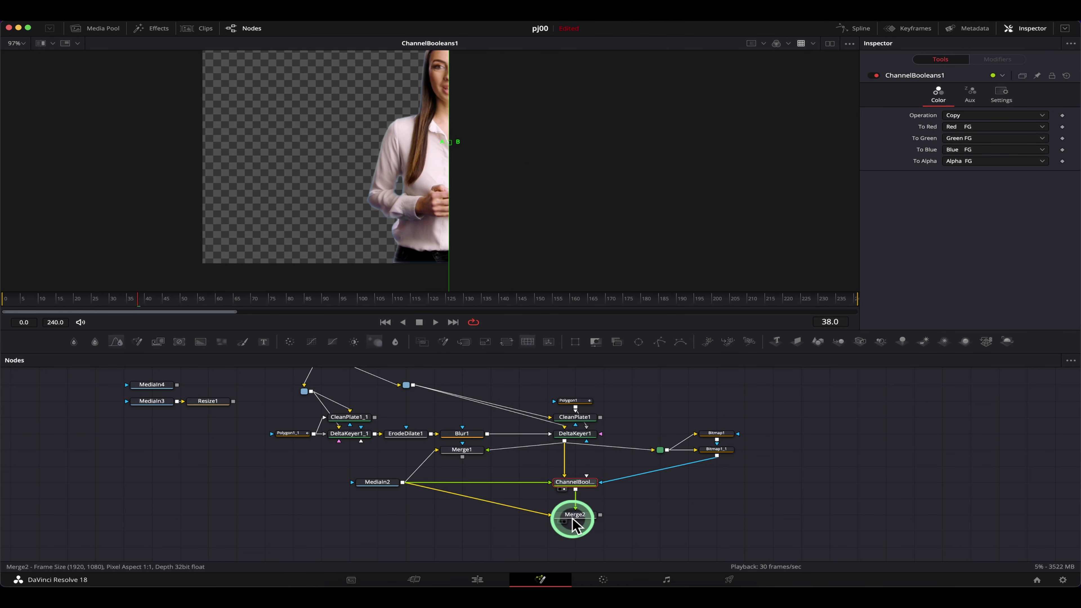
{"action": "left_click_drag", "start_coordinate": [537, 228], "coordinate": [534, 162]}
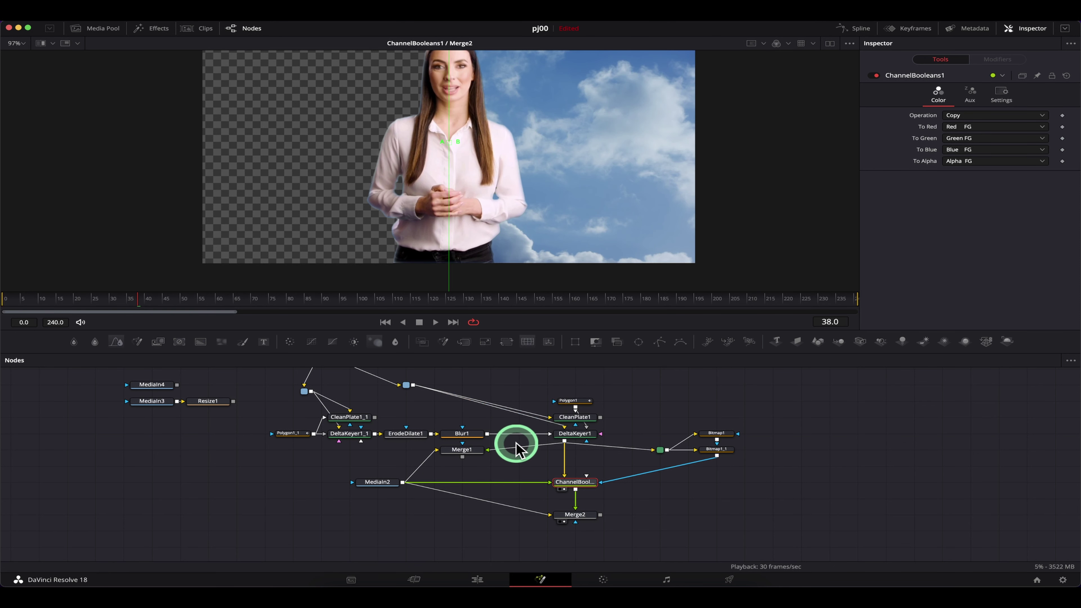
{"action": "left_click_drag", "start_coordinate": [465, 457], "coordinate": [321, 157]}
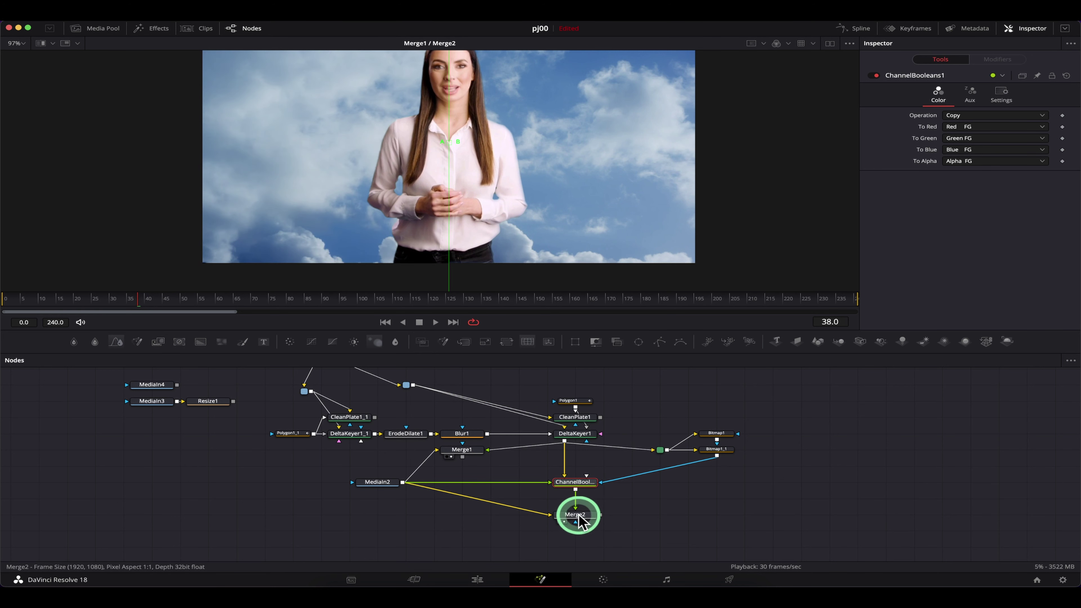
{"action": "left_click_drag", "start_coordinate": [592, 518], "coordinate": [509, 149]}
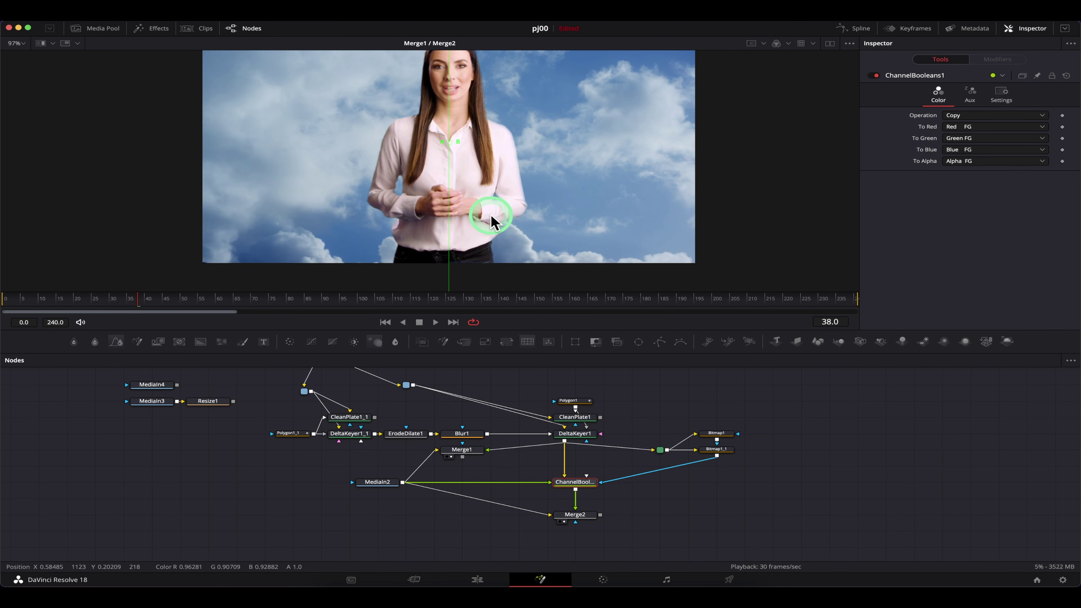
Step: Compare the woman's sleeve and hand edges between Merge1 and Merge2 by sweeping the wipe line across them, close up and at full view
{"action": "scroll", "coordinate": [477, 234], "scroll_direction": "up", "scroll_amount": 4}
{"action": "scroll", "coordinate": [406, 134], "scroll_direction": "up", "scroll_amount": 1}
{"action": "scroll", "coordinate": [411, 186], "scroll_direction": "up", "scroll_amount": 1}
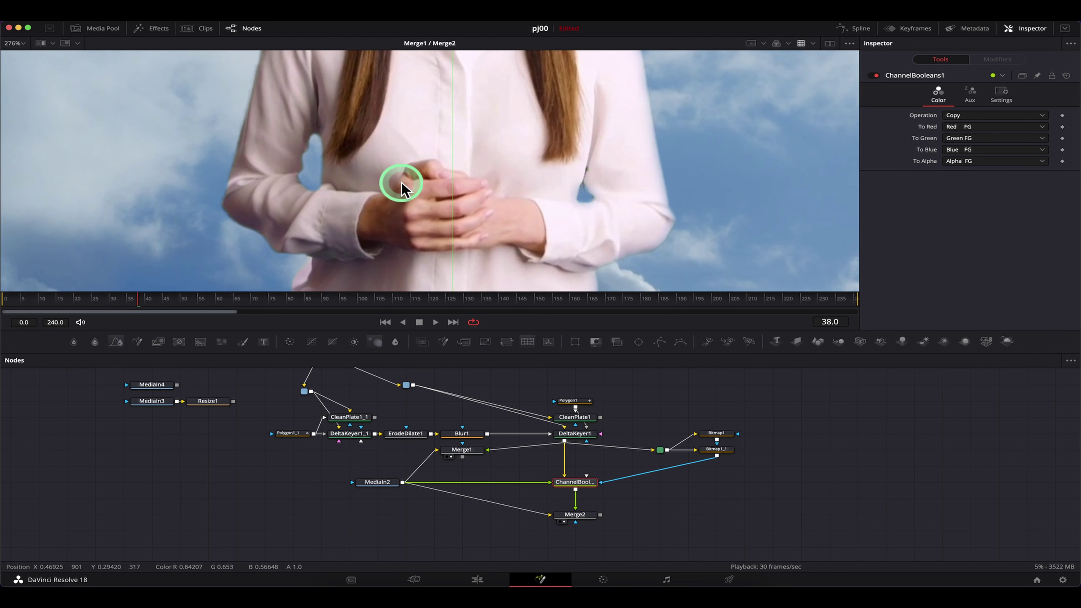
{"action": "left_click_drag", "start_coordinate": [399, 145], "coordinate": [247, 181]}
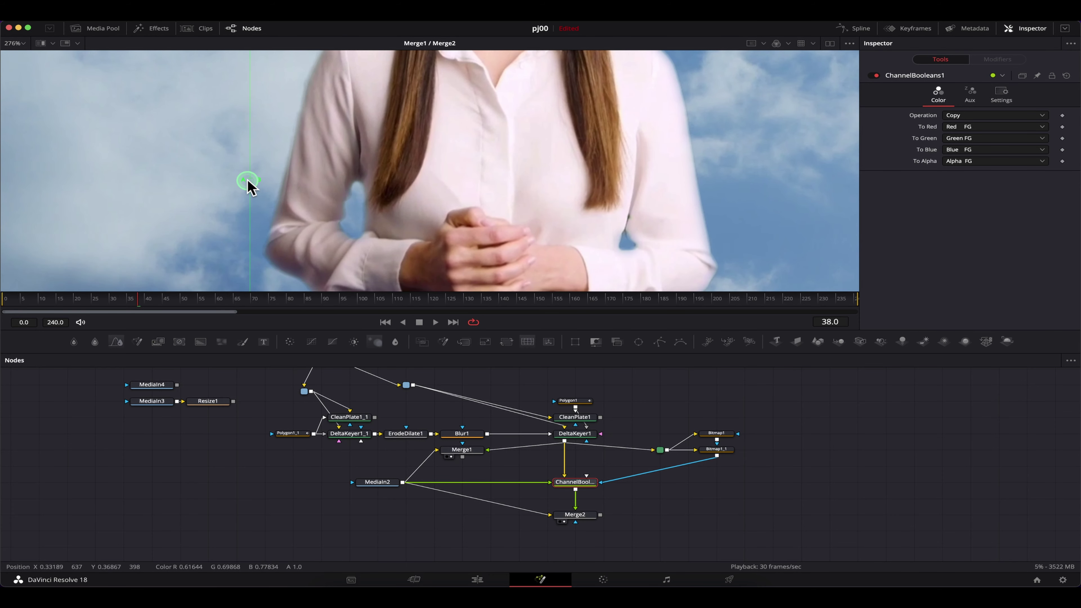
{"action": "scroll", "coordinate": [235, 188], "scroll_direction": "up", "scroll_amount": 2}
{"action": "left_click_drag", "start_coordinate": [326, 217], "coordinate": [297, 106]}
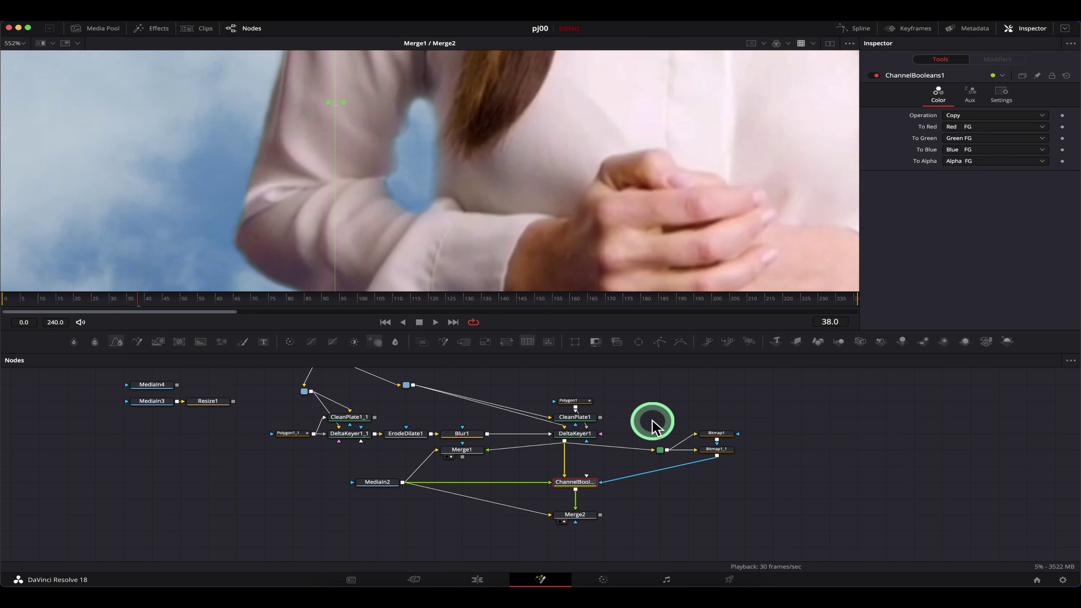
{"action": "left_click_drag", "start_coordinate": [282, 107], "coordinate": [214, 118]}
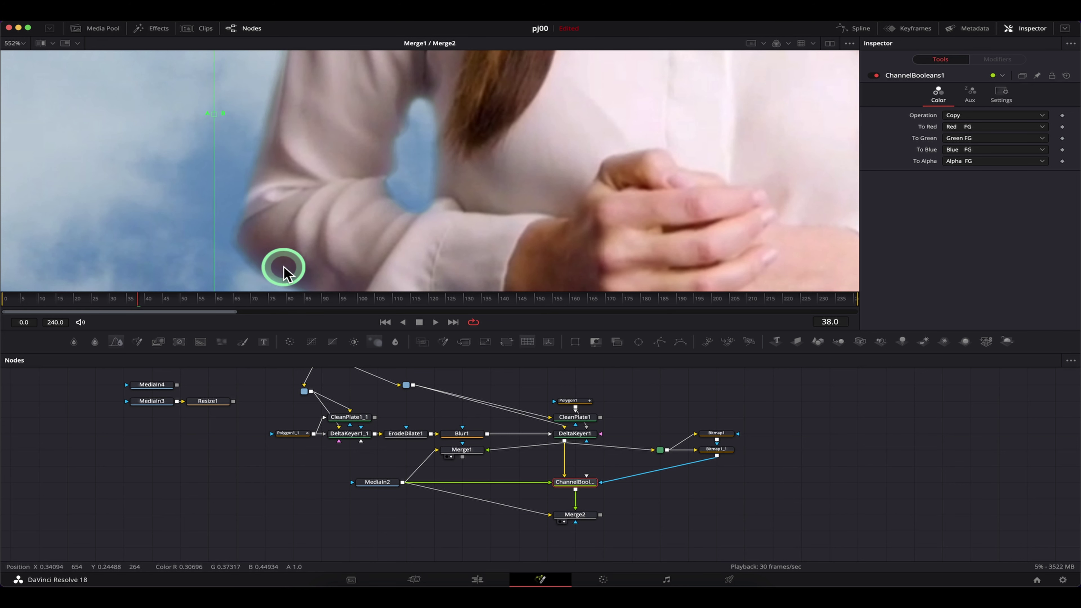
{"action": "scroll", "coordinate": [307, 152], "scroll_direction": "down", "scroll_amount": 3}
{"action": "scroll", "coordinate": [359, 211], "scroll_direction": "down", "scroll_amount": 10}
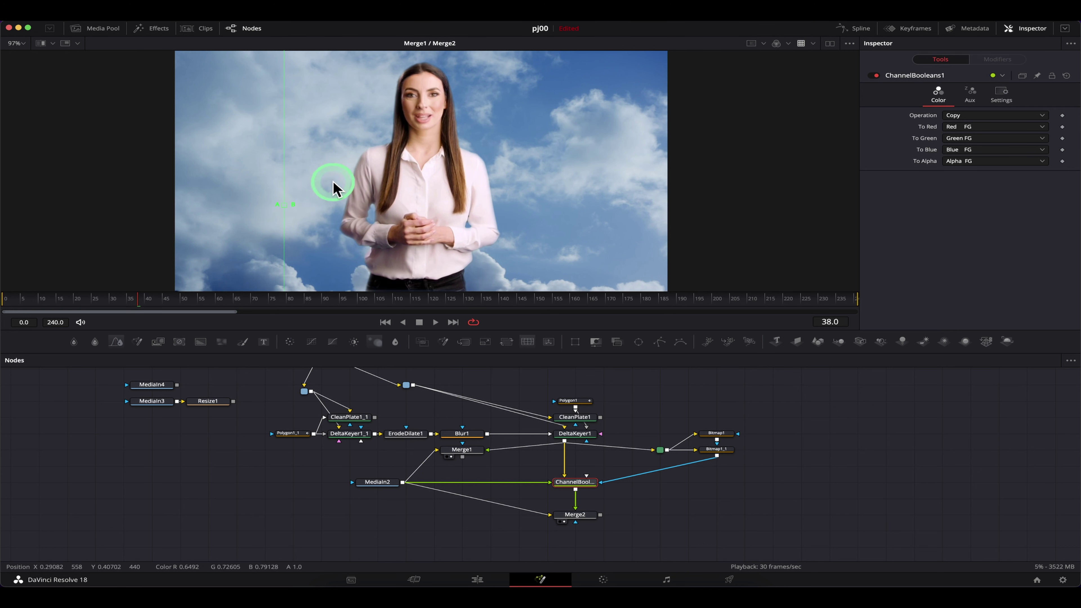
{"action": "left_click_drag", "start_coordinate": [285, 205], "coordinate": [572, 208]}
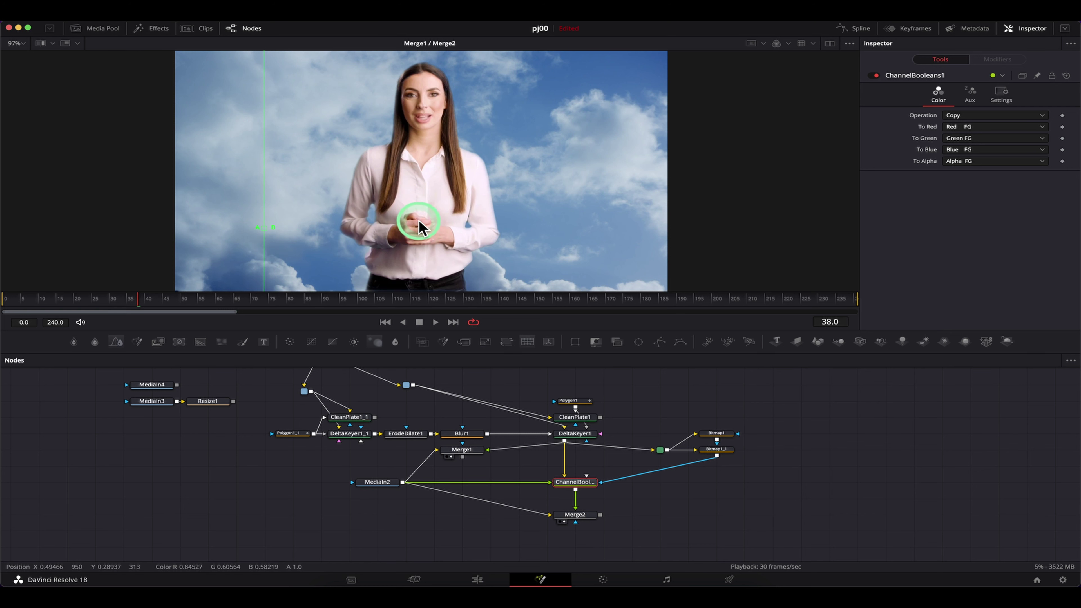
{"action": "left_click_drag", "start_coordinate": [262, 227], "coordinate": [406, 228]}
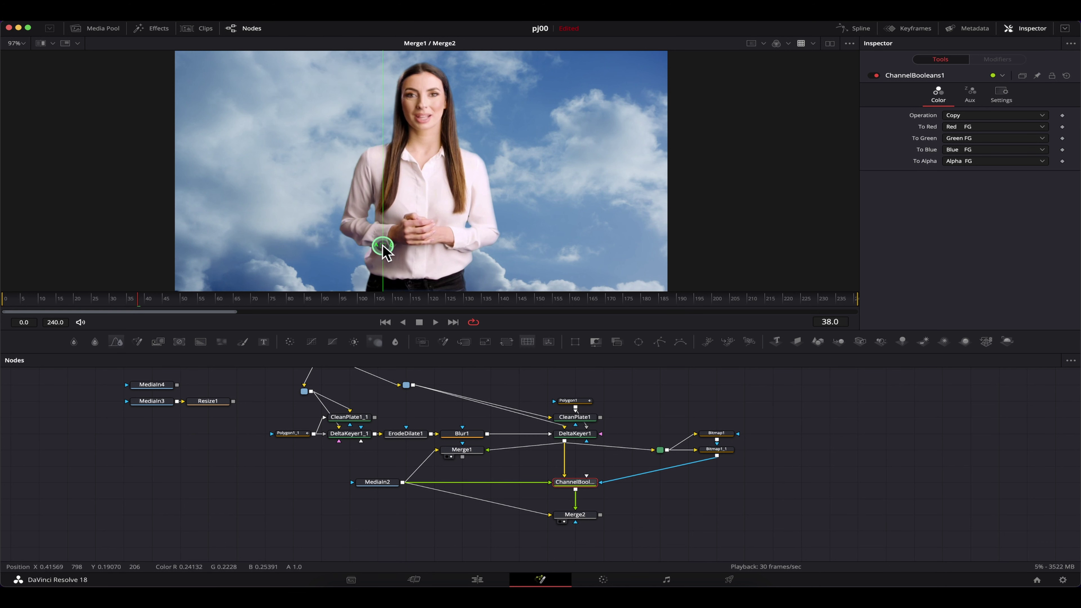
Step: End the wipe comparison and examine the light-wrapped sleeve edges of ChannelBooleans1 up close in the viewer
{"action": "left_click", "coordinate": [40, 43]}
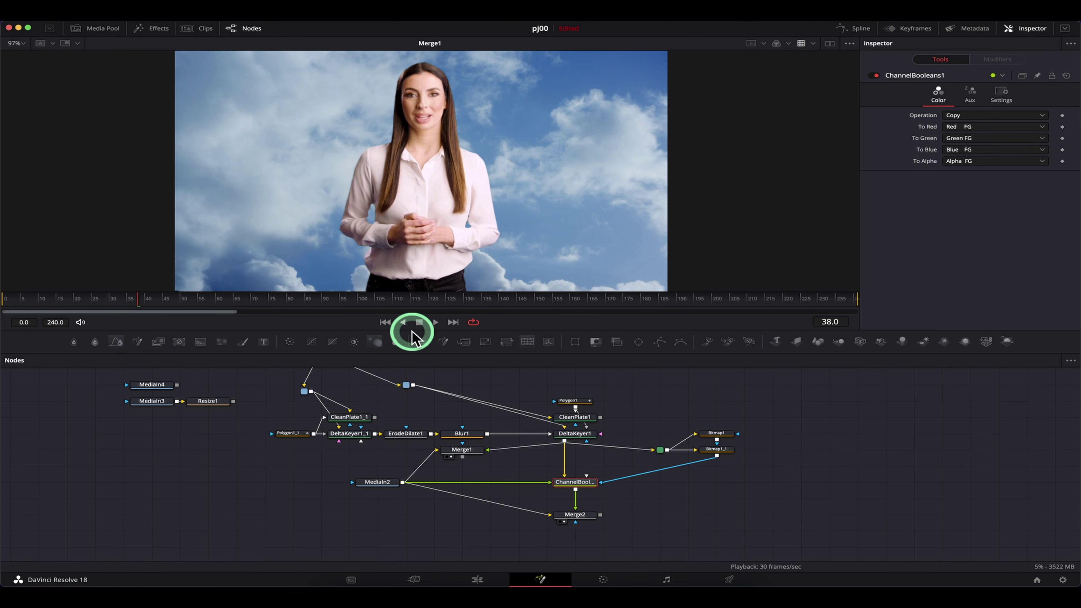
{"action": "key", "text": "1"}
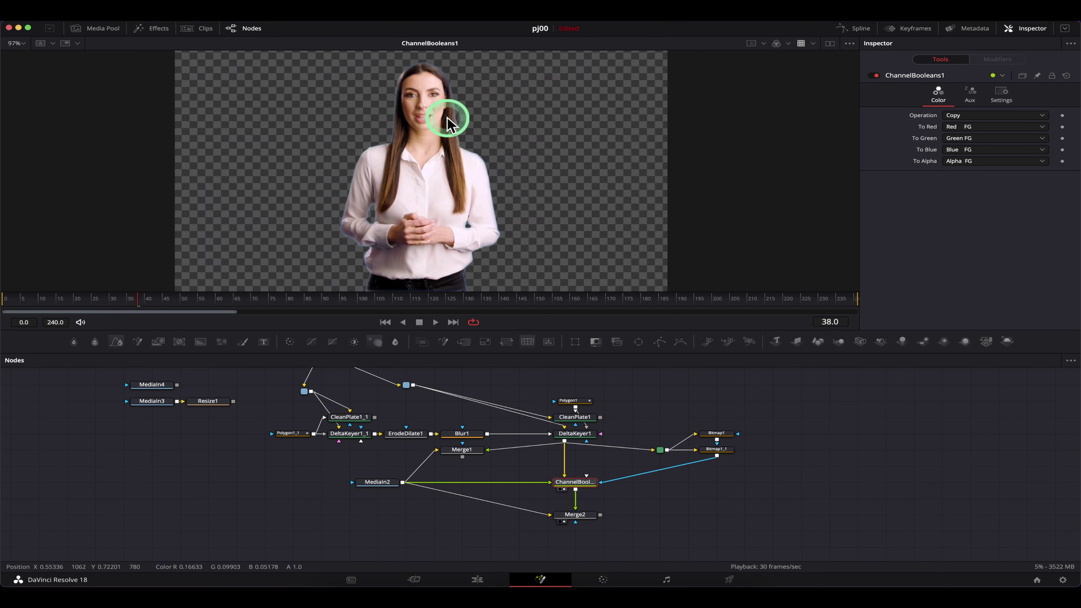
{"action": "scroll", "coordinate": [489, 178], "scroll_direction": "up", "scroll_amount": 3}
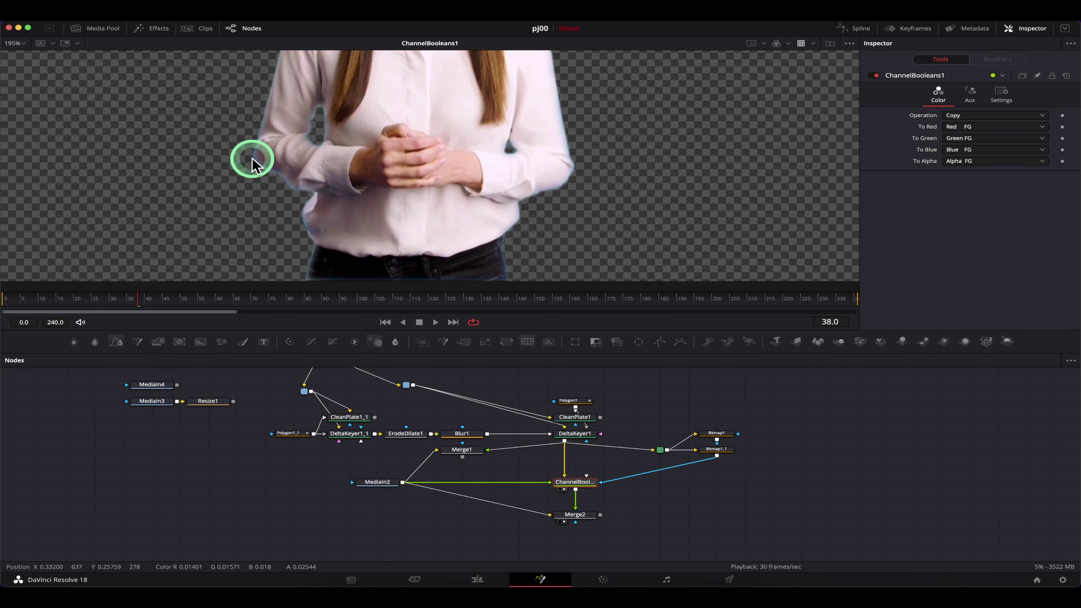
{"action": "scroll", "coordinate": [286, 190], "scroll_direction": "up", "scroll_amount": 2}
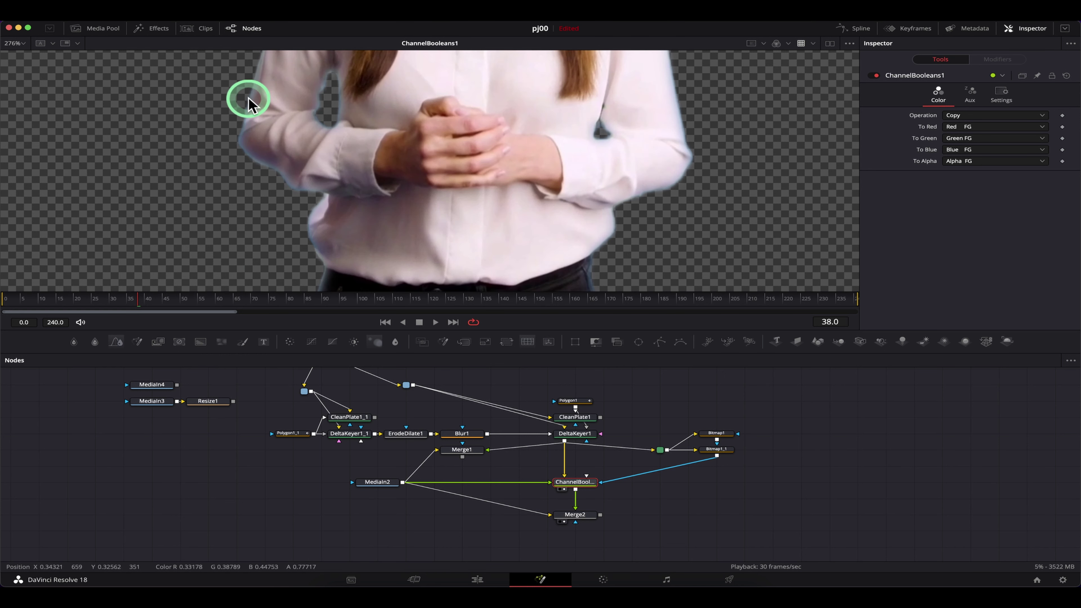
Step: Shift ChannelBooleans1 and Merge2 aside, add a Color Corrector node fed by ChannelBooleans1, and show it in the viewer
{"action": "left_click_drag", "start_coordinate": [584, 514], "coordinate": [527, 516]}
{"action": "left_click", "coordinate": [622, 500]}
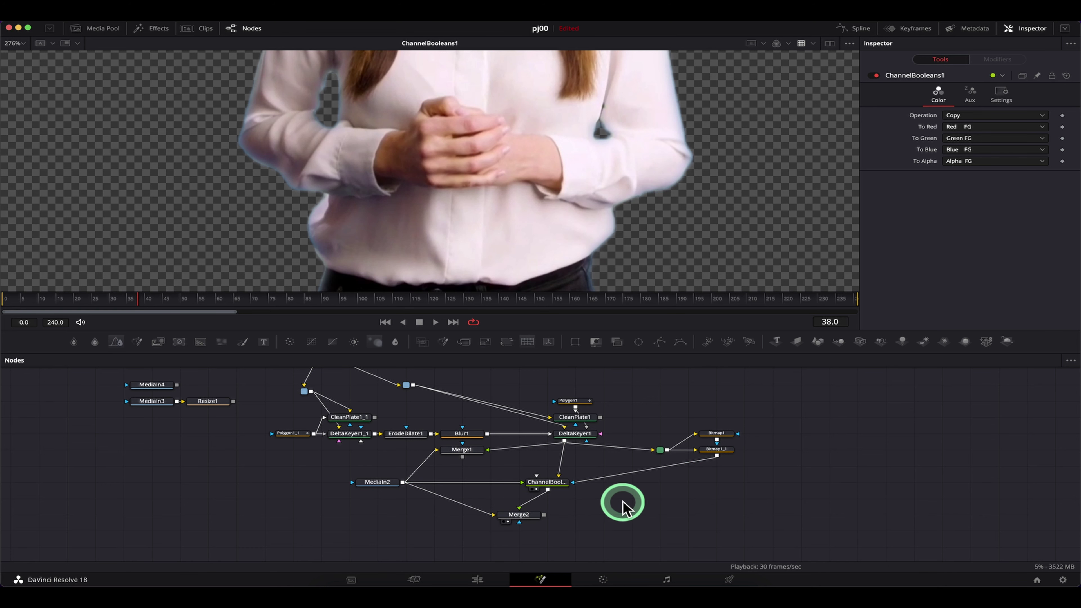
{"action": "key", "text": "shift+space"}
{"action": "type", "text": "cc"}
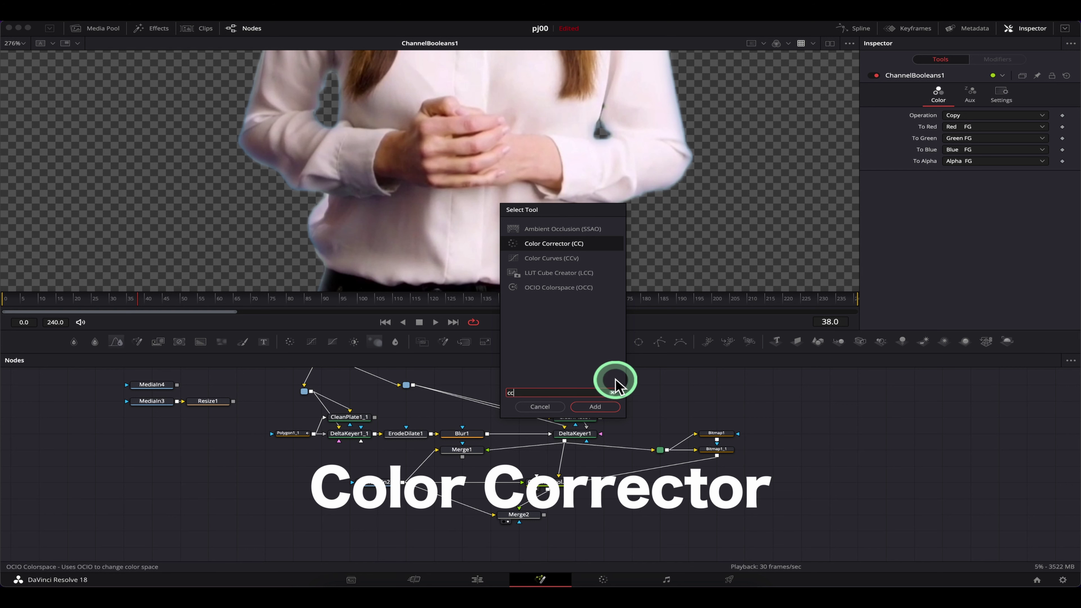
{"action": "left_click", "coordinate": [598, 406]}
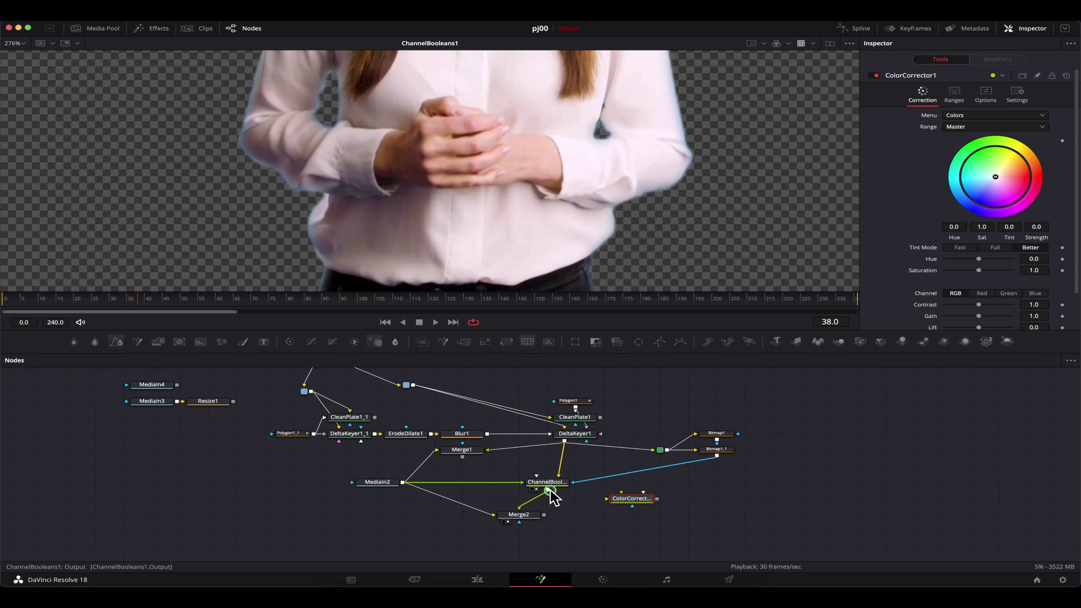
{"action": "left_click_drag", "start_coordinate": [643, 504], "coordinate": [498, 124]}
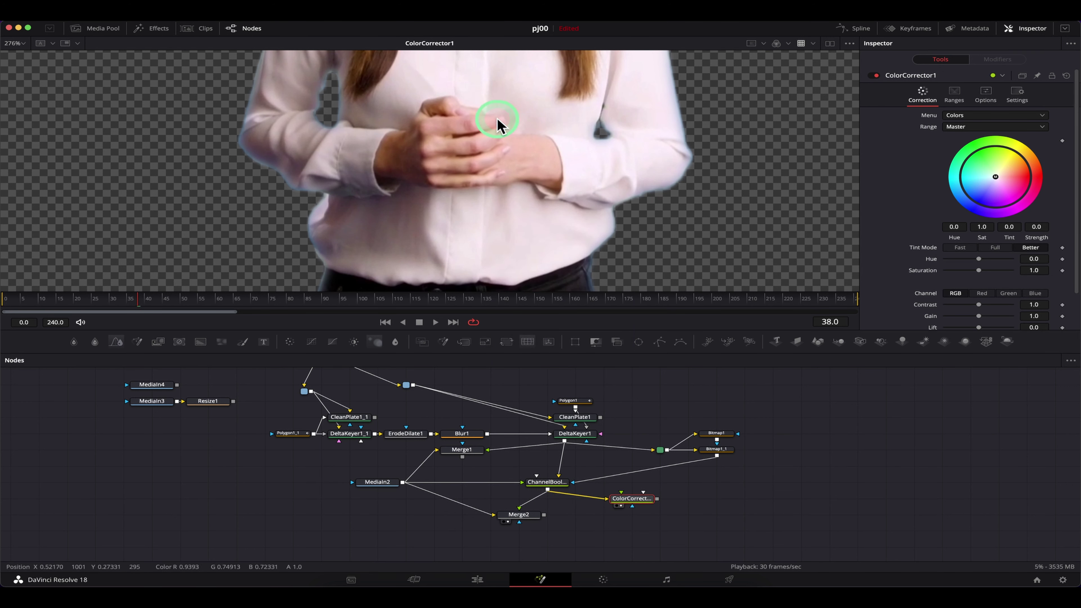
Step: Switch ColorCorrector1 to Suppress and reduce blue to 0.34 and cyan to 0.39 to mute the fringe around the sleeve
{"action": "scroll", "coordinate": [399, 223], "scroll_direction": "down", "scroll_amount": 4}
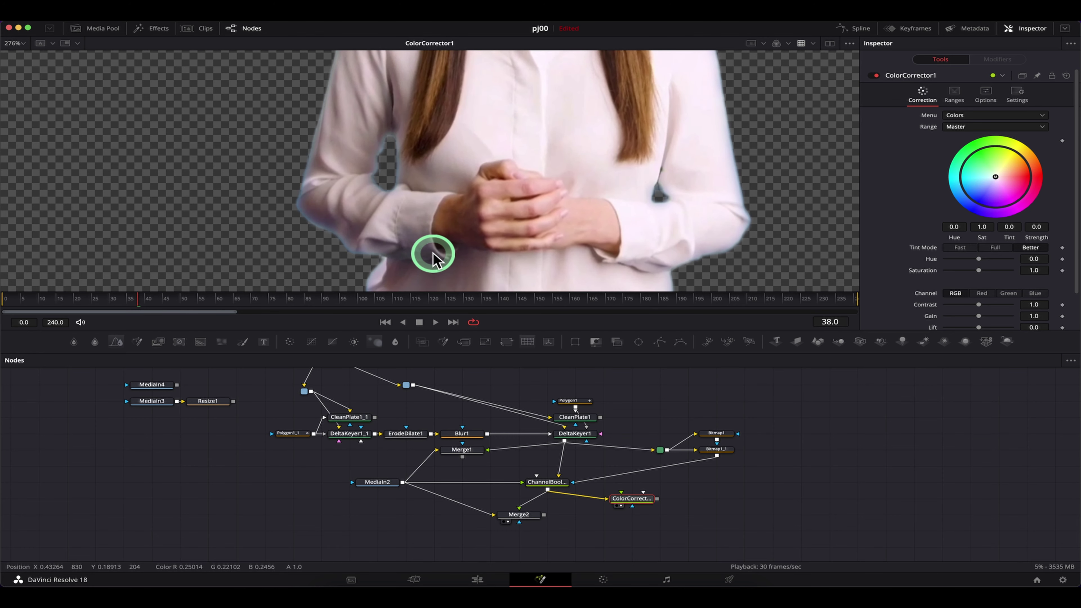
{"action": "scroll", "coordinate": [379, 245], "scroll_direction": "up", "scroll_amount": 10}
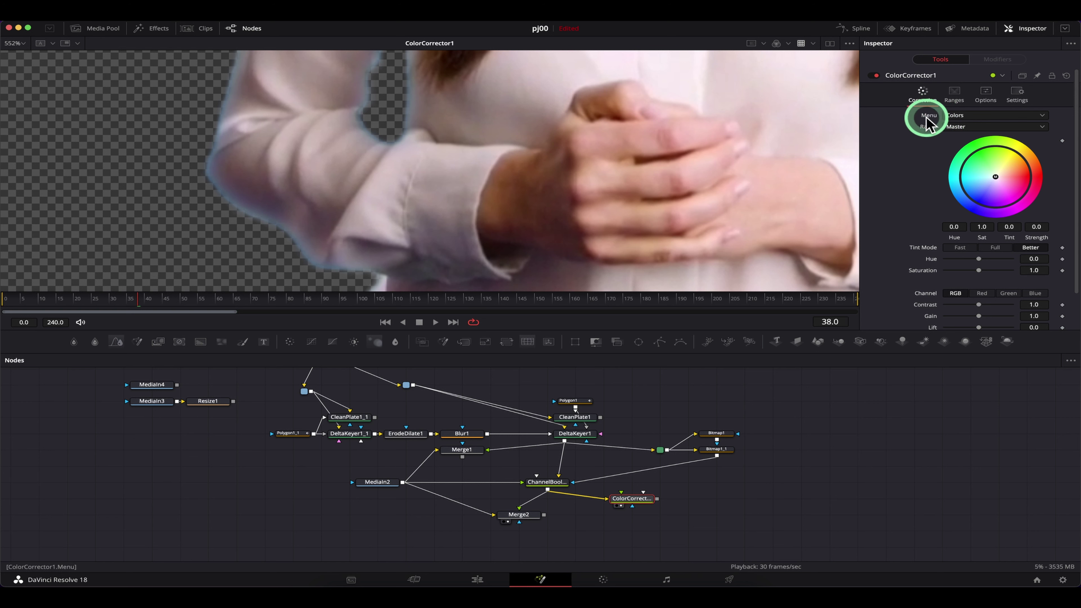
{"action": "left_click", "coordinate": [963, 115]}
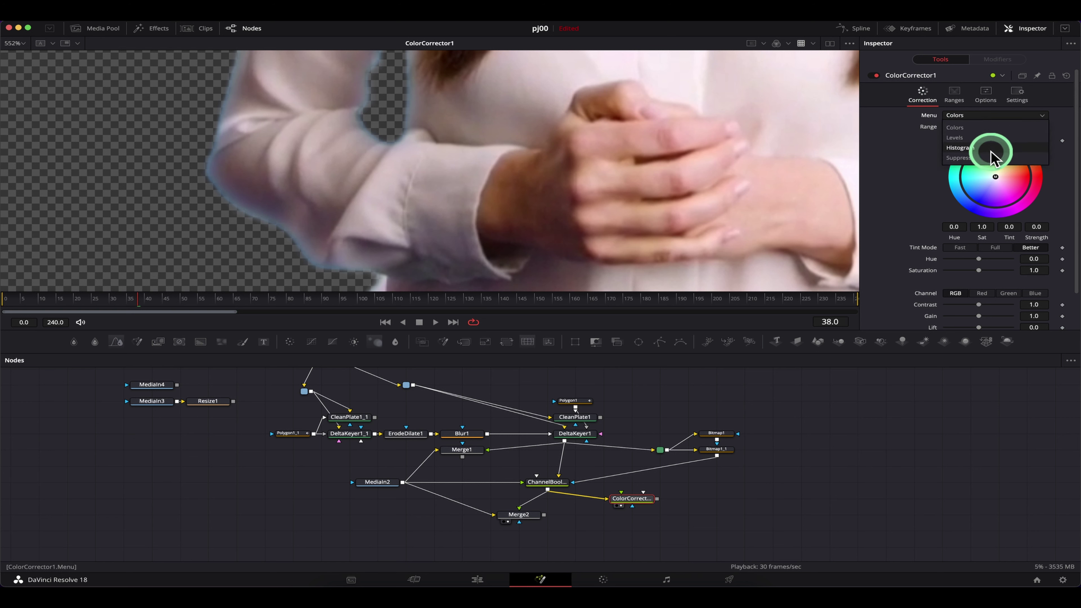
{"action": "left_click", "coordinate": [998, 158]}
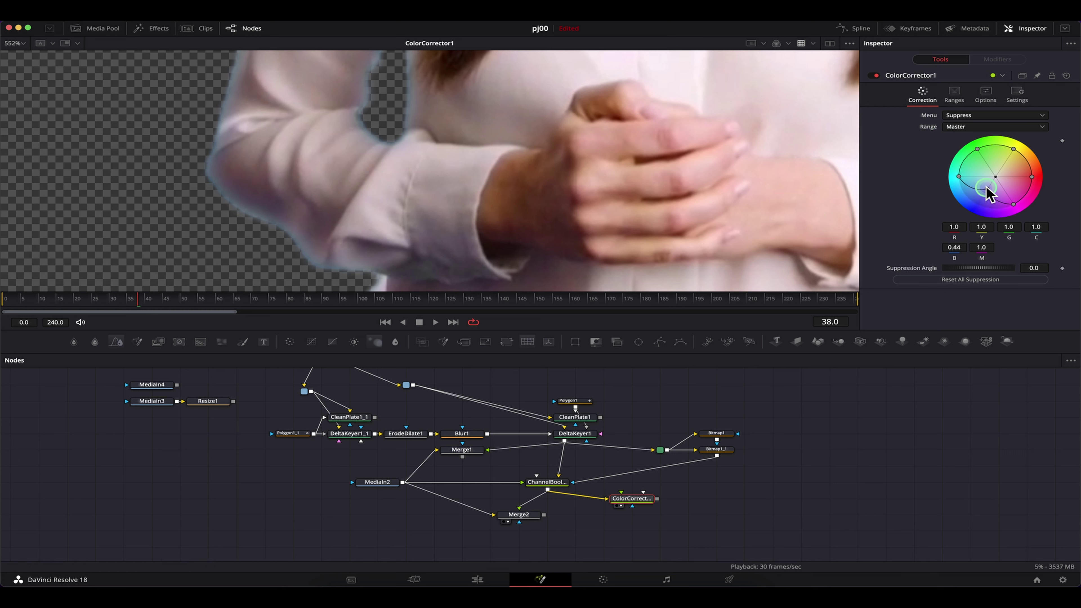
{"action": "left_click_drag", "start_coordinate": [970, 175], "coordinate": [981, 175]}
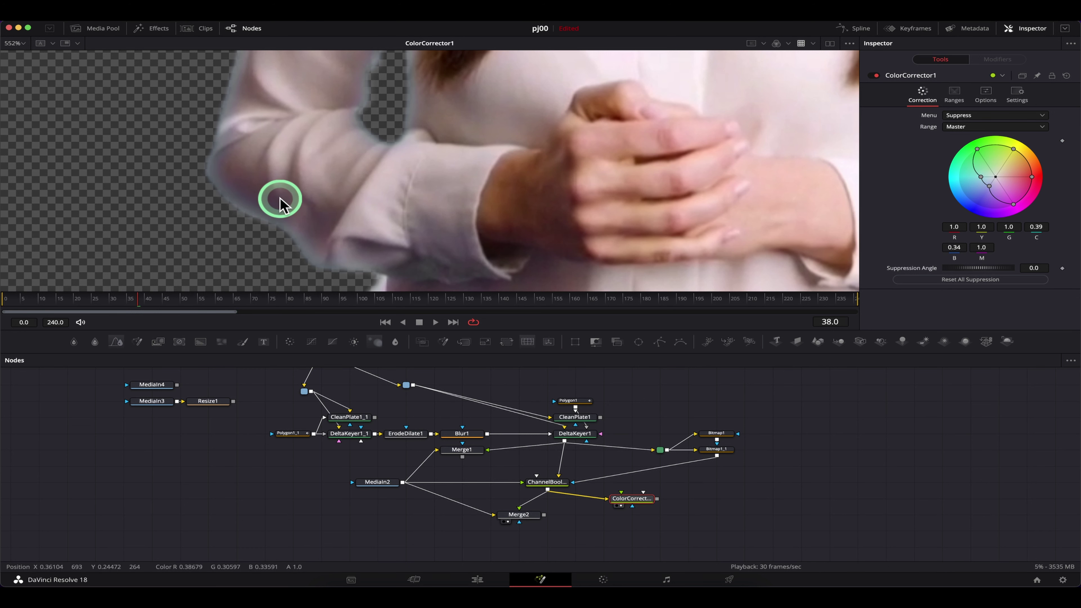
Step: Compare the sleeve edges of ChannelBooleans1 and ColorCorrector1 with the A/B wipe, and switch the wipe off
{"action": "left_click", "coordinate": [58, 47]}
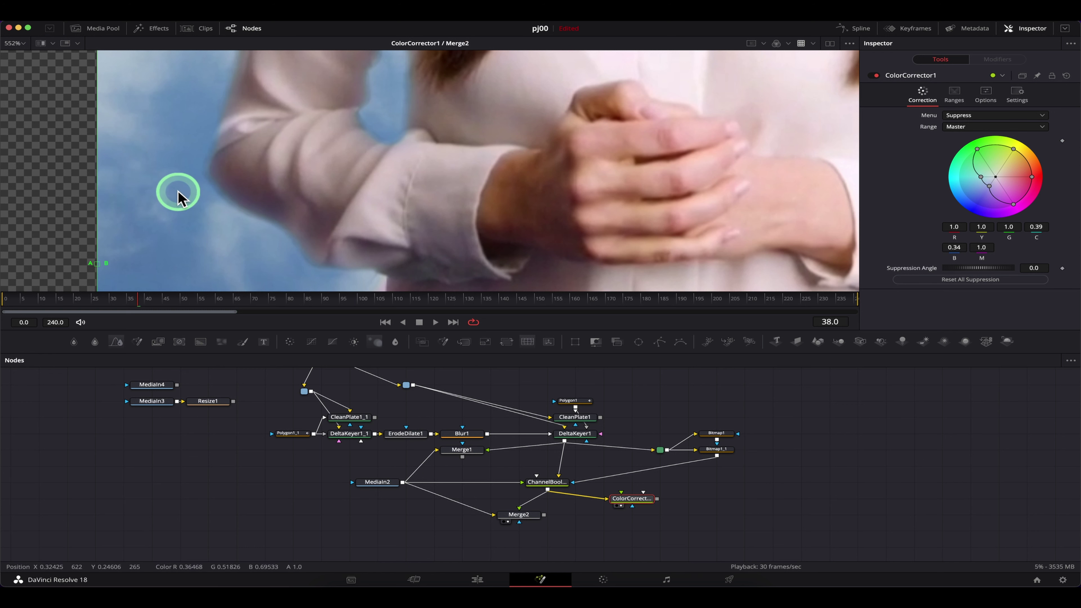
{"action": "left_click_drag", "start_coordinate": [532, 468], "coordinate": [250, 252]}
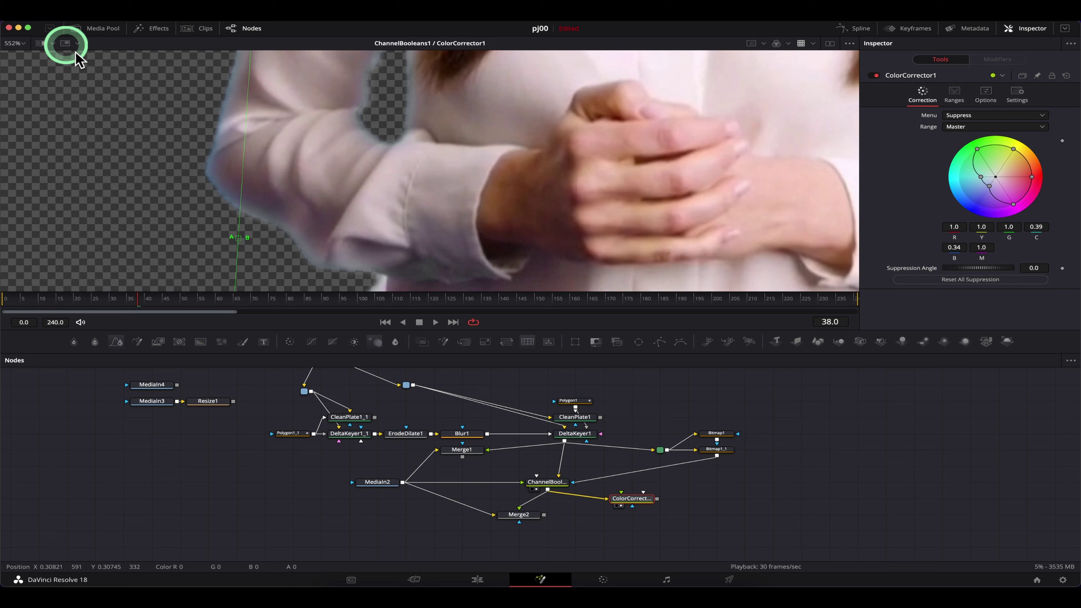
{"action": "left_click", "coordinate": [41, 43]}
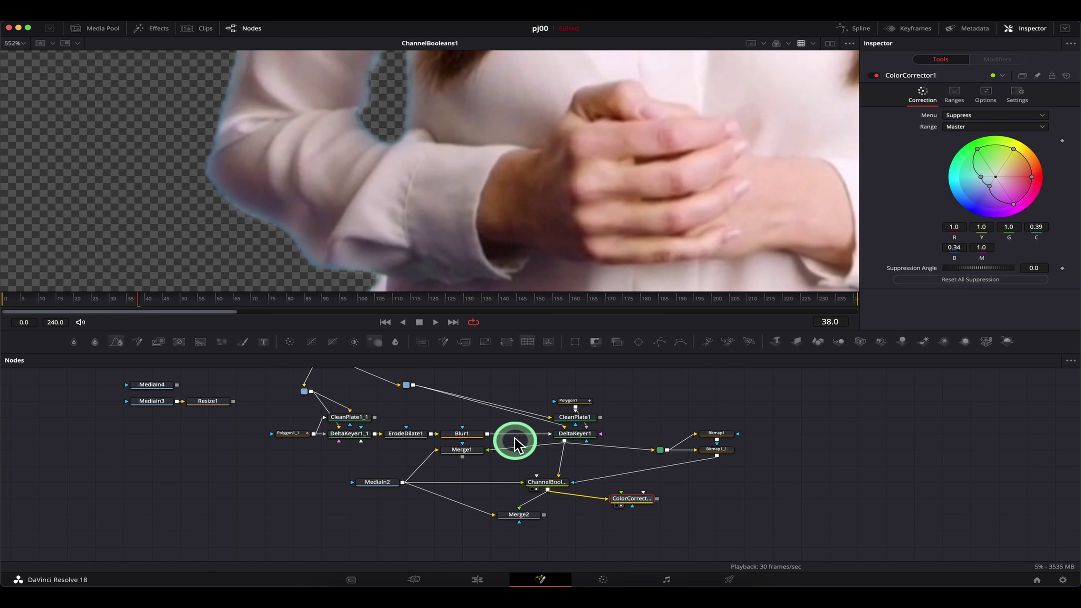
Step: Make room beside MediaIn2 and insert a Hue Curves node between MediaIn2 and ChannelBooleans1
{"action": "left_click_drag", "start_coordinate": [377, 482], "coordinate": [354, 483]}
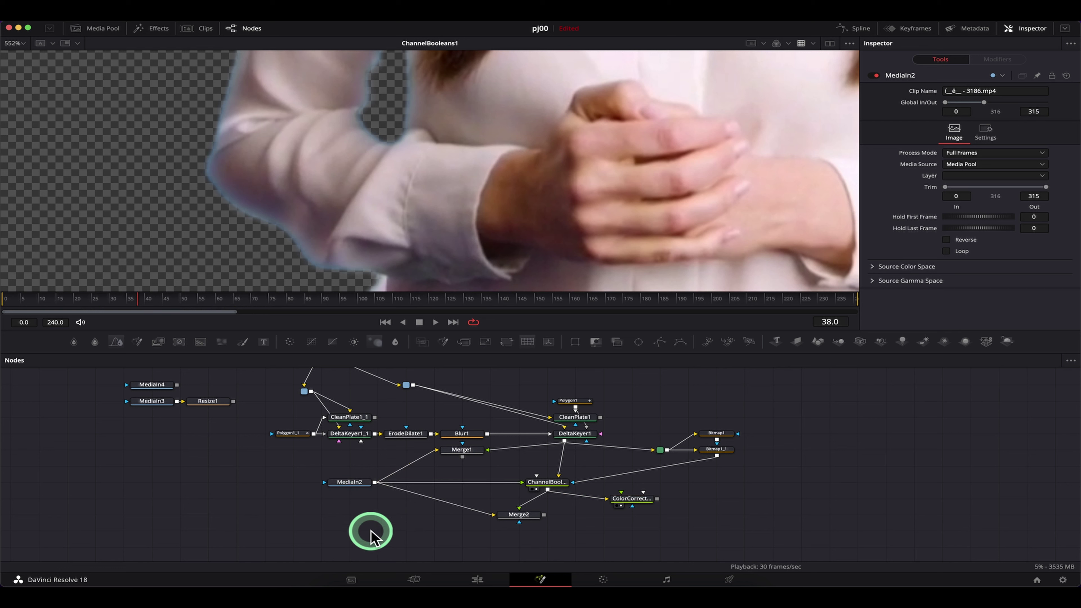
{"action": "key", "text": "shift+space"}
{"action": "type", "text": "ud"}
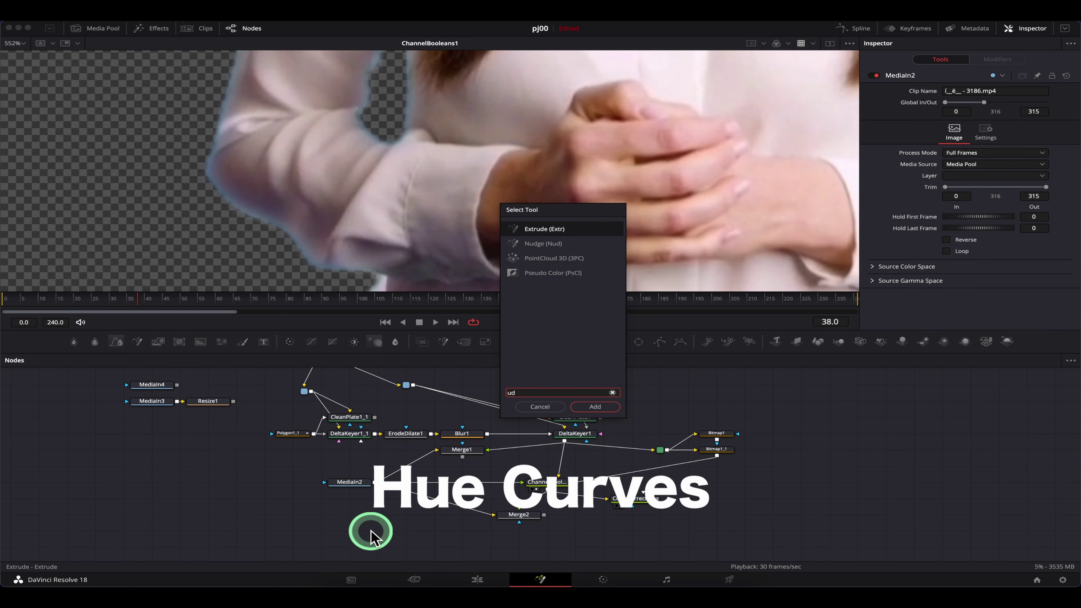
{"action": "key", "text": "BackSpace"}
{"action": "key", "text": "BackSpace"}
{"action": "type", "text": "hu"}
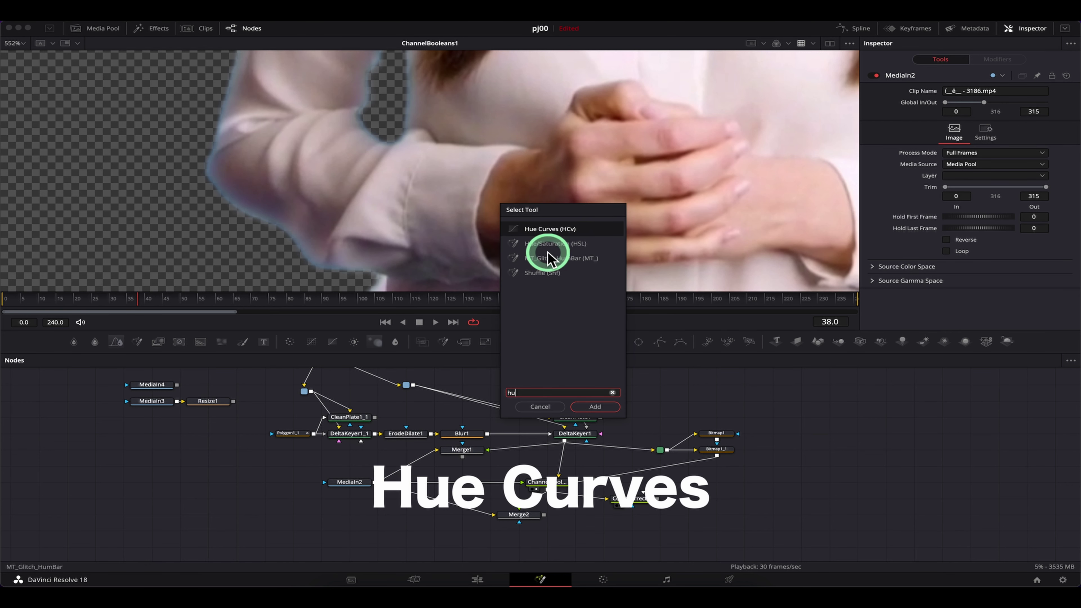
{"action": "left_click", "coordinate": [595, 406]}
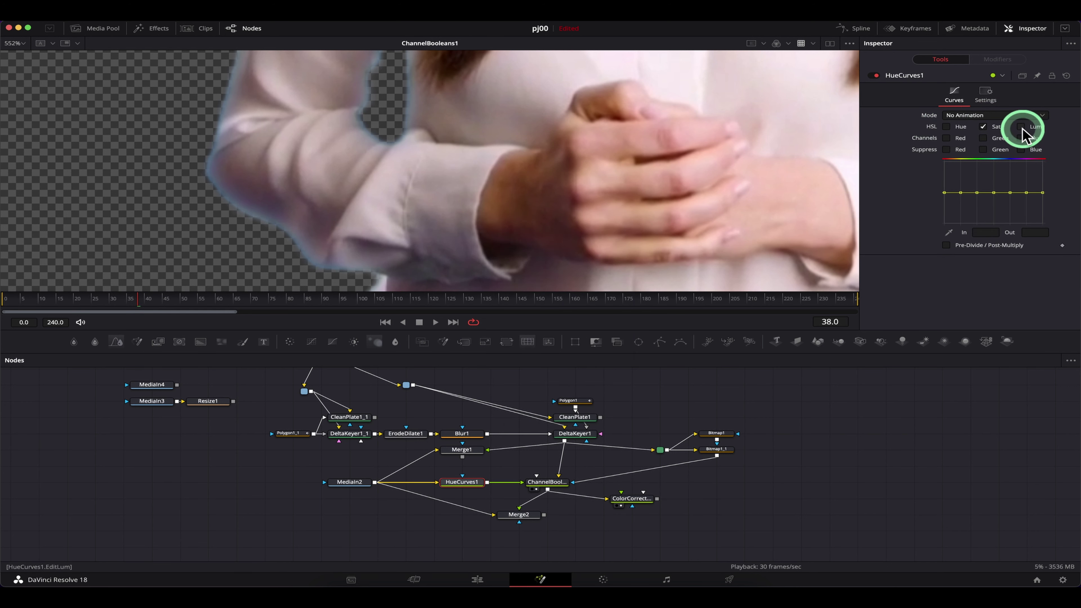
Step: Switch HueCurves1 from saturation to luminance editing and add a curve point in the blue range
{"action": "left_click", "coordinate": [983, 127]}
{"action": "left_click", "coordinate": [1040, 132]}
{"action": "left_click", "coordinate": [1021, 127]}
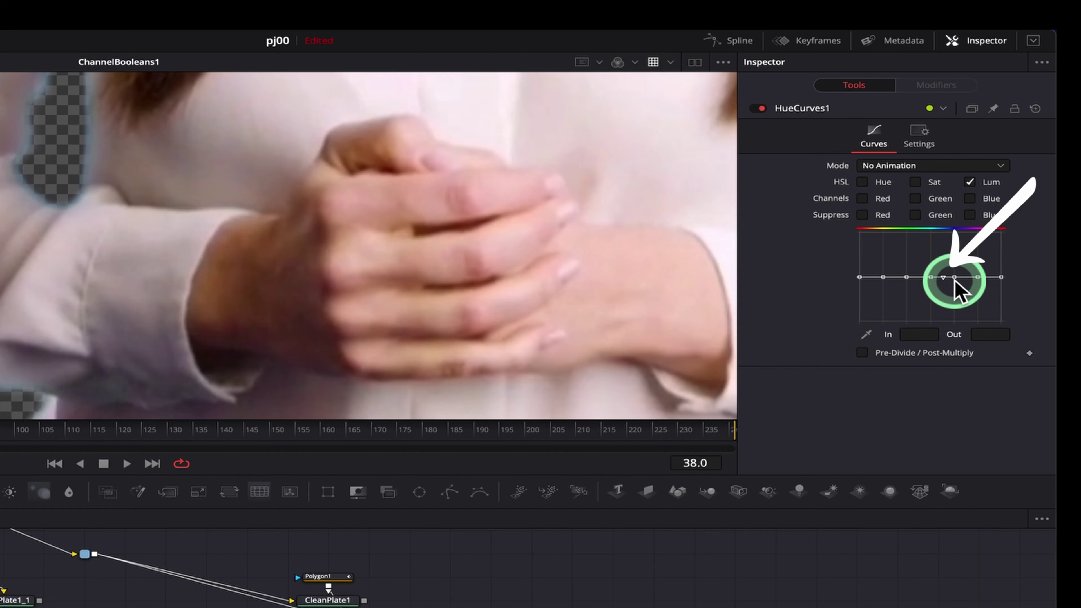
{"action": "left_click", "coordinate": [1001, 193]}
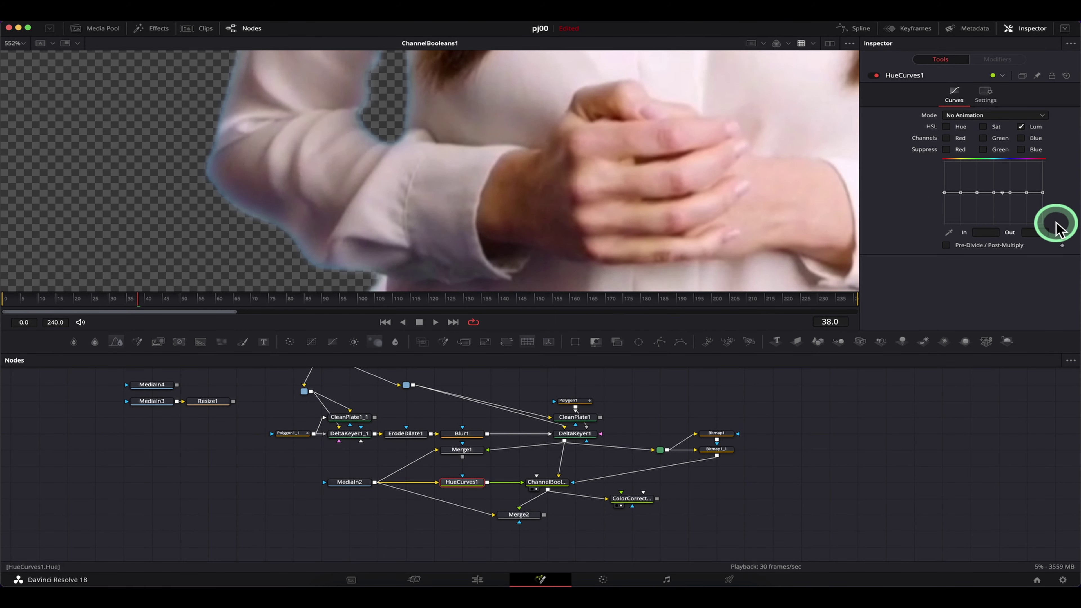
Step: Try darkening and brightening the blue fringe with the luminance point, ending at an output of about 1.65
{"action": "left_click_drag", "start_coordinate": [1003, 194], "coordinate": [1005, 200]}
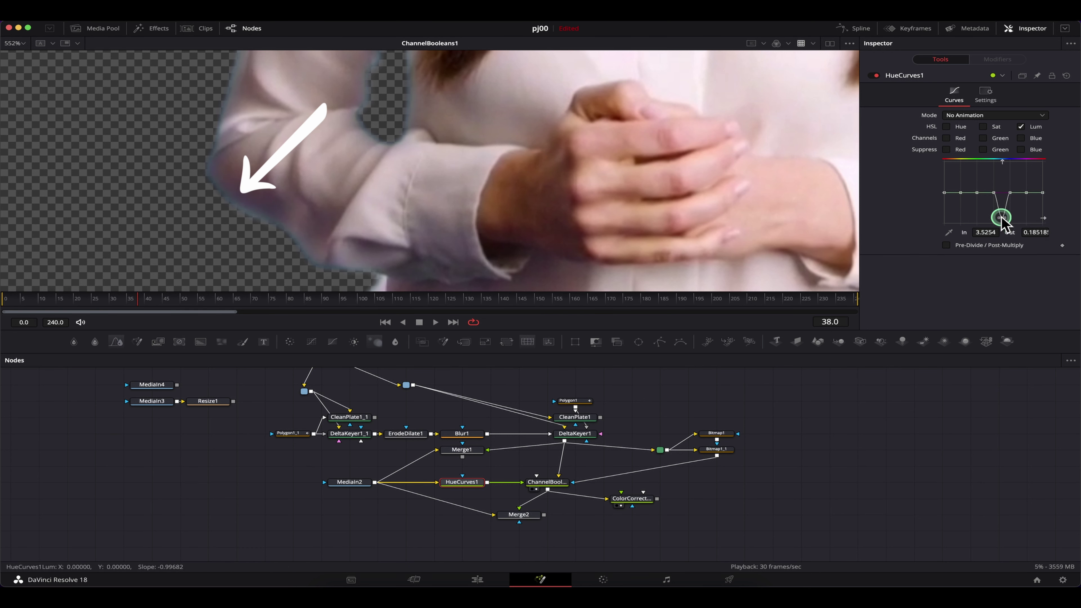
{"action": "left_click_drag", "start_coordinate": [1002, 217], "coordinate": [1000, 199]}
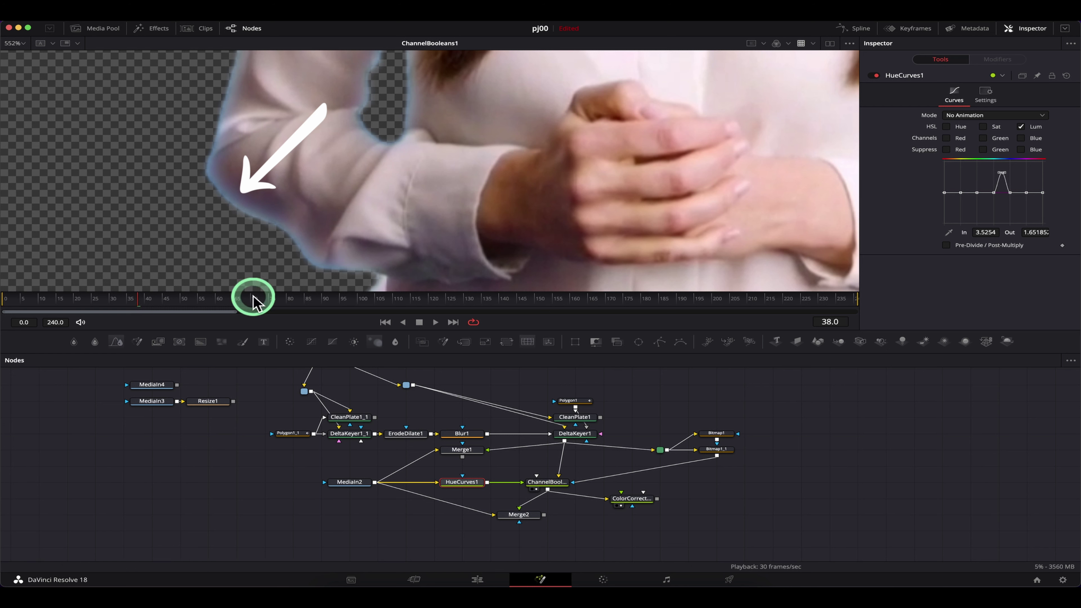
{"action": "scroll", "coordinate": [382, 212], "scroll_direction": "down", "scroll_amount": 1}
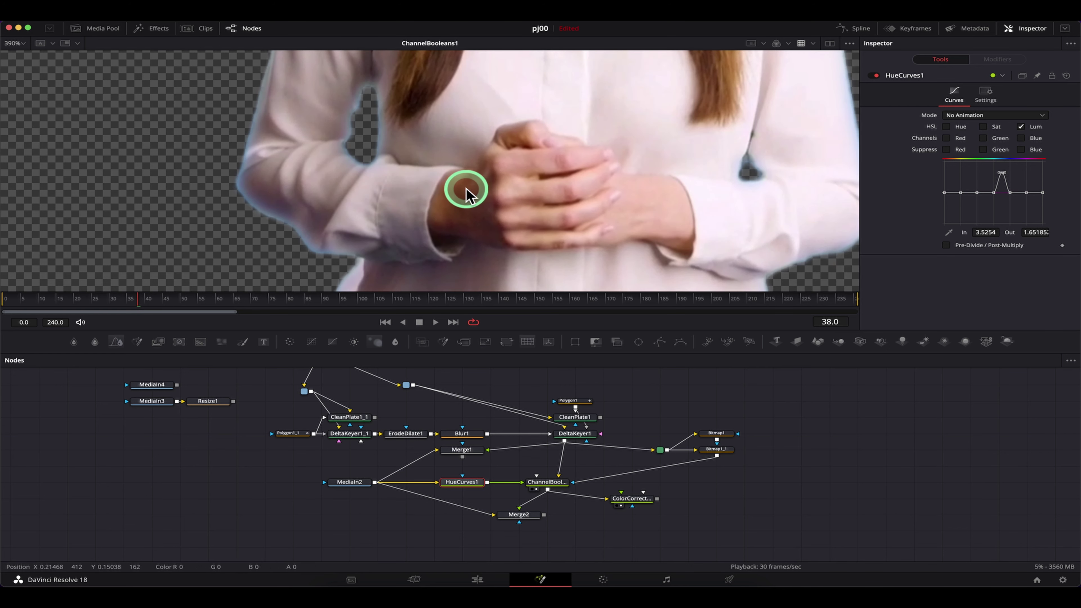
{"action": "scroll", "coordinate": [466, 194], "scroll_direction": "down", "scroll_amount": 1}
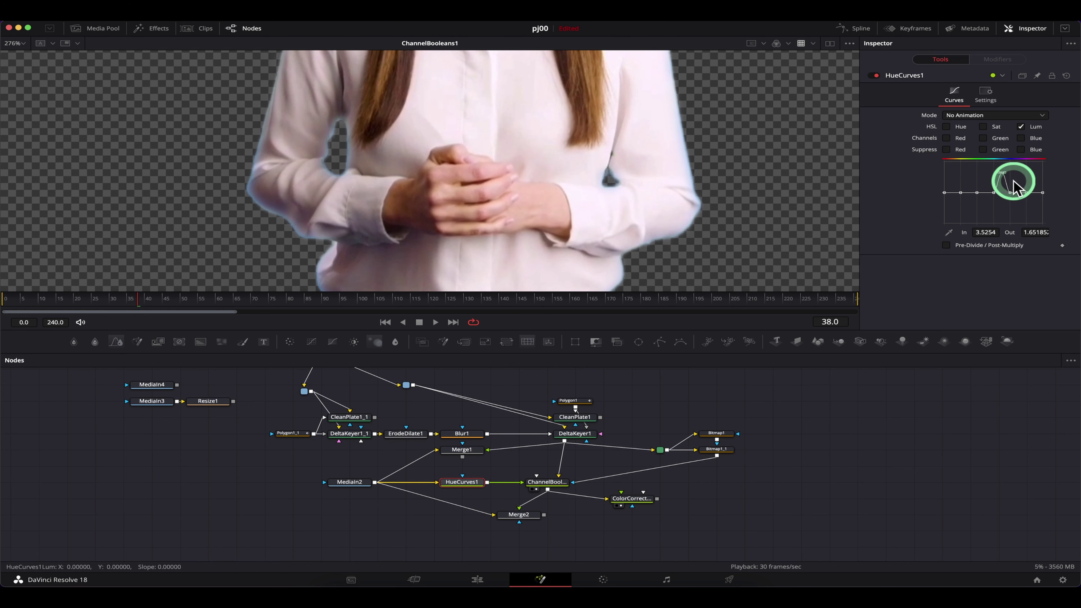
Step: Show Merge2 in the viewer and lower the blue luminance point in HueCurves1 to an output of about 0.79
{"action": "left_click_drag", "start_coordinate": [1007, 191], "coordinate": [1000, 213]}
{"action": "left_click", "coordinate": [504, 521]}
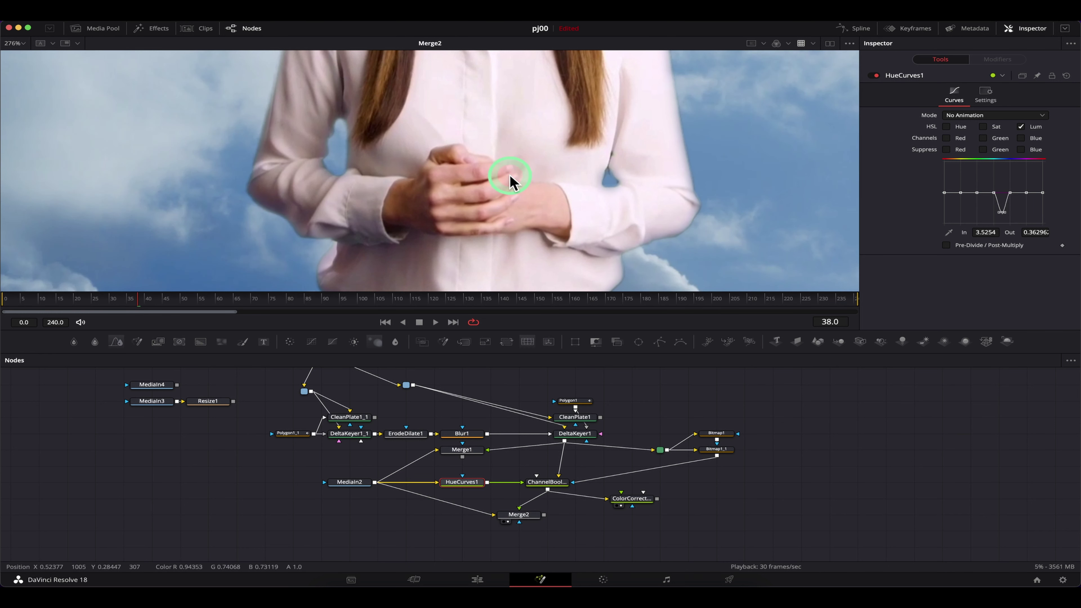
{"action": "left_click", "coordinate": [996, 211]}
{"action": "left_click_drag", "start_coordinate": [1001, 210], "coordinate": [1003, 171]}
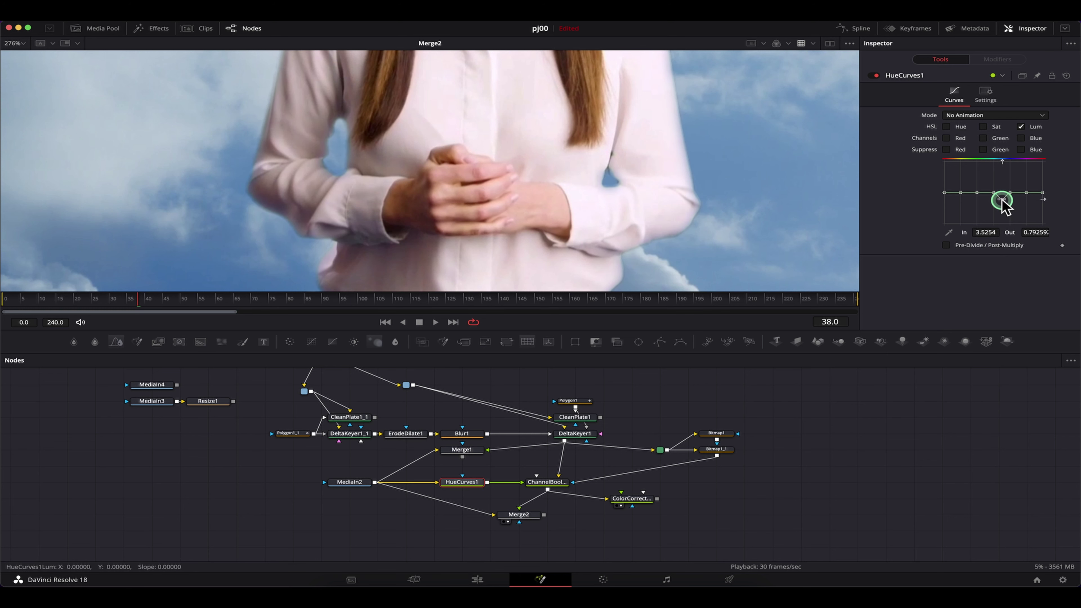
{"action": "scroll", "coordinate": [500, 187], "scroll_direction": "down", "scroll_amount": 5}
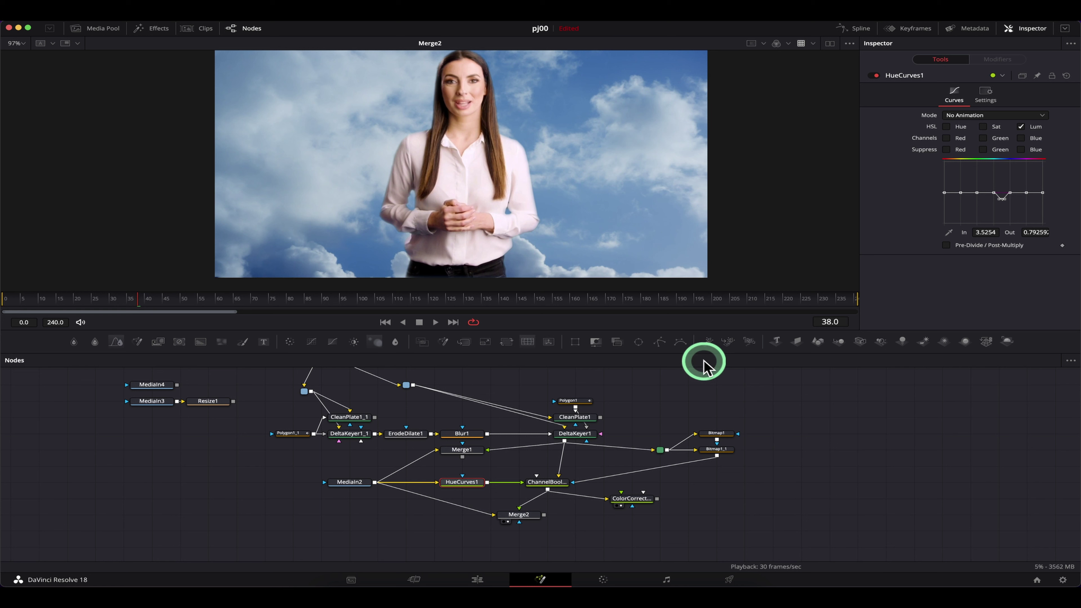
Step: Compare the Bitmap1 and Bitmap1_1 masks in the viewer, and set Bitmap1's Clipping Mode to Frame to clean the lower edge
{"action": "left_click_drag", "start_coordinate": [722, 449], "coordinate": [652, 326]}
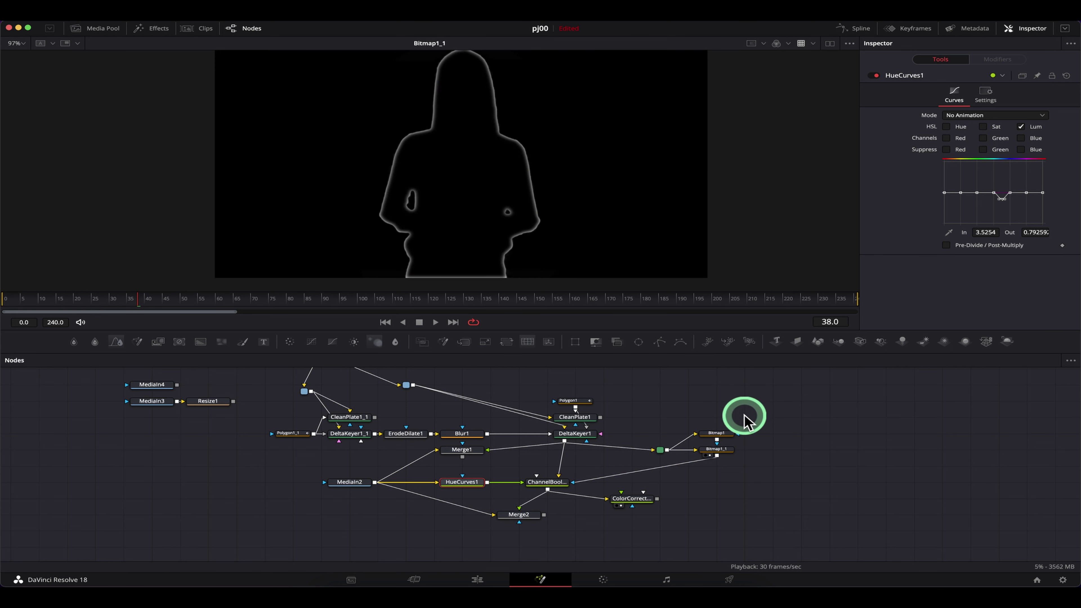
{"action": "left_click_drag", "start_coordinate": [715, 433], "coordinate": [499, 280]}
{"action": "left_click", "coordinate": [726, 449]}
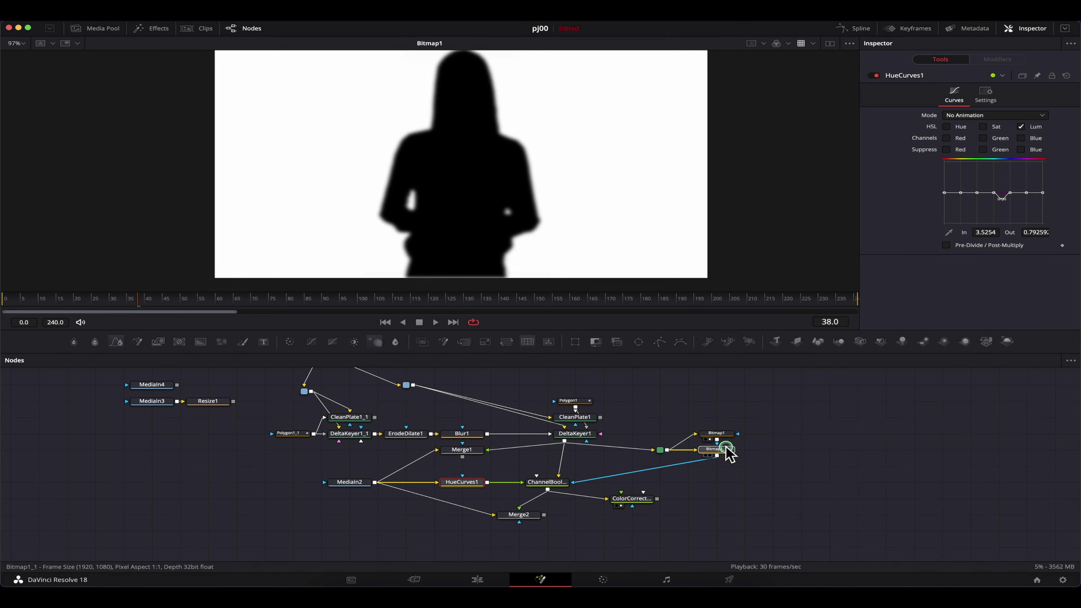
{"action": "left_click_drag", "start_coordinate": [723, 450], "coordinate": [574, 187]}
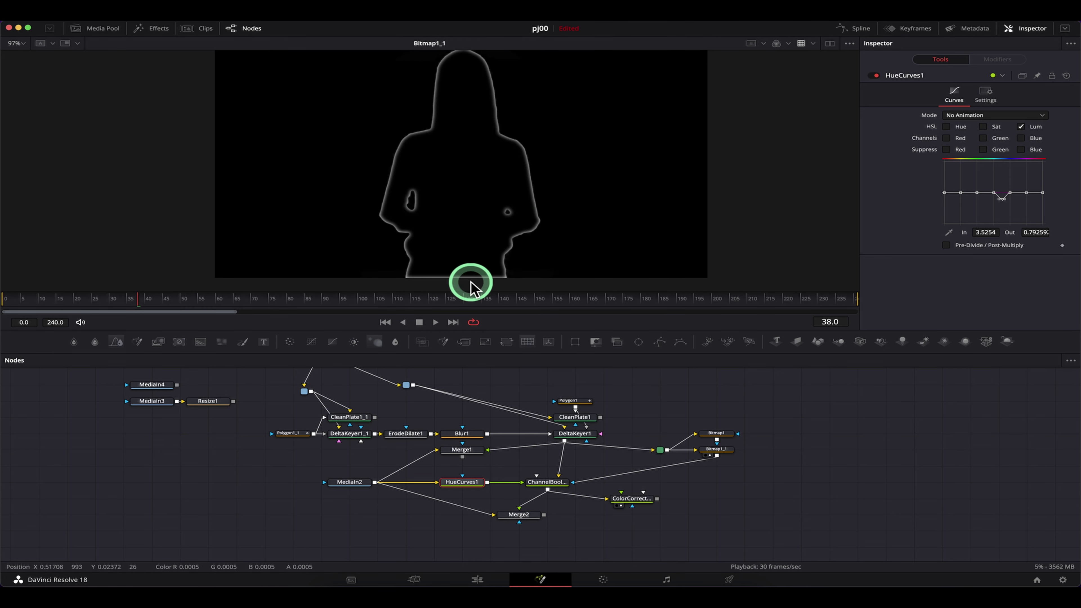
{"action": "left_click", "coordinate": [717, 434]}
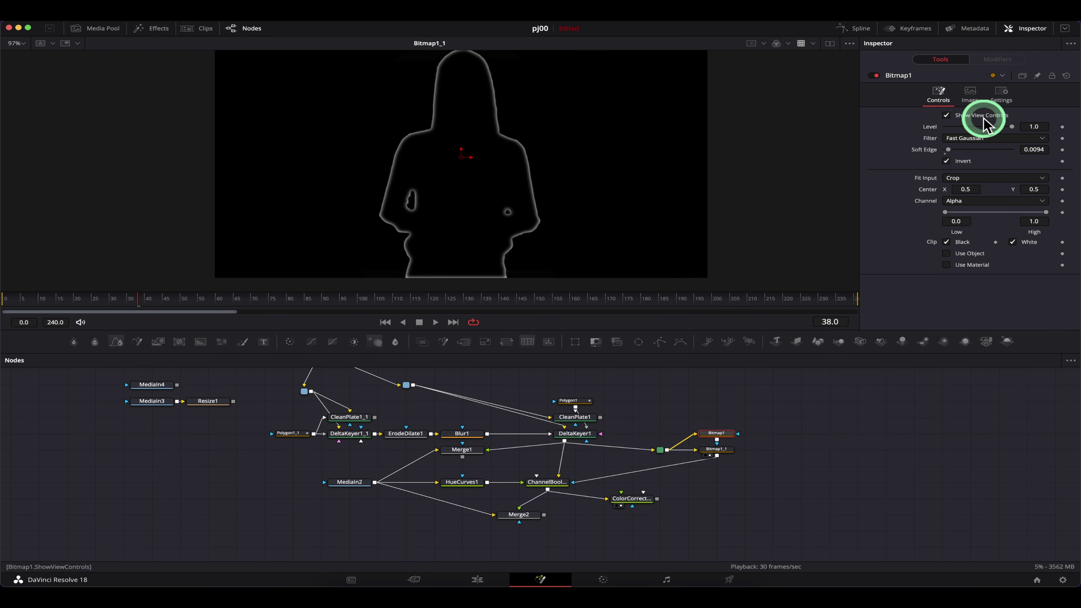
{"action": "left_click", "coordinate": [970, 95]}
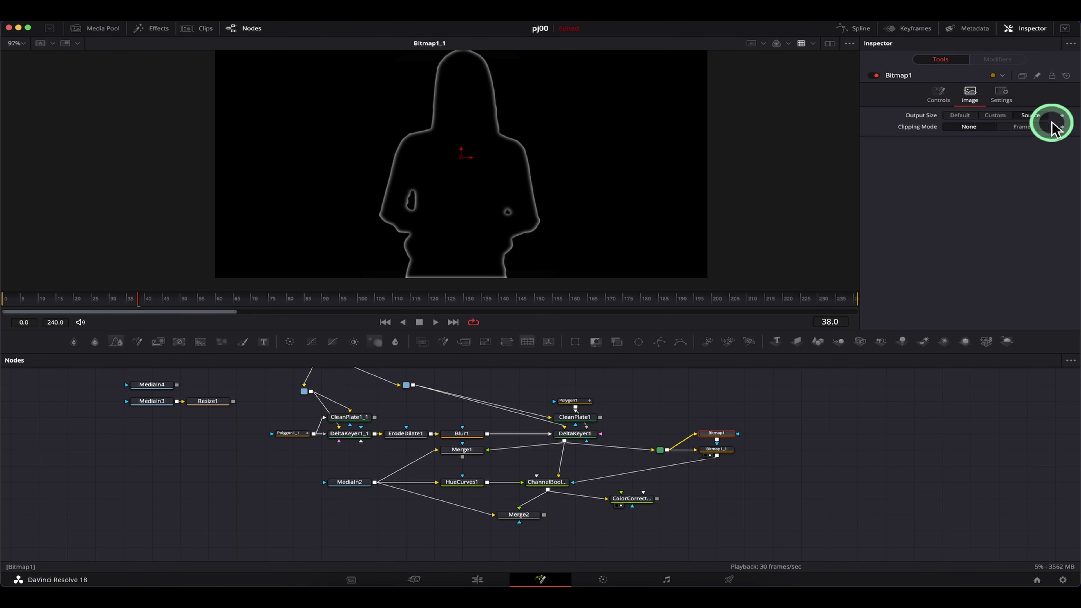
{"action": "left_click", "coordinate": [1039, 126]}
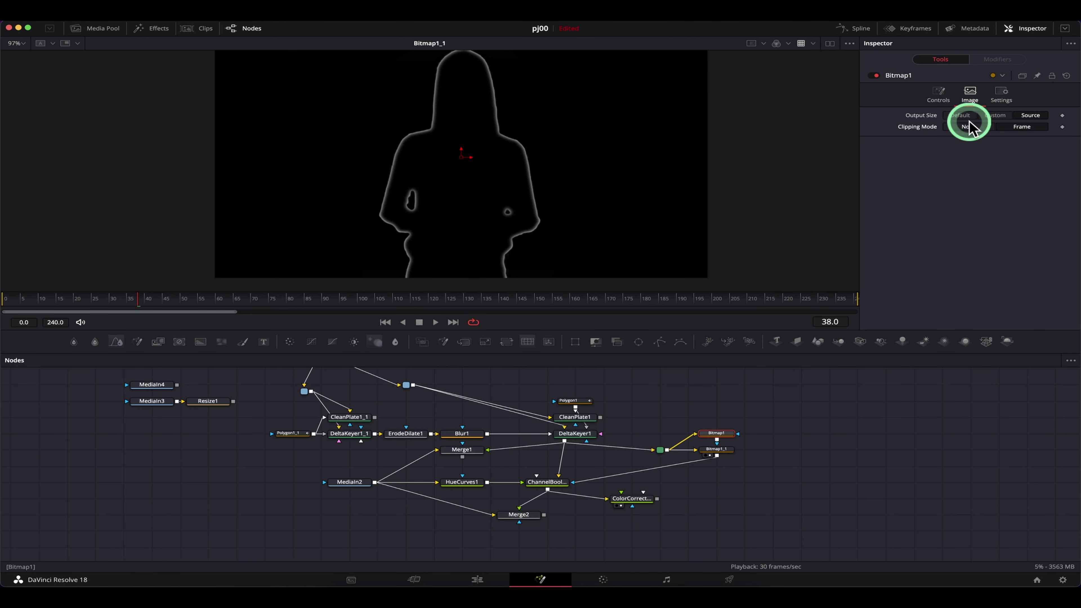
Step: Show the Merge2 composite in the viewer and check the lower edge of the woman on another frame
{"action": "left_click", "coordinate": [522, 515], "text": "ctrl"}
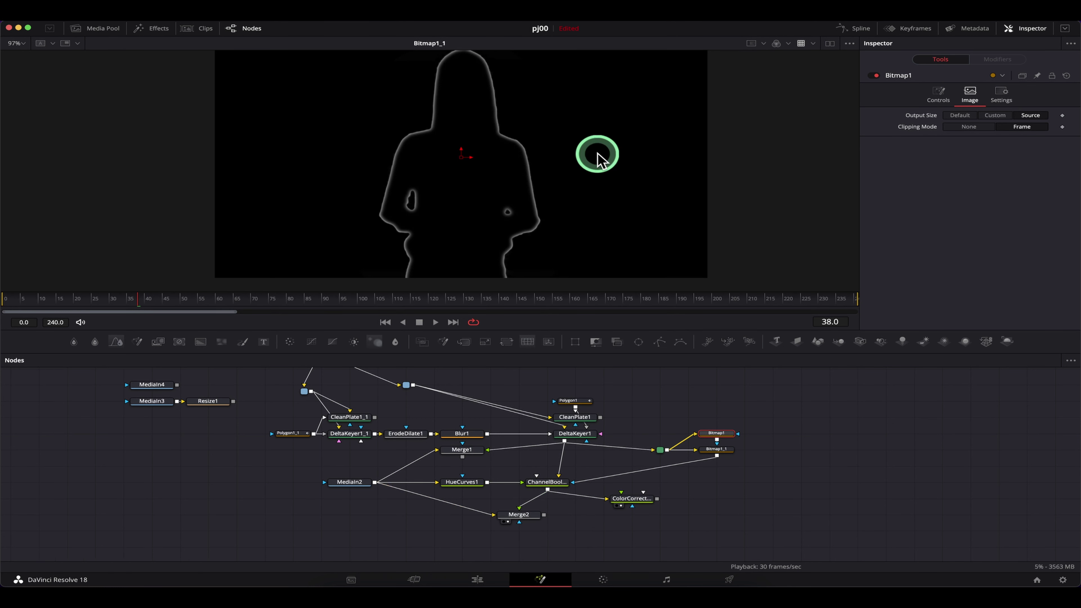
{"action": "key", "text": "1"}
{"action": "scroll", "coordinate": [504, 209], "scroll_direction": "down", "scroll_amount": 2}
{"action": "left_click_drag", "start_coordinate": [515, 191], "coordinate": [480, 182]}
{"action": "scroll", "coordinate": [481, 181], "scroll_direction": "up", "scroll_amount": 2}
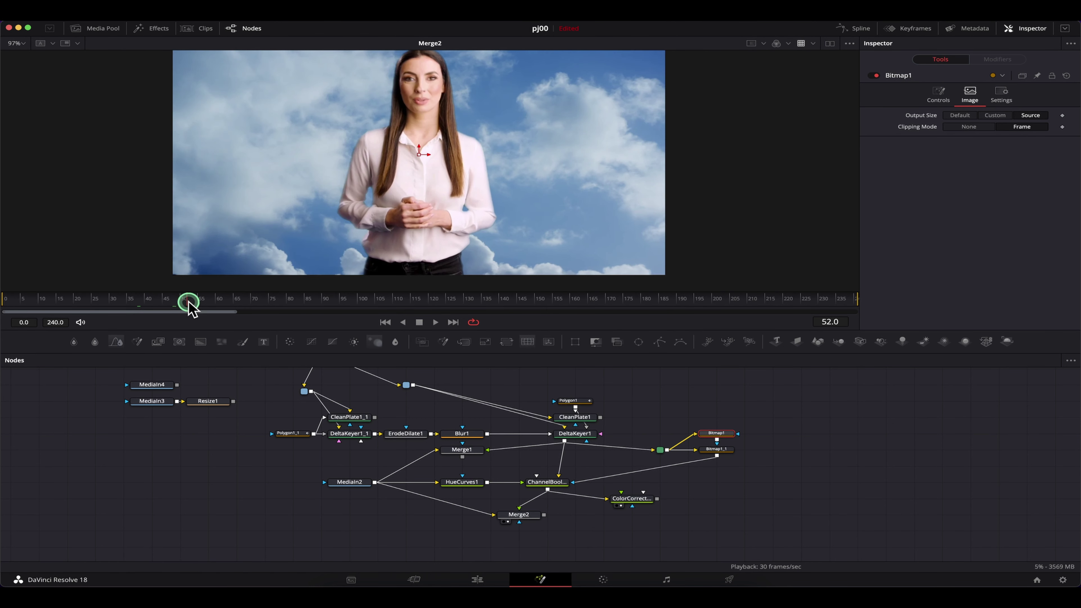
Step: Connect the Merge2 output to MediaOut1 in place of MediaIn1 and show MediaOut1 in the viewer
{"action": "left_click_drag", "start_coordinate": [728, 437], "coordinate": [683, 473]}
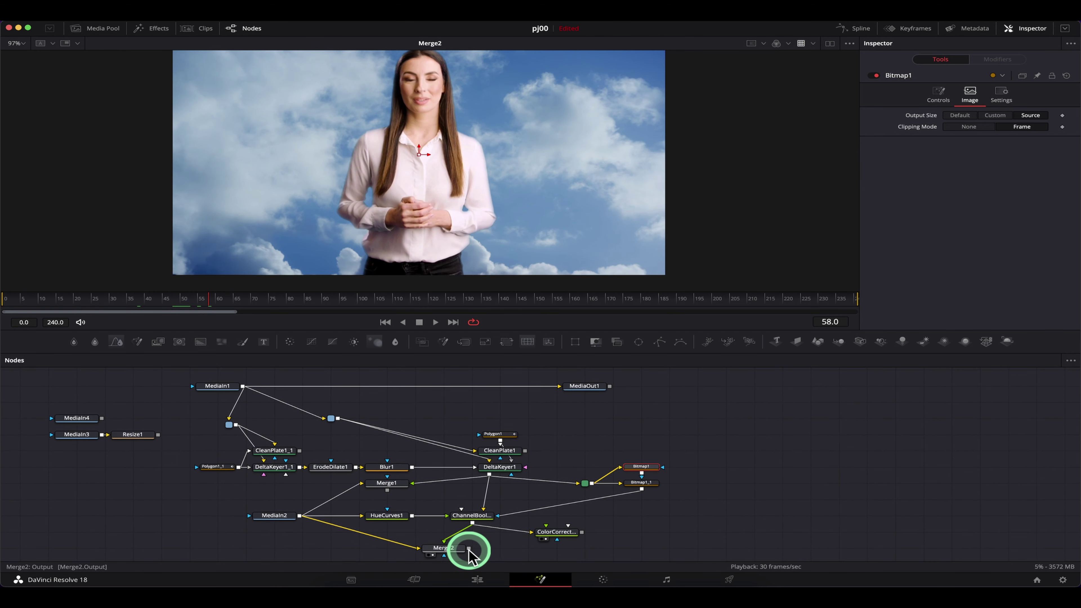
{"action": "left_click_drag", "start_coordinate": [468, 549], "coordinate": [560, 386]}
{"action": "left_click", "coordinate": [551, 208]}
{"action": "left_click", "coordinate": [513, 278]}
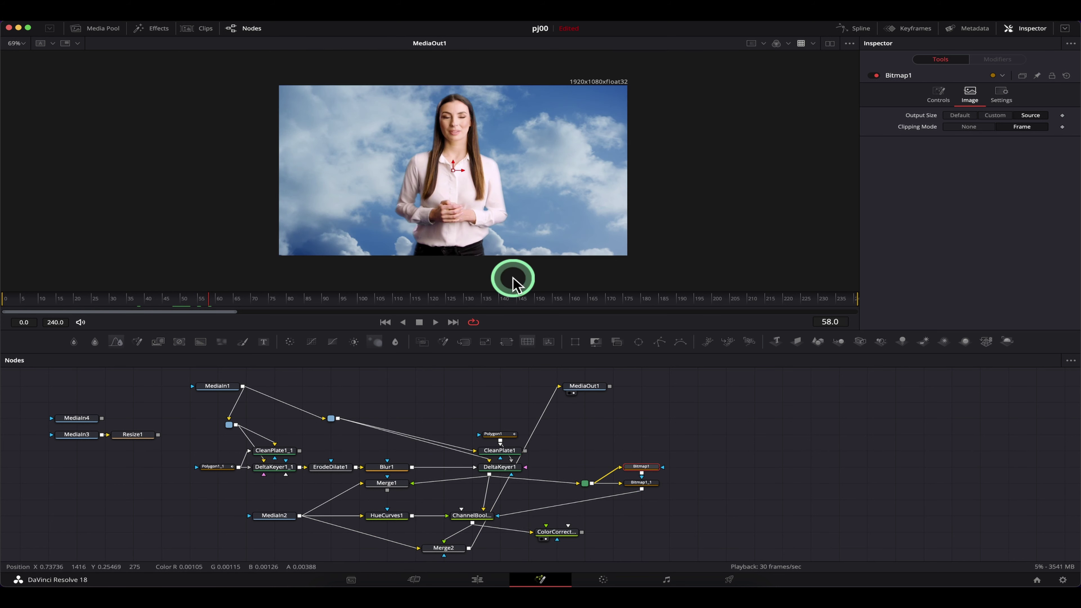
Step: Switch to the Edit page and preview the sky composite in Fusion Clip 2 at 00:00:08:00
{"action": "left_click", "coordinate": [470, 580]}
{"action": "left_click", "coordinate": [414, 434]}
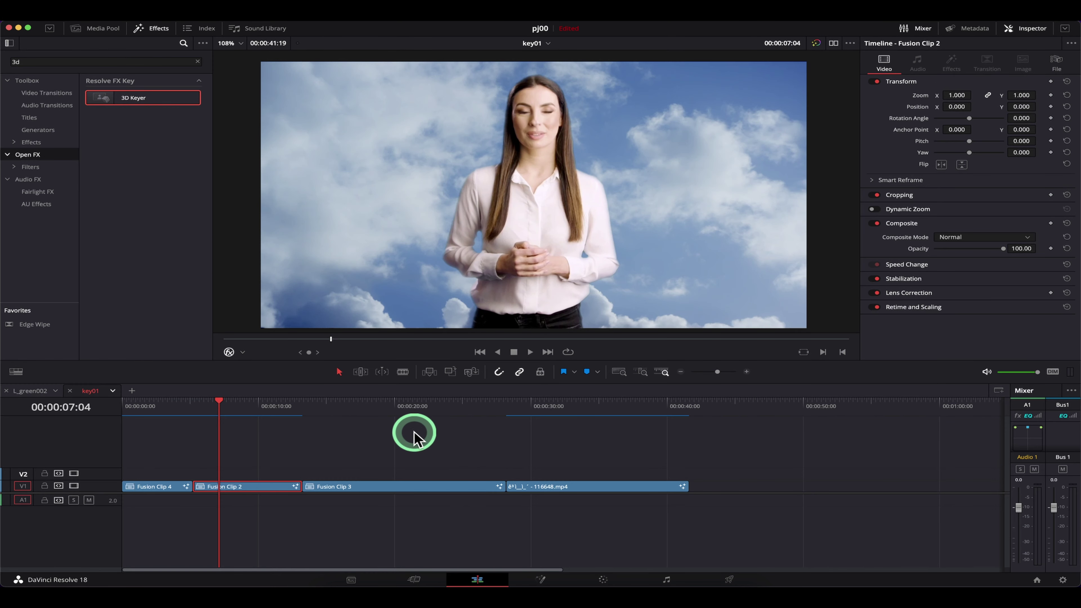
{"action": "mouse_move", "coordinate": [229, 411]}
{"action": "left_mouse_down"}
{"action": "mouse_move", "coordinate": [273, 411]}
{"action": "mouse_move", "coordinate": [232, 411]}
{"action": "left_mouse_up"}
{"action": "left_click", "coordinate": [447, 131]}
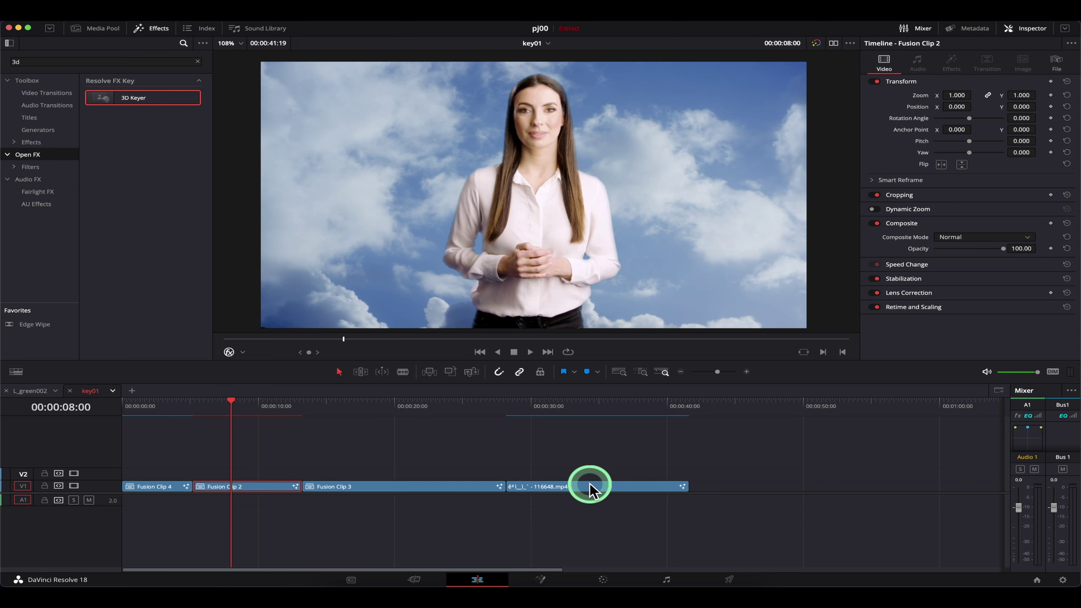
Step: Return to the Fusion page, disconnect Merge2 from MediaOut1, and show Merge2 in the viewer
{"action": "left_click", "coordinate": [541, 580]}
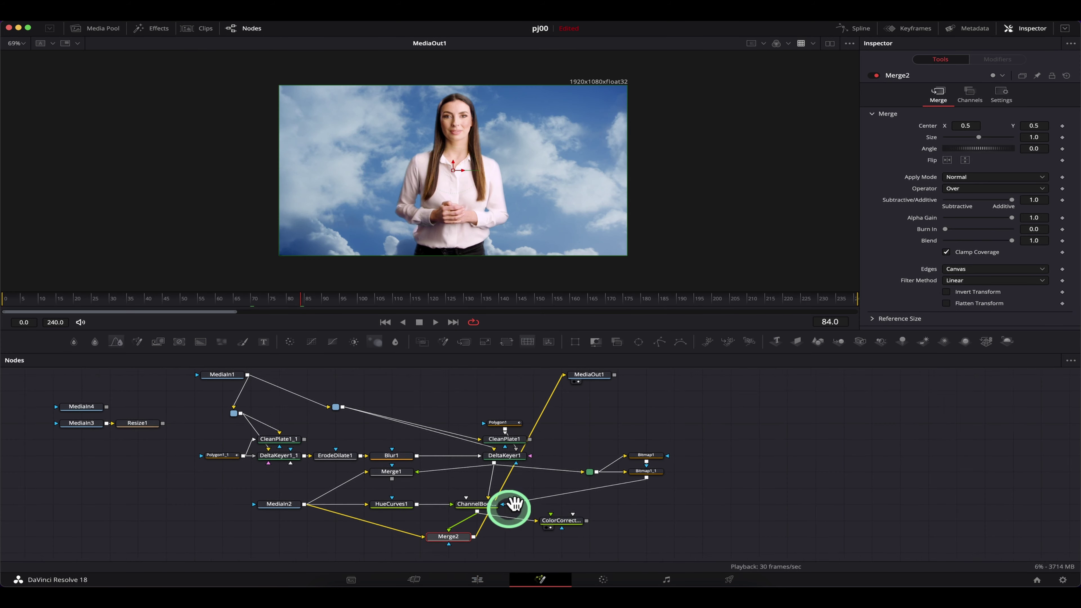
{"action": "left_click", "coordinate": [321, 521]}
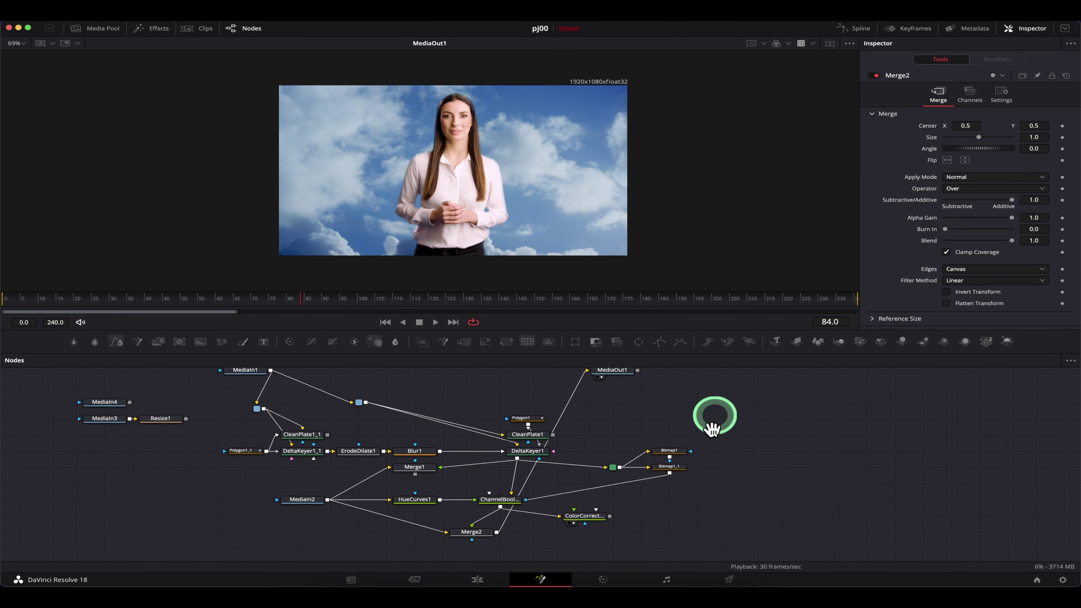
{"action": "left_click_drag", "start_coordinate": [575, 404], "coordinate": [565, 415]}
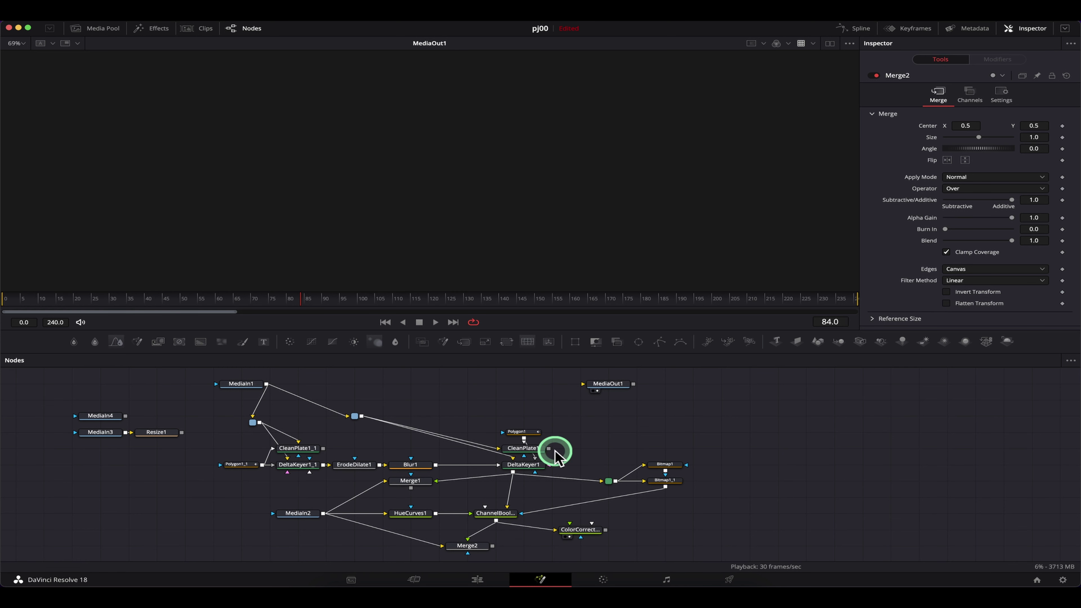
{"action": "left_click_drag", "start_coordinate": [464, 544], "coordinate": [586, 140]}
{"action": "scroll", "coordinate": [806, 454], "scroll_direction": "down", "scroll_amount": 2}
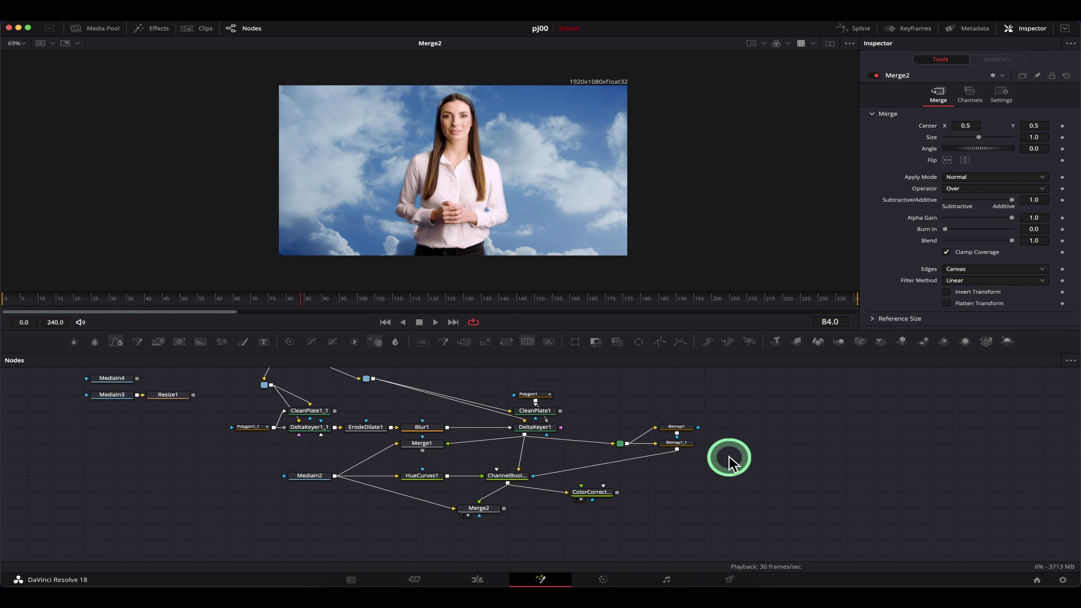
Step: Place MediaIn3 and Resize1 below MediaIn2, feed Resize1 into Merge2, HueCurves1 and Merge1 instead, and move Merge2 under HueCurves1
{"action": "left_click_drag", "start_coordinate": [124, 378], "coordinate": [465, 140]}
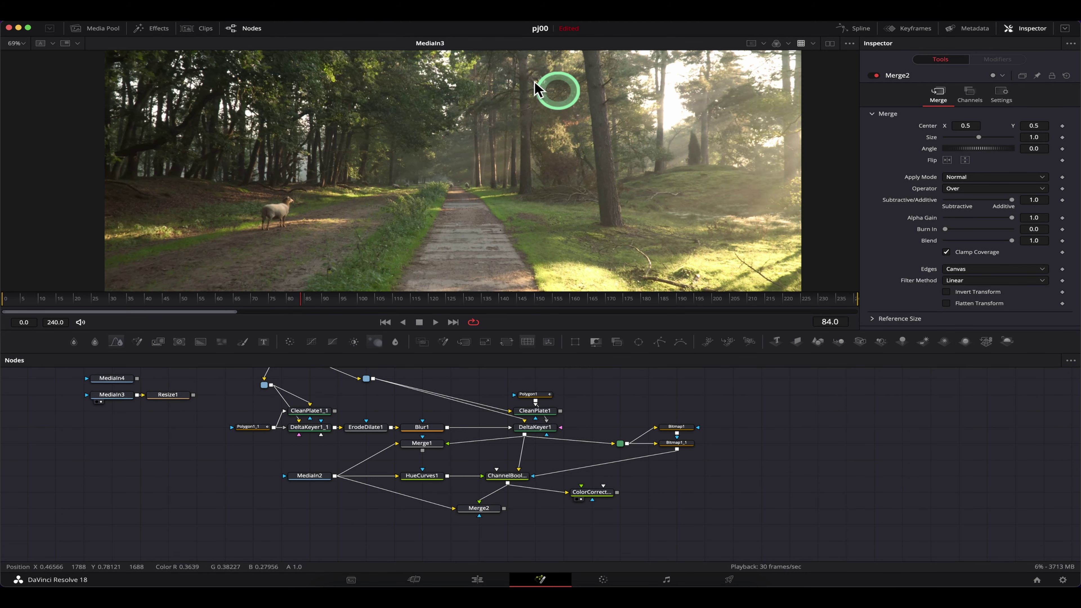
{"action": "scroll", "coordinate": [524, 154], "scroll_direction": "down", "scroll_amount": 2}
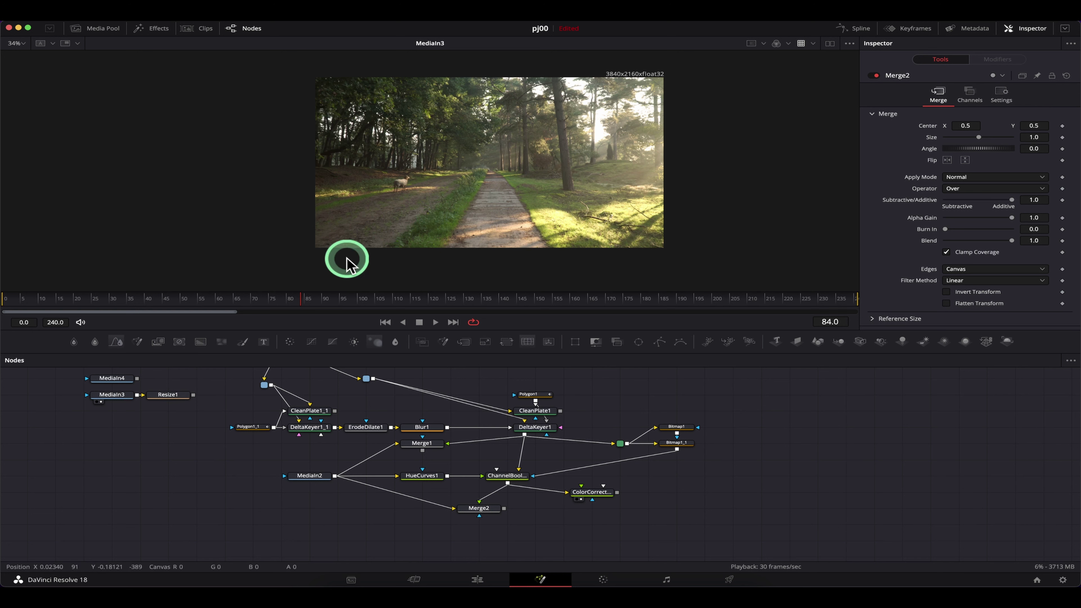
{"action": "left_click_drag", "start_coordinate": [202, 420], "coordinate": [95, 378]}
{"action": "left_click_drag", "start_coordinate": [175, 404], "coordinate": [232, 479]}
{"action": "left_click_drag", "start_coordinate": [306, 509], "coordinate": [453, 508]}
{"action": "left_click_drag", "start_coordinate": [307, 510], "coordinate": [402, 480]}
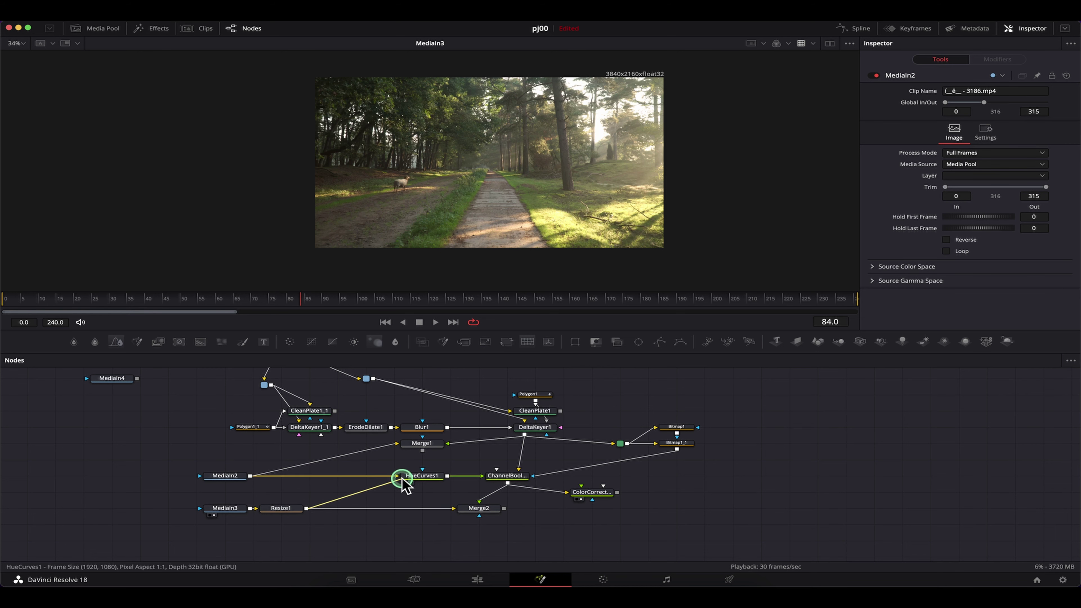
{"action": "left_click_drag", "start_coordinate": [305, 509], "coordinate": [398, 444]}
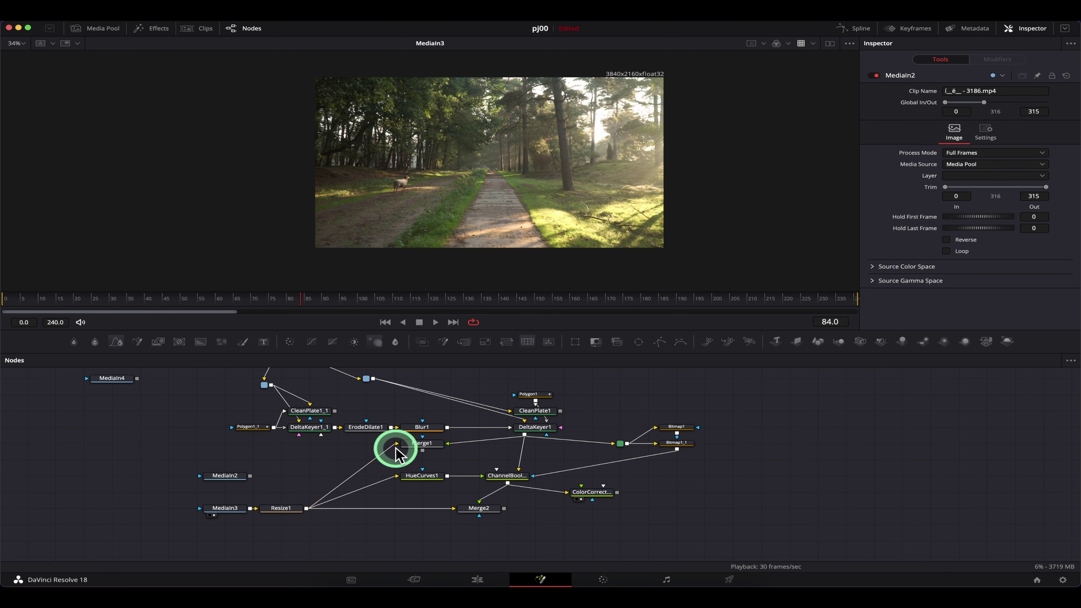
{"action": "left_click_drag", "start_coordinate": [481, 528], "coordinate": [434, 512]}
Step: Inspect the sleeve edges of ChannelBooleans1 with the new background, and view the forest composite in Merge2
{"action": "left_click_drag", "start_coordinate": [508, 476], "coordinate": [550, 179]}
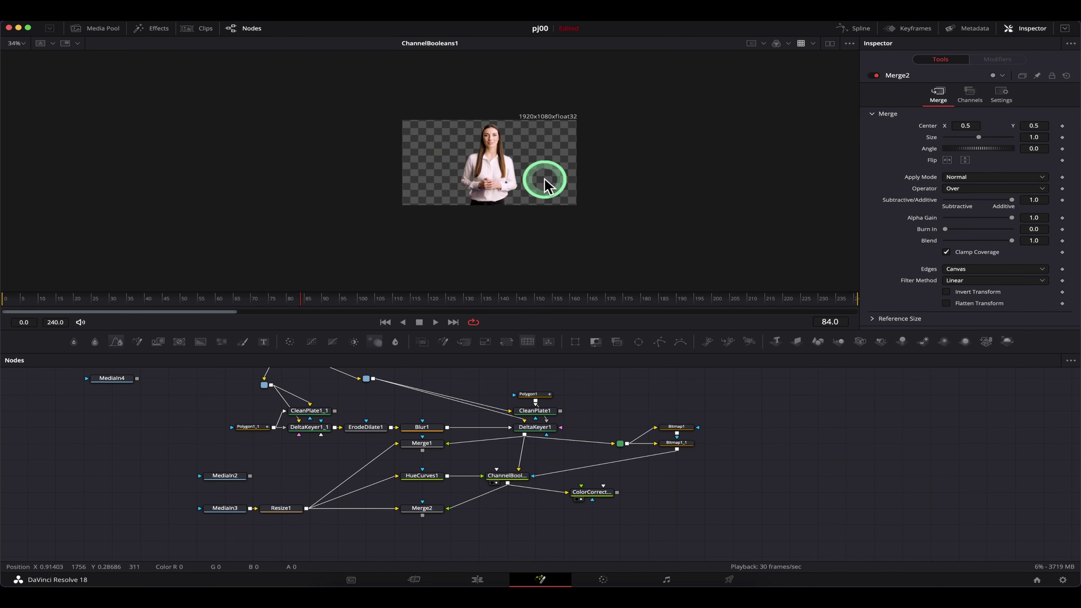
{"action": "scroll", "coordinate": [514, 181], "scroll_direction": "up", "scroll_amount": 6}
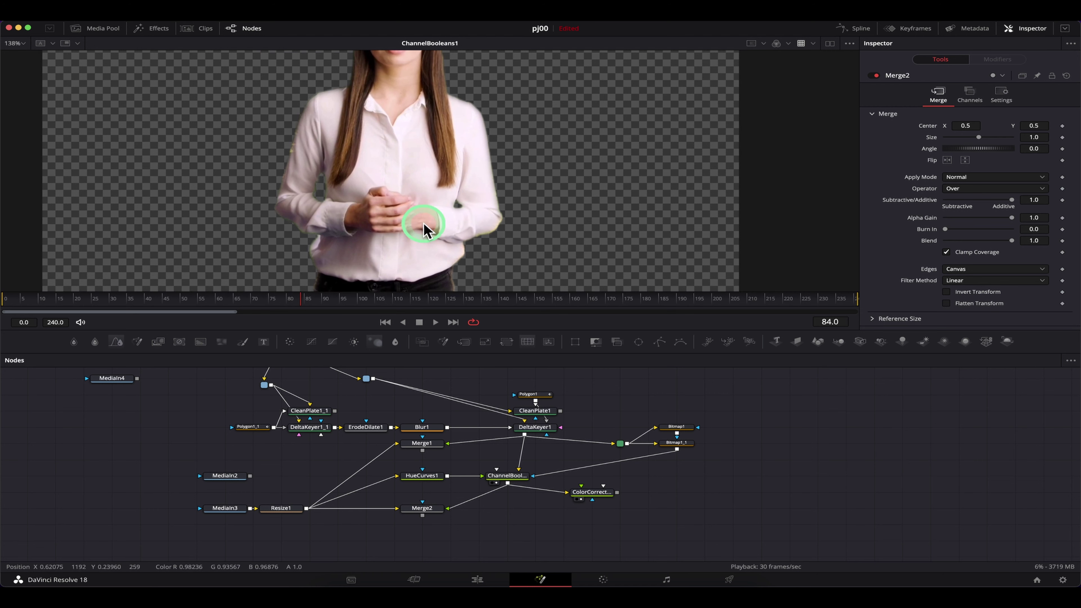
{"action": "scroll", "coordinate": [338, 179], "scroll_direction": "up", "scroll_amount": 2}
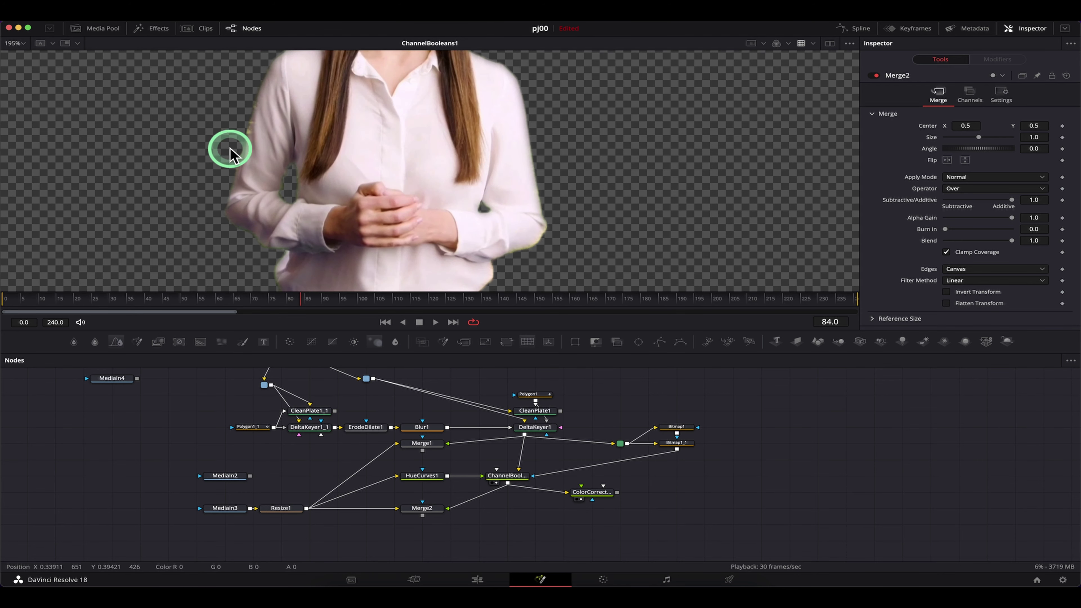
{"action": "scroll", "coordinate": [273, 179], "scroll_direction": "up", "scroll_amount": 2}
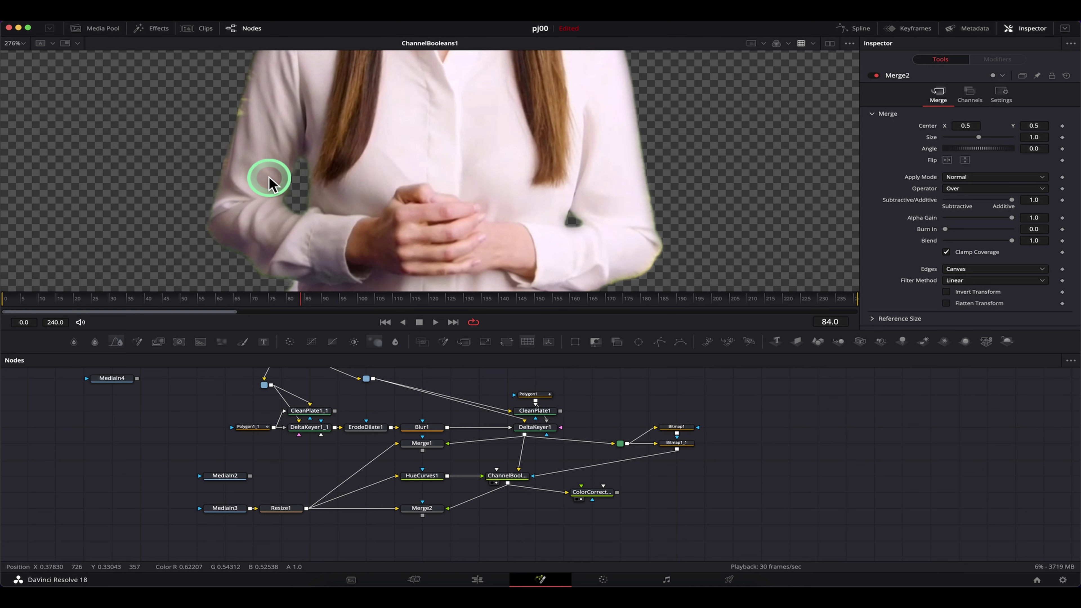
{"action": "left_click_drag", "start_coordinate": [609, 239], "coordinate": [514, 188]}
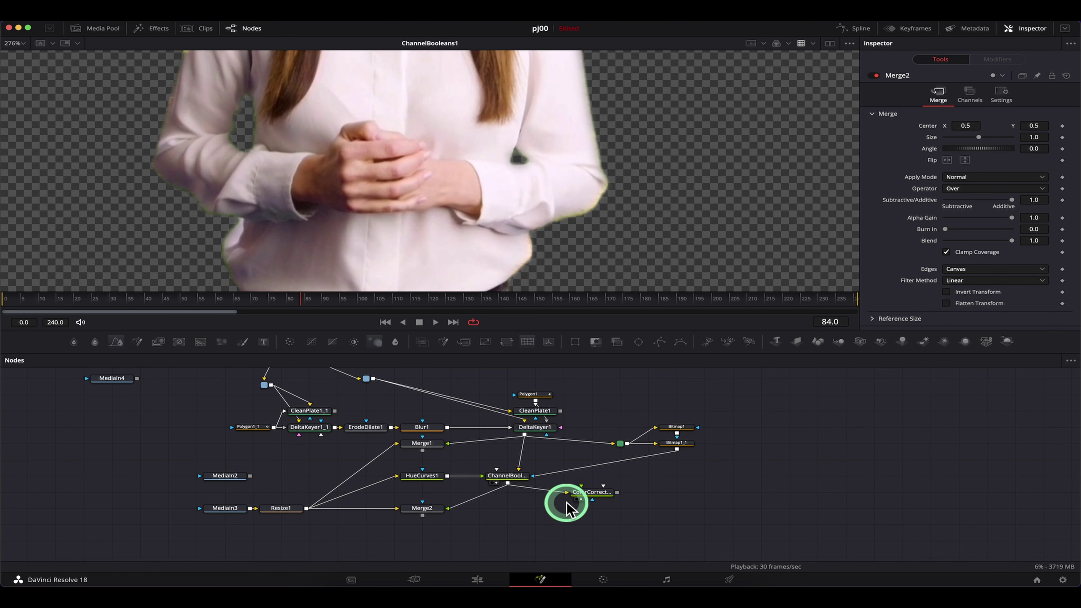
{"action": "left_click", "coordinate": [411, 516]}
{"action": "scroll", "coordinate": [594, 178], "scroll_direction": "down", "scroll_amount": 5}
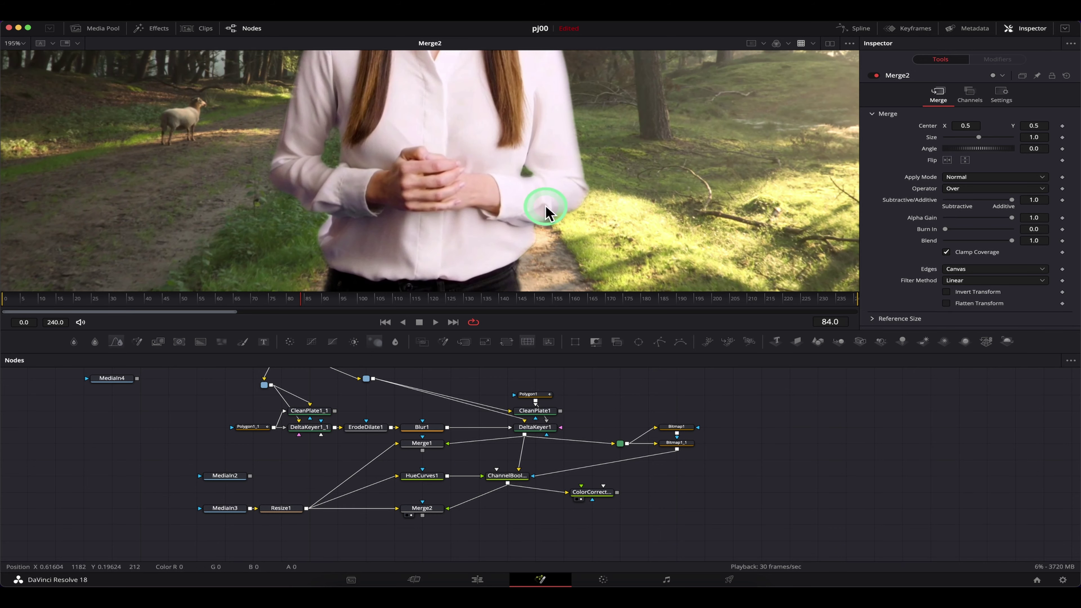
Step: Inspect the woman's edges against the forest in Merge2, and preview Fusion Clip 2 on the Edit page, ending at 00:00:08:02
{"action": "scroll", "coordinate": [614, 160], "scroll_direction": "down", "scroll_amount": 2}
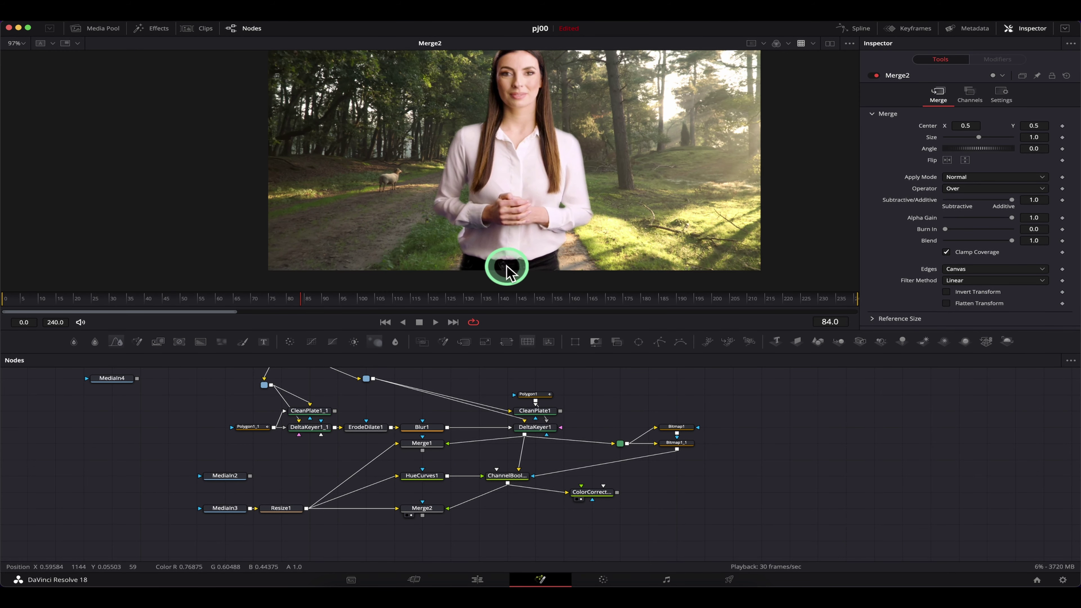
{"action": "scroll", "coordinate": [543, 188], "scroll_direction": "up", "scroll_amount": 2}
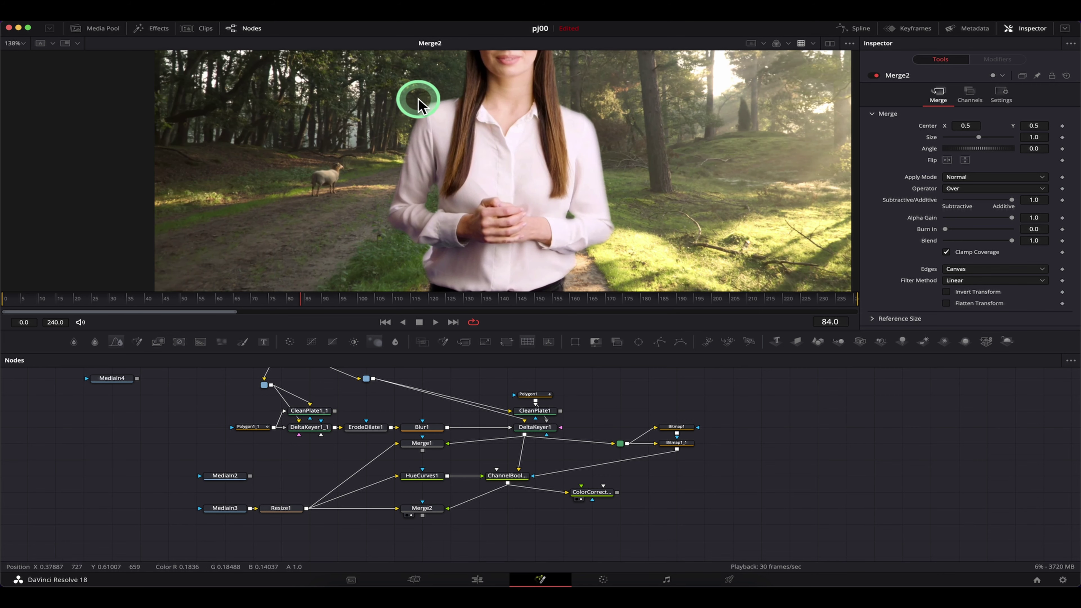
{"action": "scroll", "coordinate": [547, 142], "scroll_direction": "down", "scroll_amount": 2}
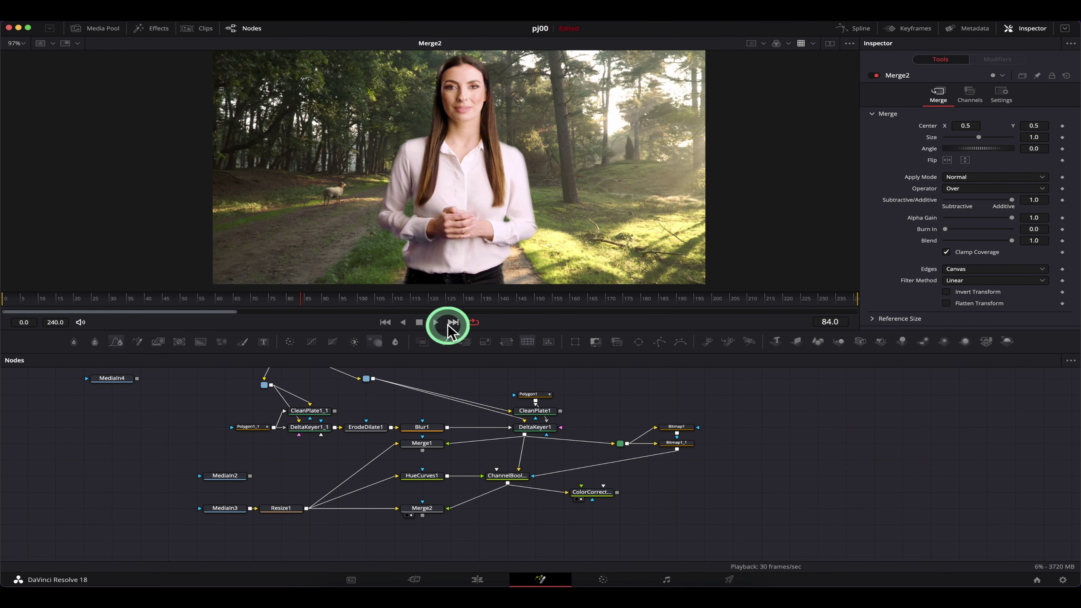
{"action": "left_click", "coordinate": [477, 580]}
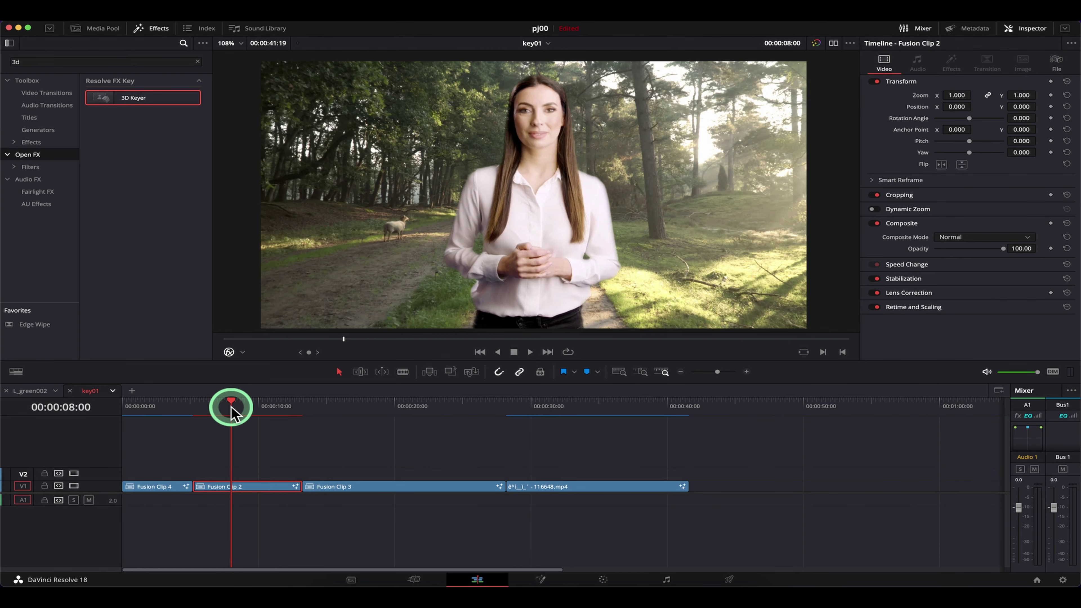
{"action": "mouse_move", "coordinate": [231, 407]}
{"action": "left_mouse_down"}
{"action": "mouse_move", "coordinate": [257, 408]}
{"action": "mouse_move", "coordinate": [198, 410]}
{"action": "mouse_move", "coordinate": [254, 411]}
{"action": "mouse_move", "coordinate": [236, 411]}
{"action": "left_mouse_up"}
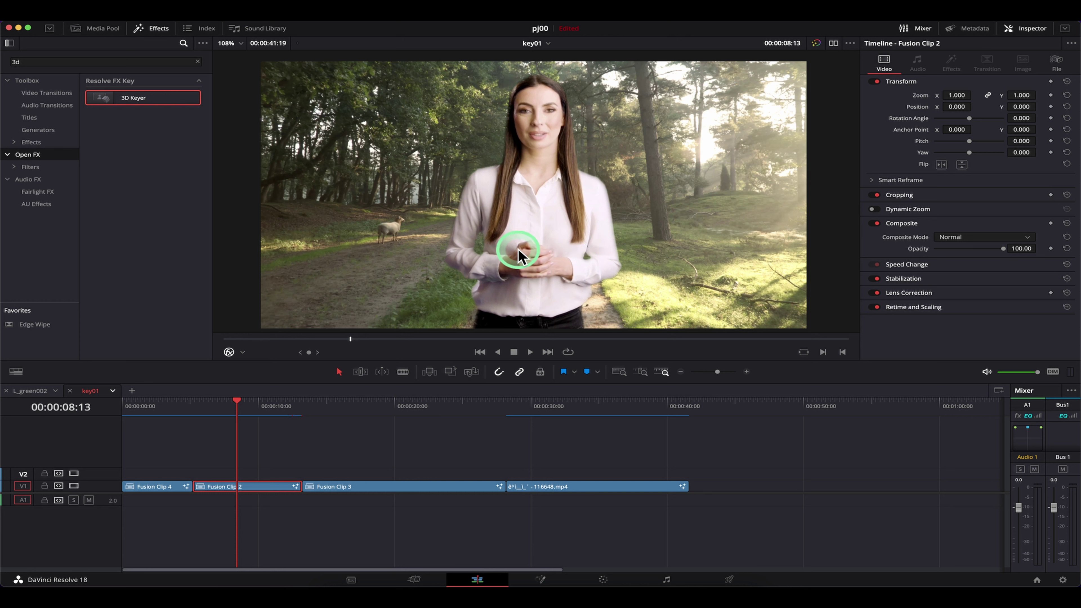
{"action": "left_click_drag", "start_coordinate": [354, 428], "coordinate": [232, 434]}
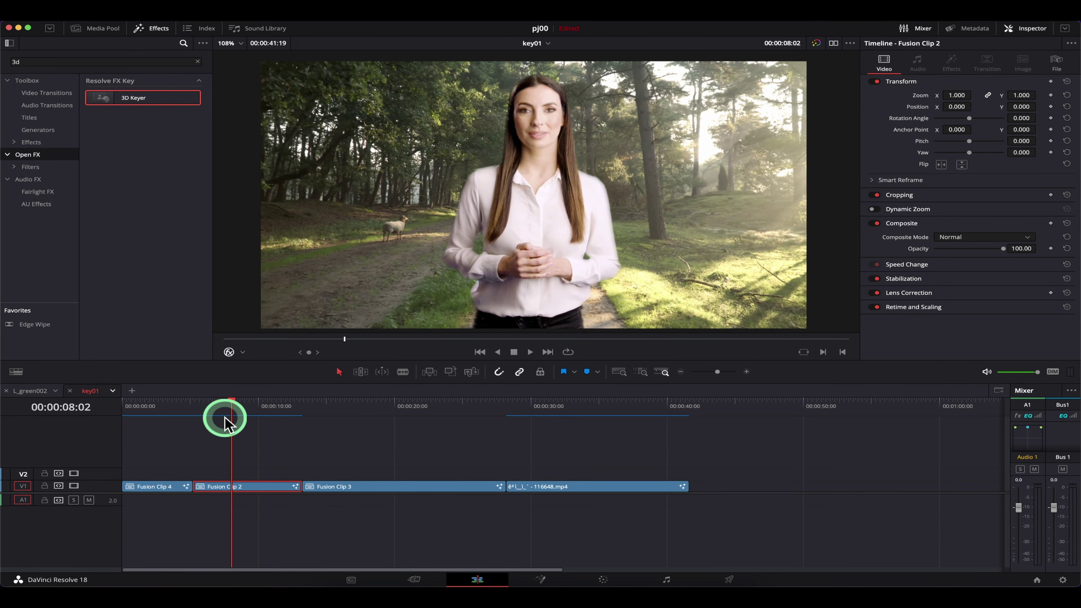